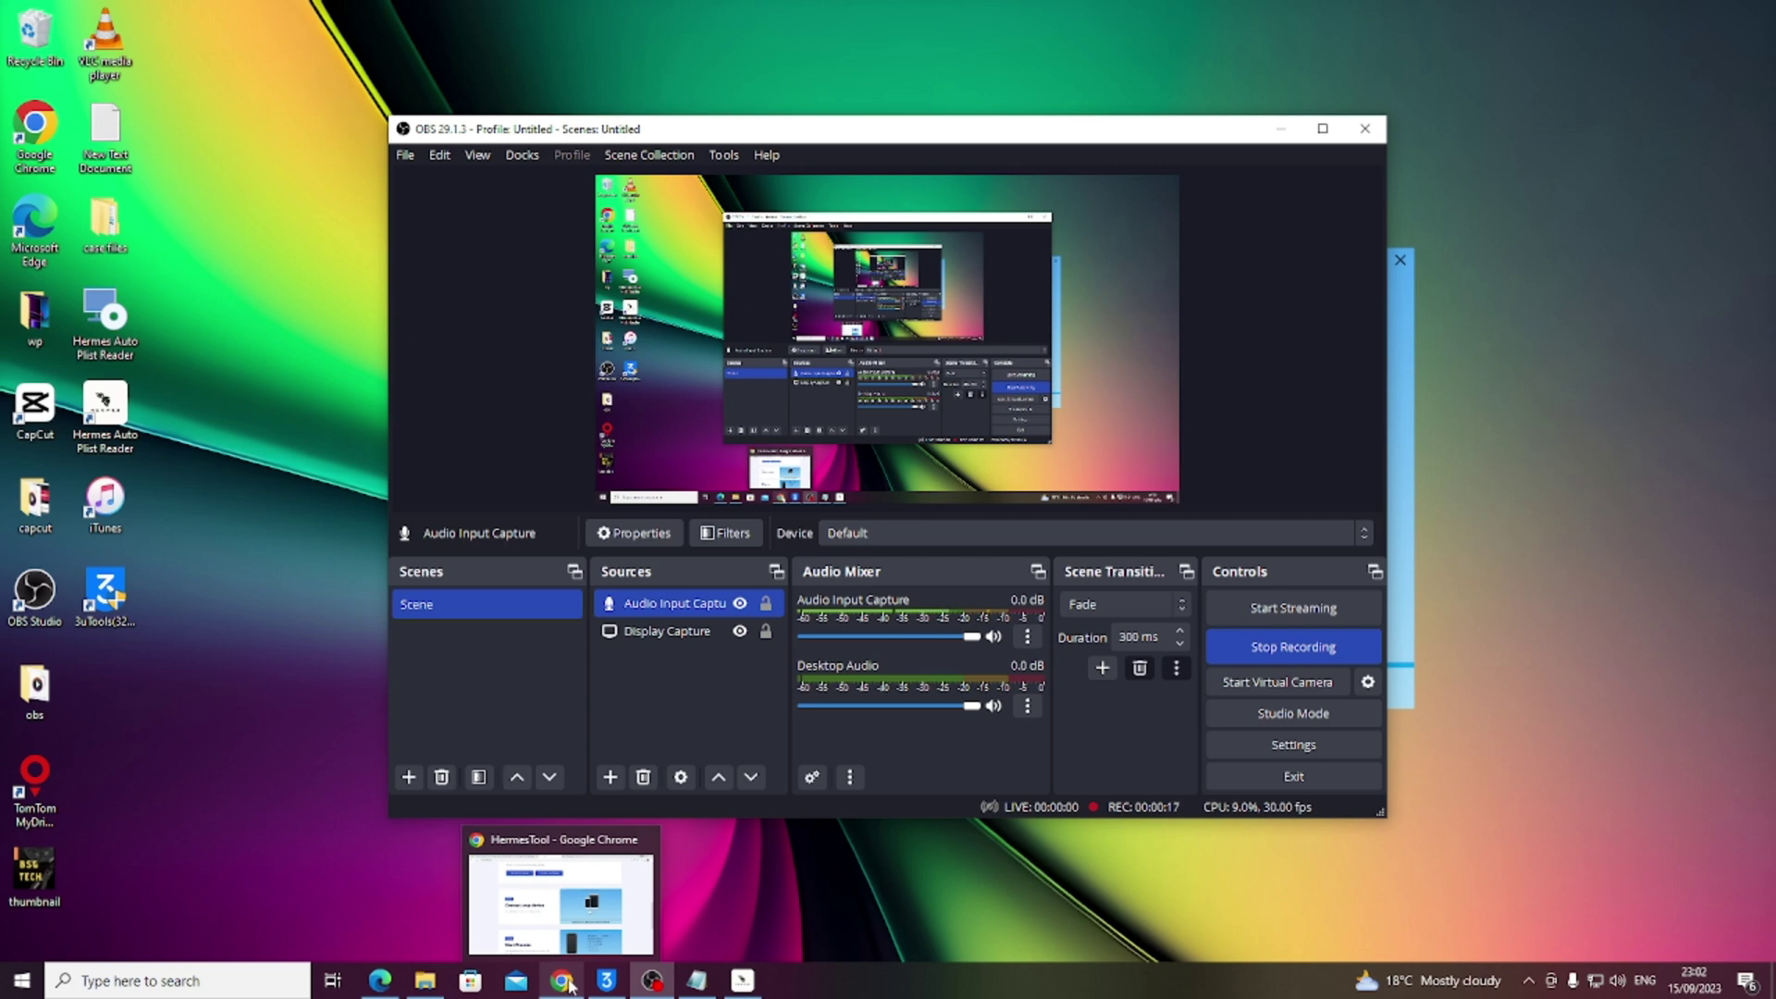
Minimize Chrome and bring up 3uTools with the connected iPad Air's details.
click(563, 980)
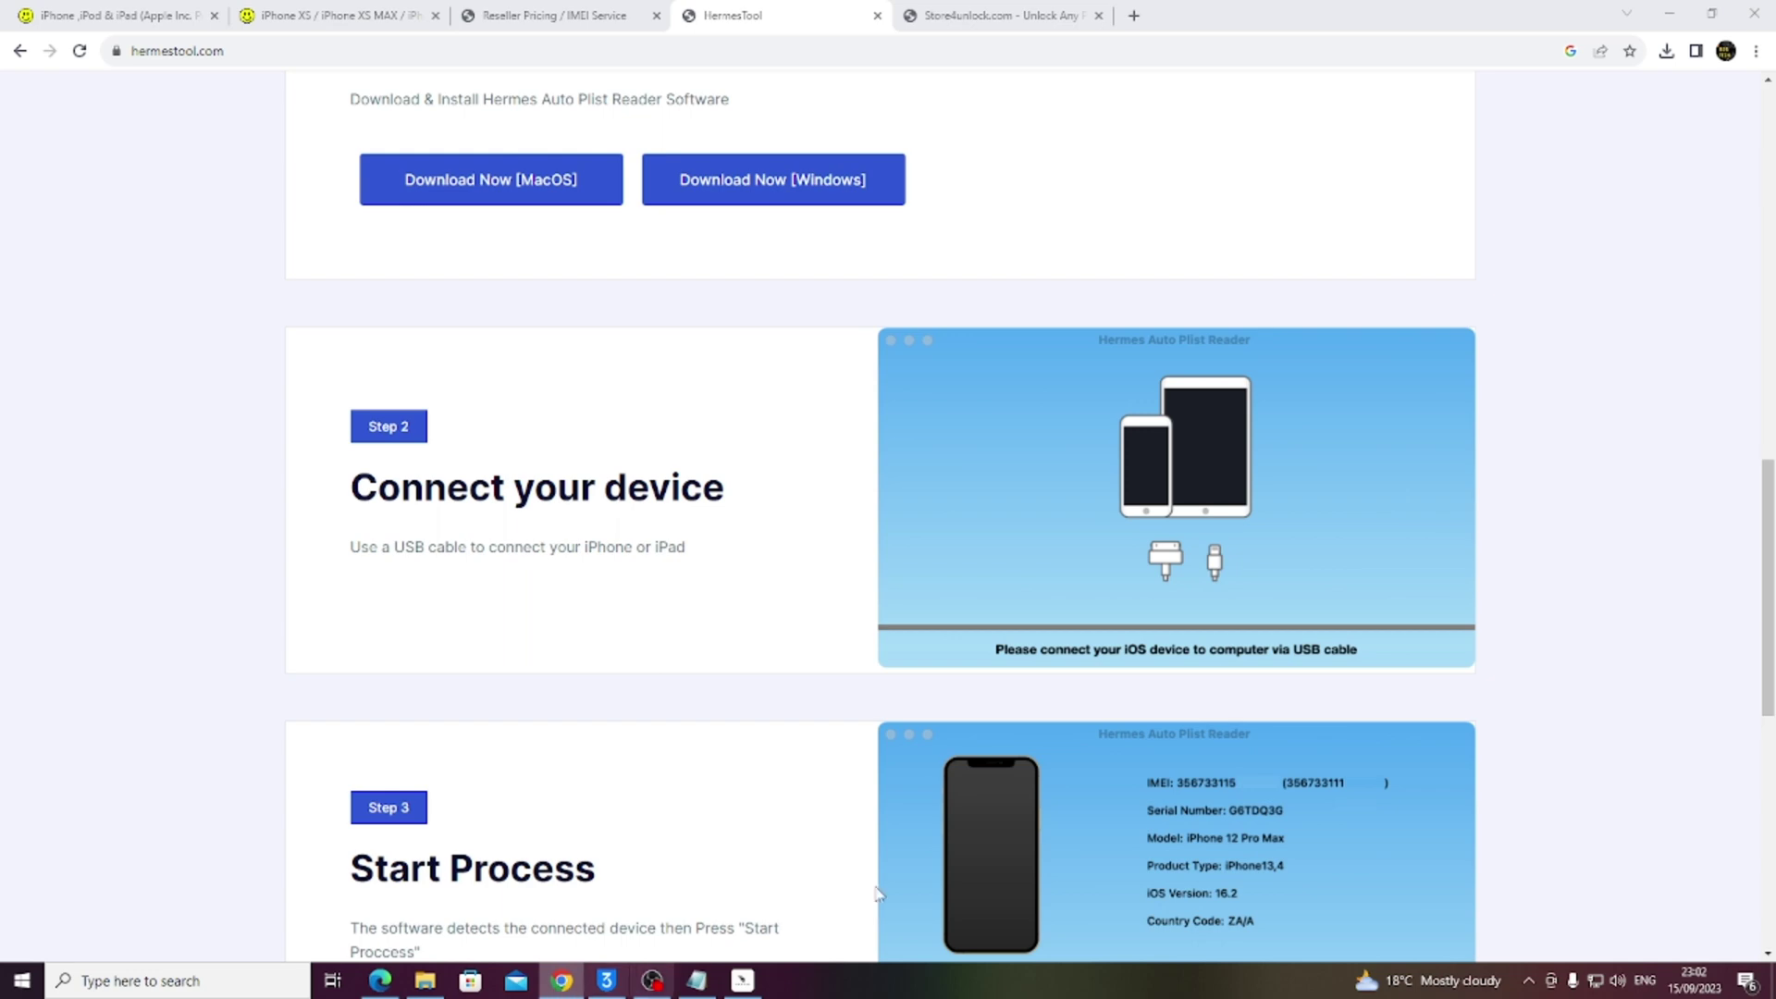
click(1668, 14)
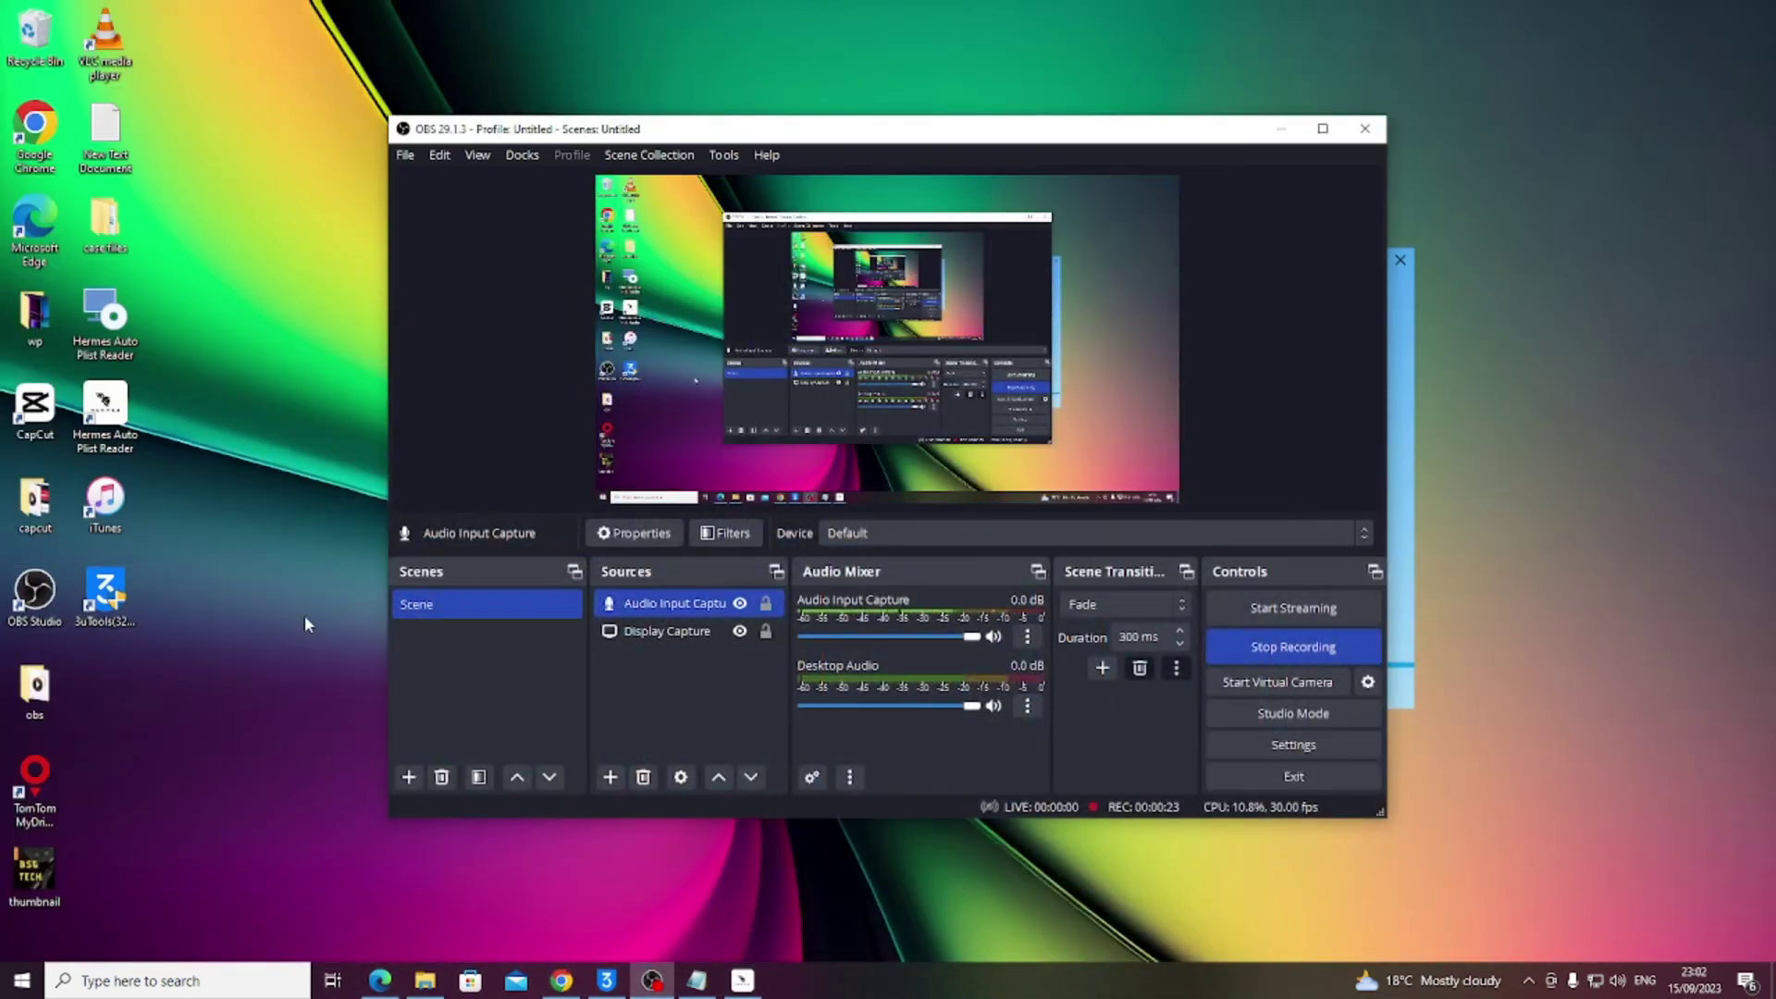
click(606, 980)
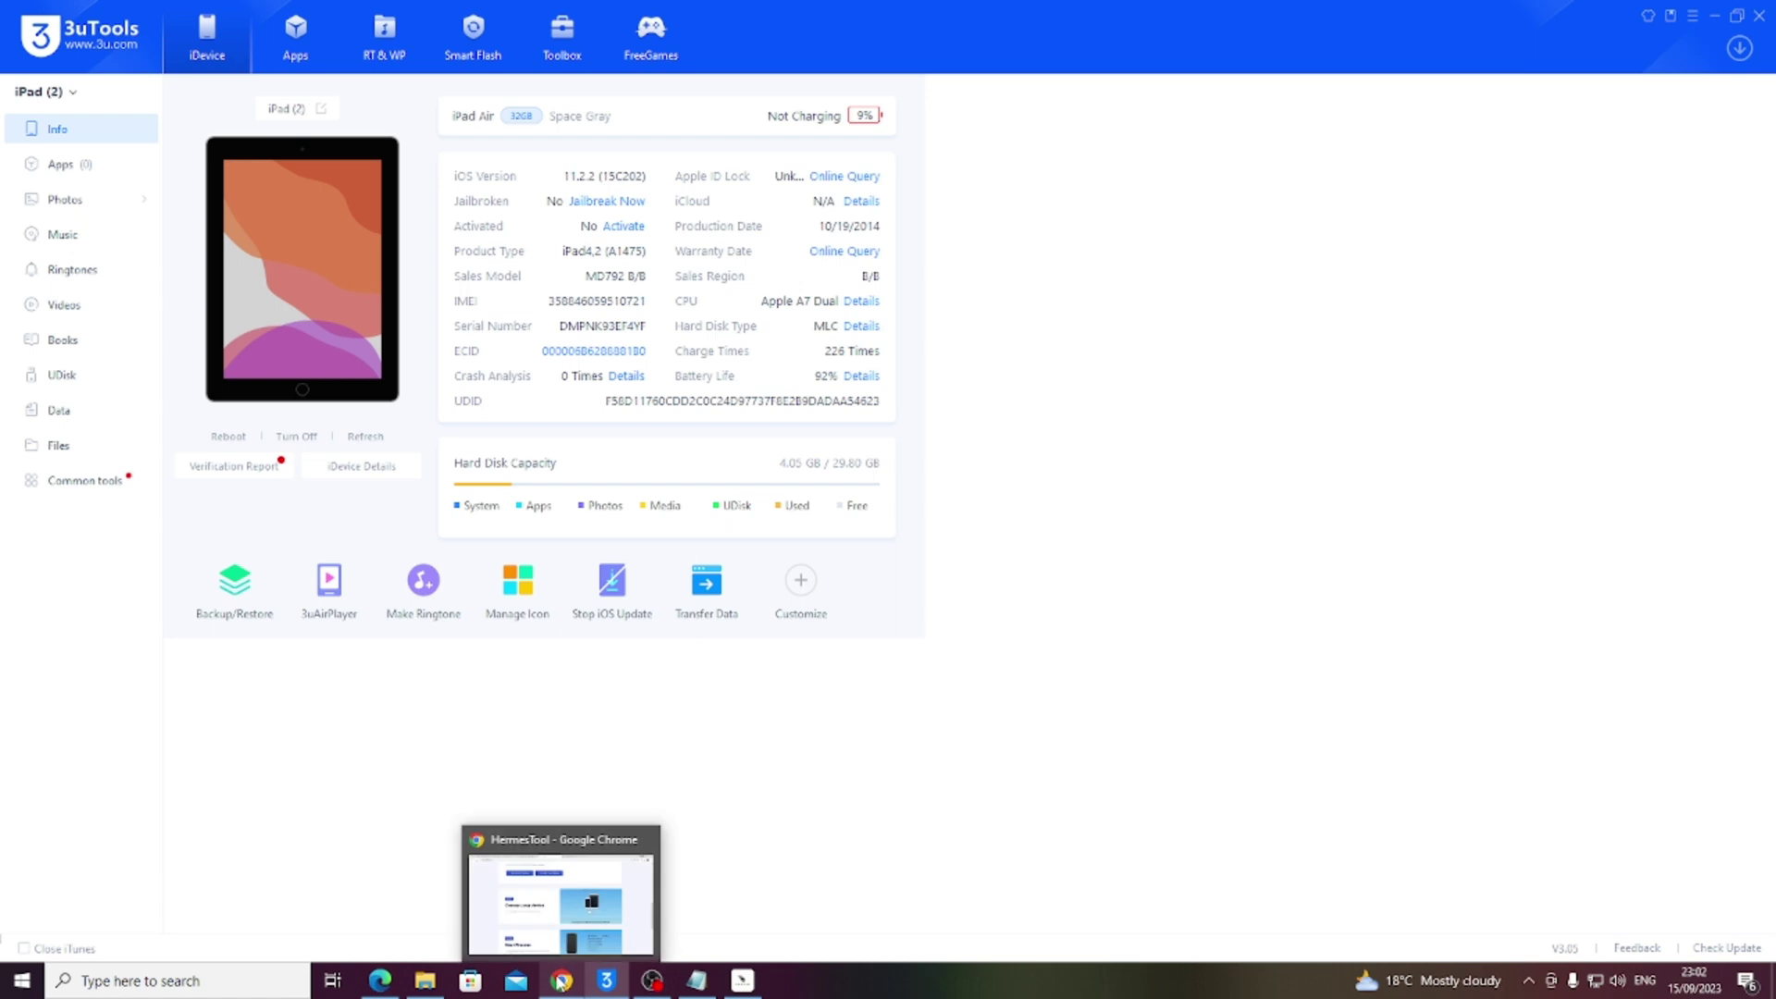
In a new Chrome tab, search Google for 'check imei blacklist'.
click(560, 979)
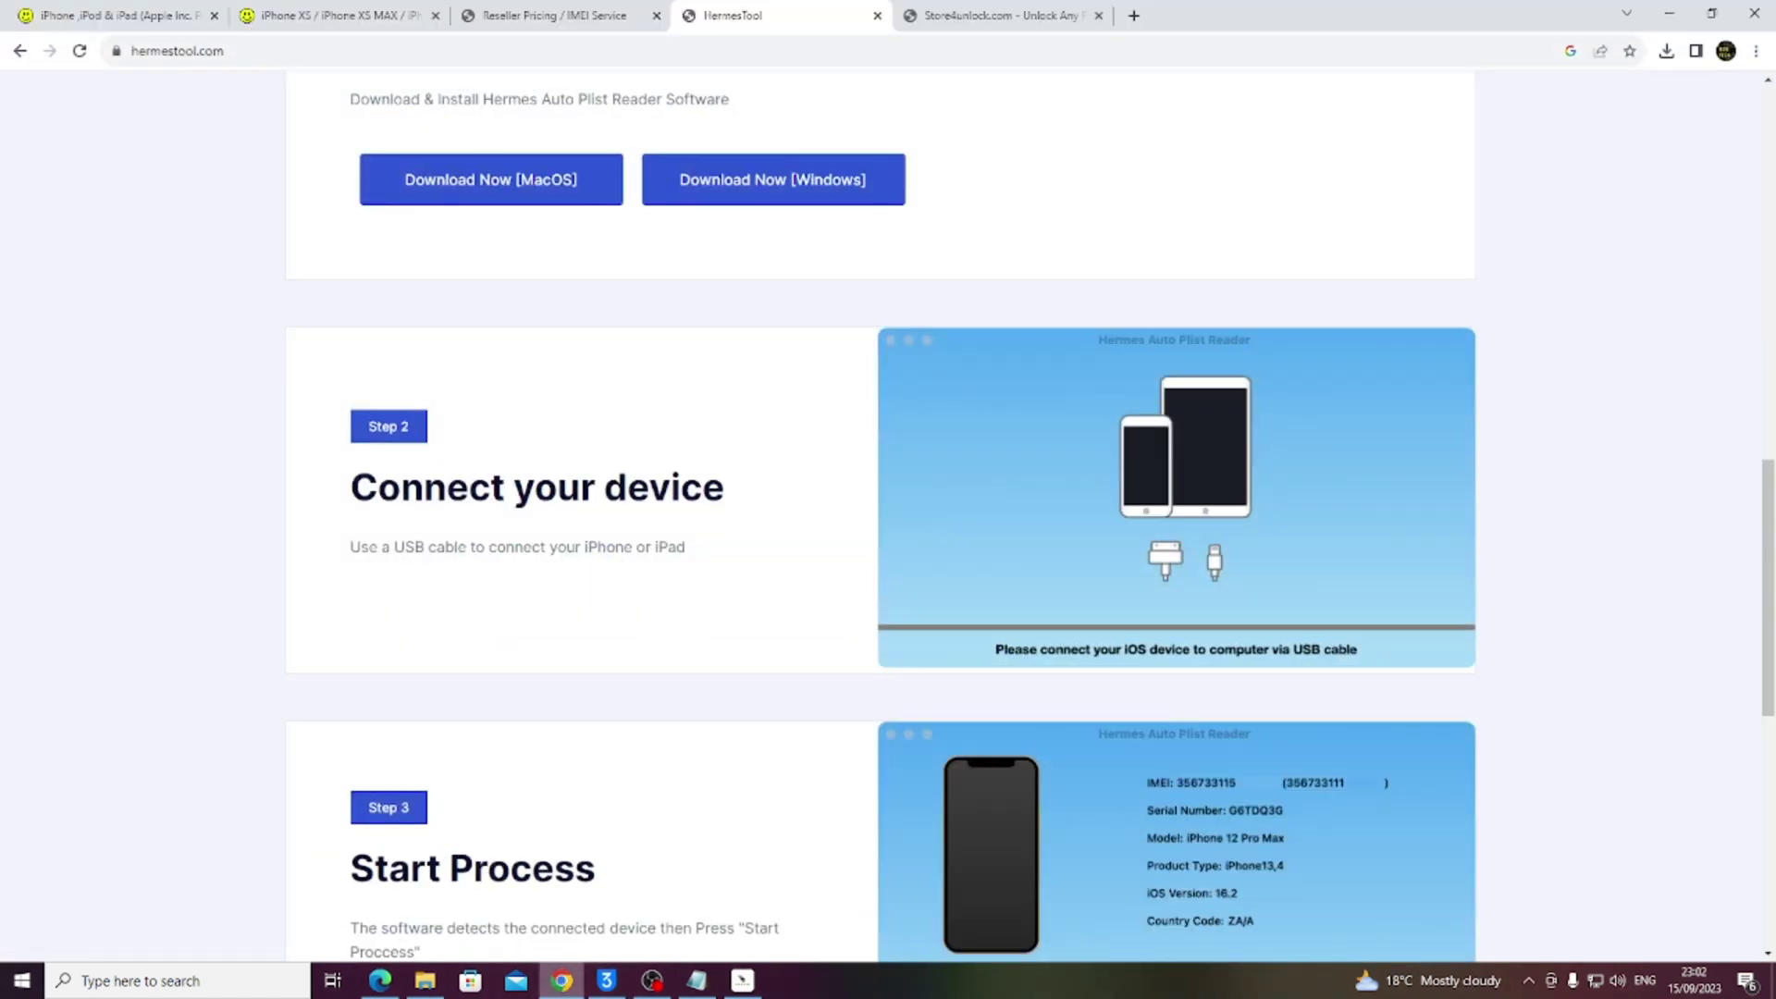
click(1133, 15)
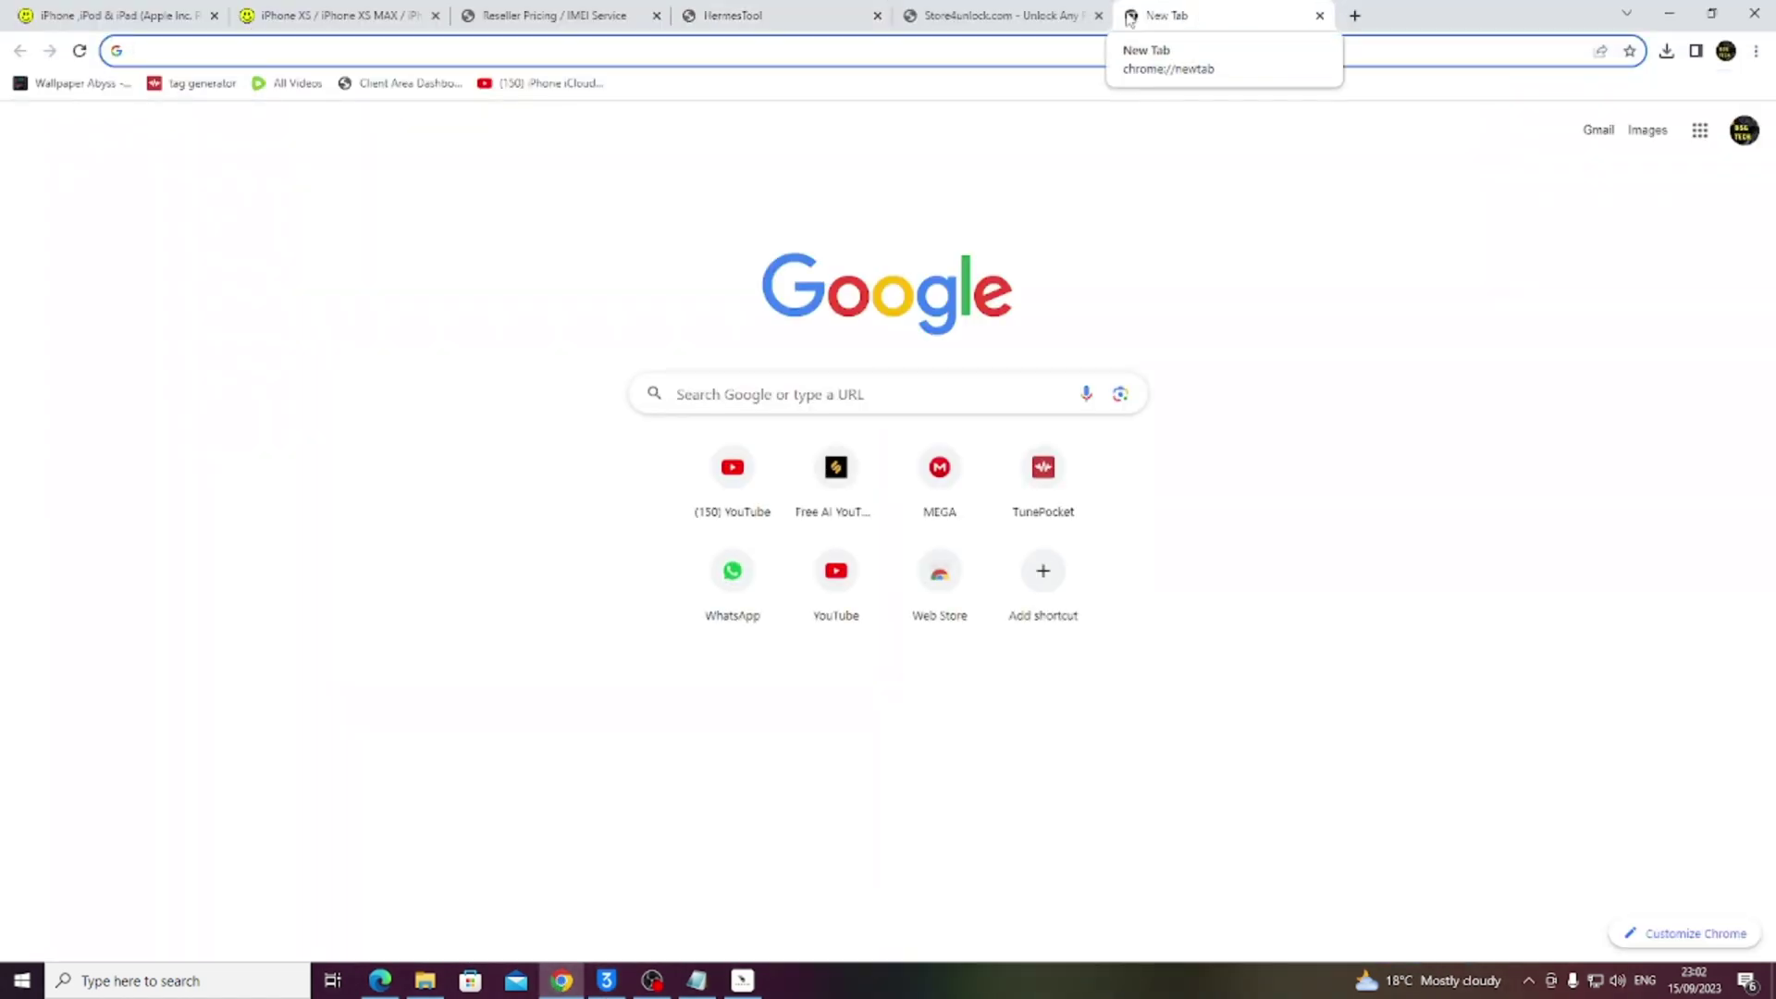
text(check imei)
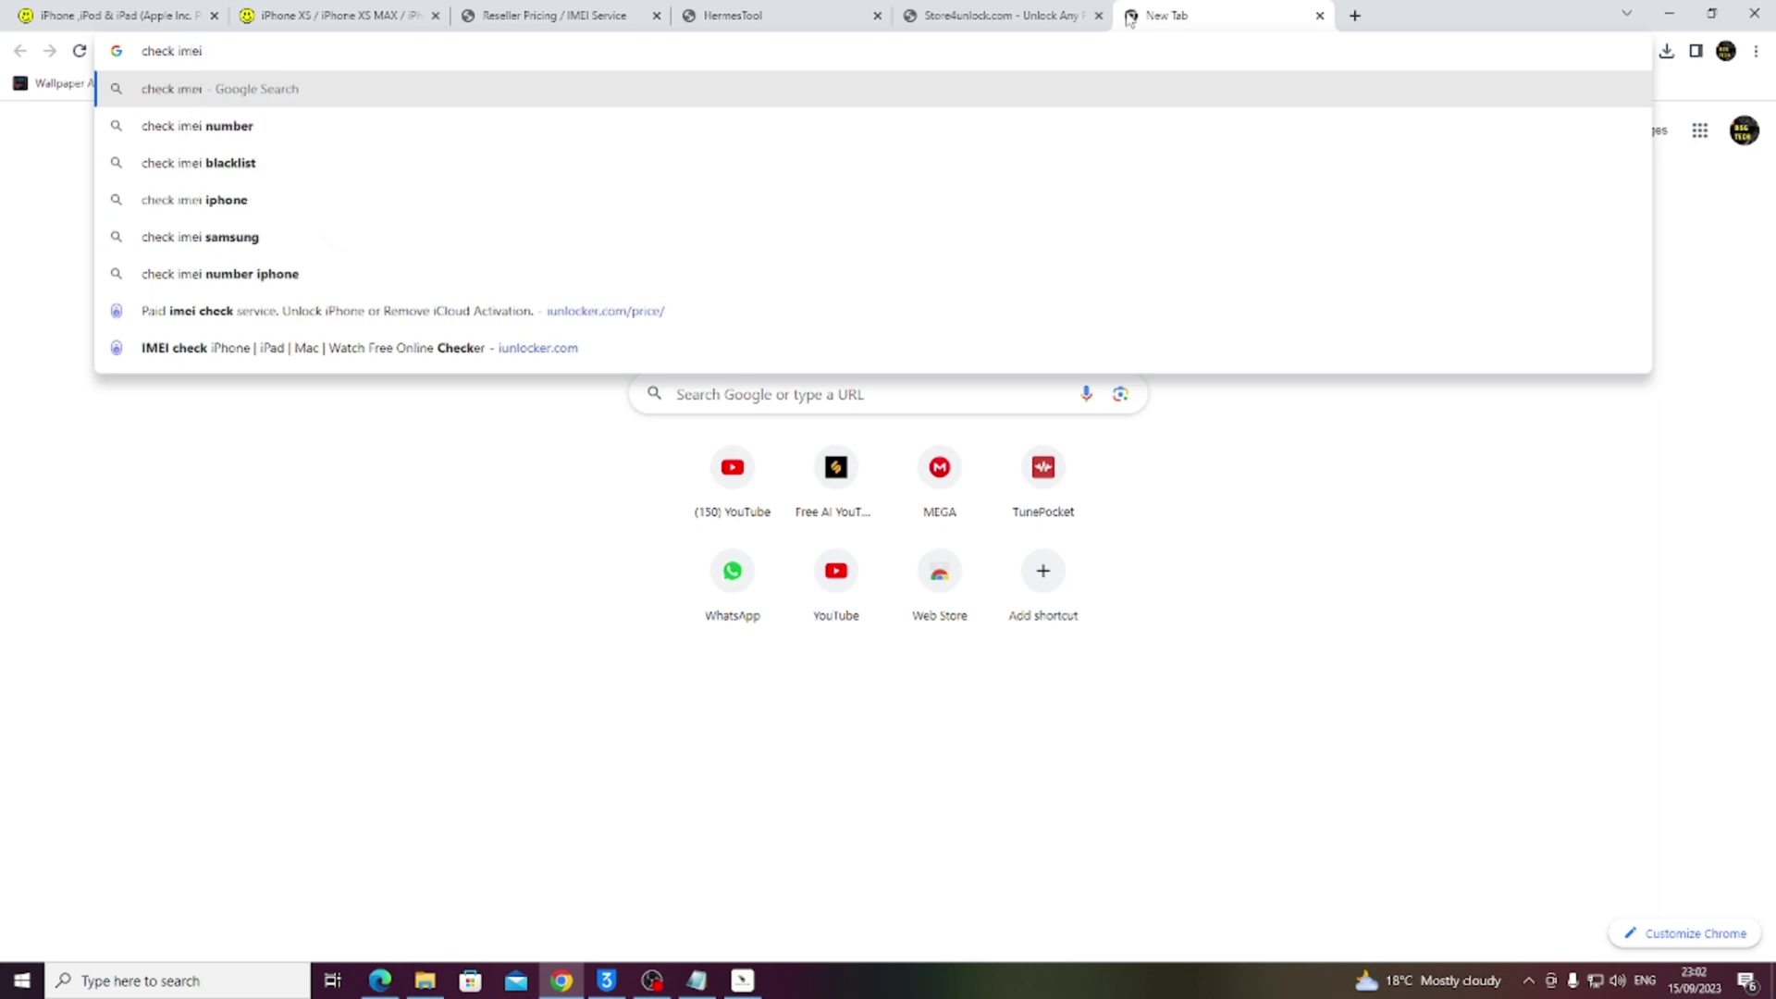
click(528, 159)
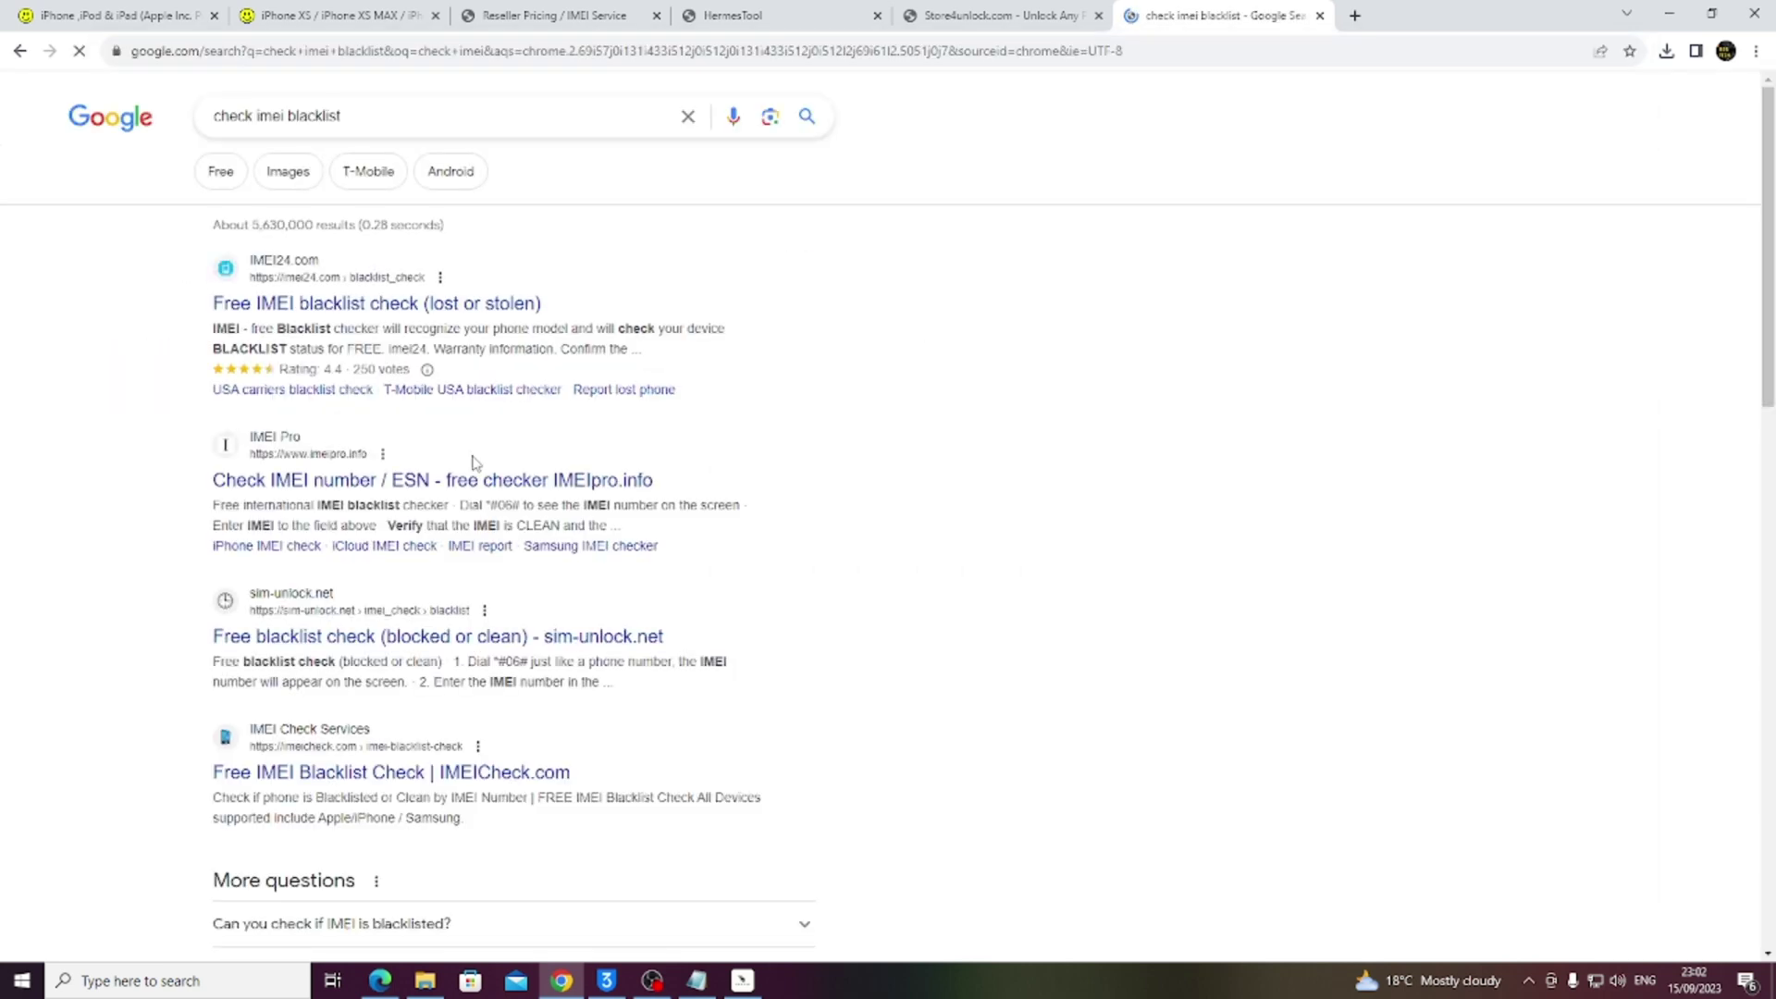
scroll(286, 698, down, 5)
click(288, 683)
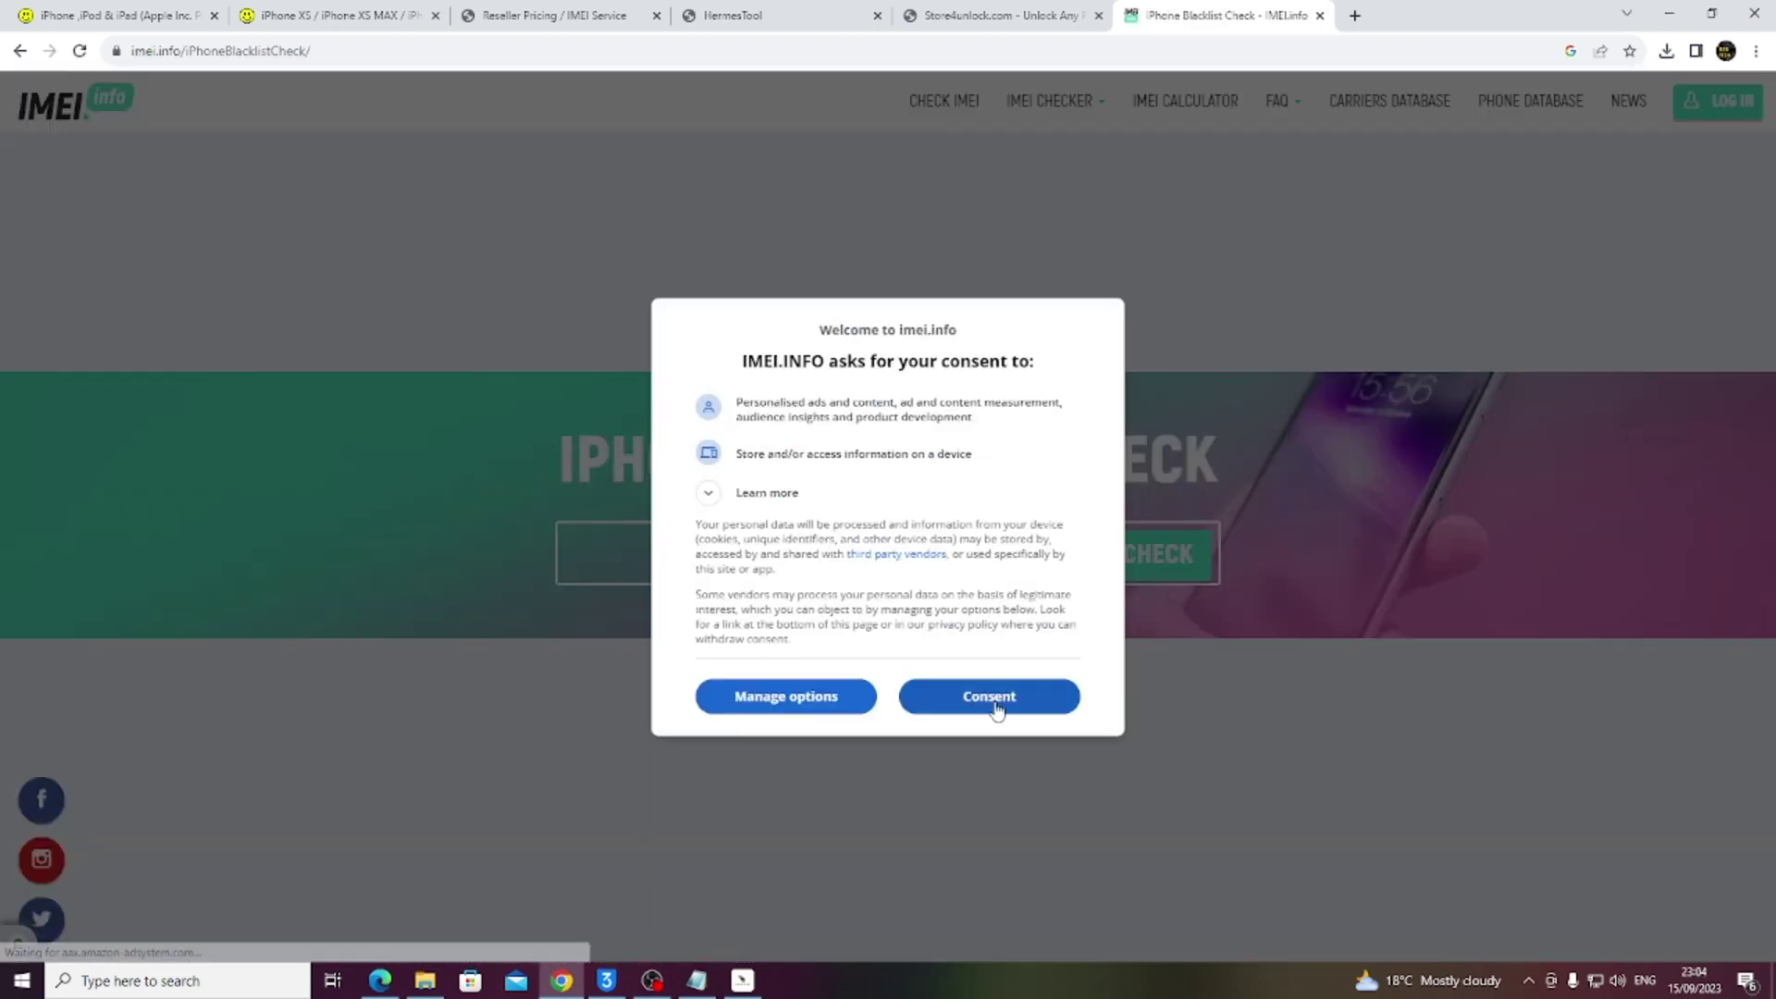
click(989, 700)
right_click(842, 554)
click(885, 692)
click(1150, 554)
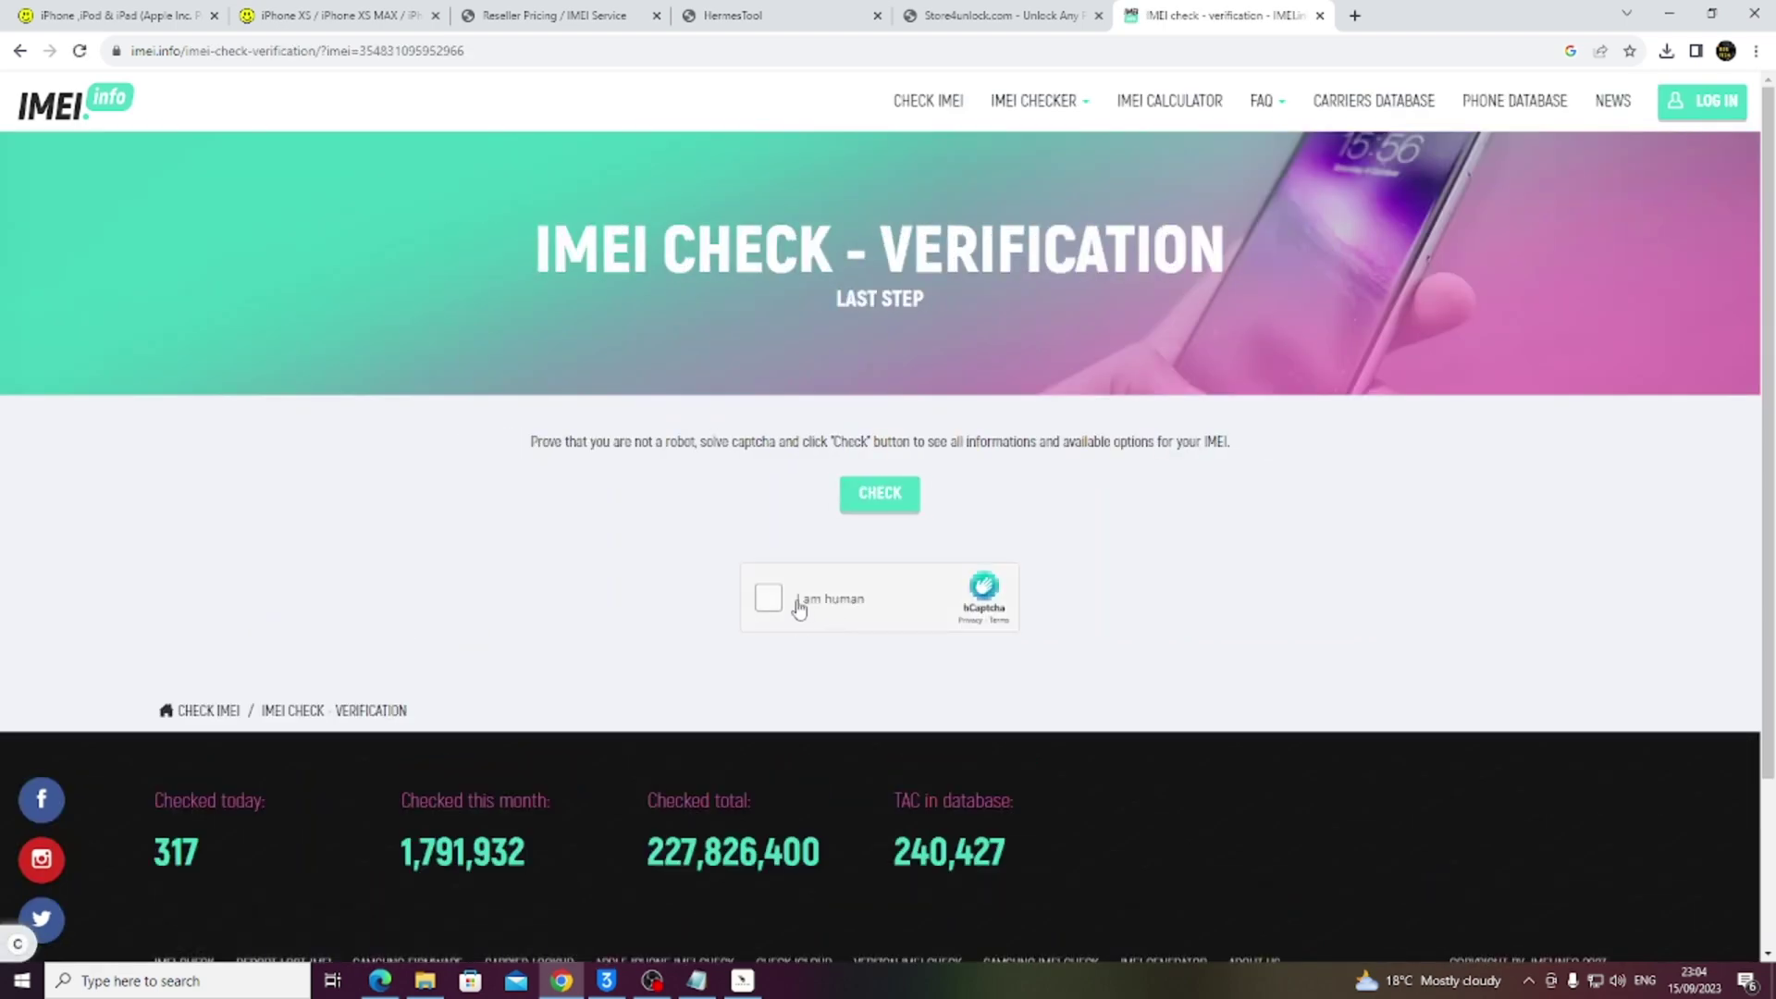
Solve the hCaptcha verification, picking the table image as furniture.
click(768, 598)
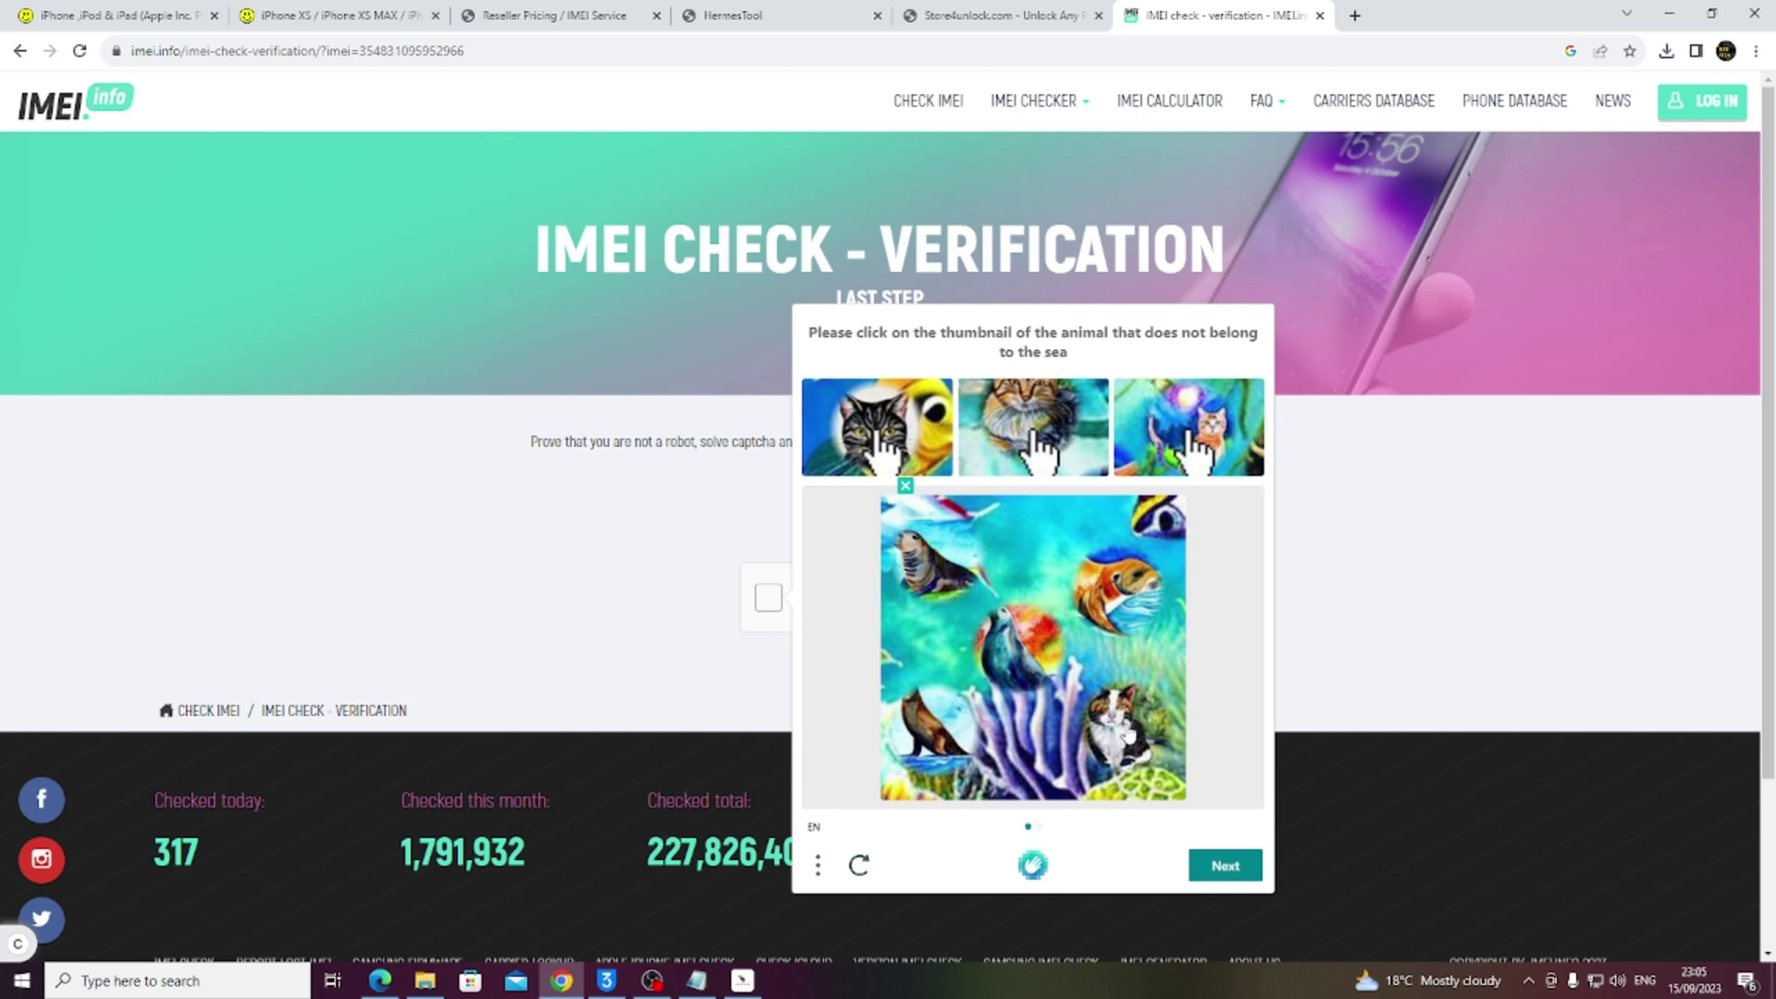
click(1228, 865)
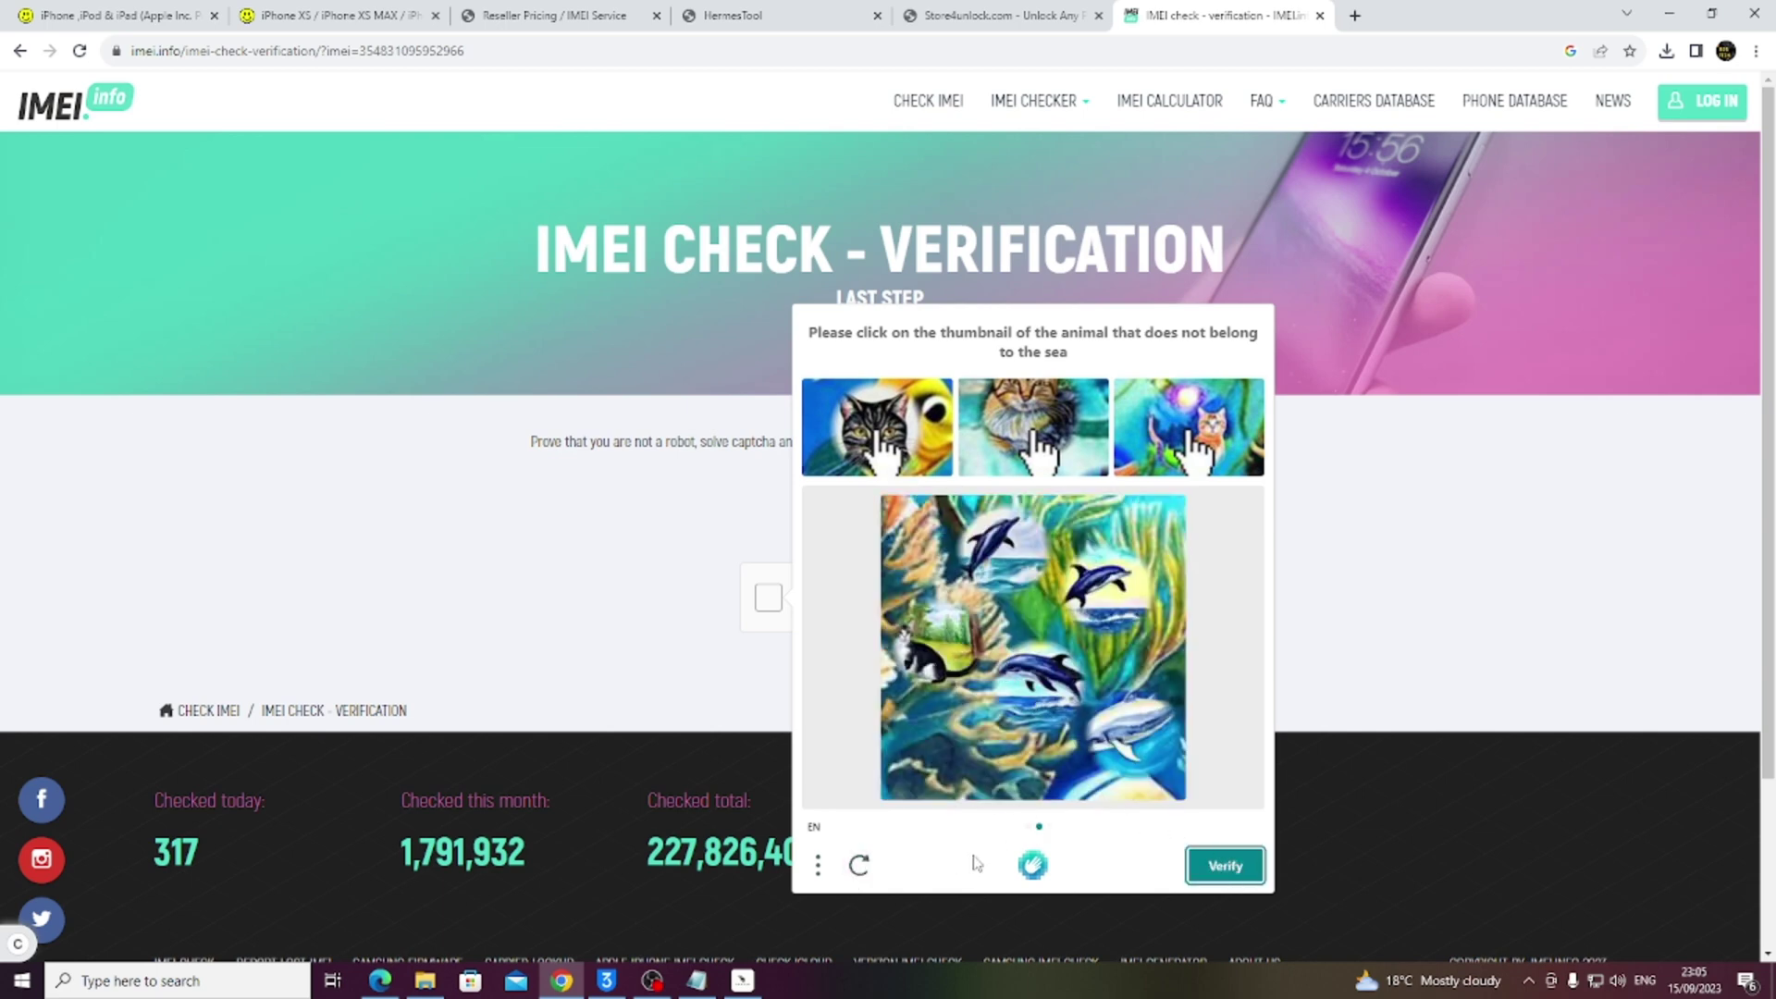
click(860, 864)
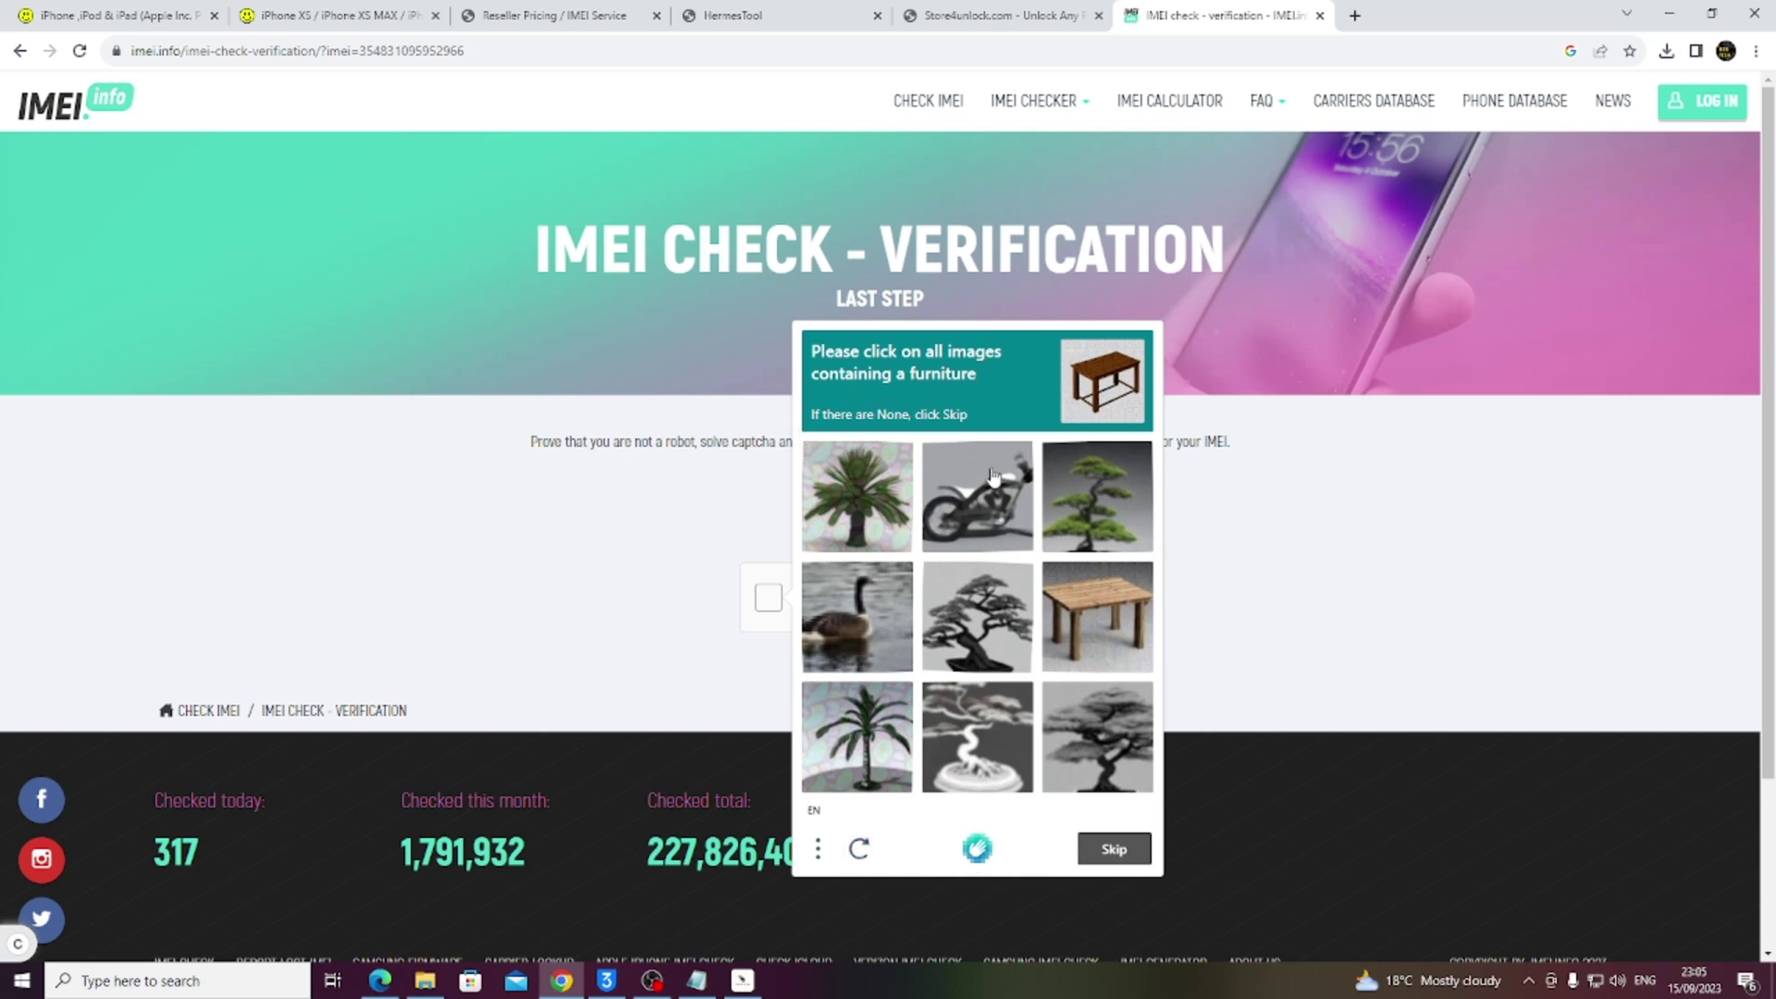
click(1086, 624)
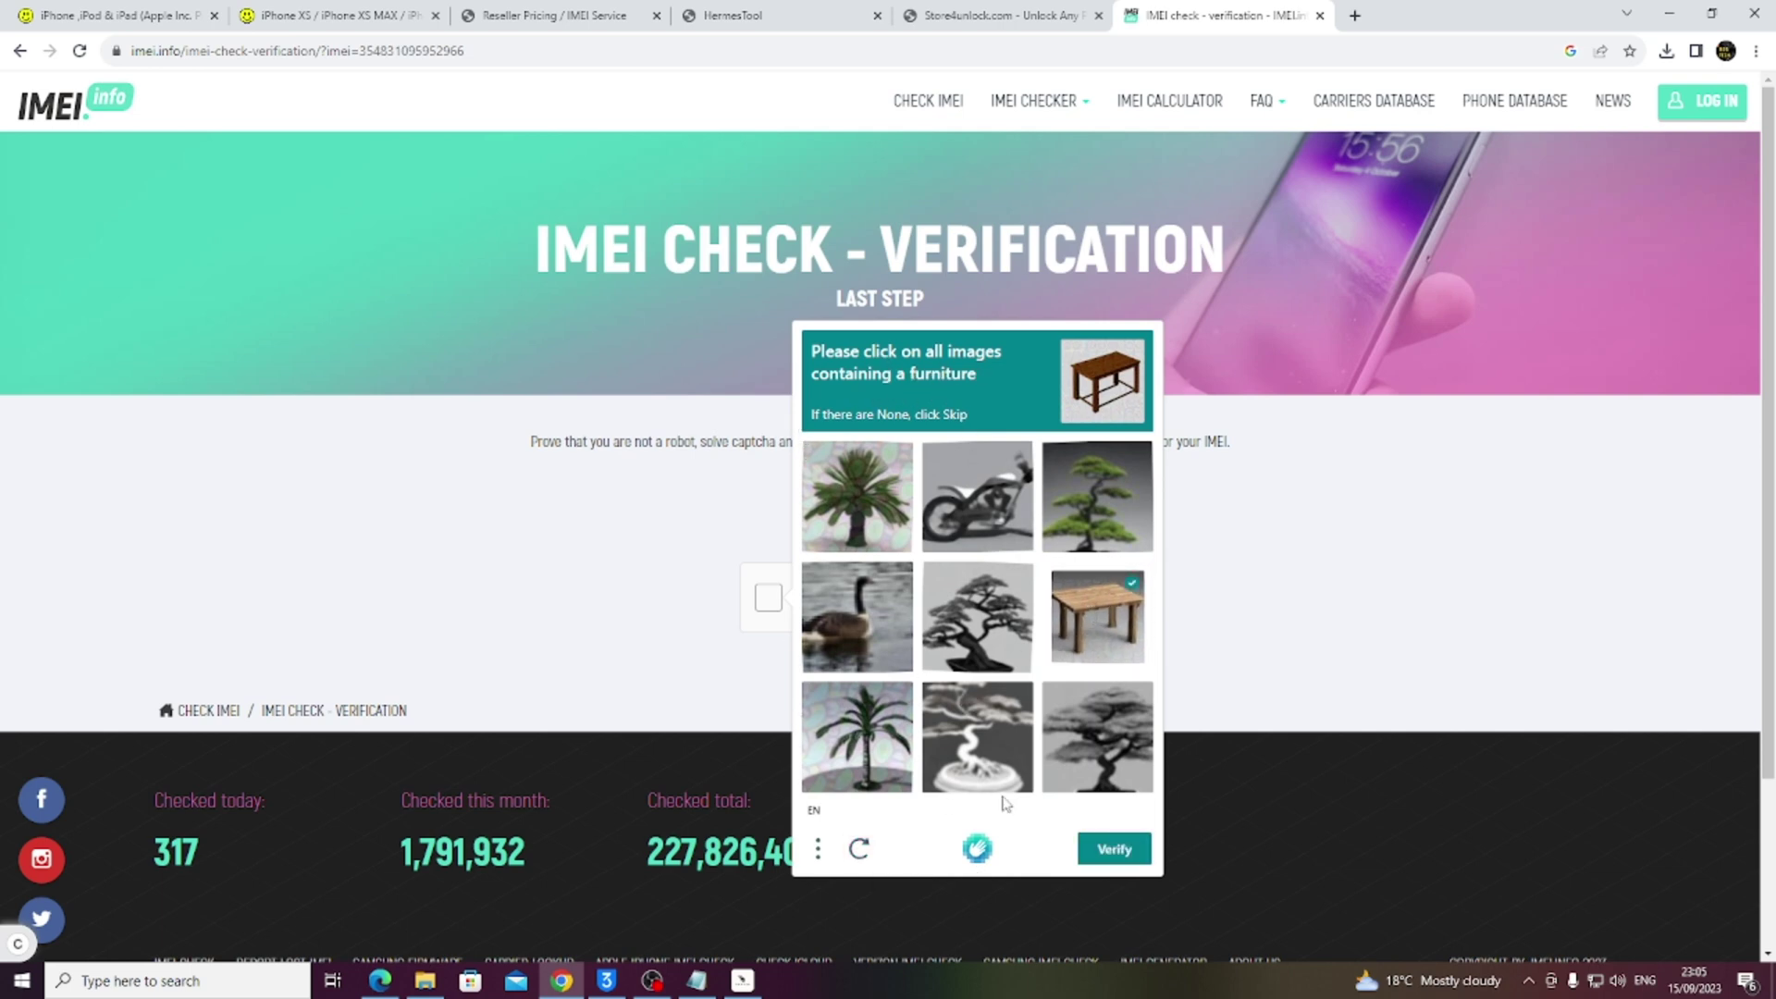
click(1119, 850)
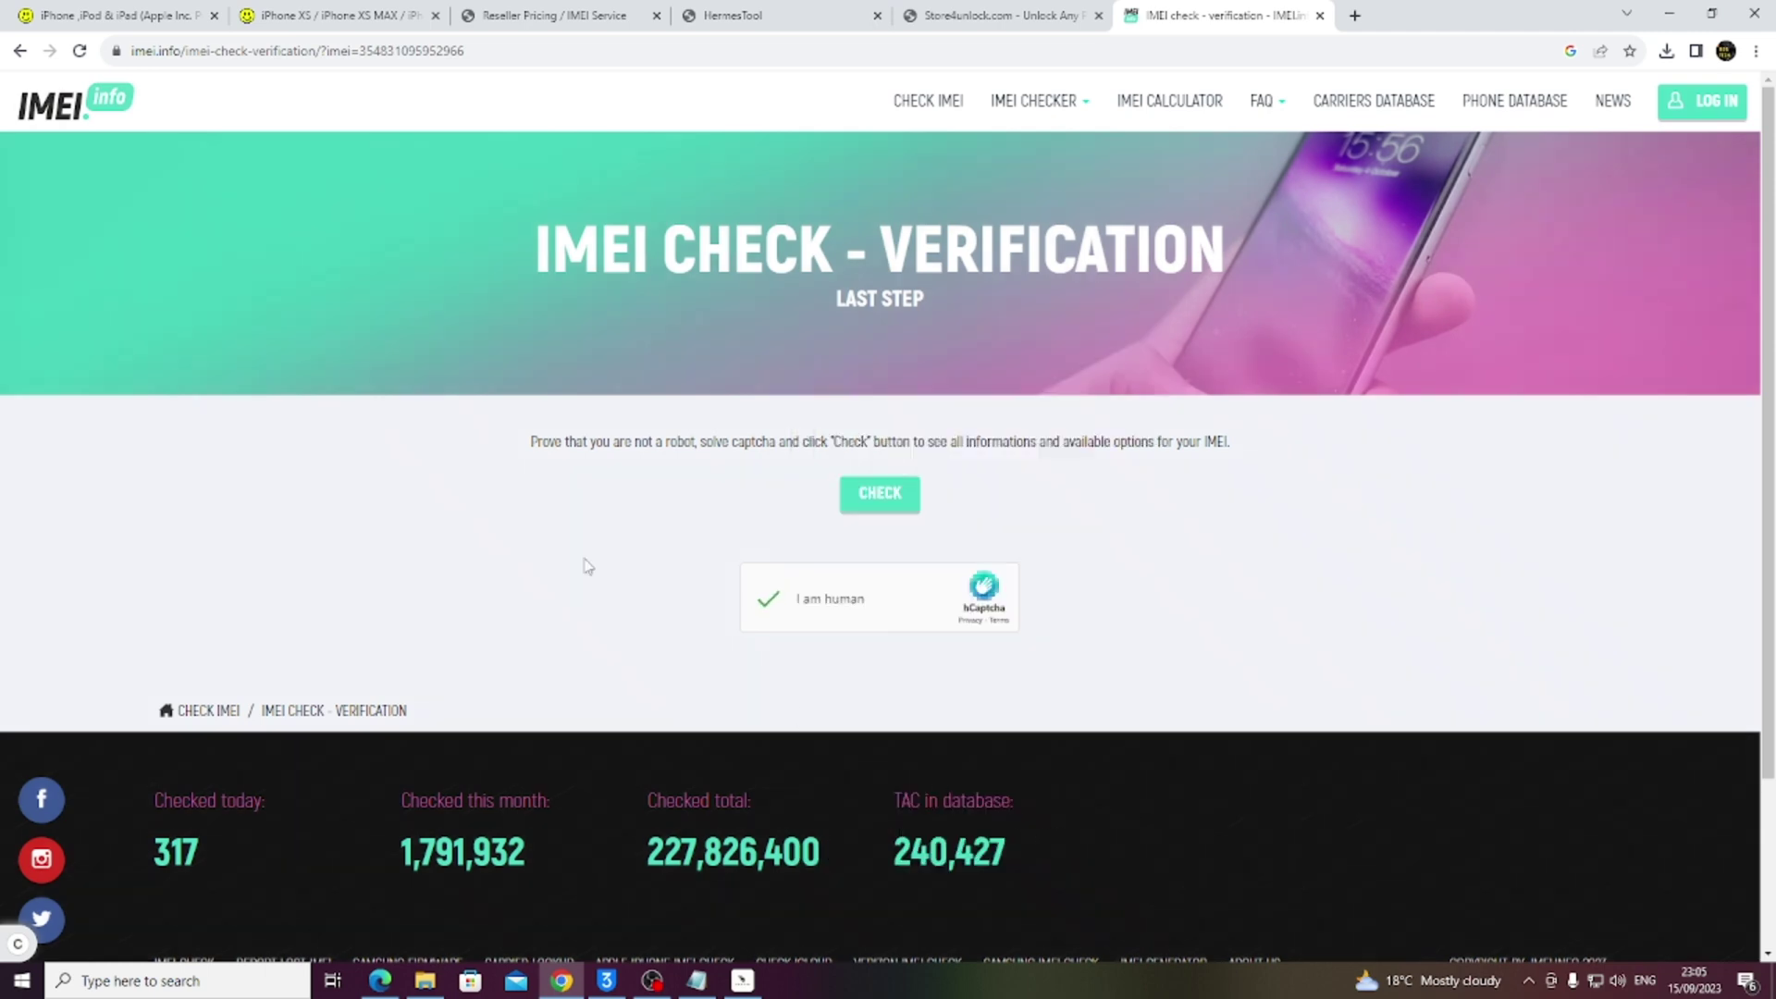
Run imei.info's free Phone Blacklist Check Simple and highlight the iPhone 8 Plus's CLEAN status.
click(881, 497)
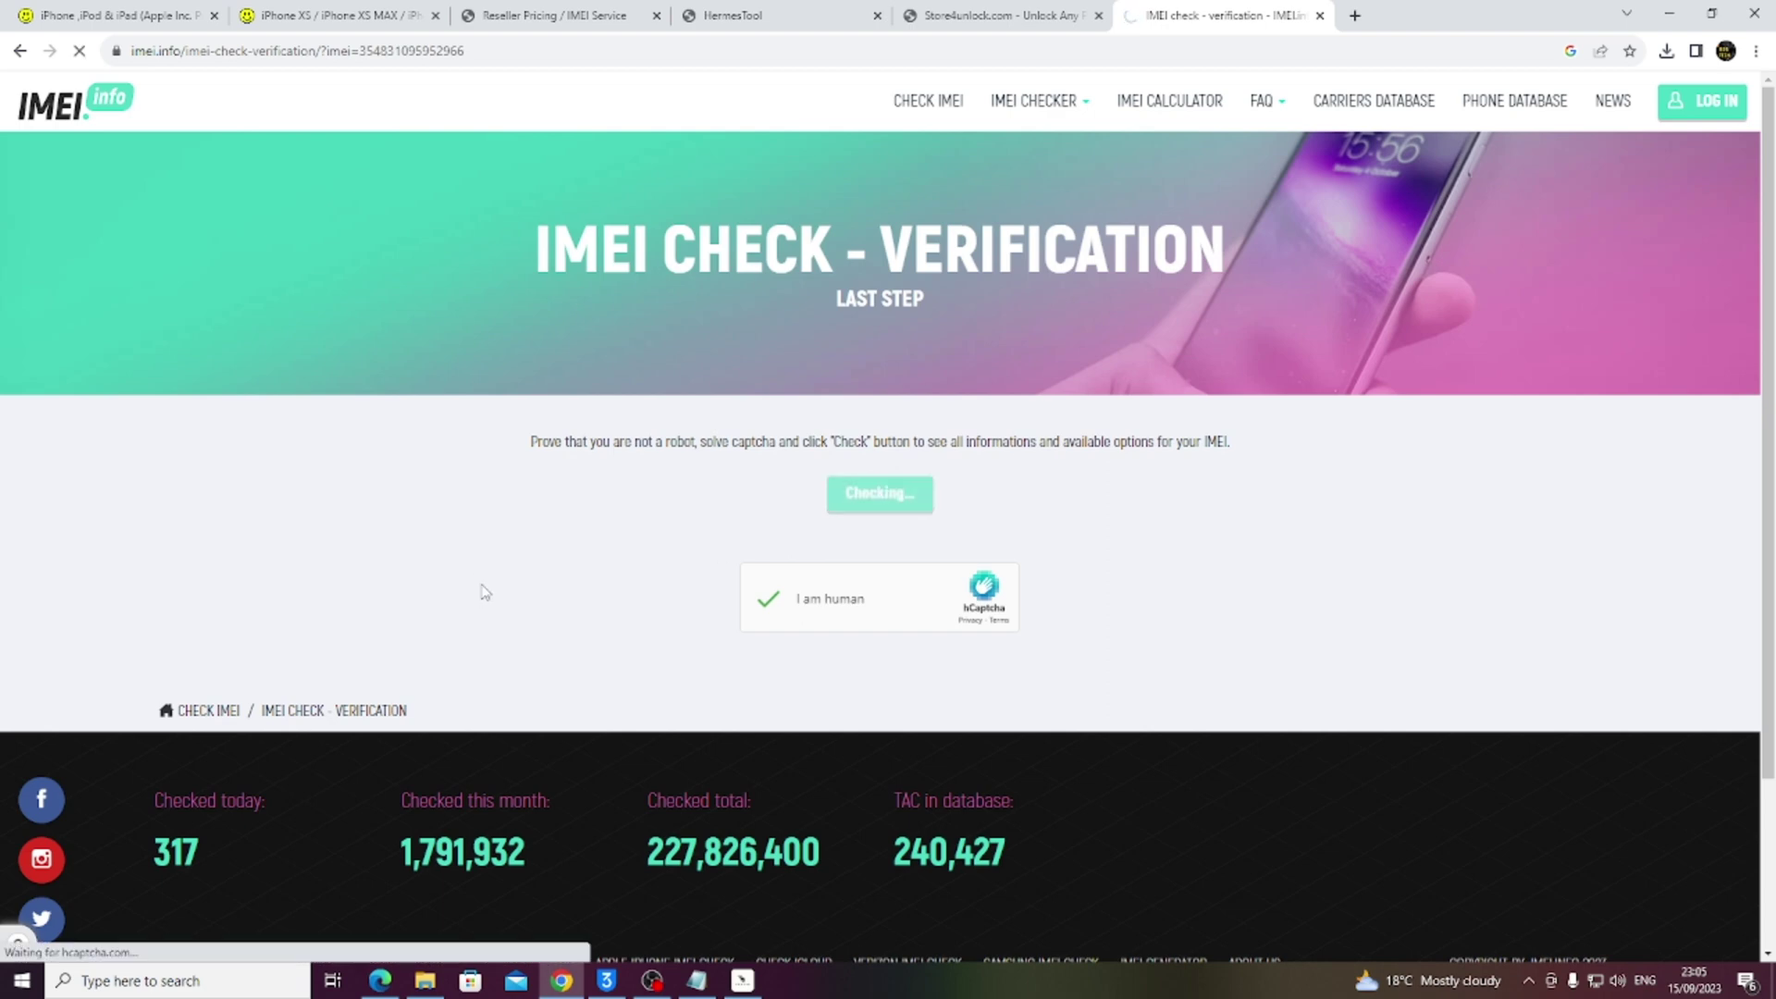
scroll(478, 601, down, 3)
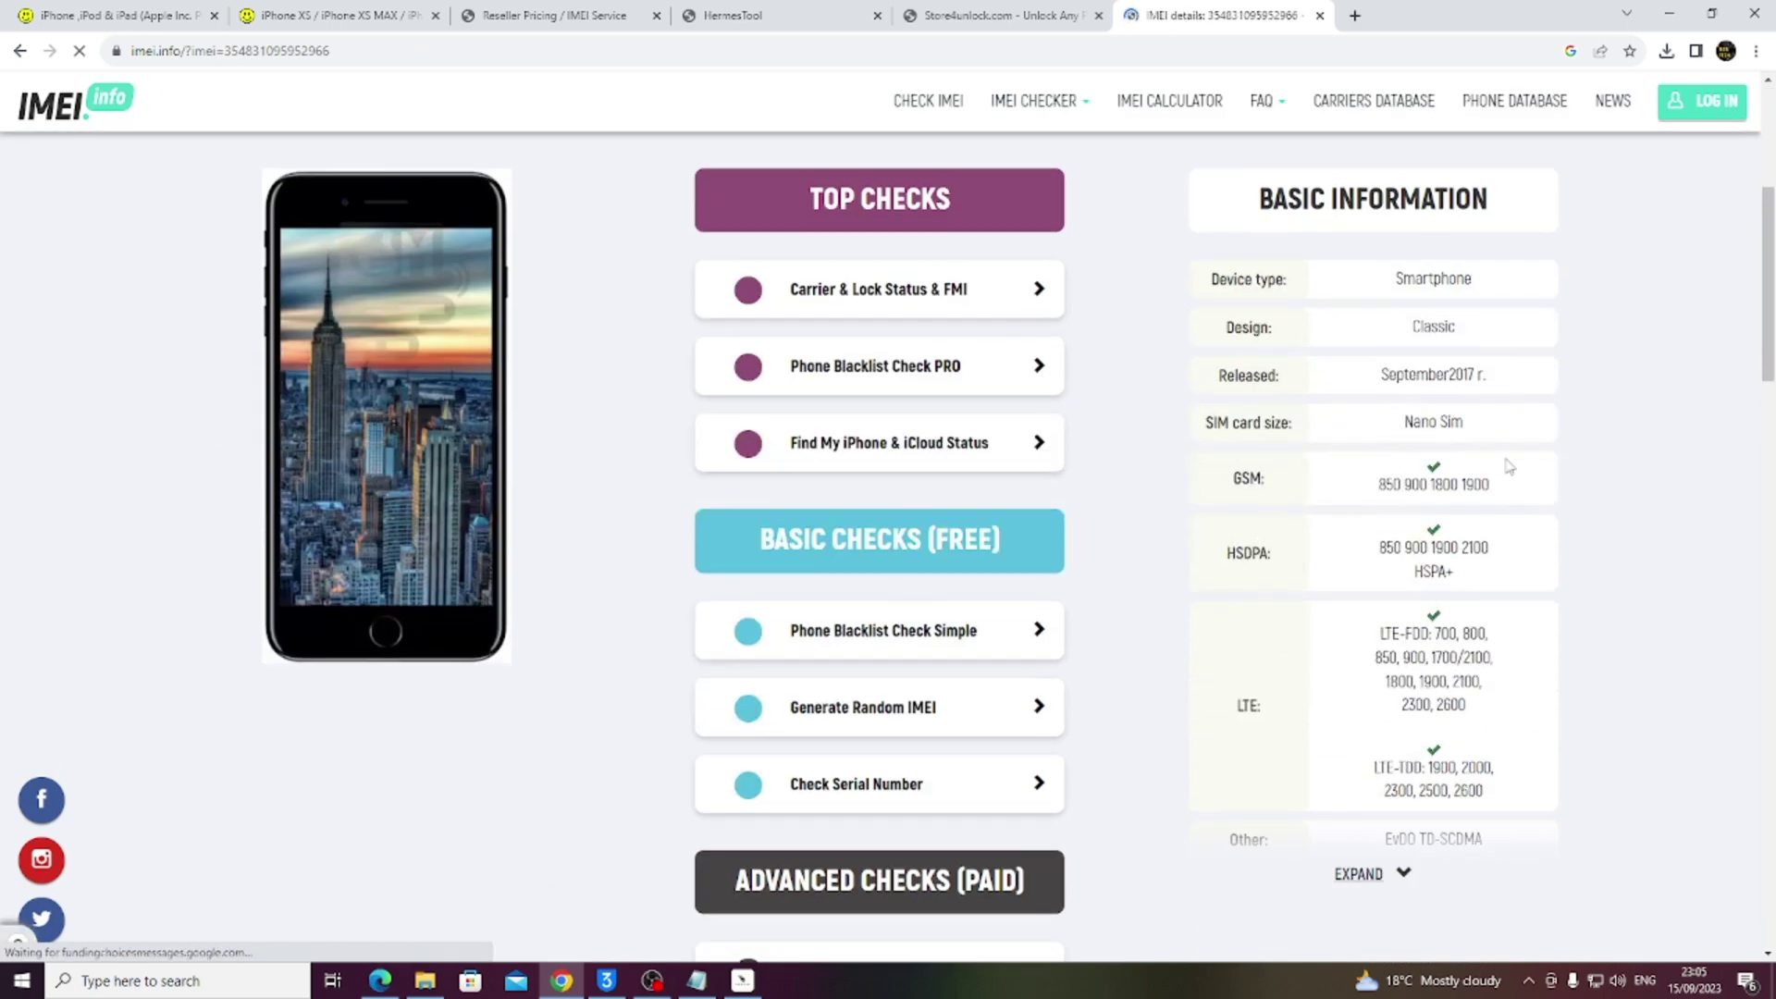
scroll(1158, 577, down, 3)
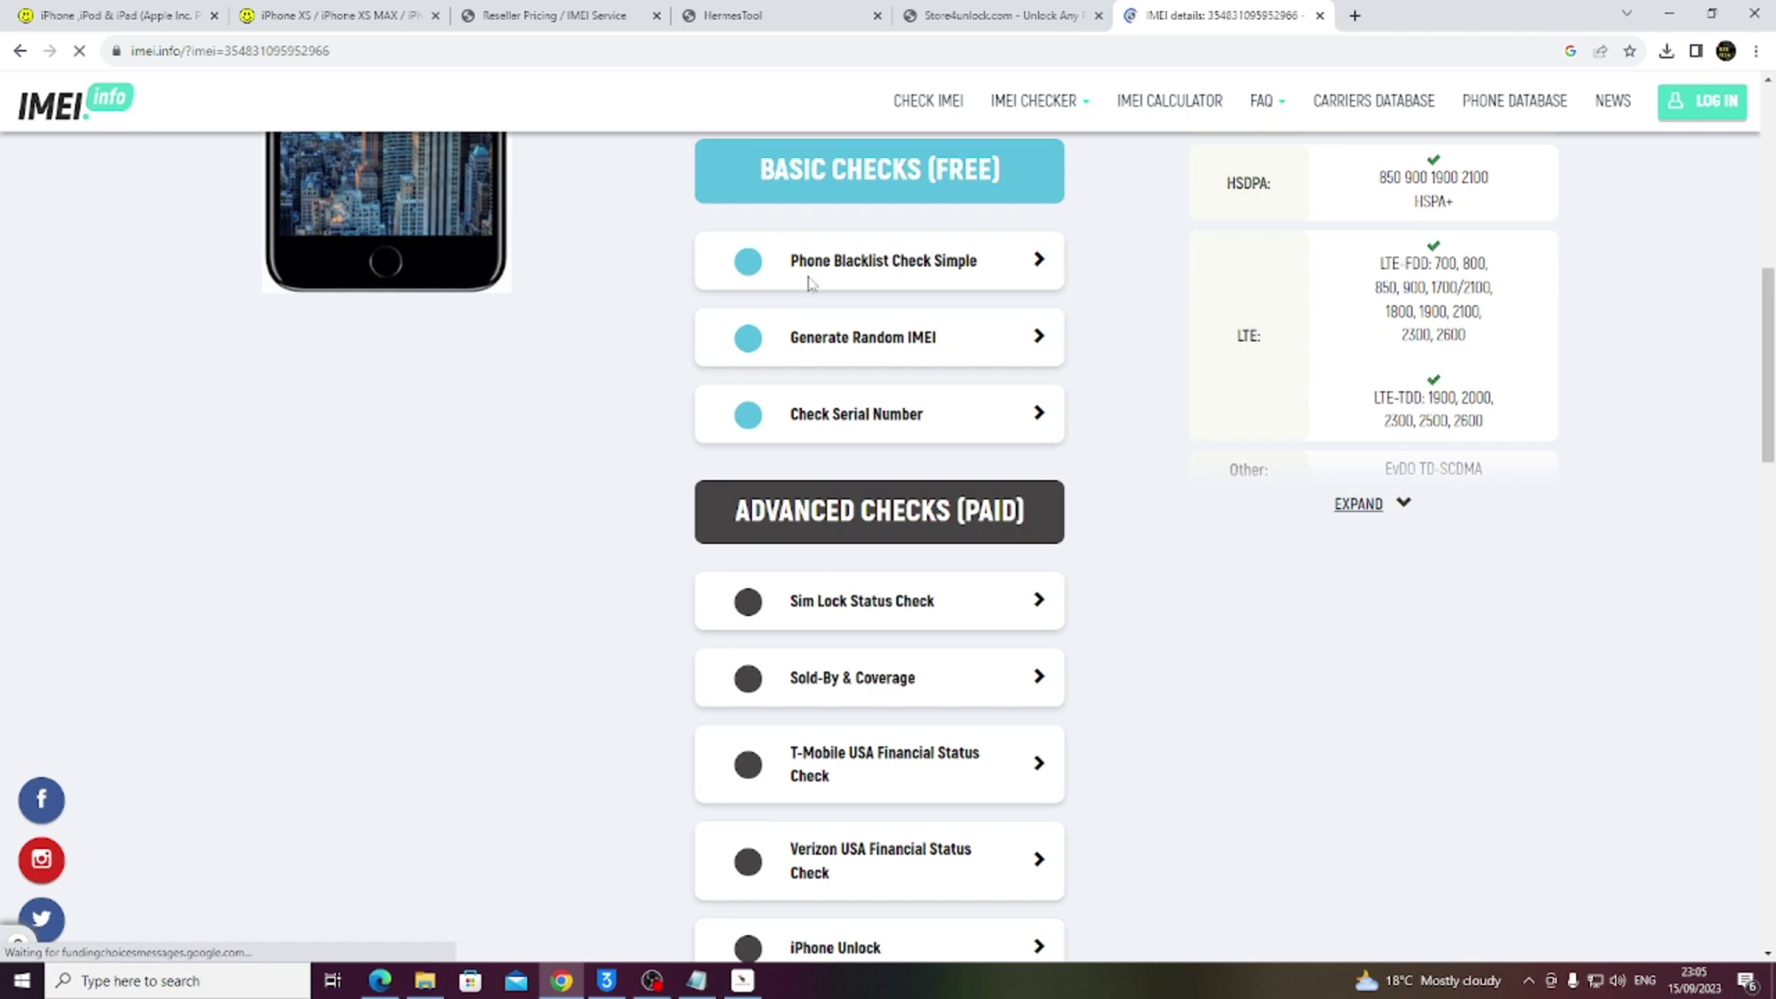
click(988, 266)
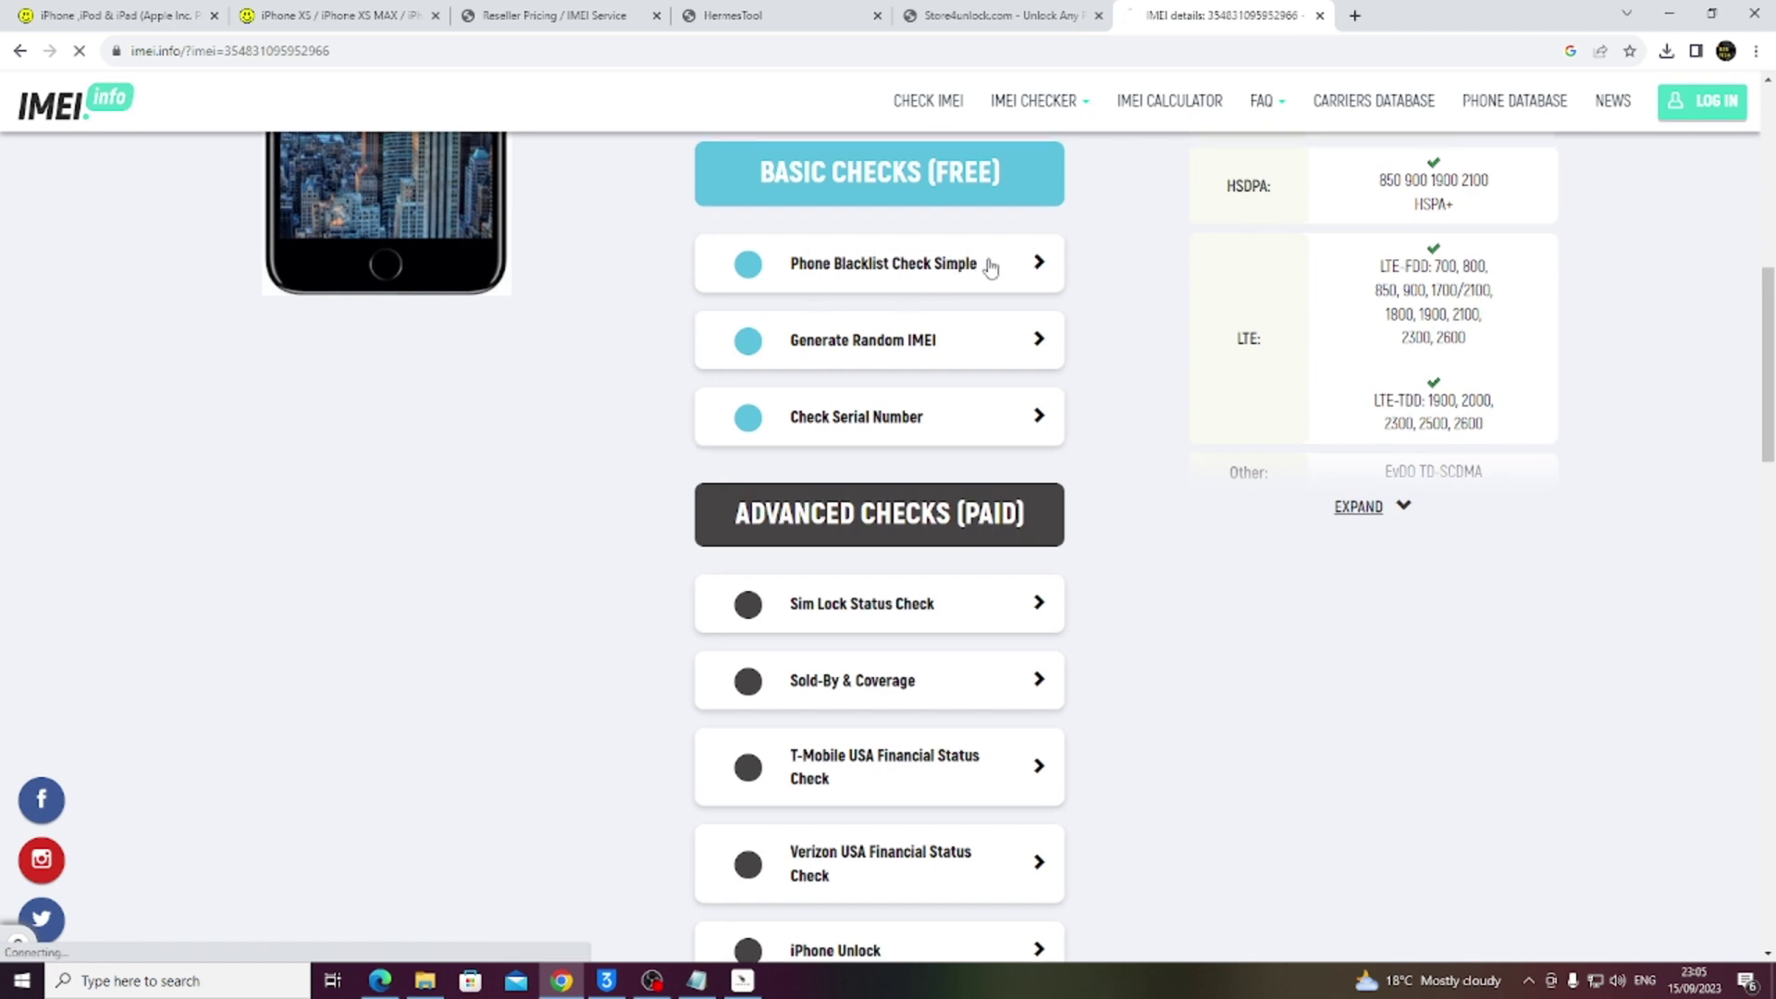
scroll(594, 598, down, 3)
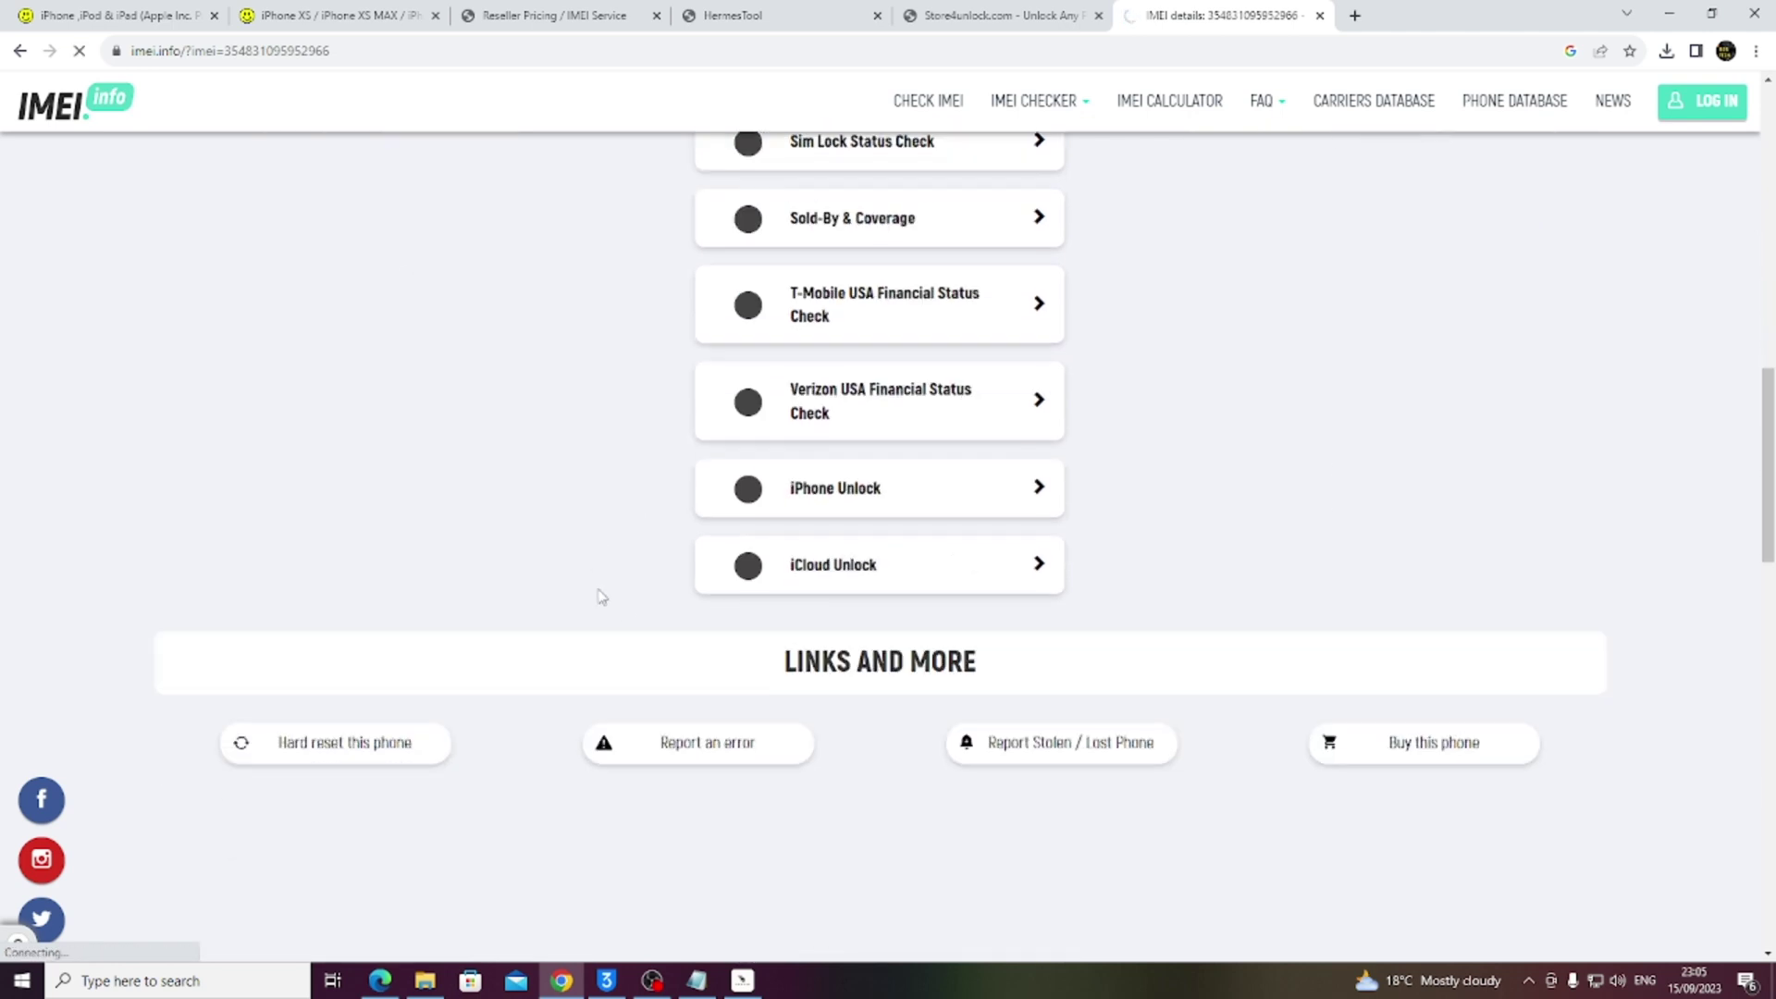
scroll(595, 598, up, 5)
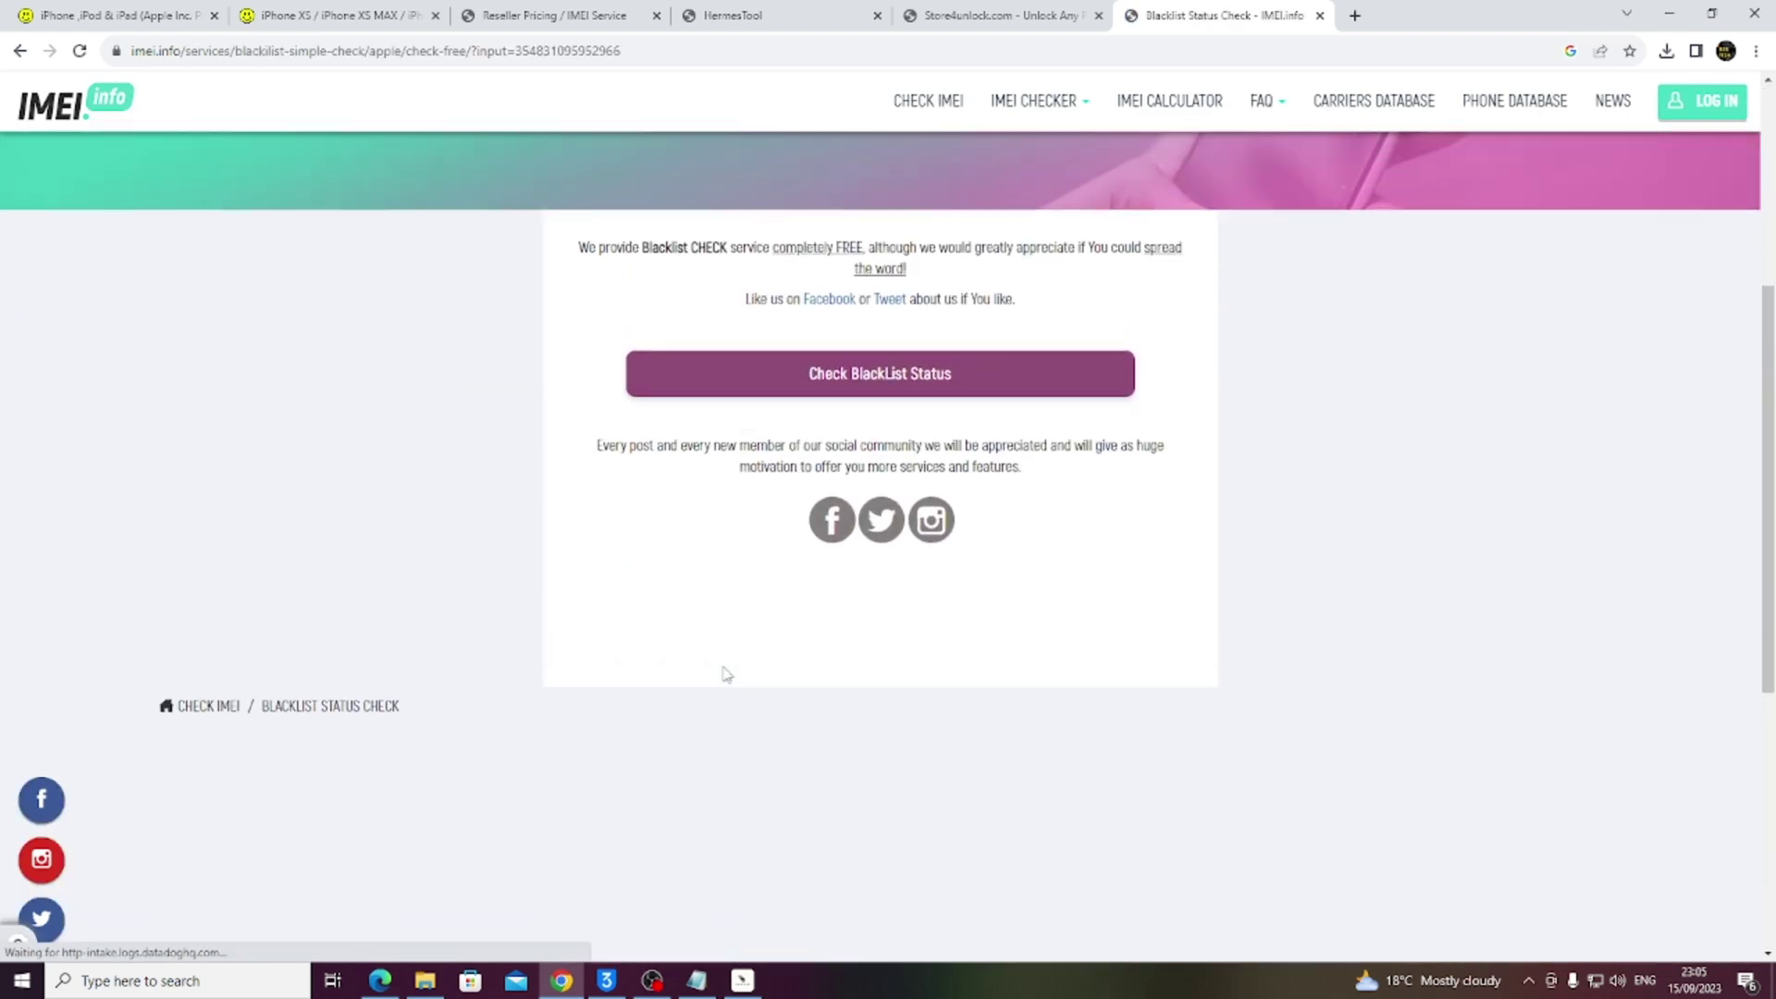
click(919, 378)
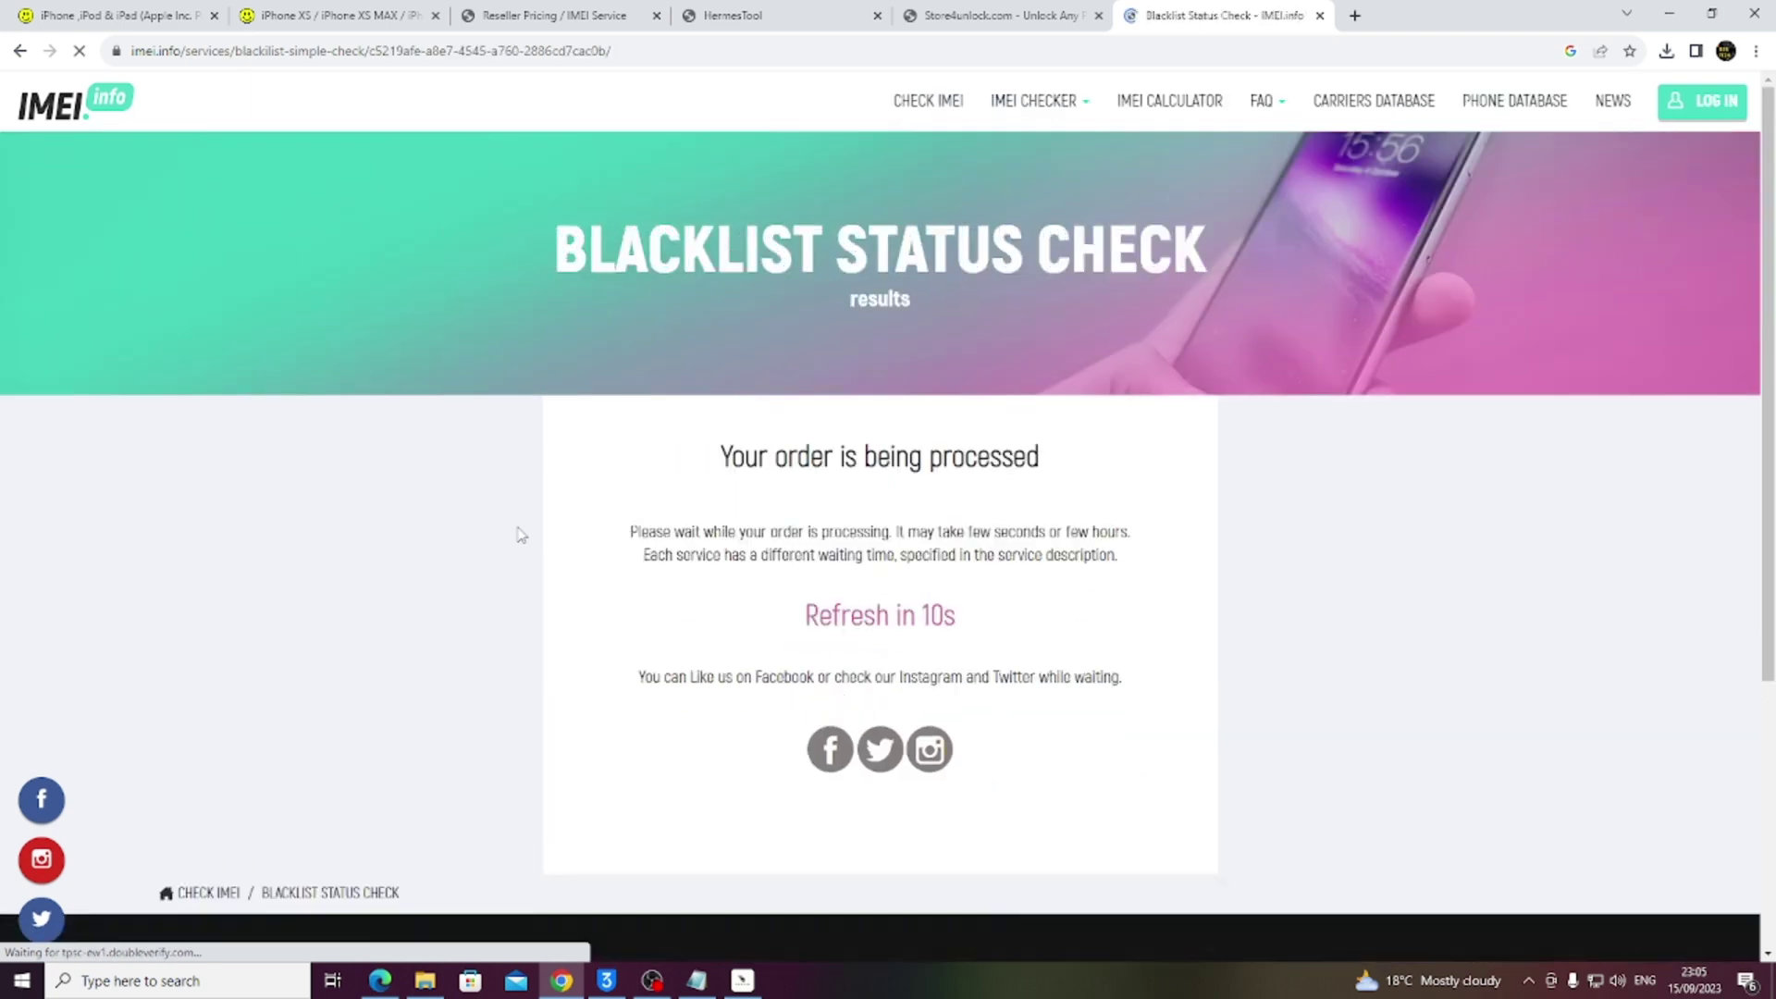
scroll(462, 707, down, 3)
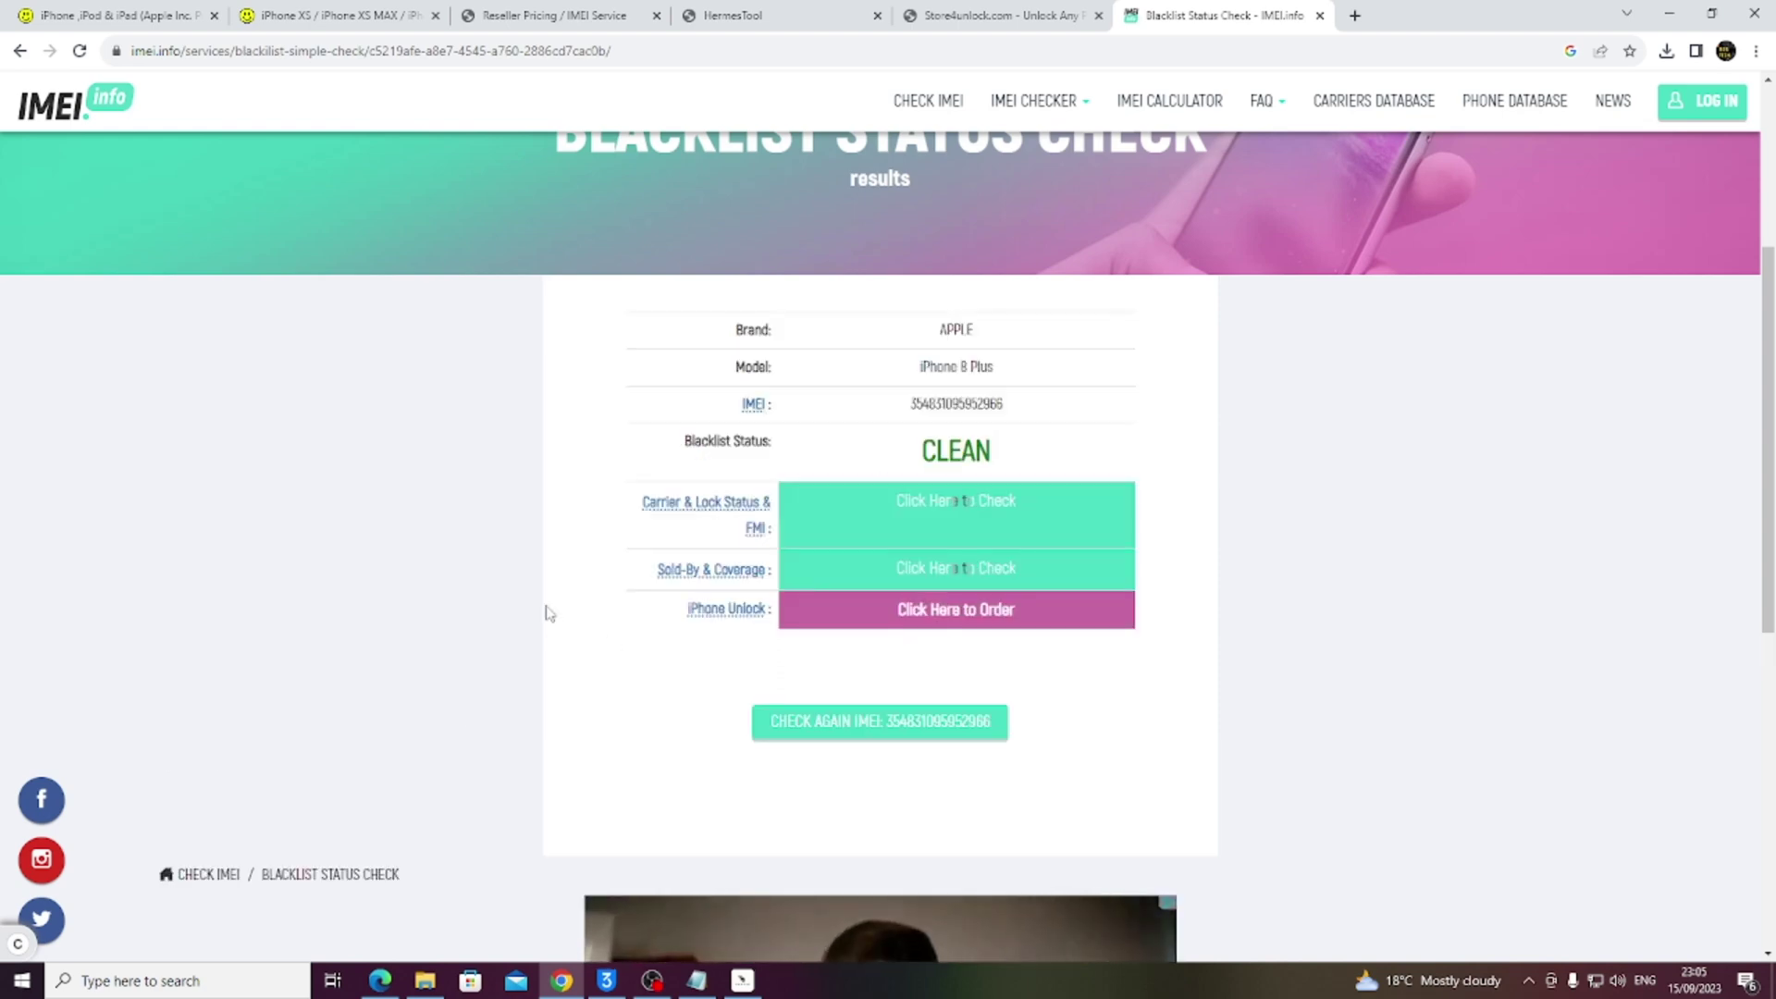
drag(1034, 450, 428, 543)
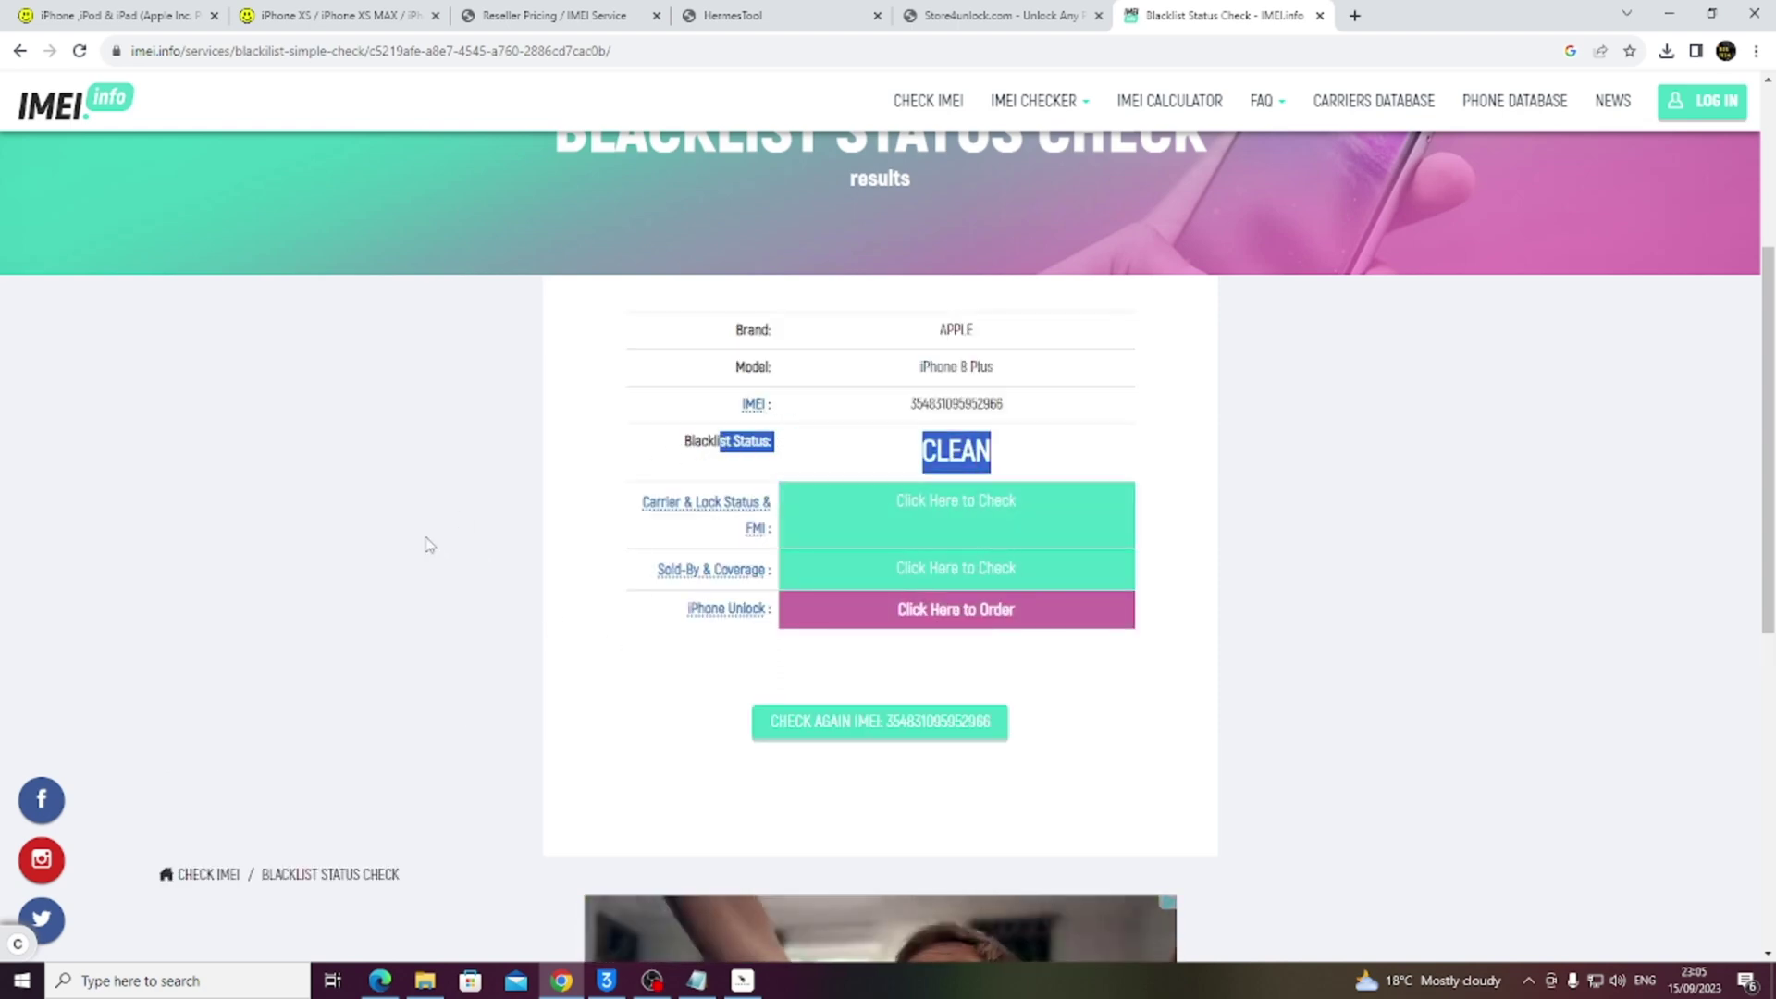
click(1598, 130)
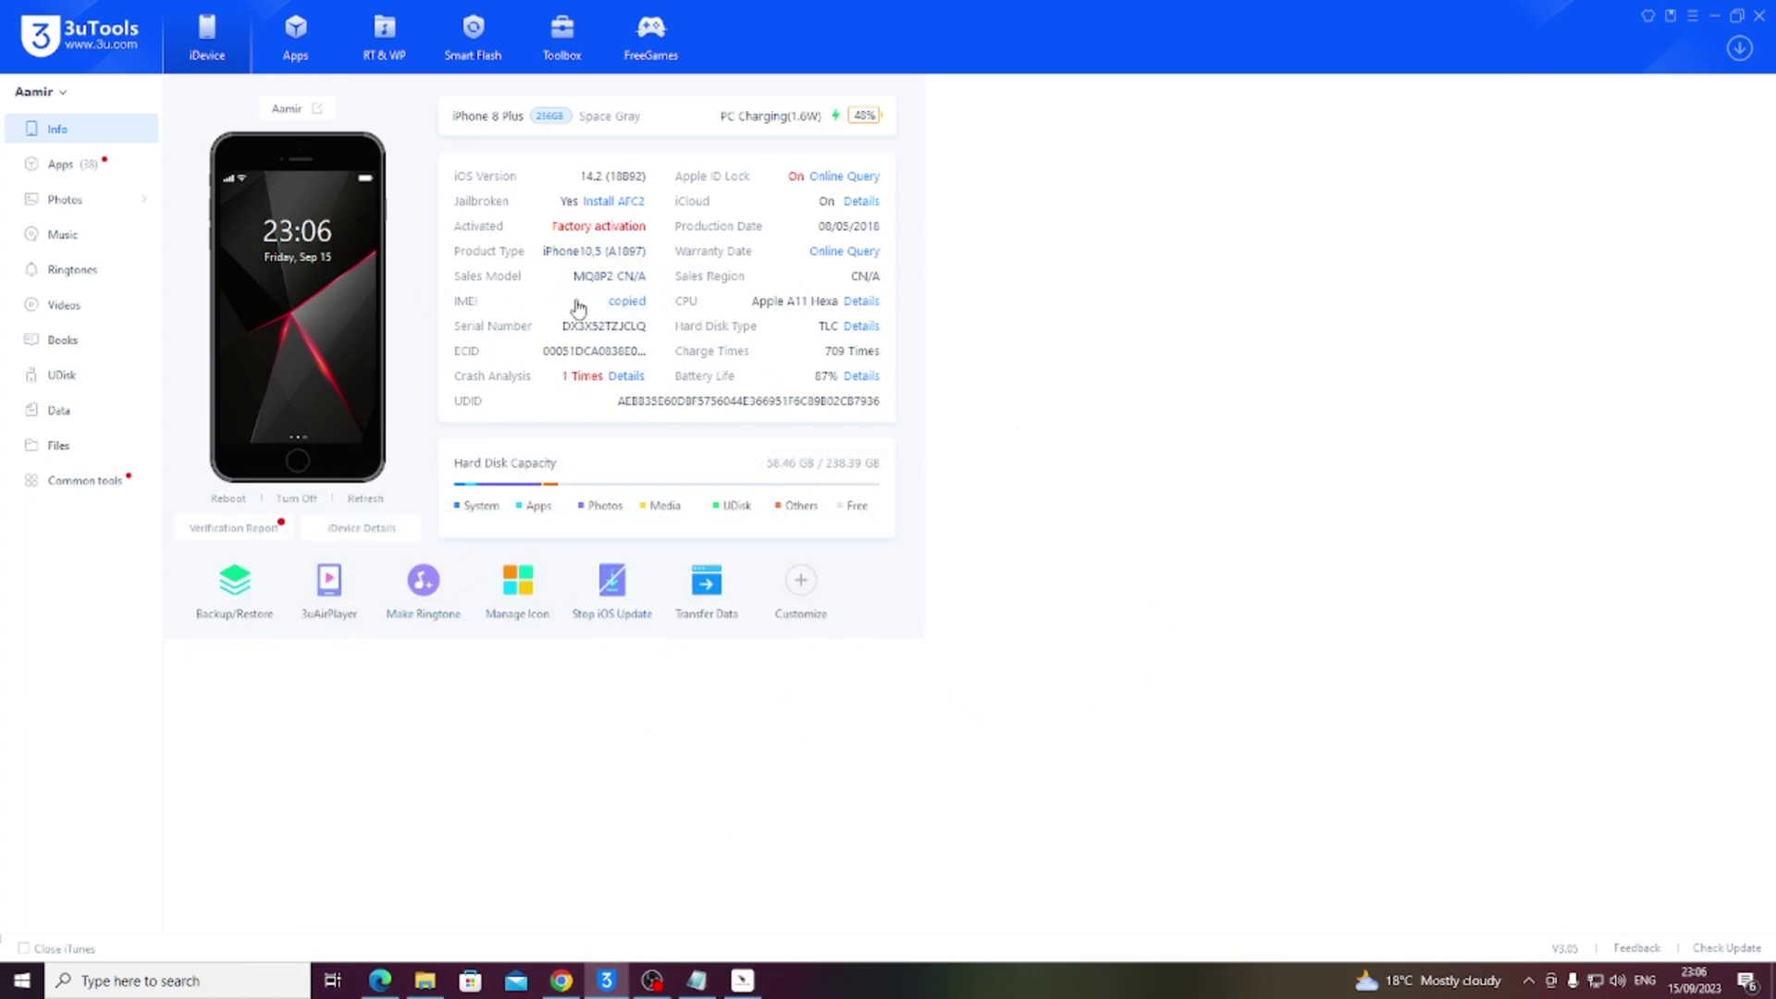
Minimize 3uTools and OBS, and close Hermes Auto Plist Reader.
click(1714, 16)
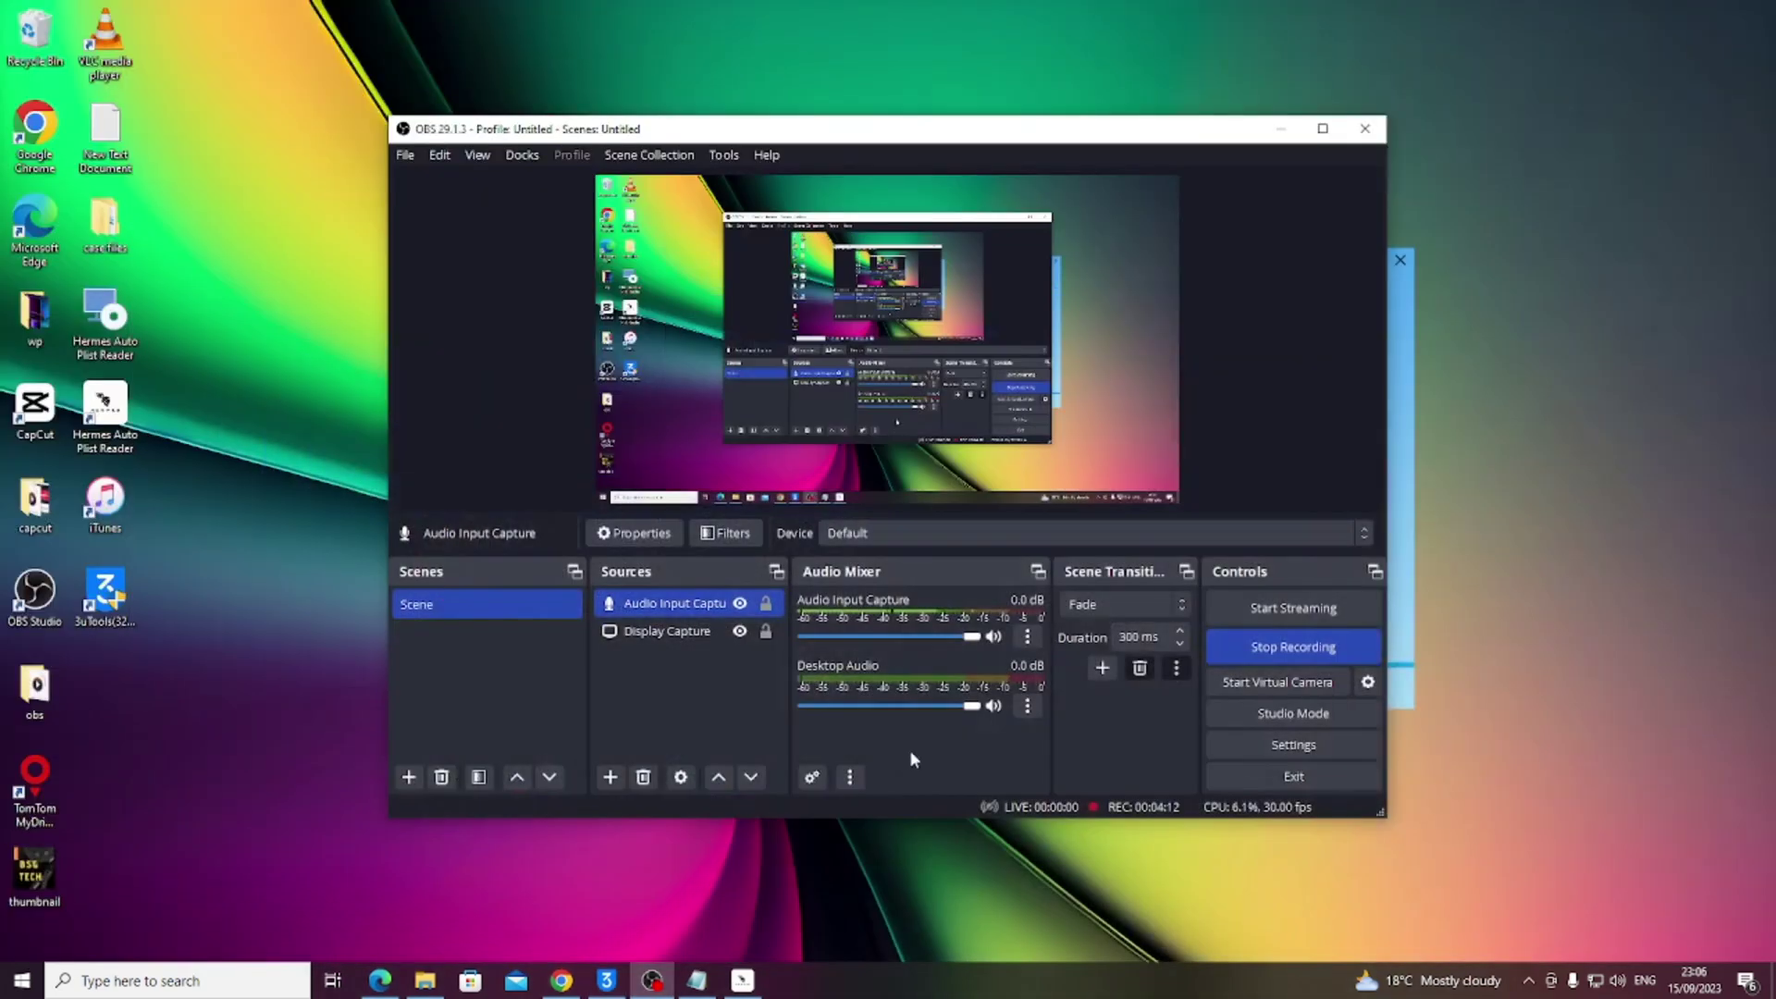
click(1282, 130)
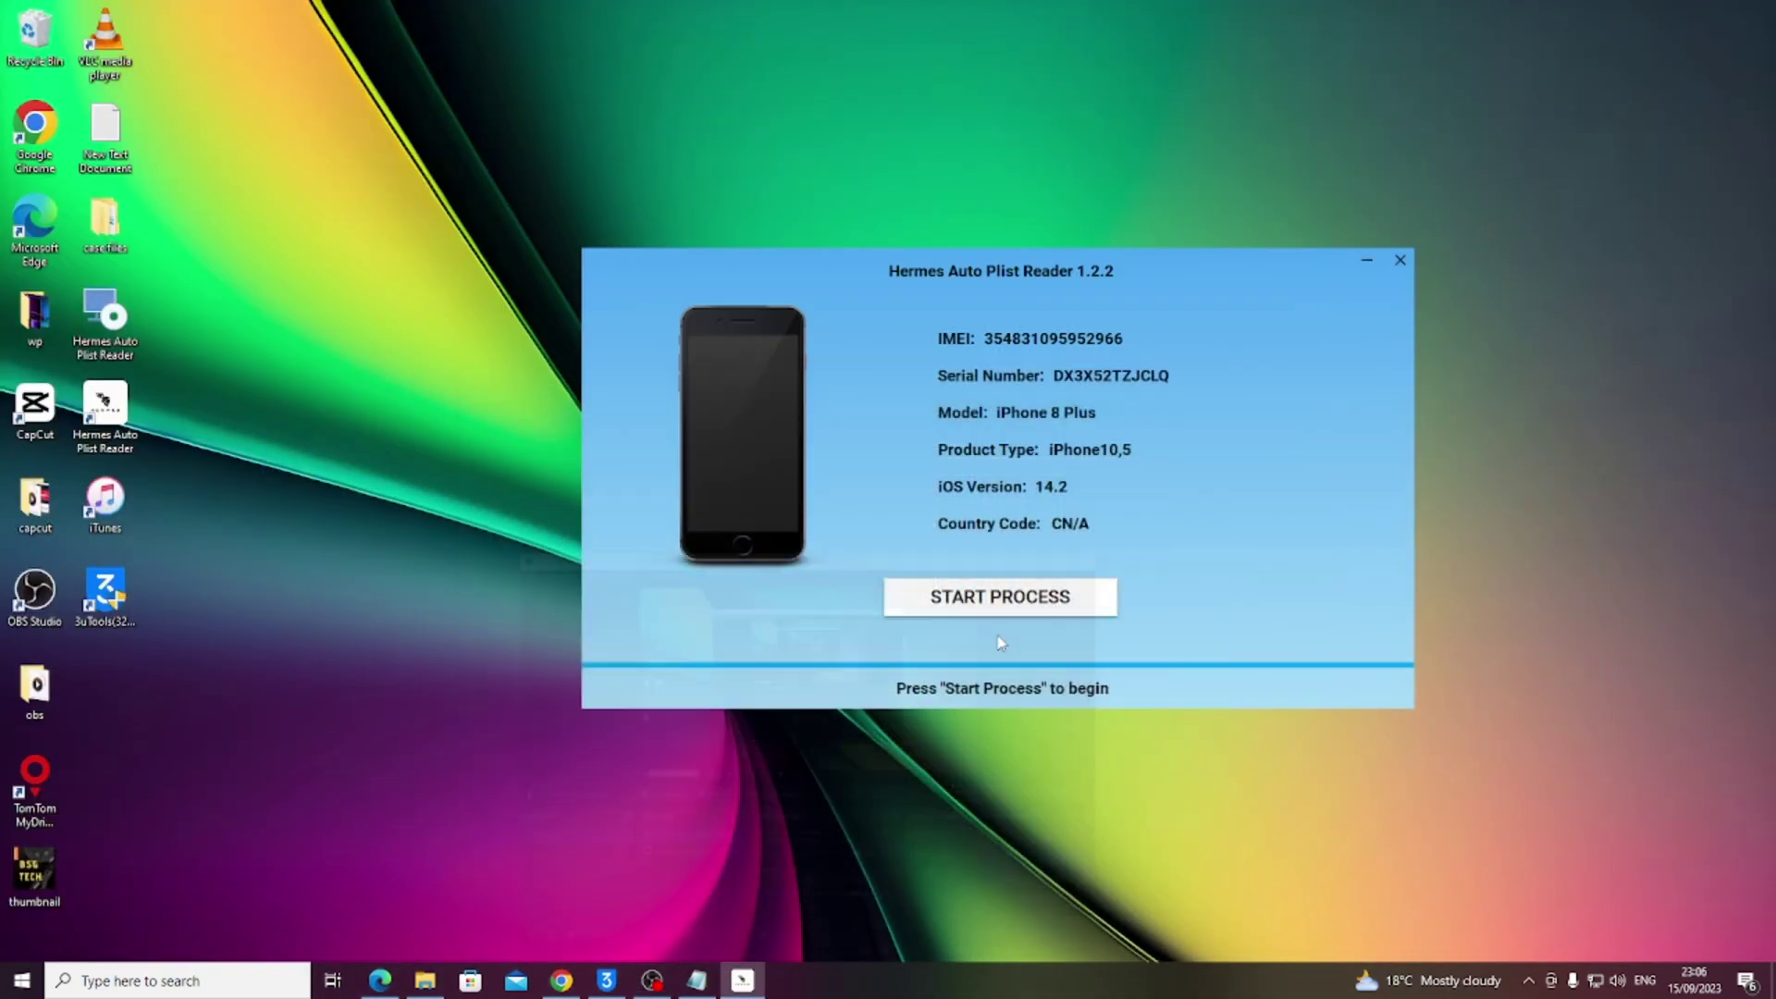
click(1398, 260)
Return to Chrome's HermesTool tab with the download steps.
click(561, 981)
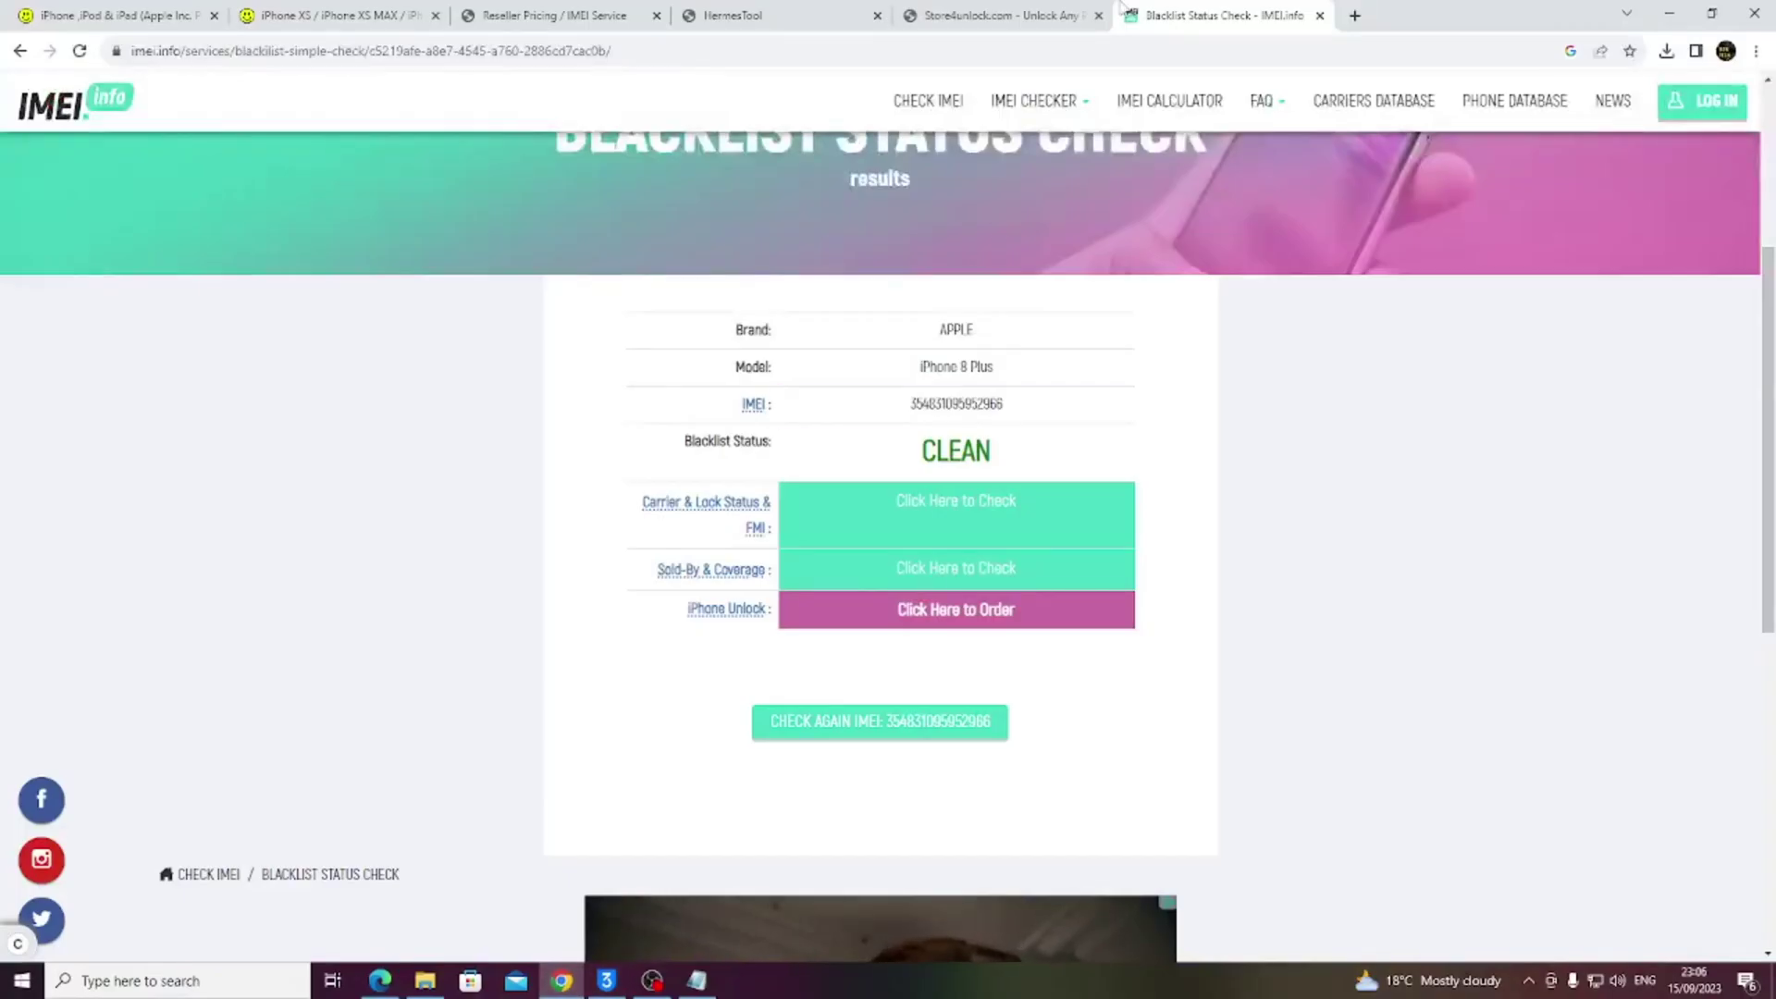
click(1076, 15)
click(749, 15)
scroll(196, 380, up, 3)
Highlight the Hermes Auto Plist Reader heading, description lines and Windows 7 compatibility note.
click(231, 53)
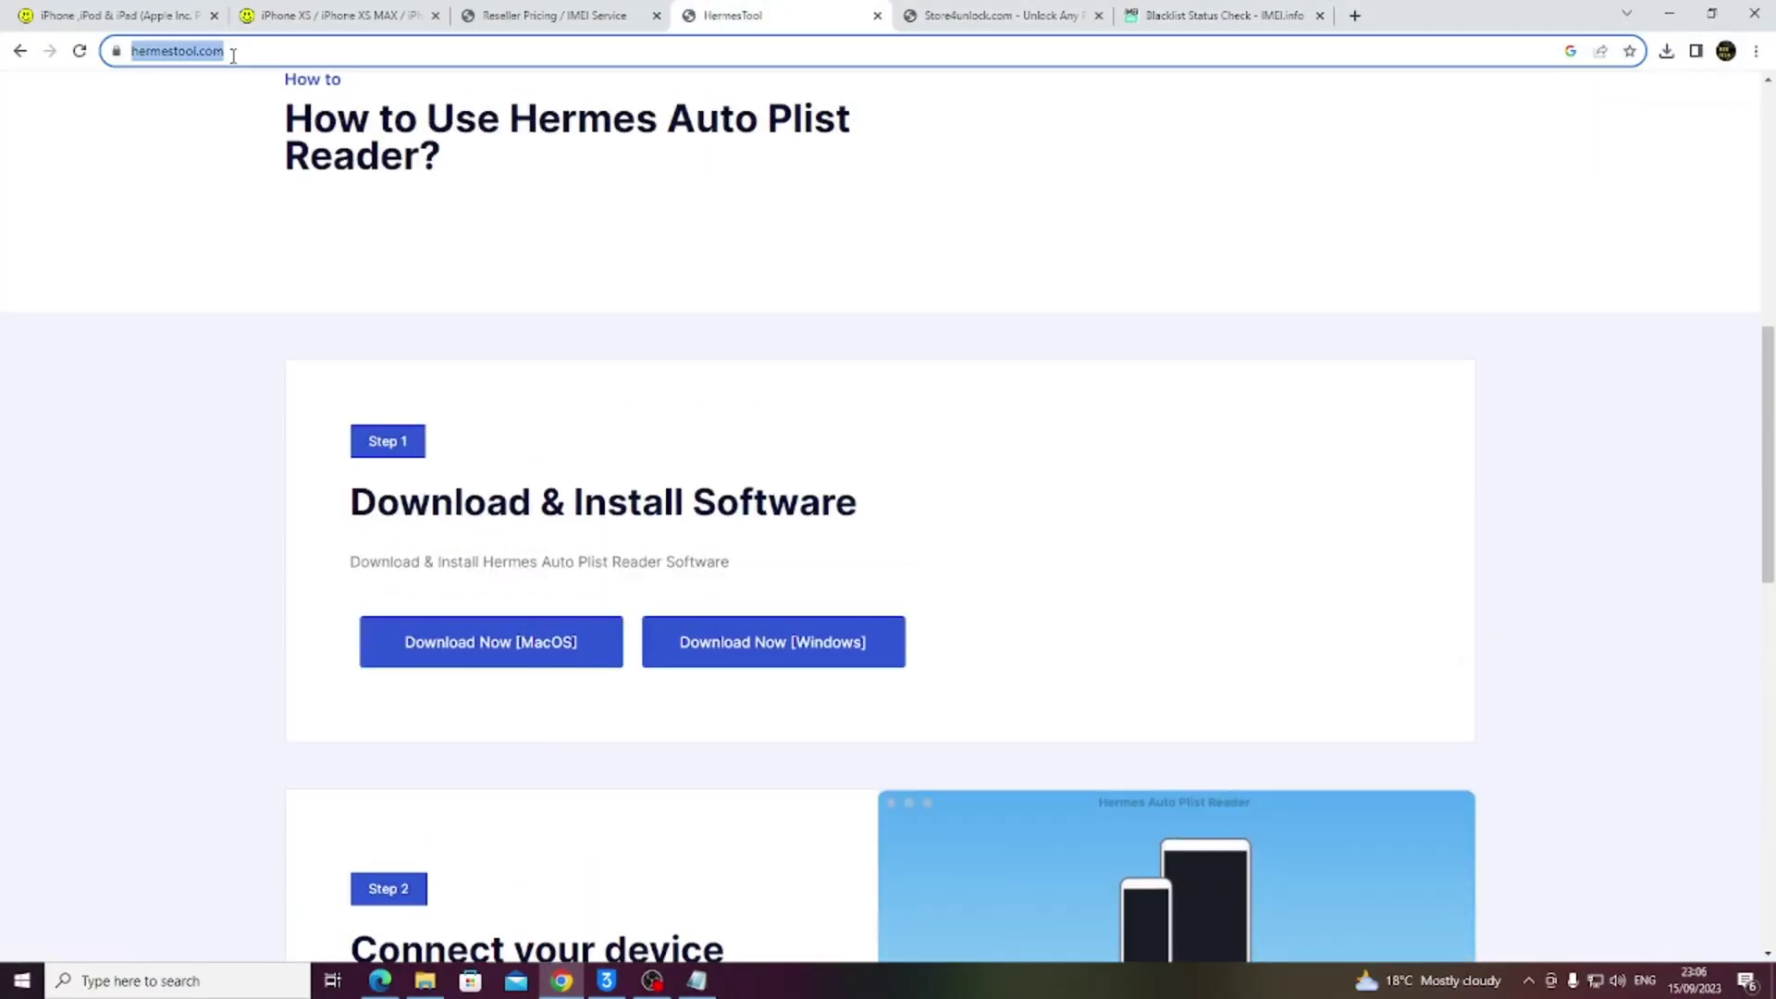
click(191, 517)
scroll(238, 554, up, 3)
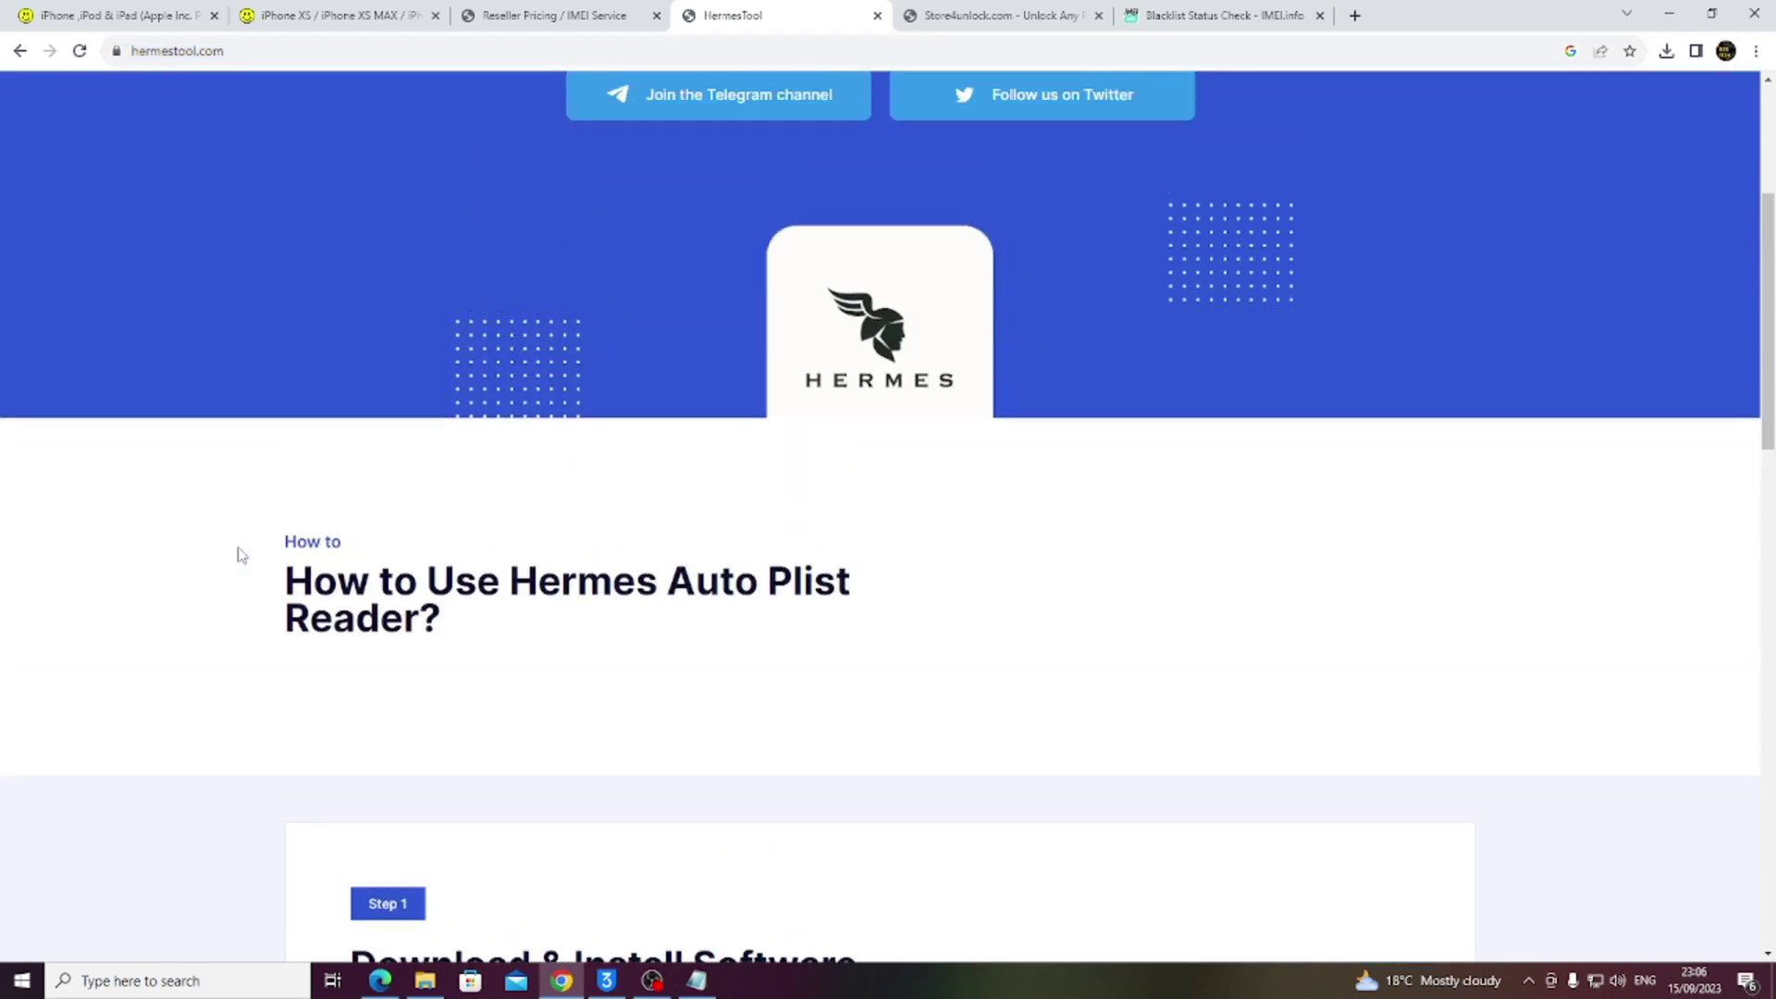
scroll(239, 555, up, 3)
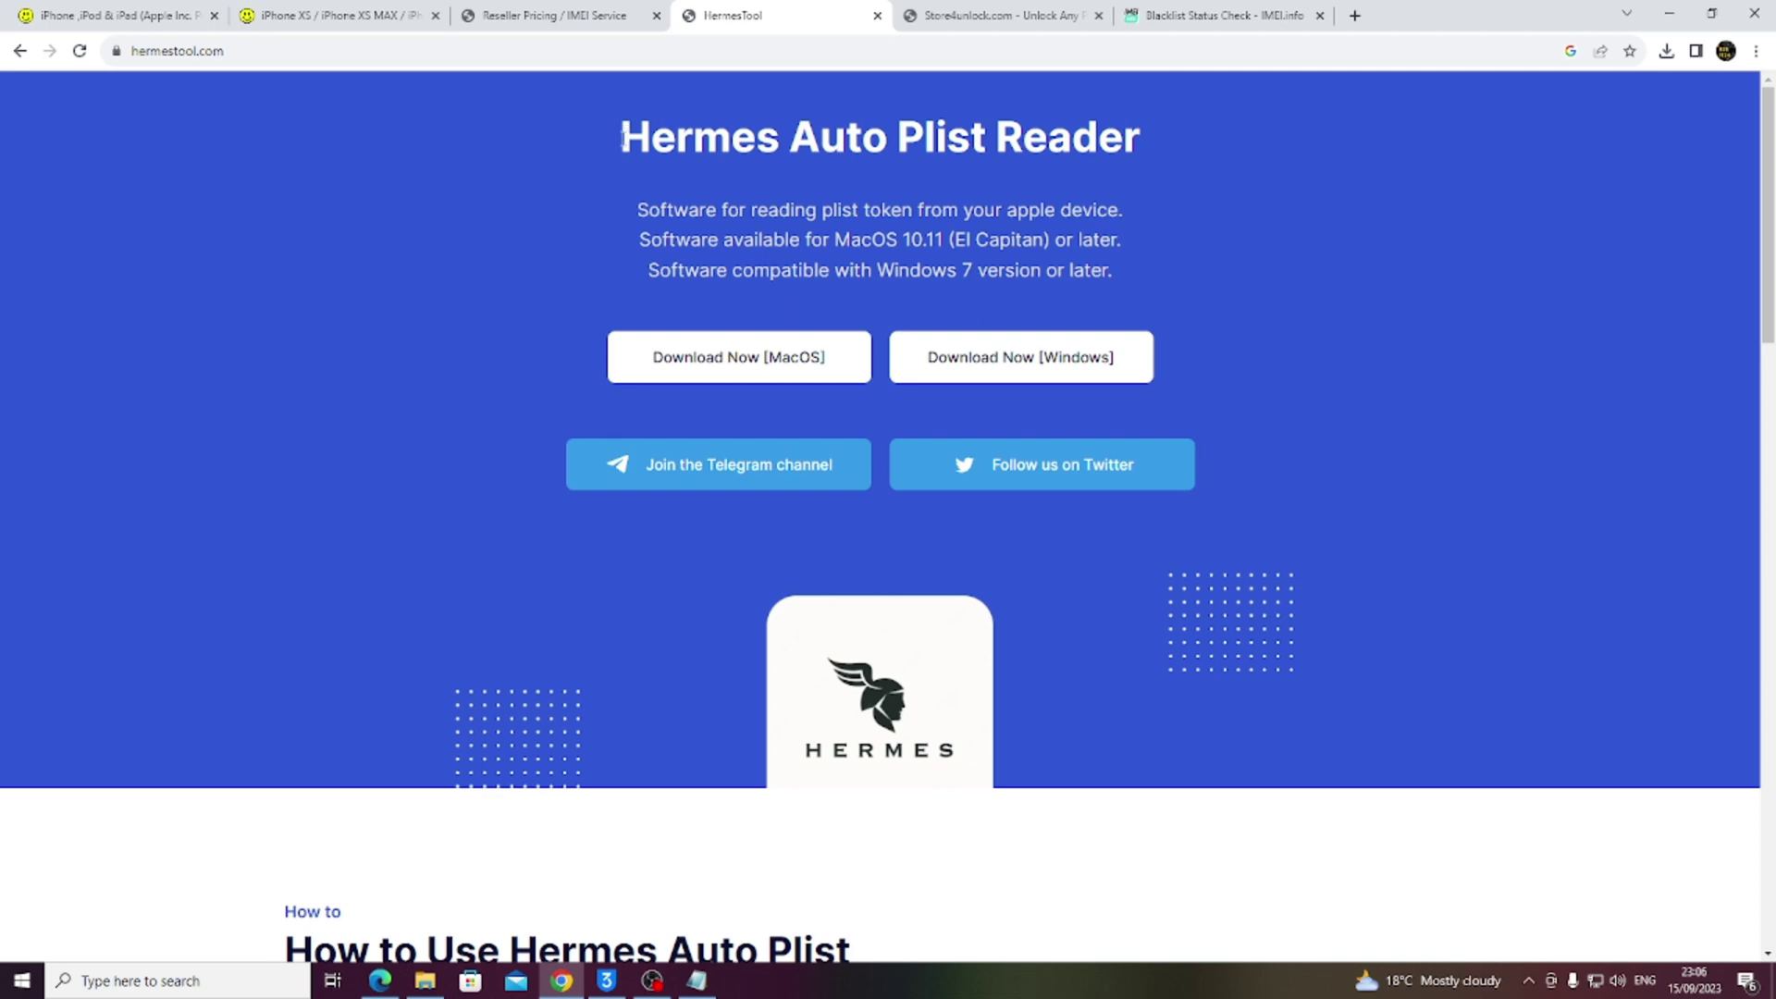
drag(618, 136, 1158, 140)
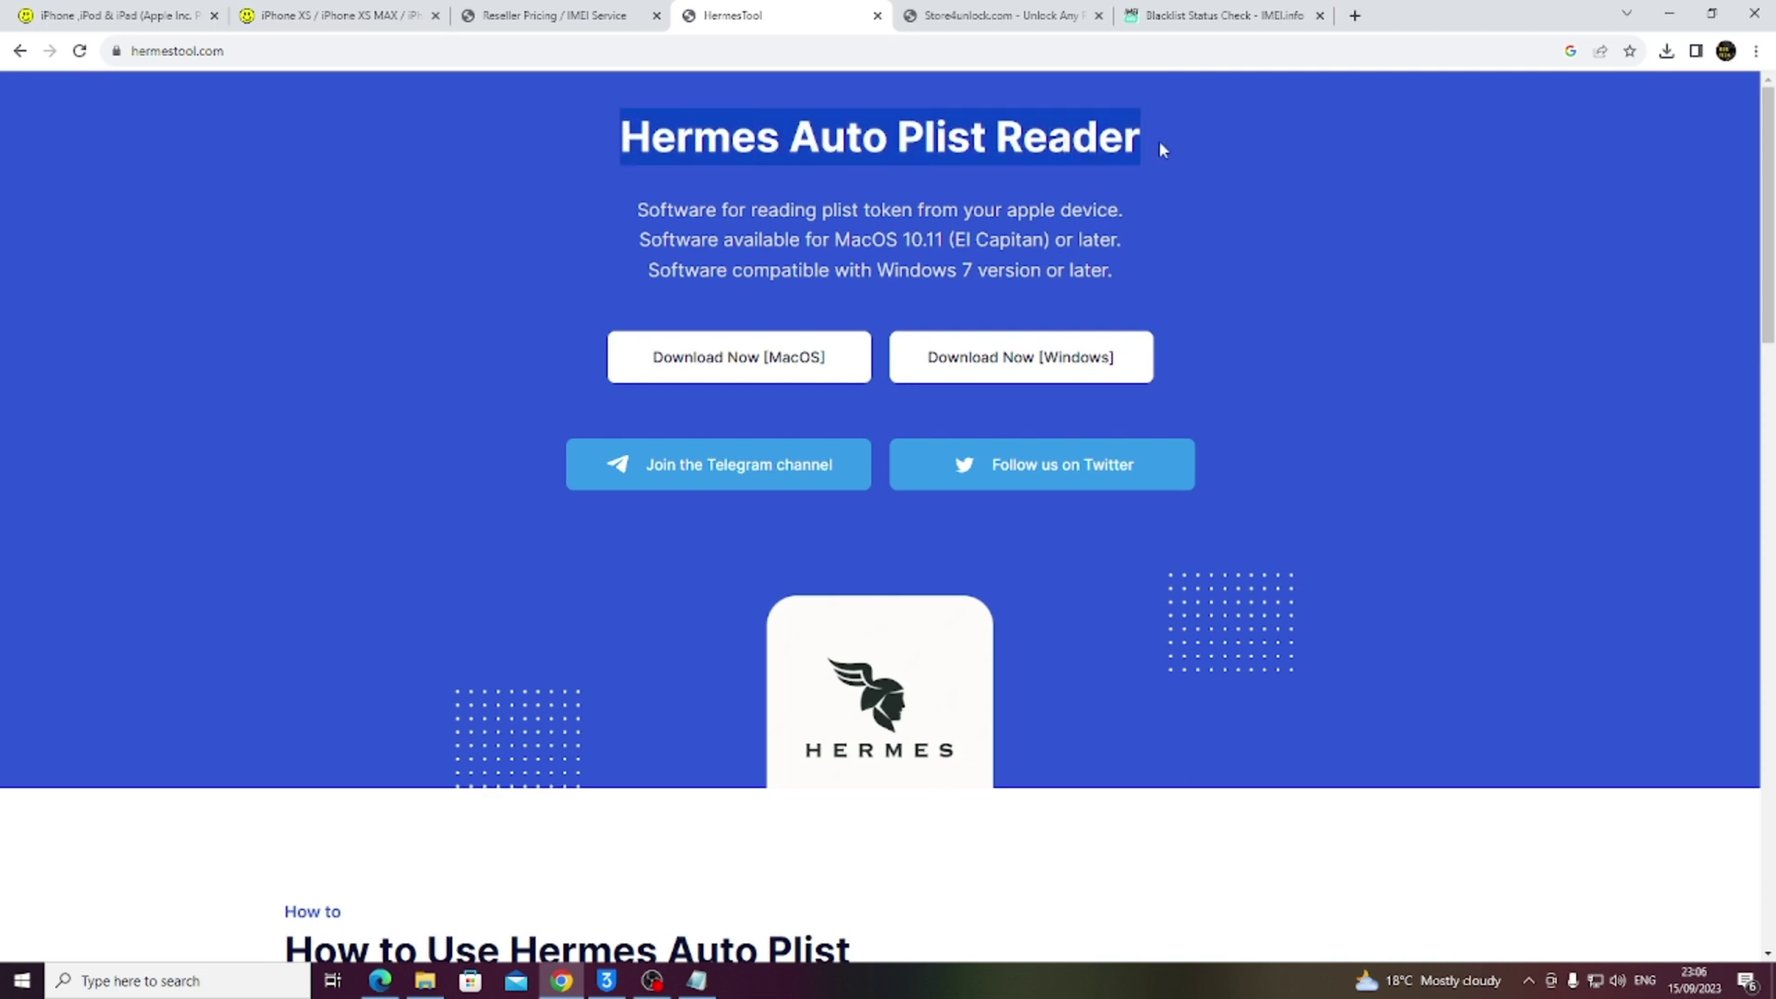
drag(639, 209, 1117, 206)
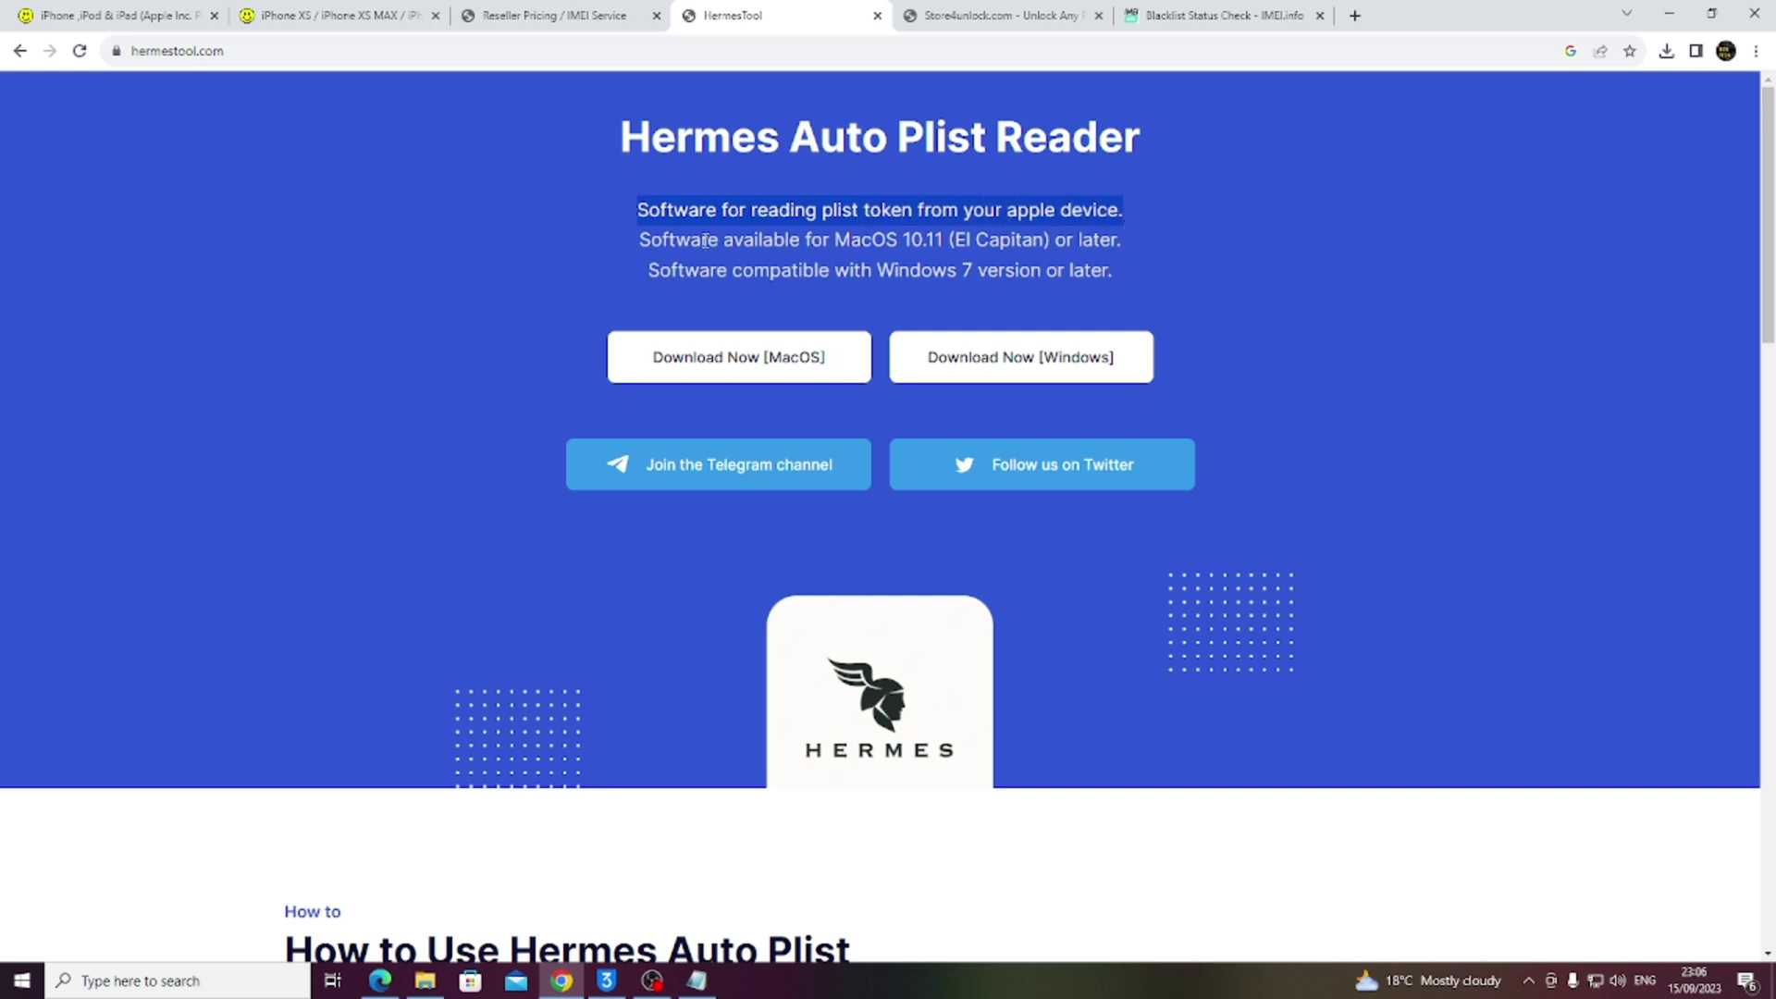
drag(692, 241, 986, 238)
click(990, 239)
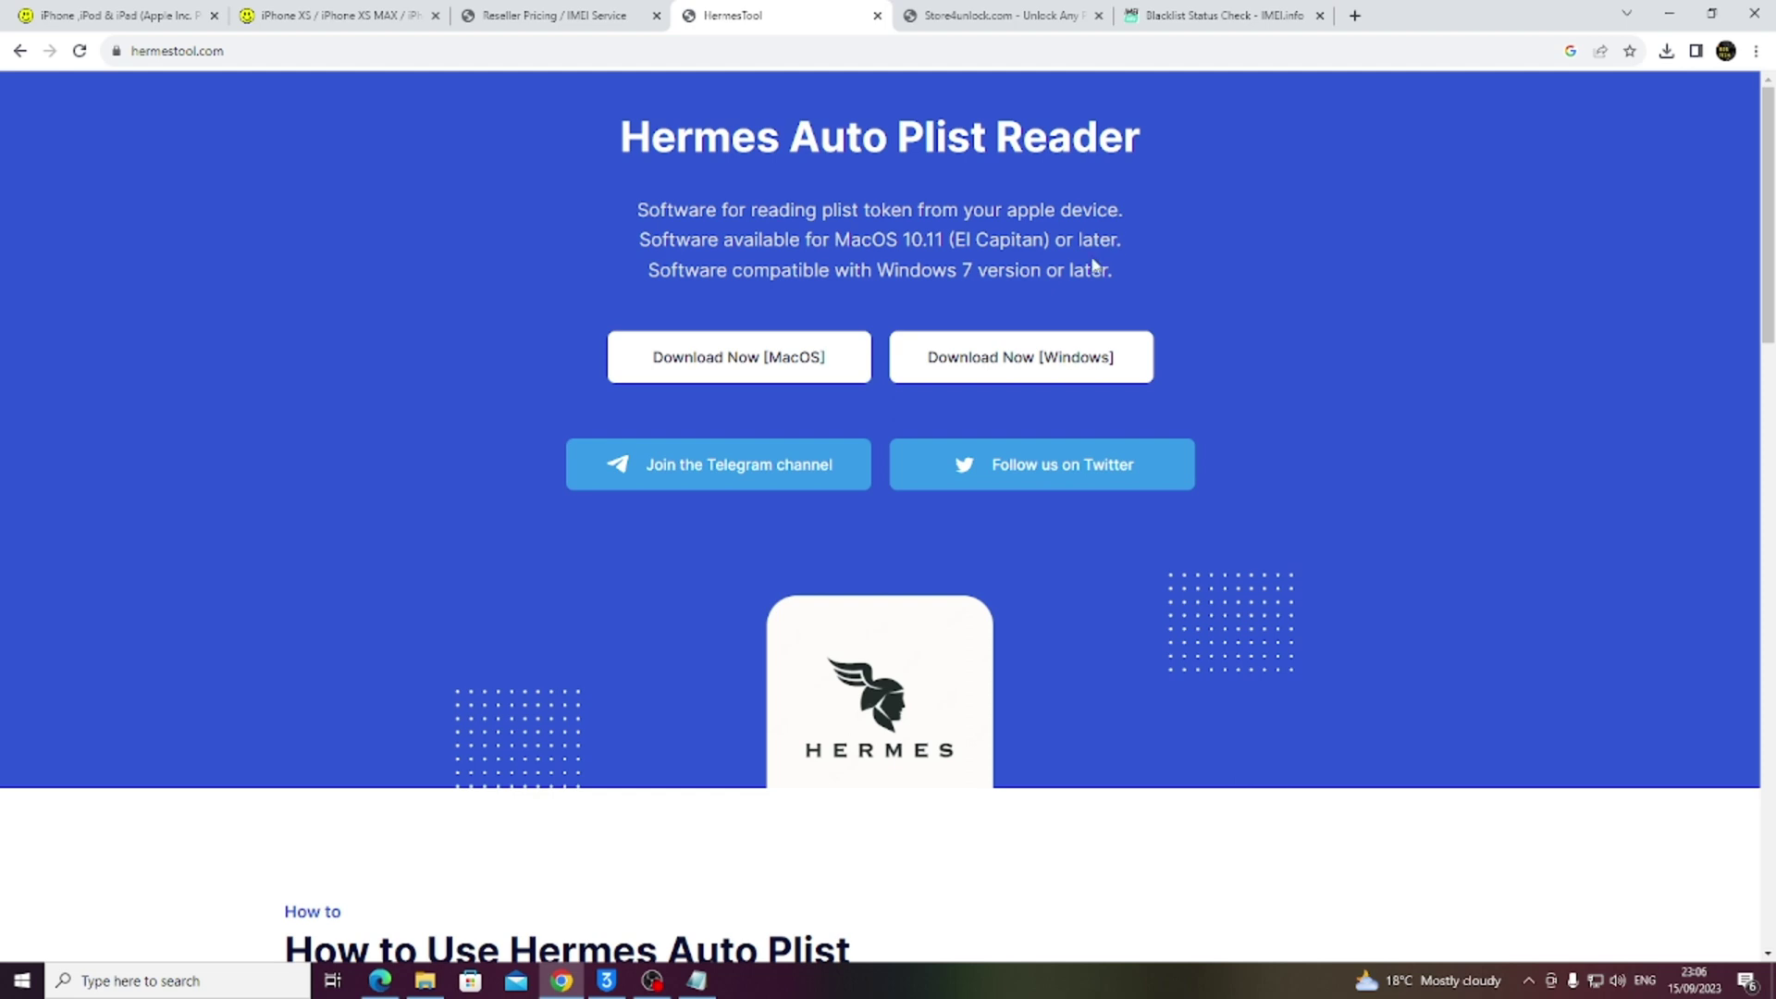
drag(661, 260, 1144, 265)
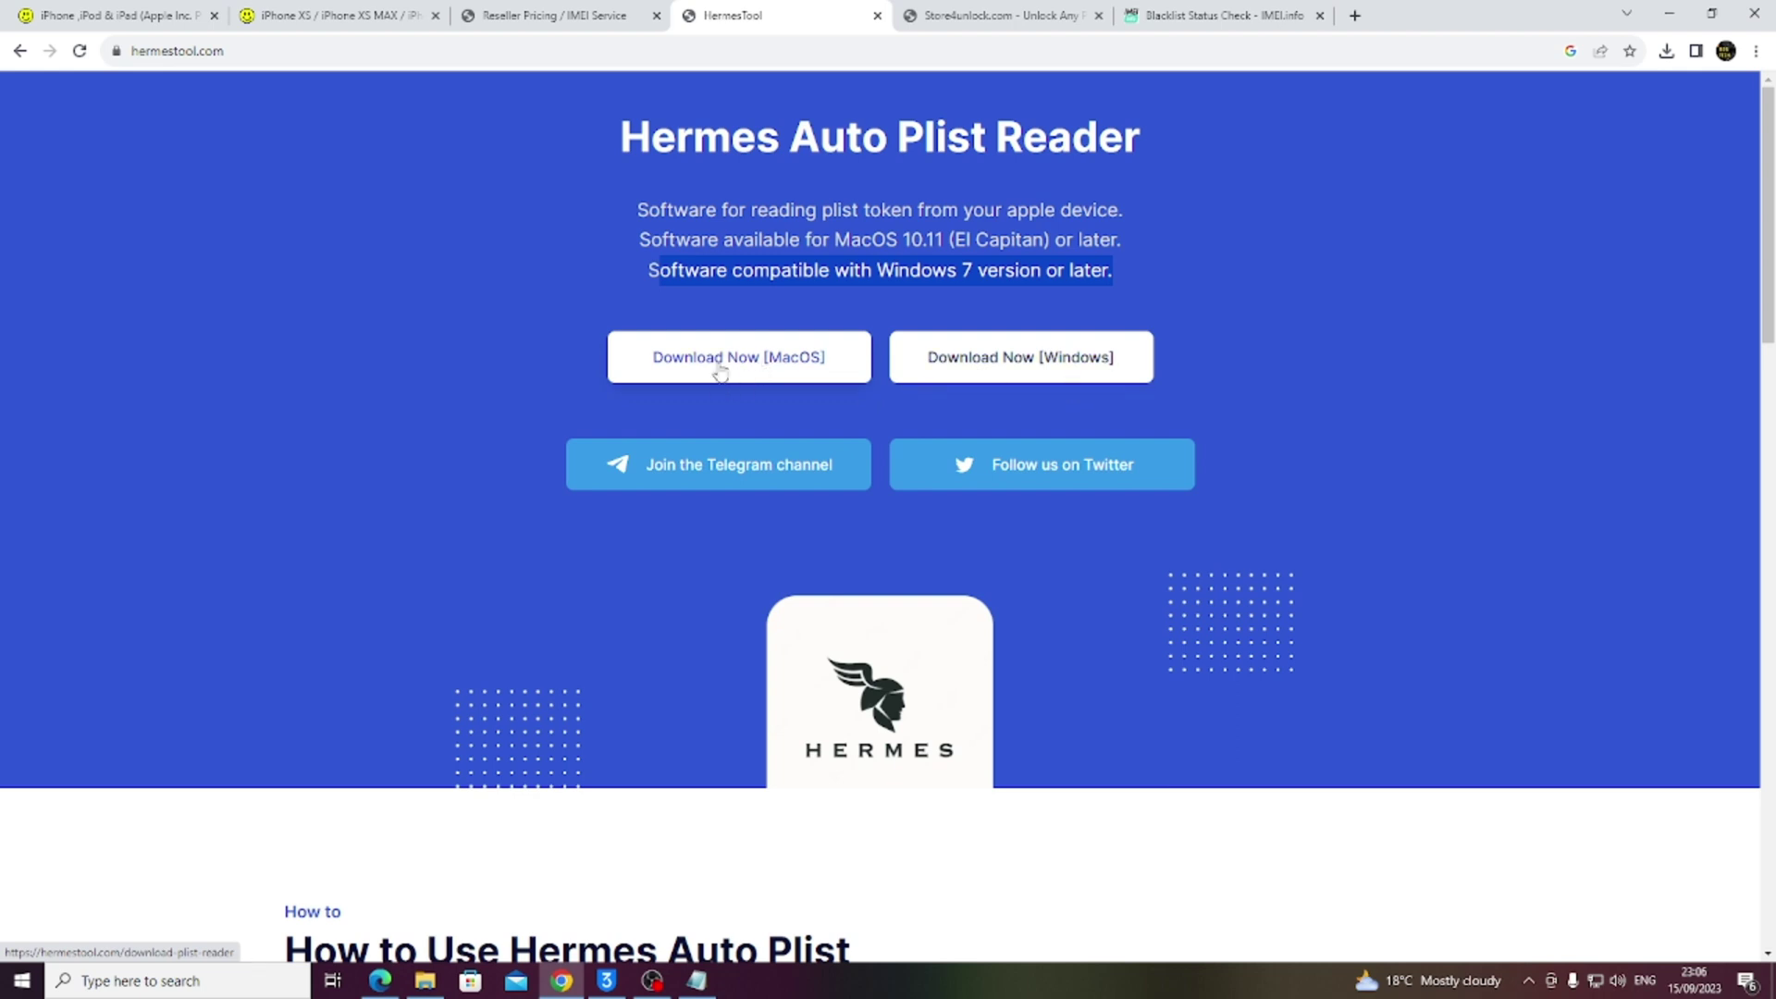
scroll(844, 538, down, 3)
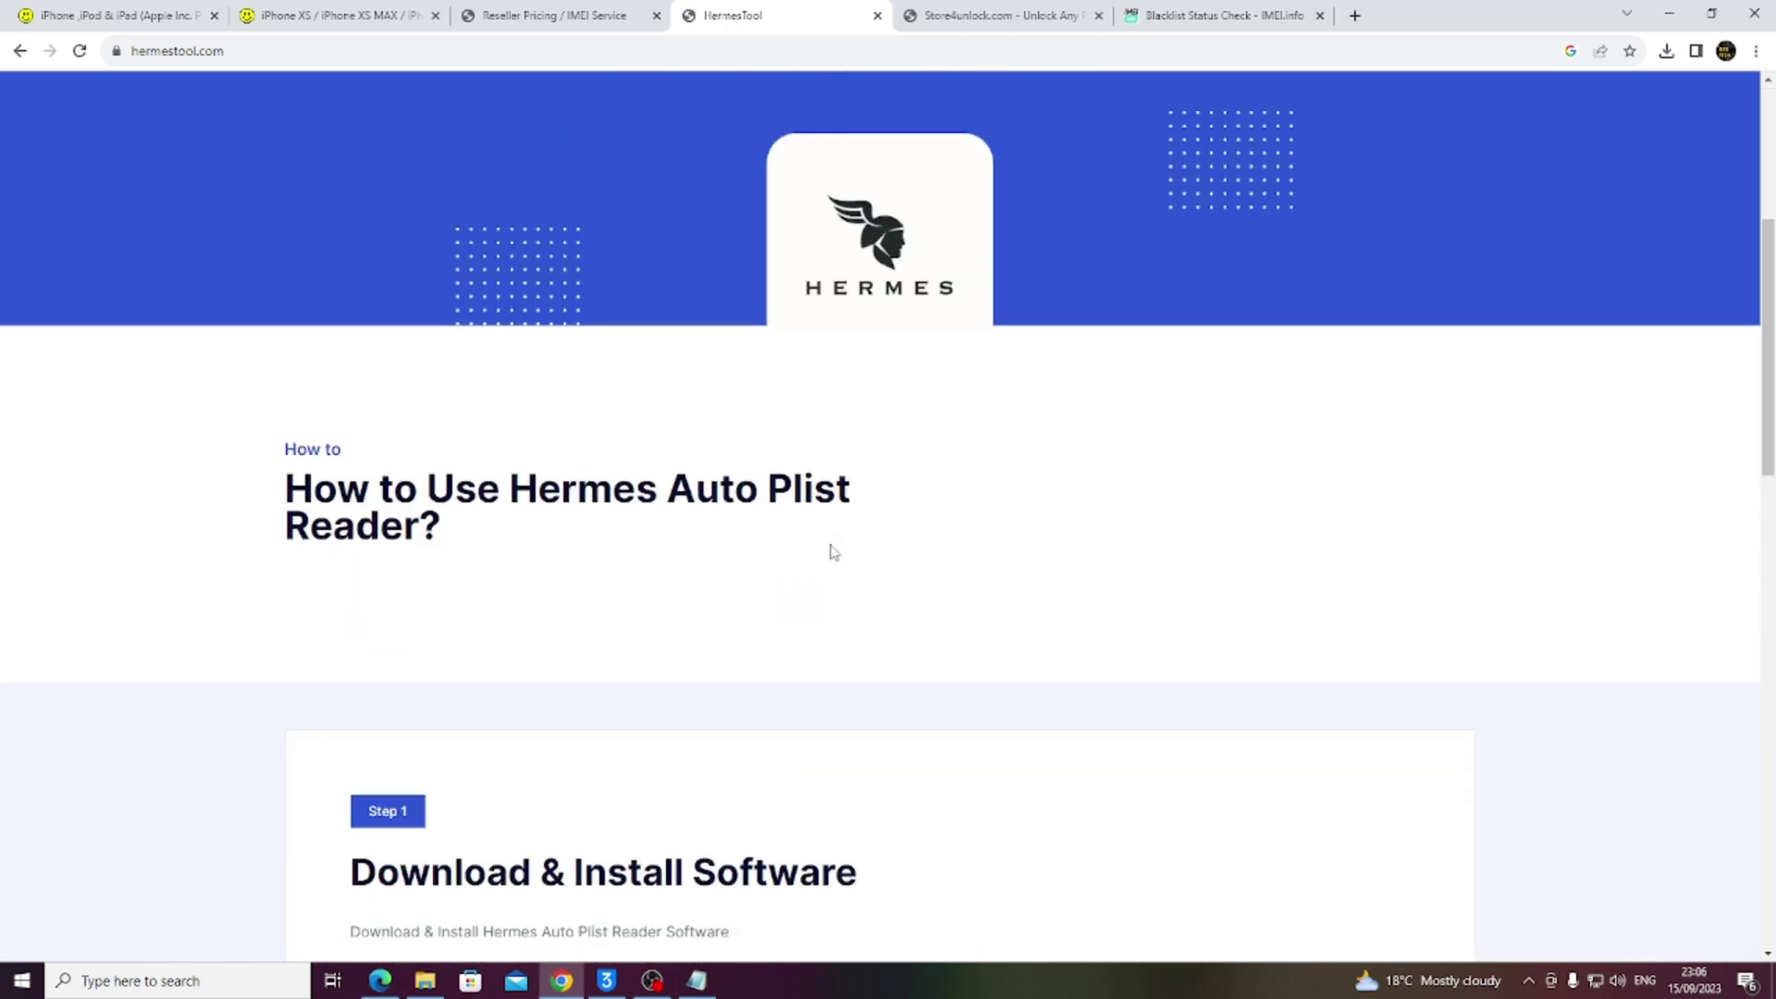
scroll(825, 551, down, 3)
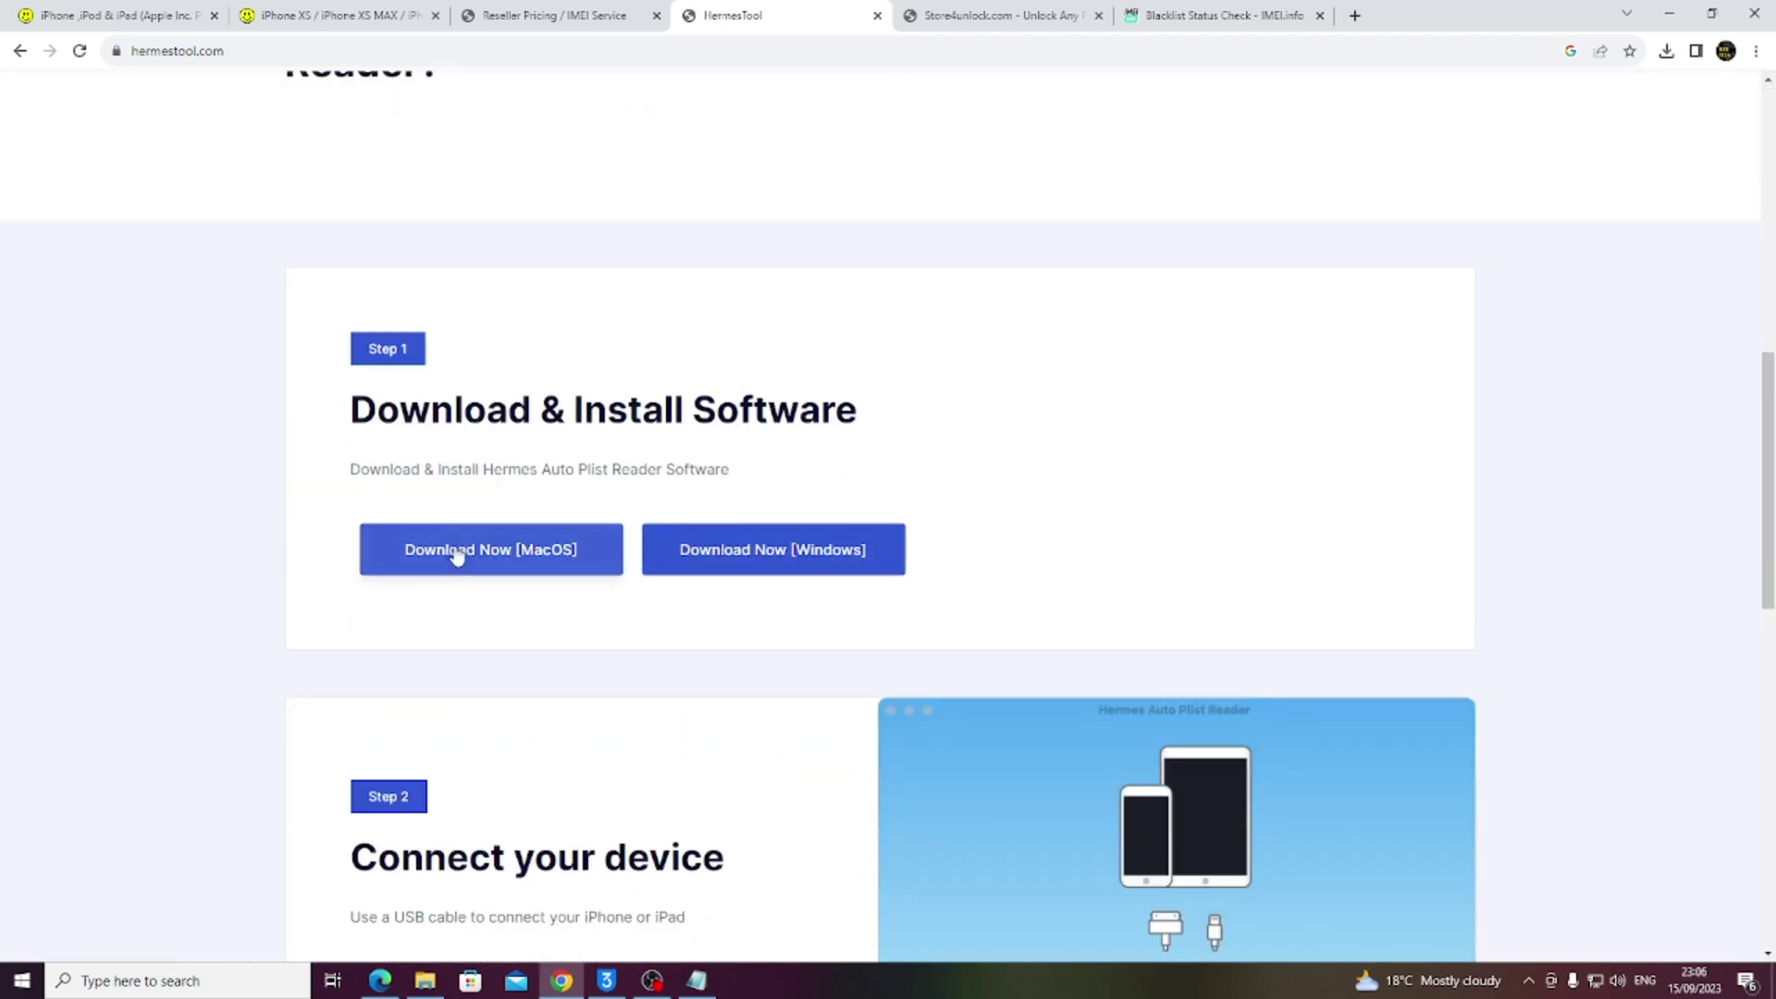
scroll(271, 555, down, 3)
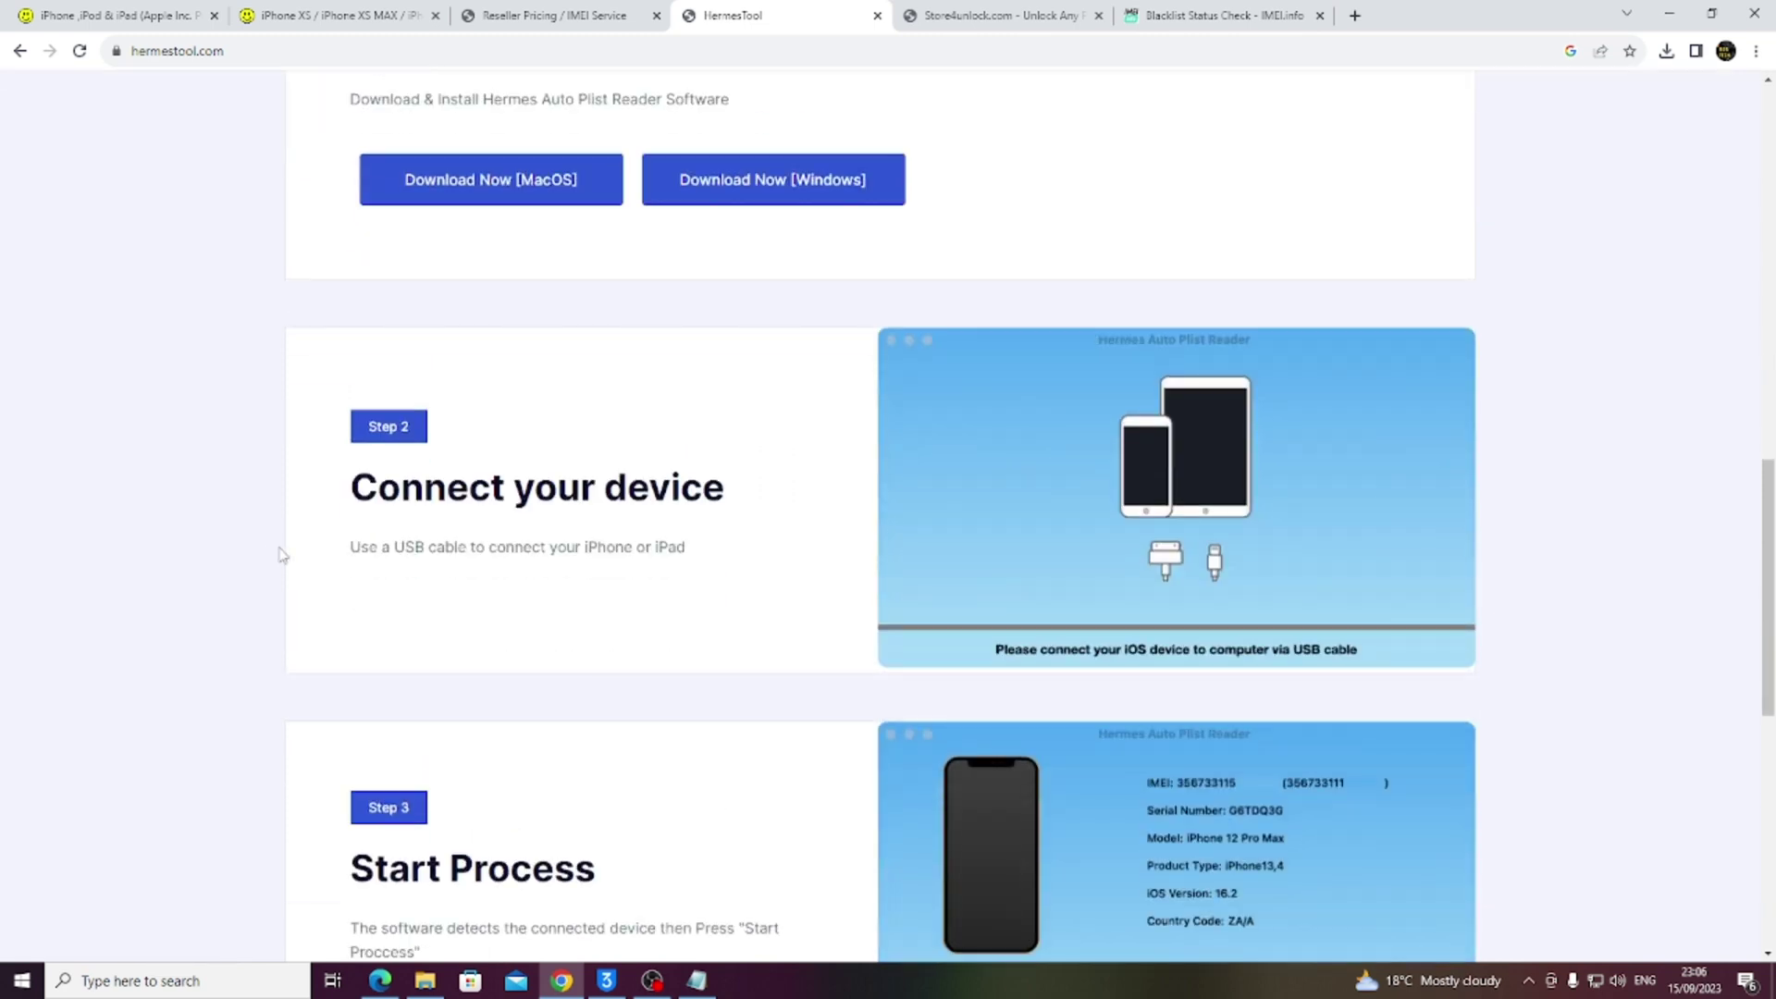
Read the 'Connect your device' USB instruction down to the 'Check Unlock Eligibility' heading.
mouse_move(355, 488)
mouse_down()
mouse_move(790, 495)
mouse_move(769, 548)
mouse_up()
click(466, 540)
drag(365, 543, 743, 551)
click(465, 541)
drag(374, 548, 714, 551)
click(888, 555)
scroll(1131, 544, down, 3)
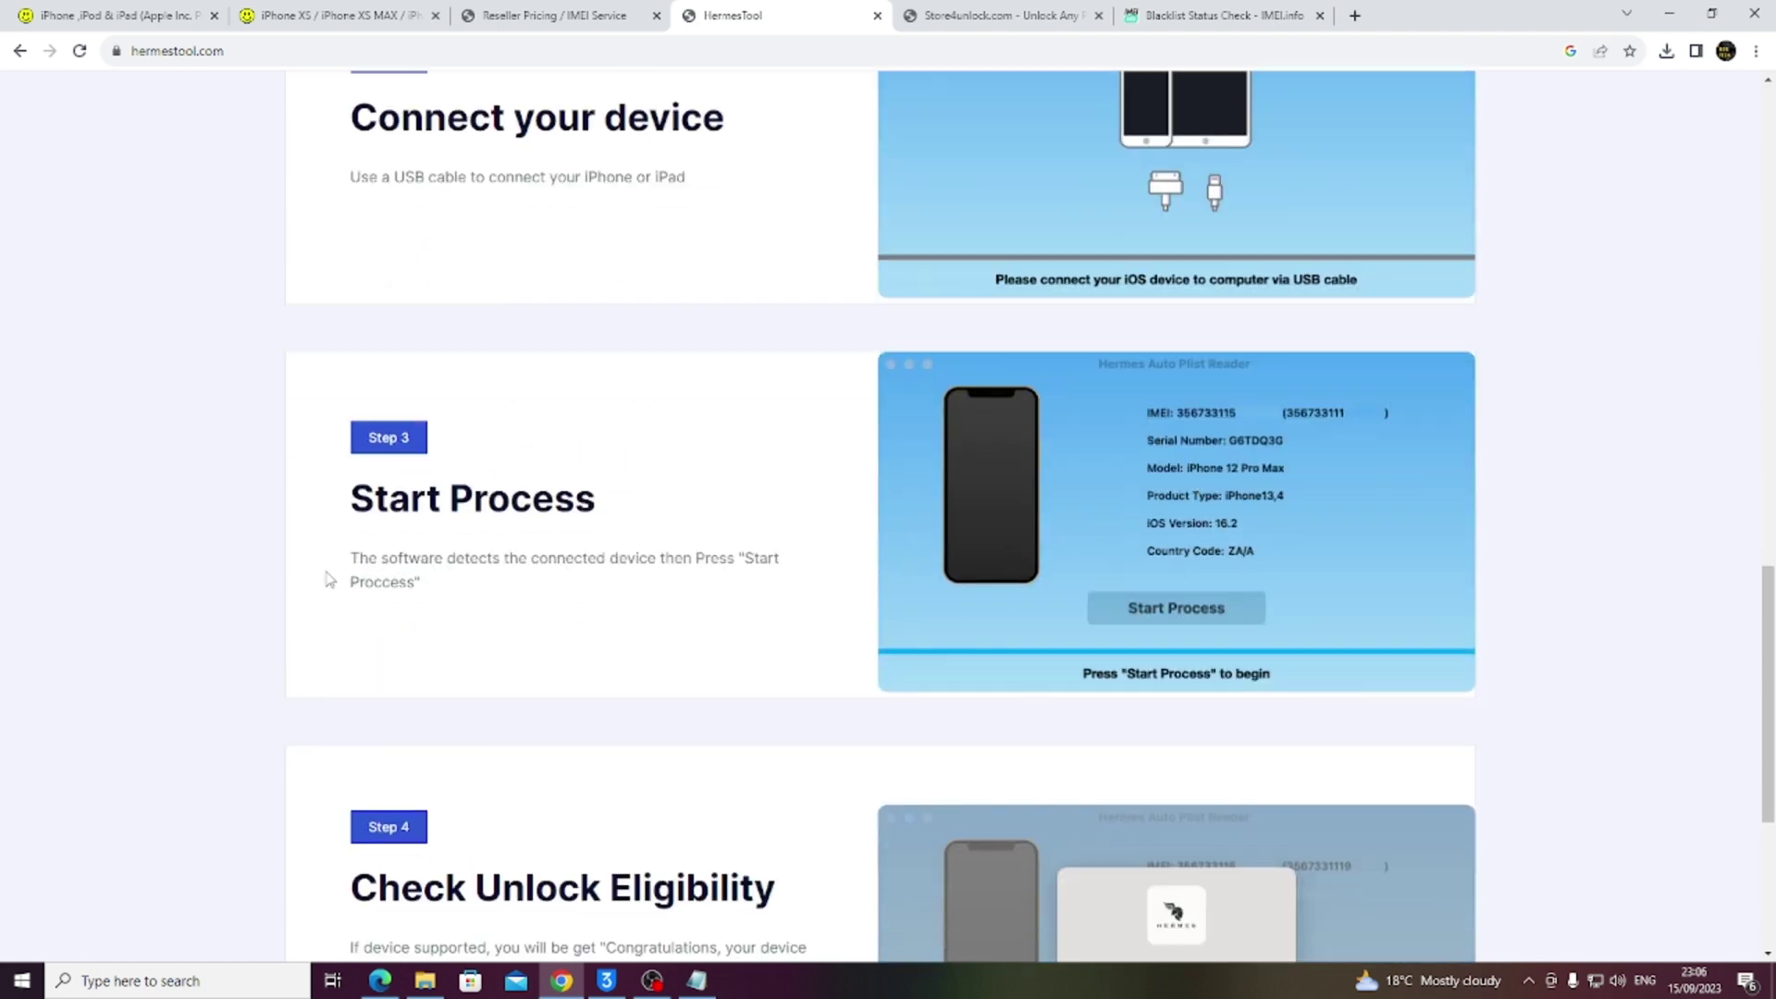
drag(349, 558, 544, 592)
click(545, 593)
scroll(542, 593, down, 3)
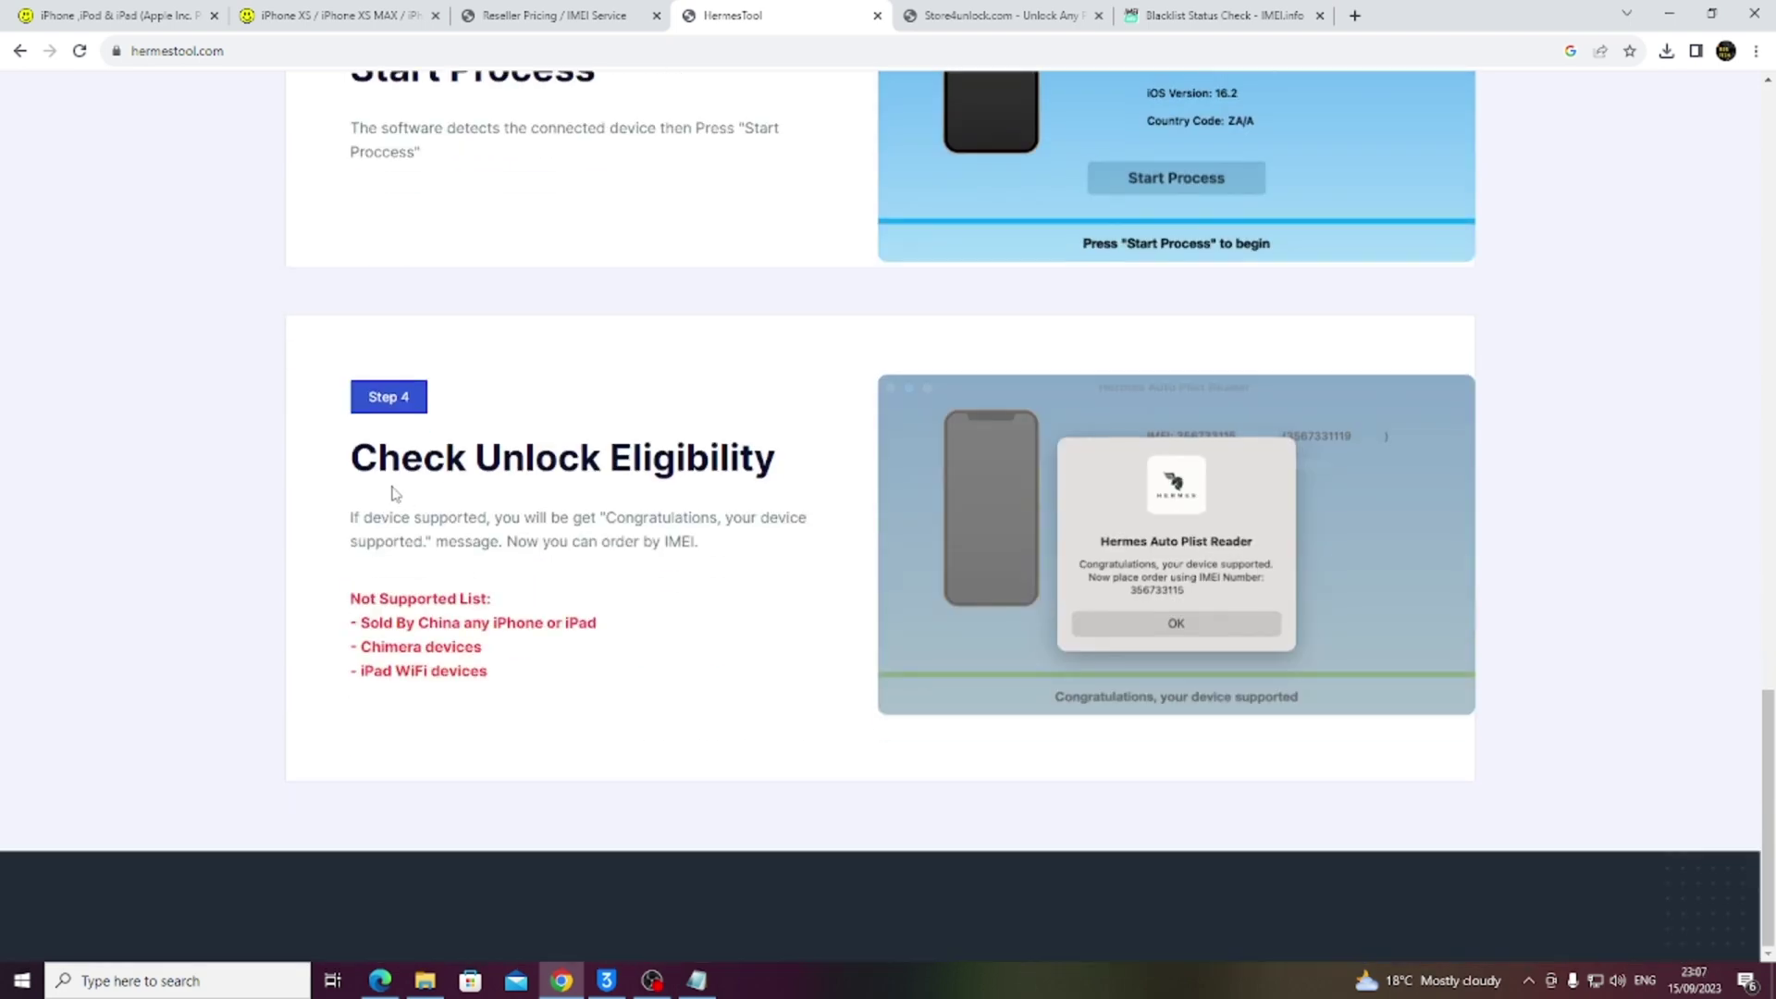
drag(357, 457, 757, 478)
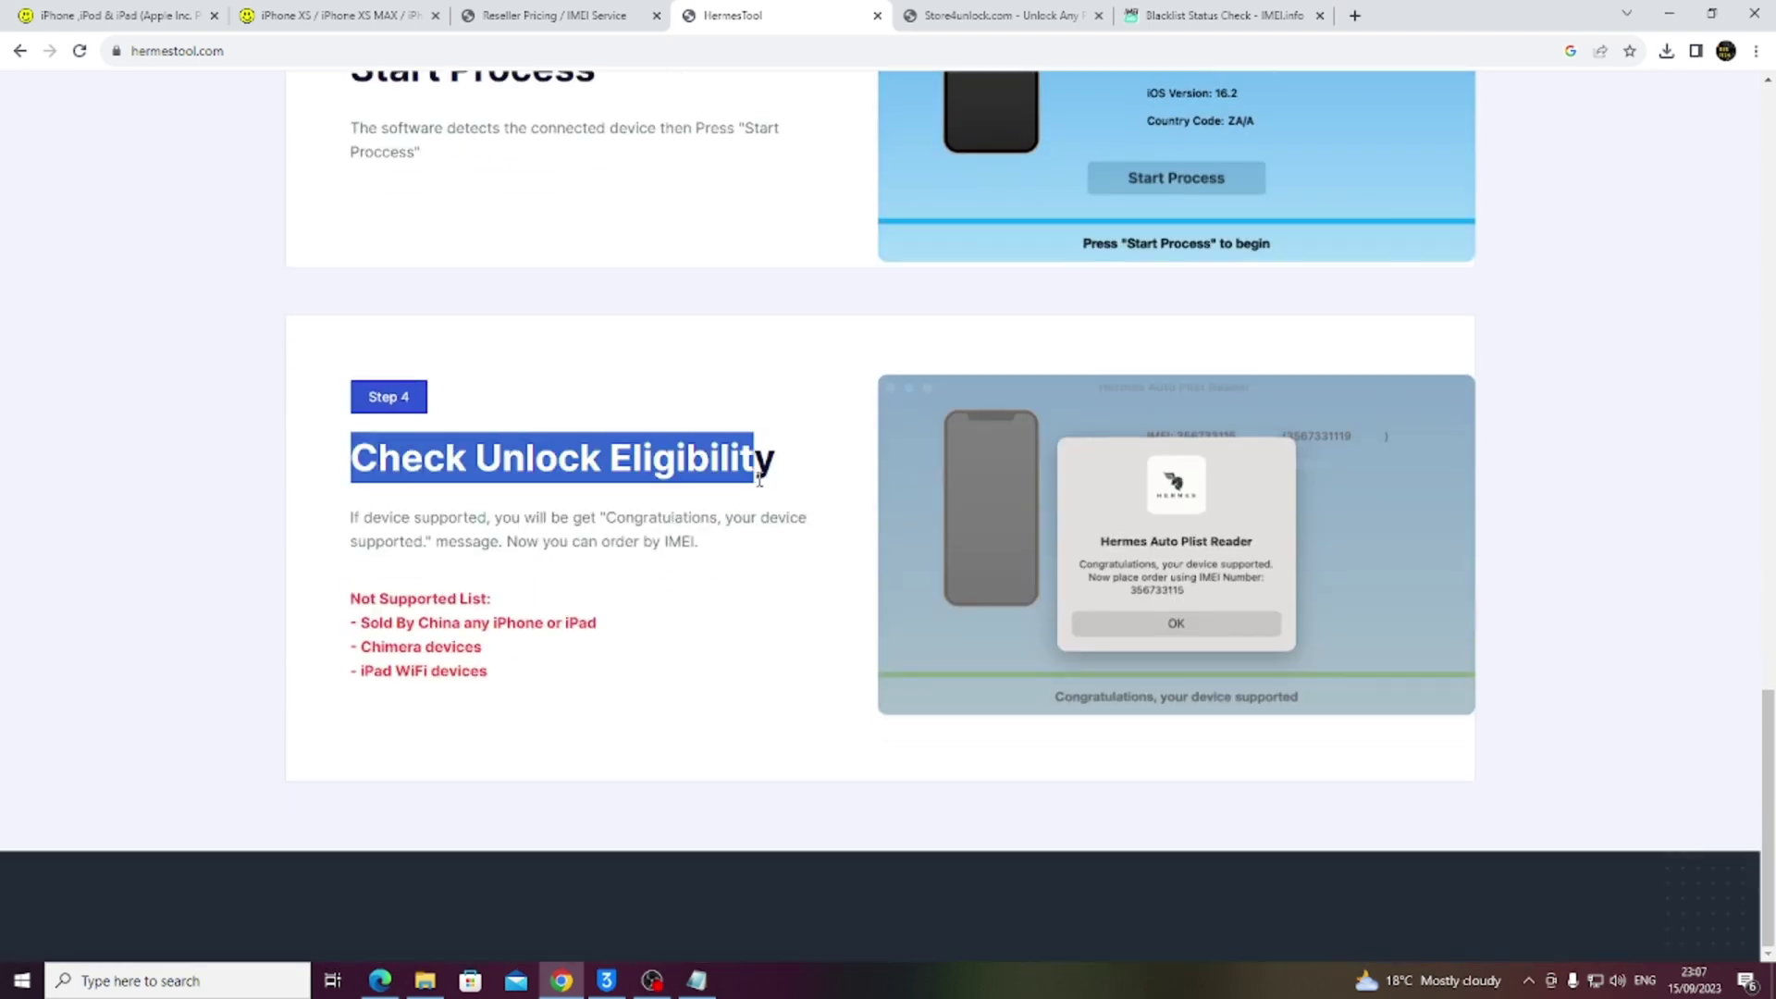
drag(804, 478, 402, 465)
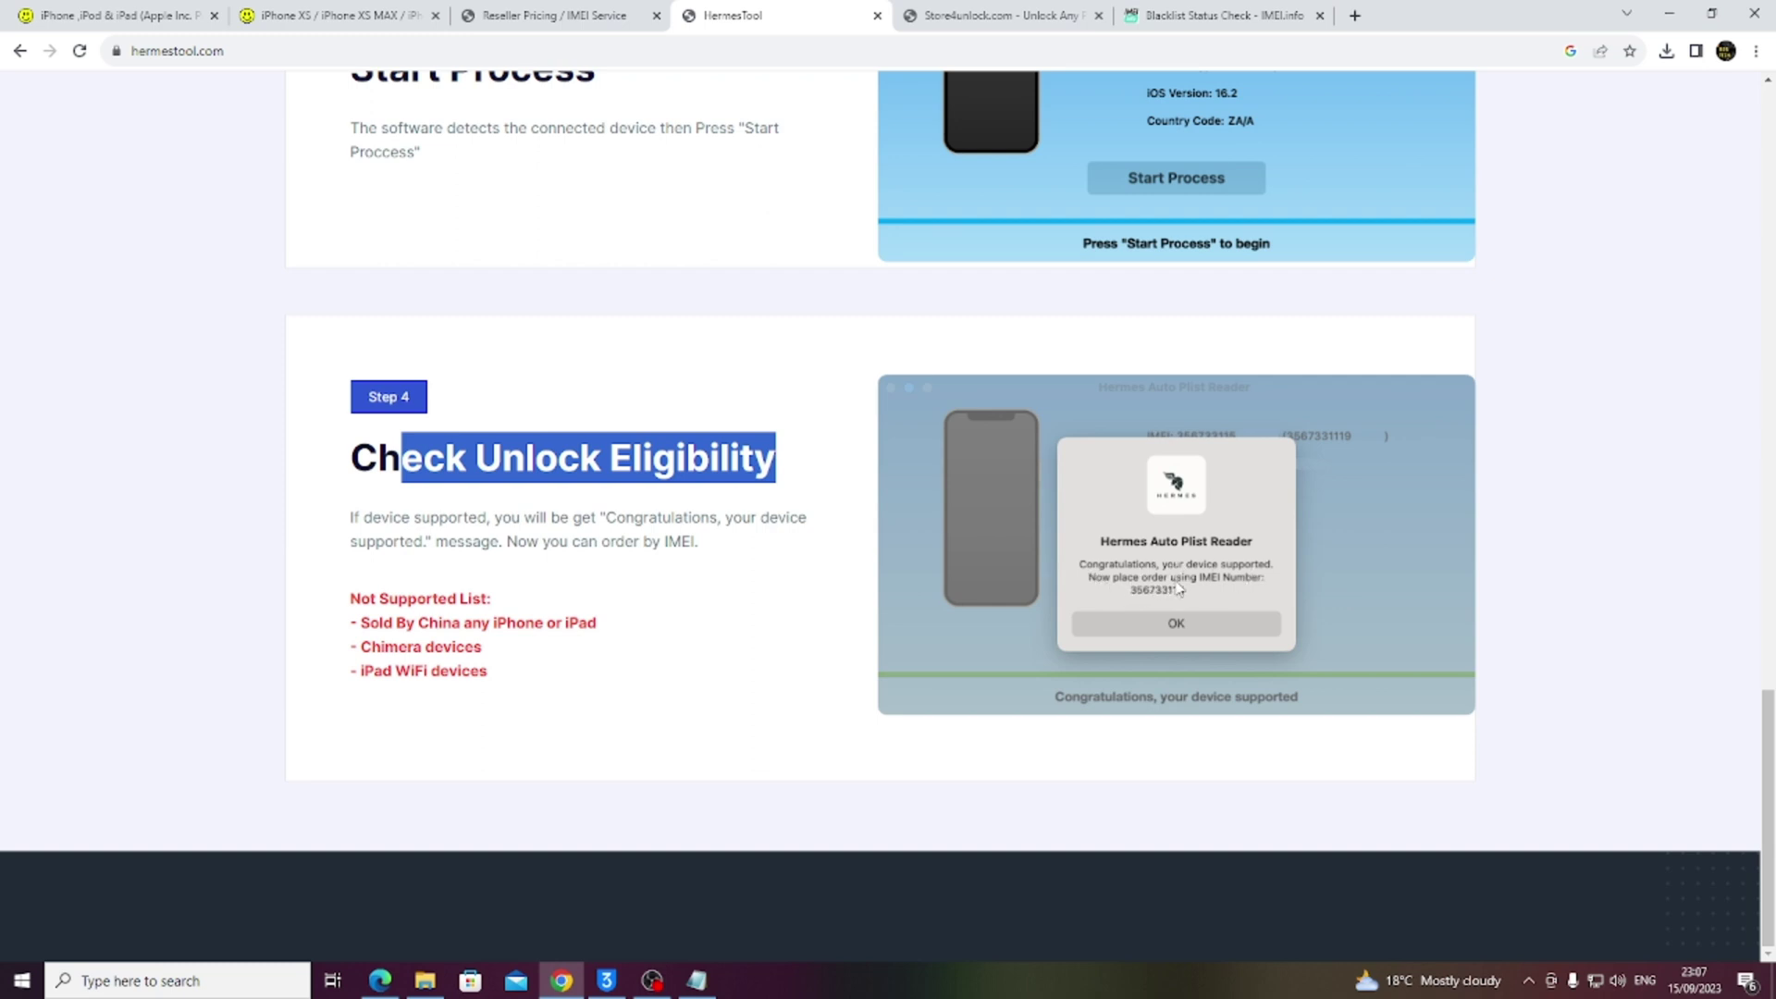
click(235, 599)
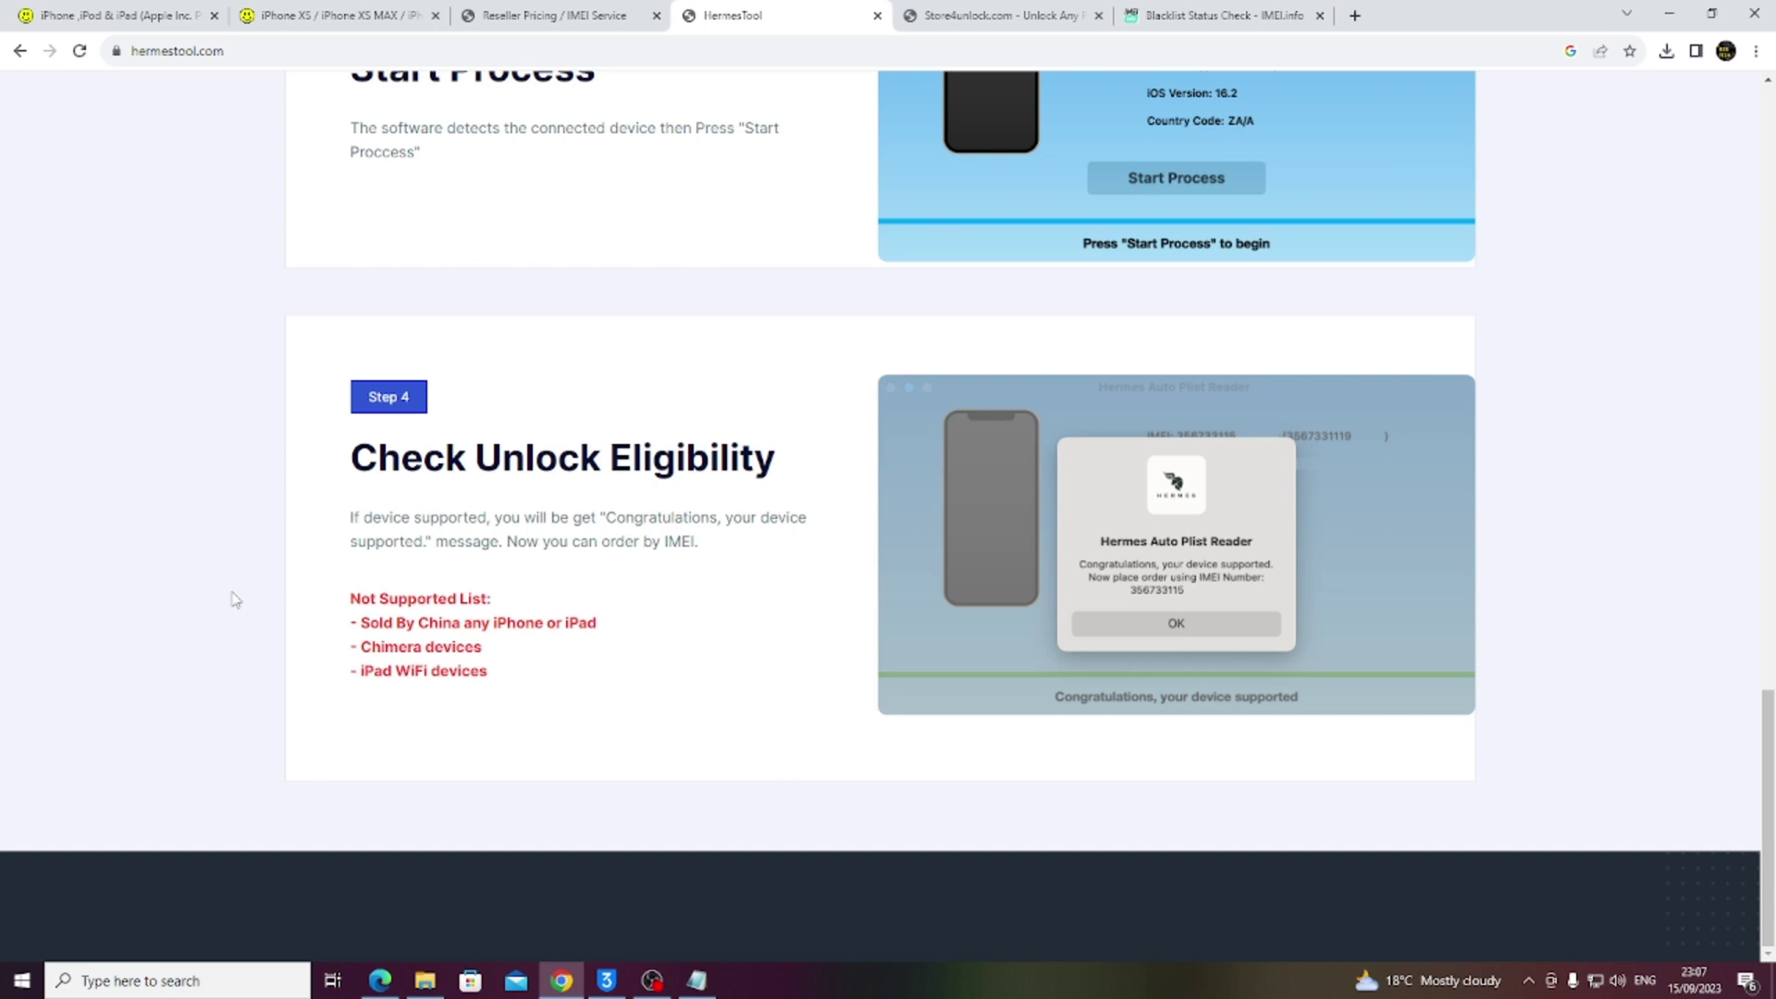
In Notepad, highlight the line of supported iPhone models.
click(697, 980)
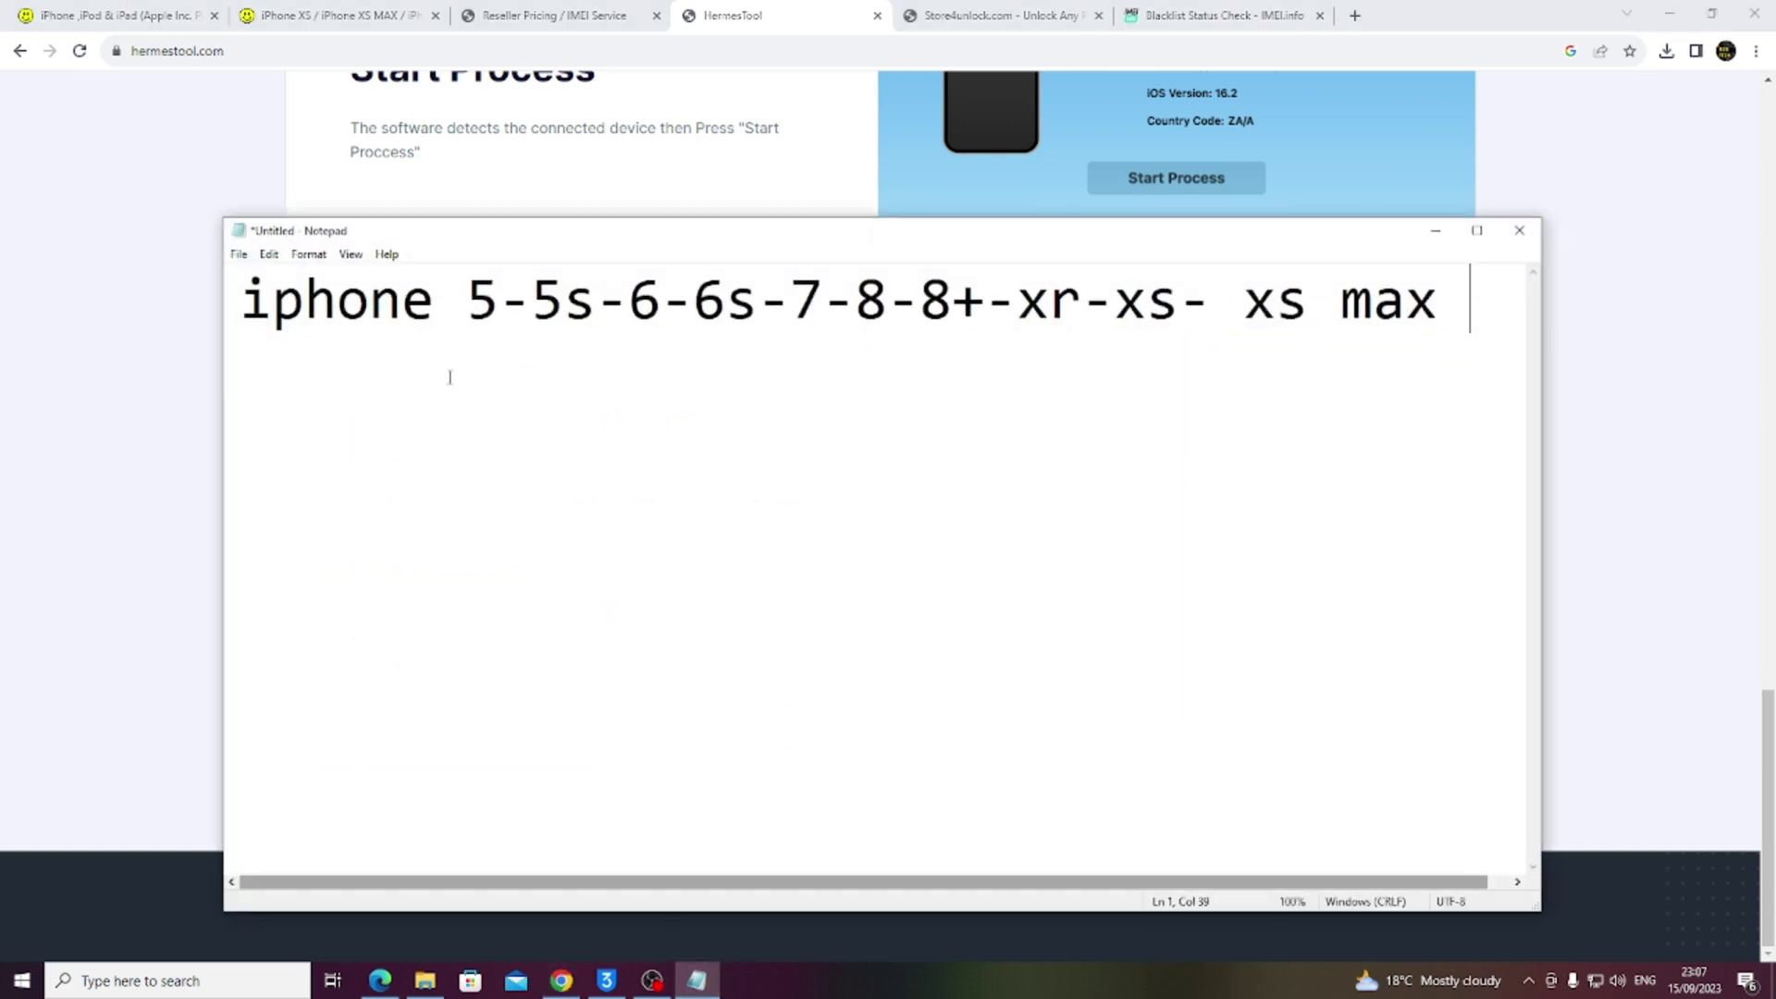
drag(243, 303, 1439, 313)
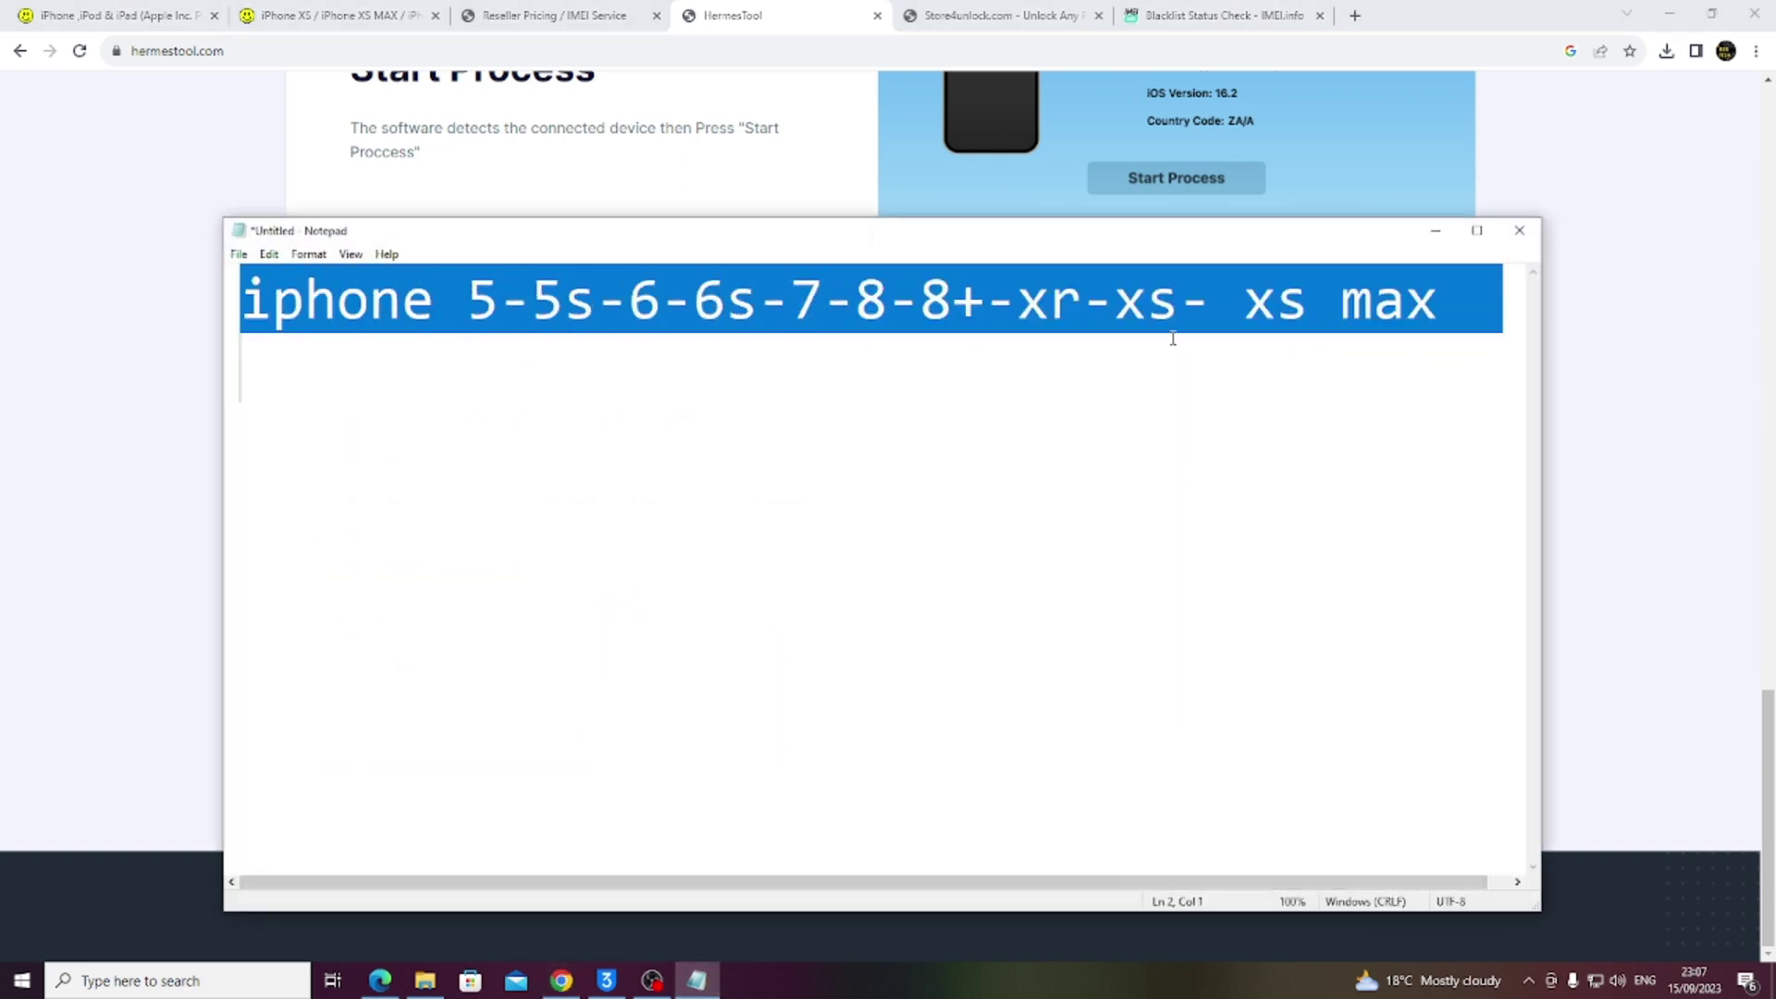
click(1216, 402)
mouse_move(1442, 317)
mouse_down()
mouse_move(241, 303)
mouse_move(1340, 306)
mouse_move(1404, 348)
mouse_up()
click(302, 363)
click(1324, 392)
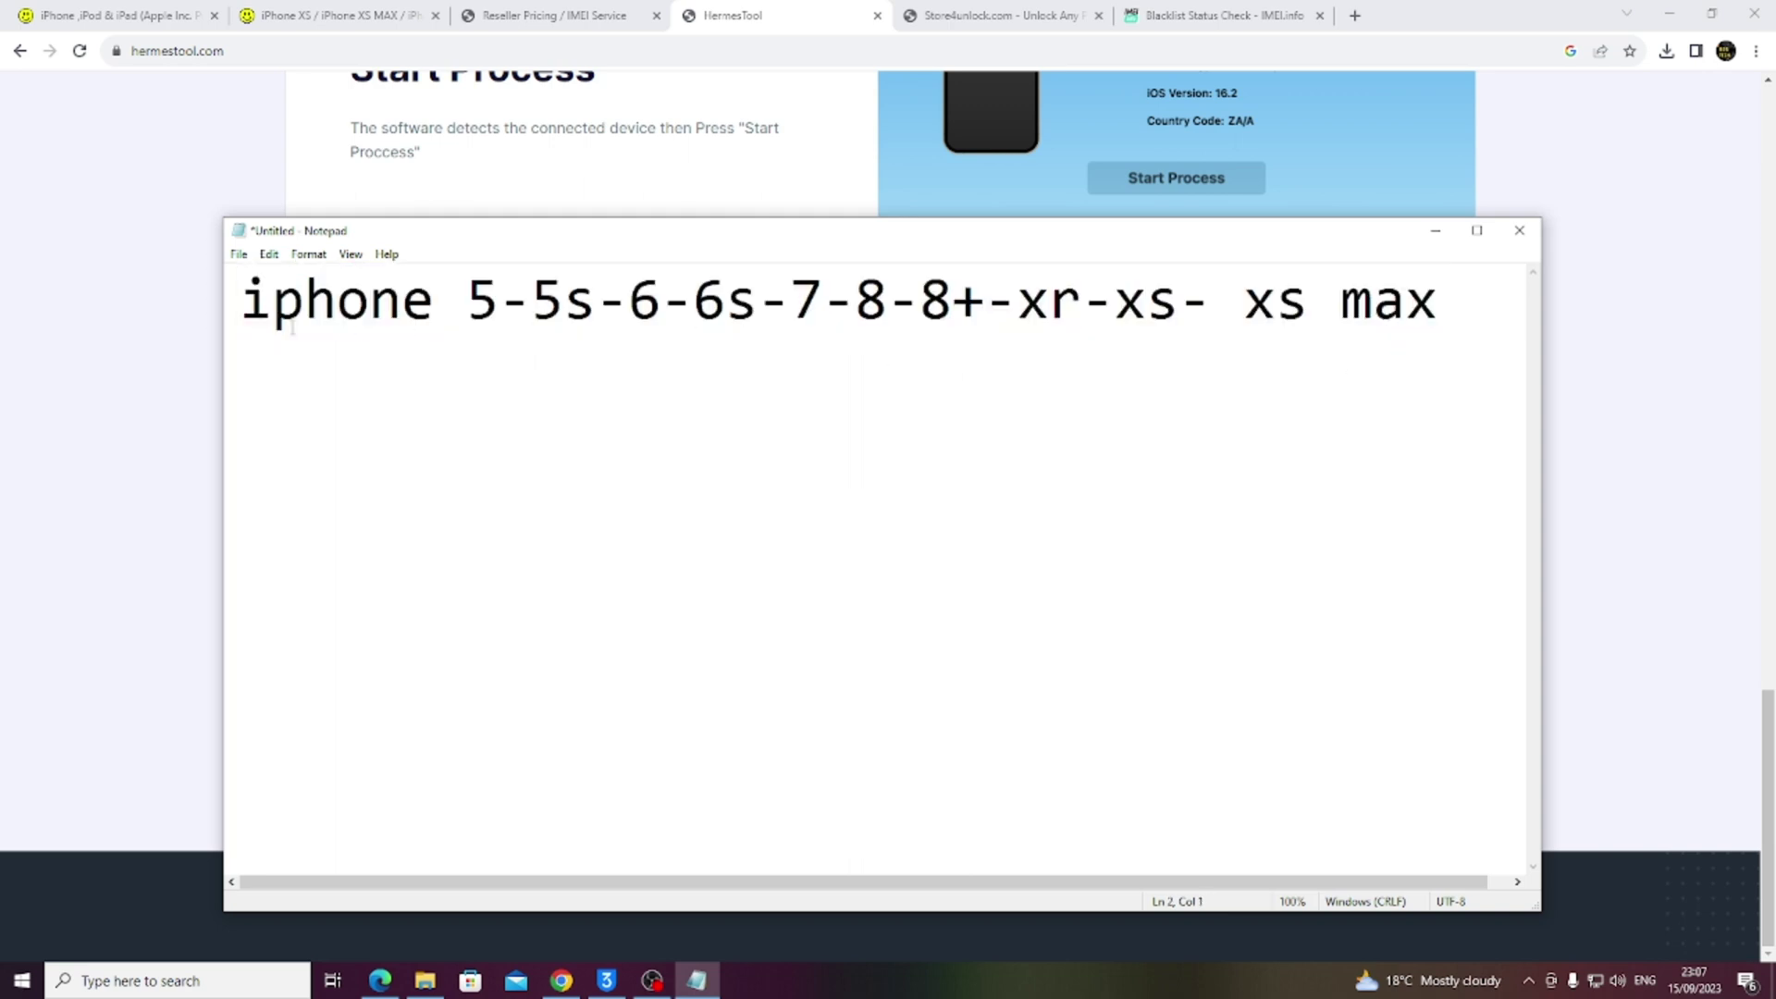
mouse_move(243, 300)
mouse_down()
mouse_move(1374, 302)
mouse_move(1448, 283)
mouse_up()
Hide Notepad, cycle through the Store4unlock, HermesTool and blacklist tabs, then minimize Chrome.
click(1436, 231)
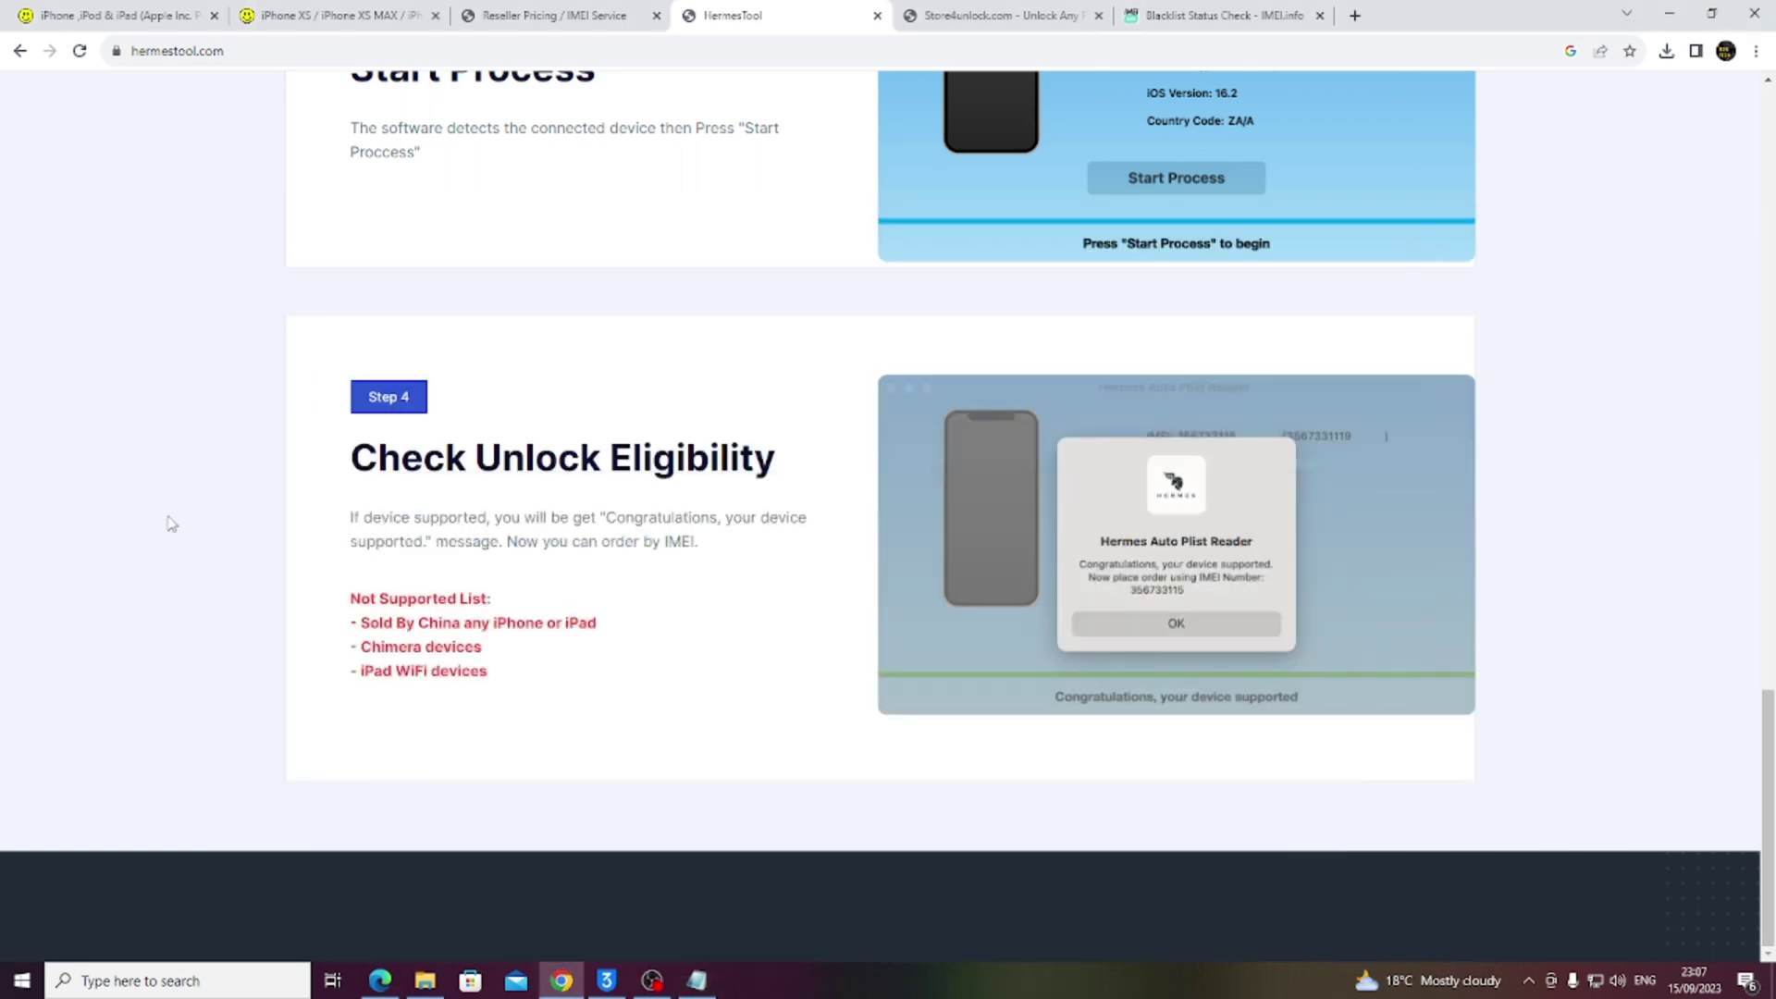
click(1668, 17)
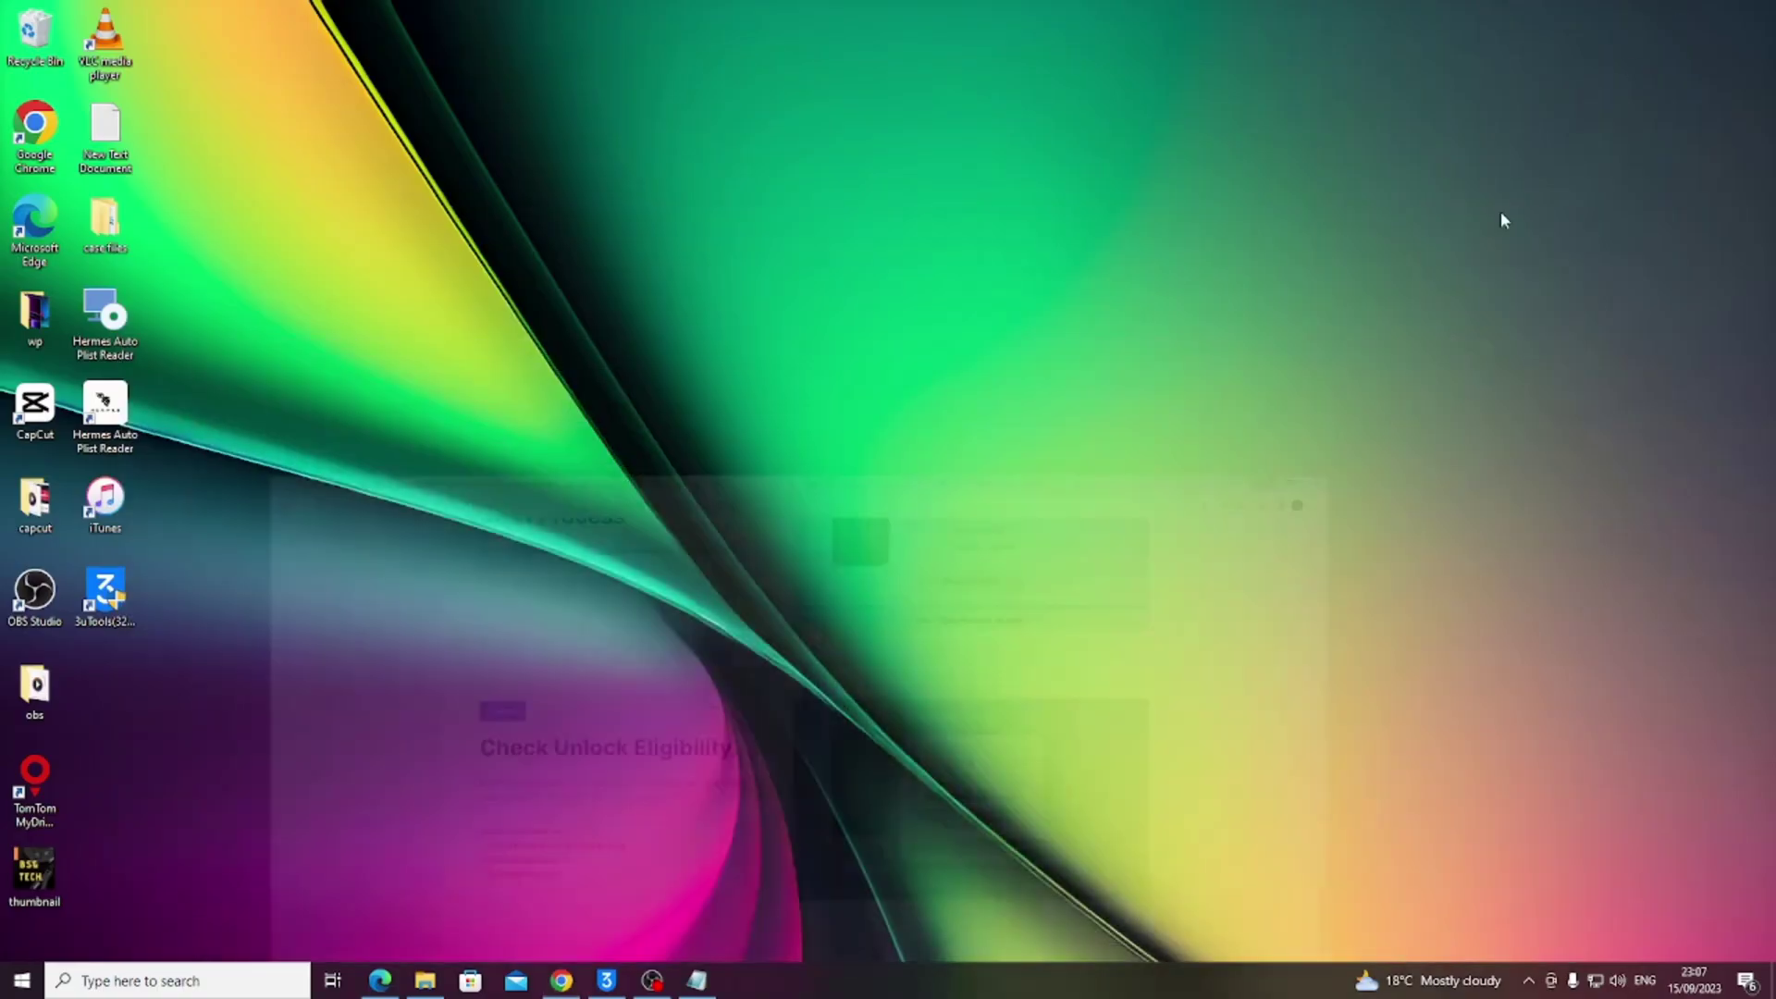
click(560, 981)
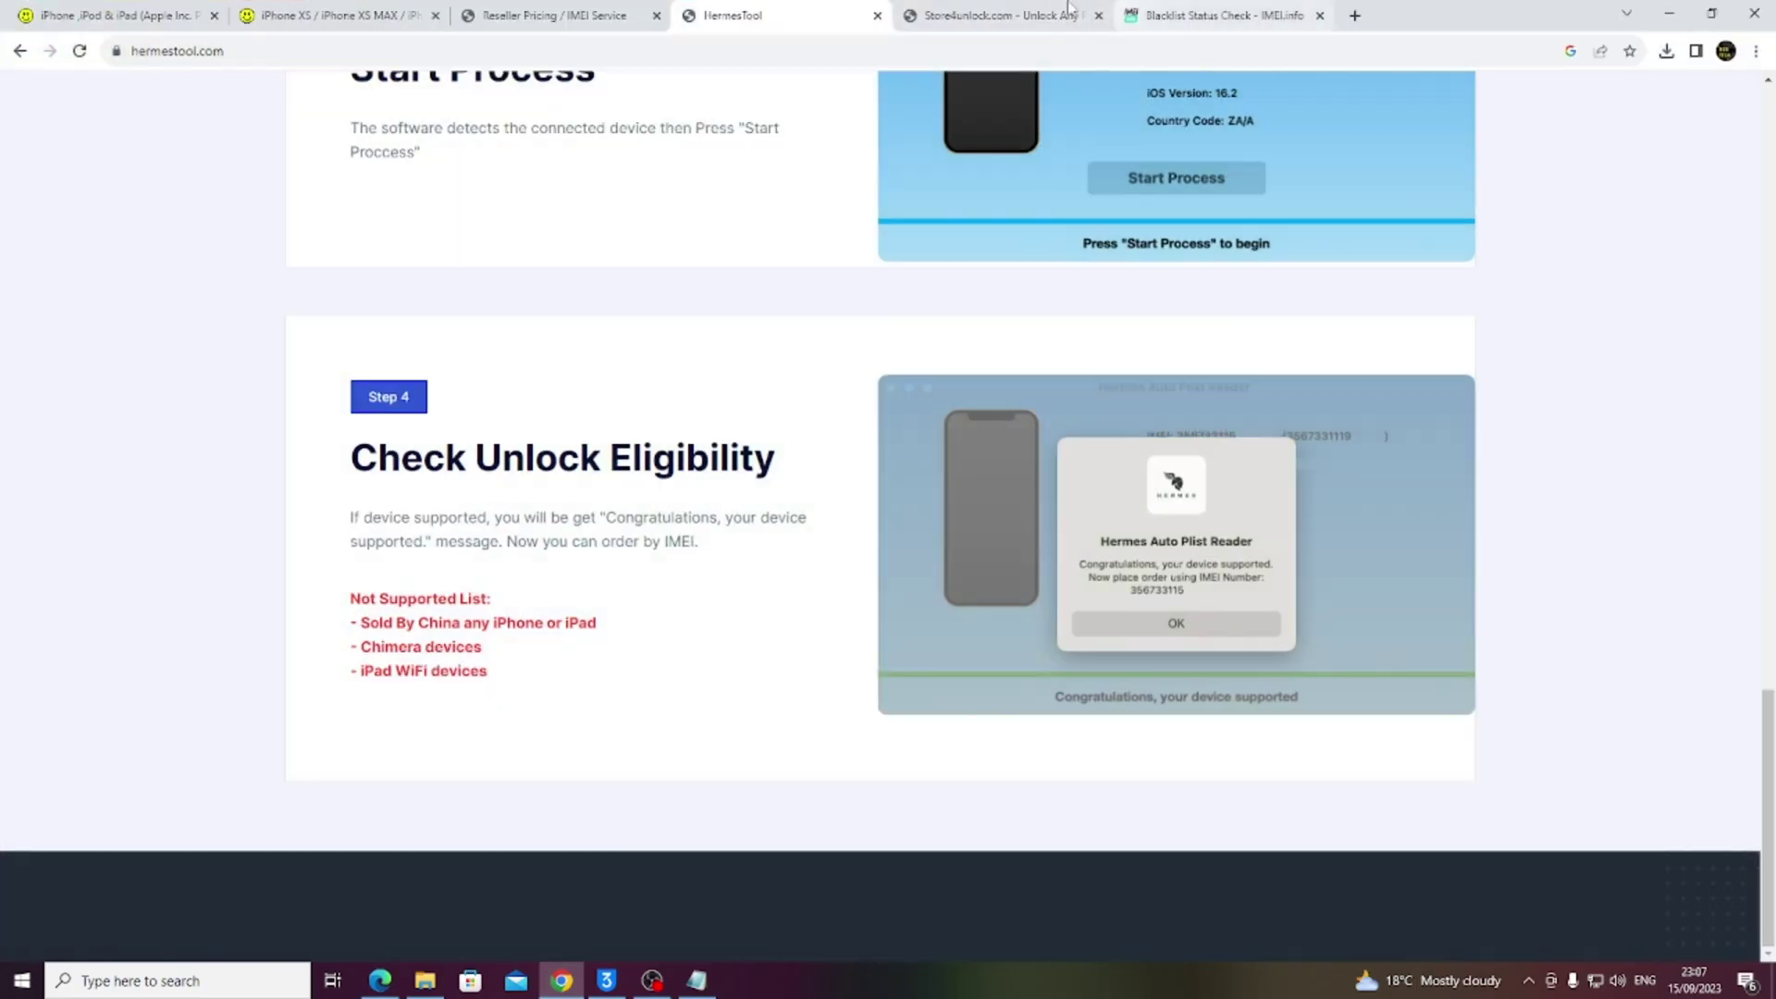
click(992, 15)
click(861, 14)
click(1221, 15)
click(857, 14)
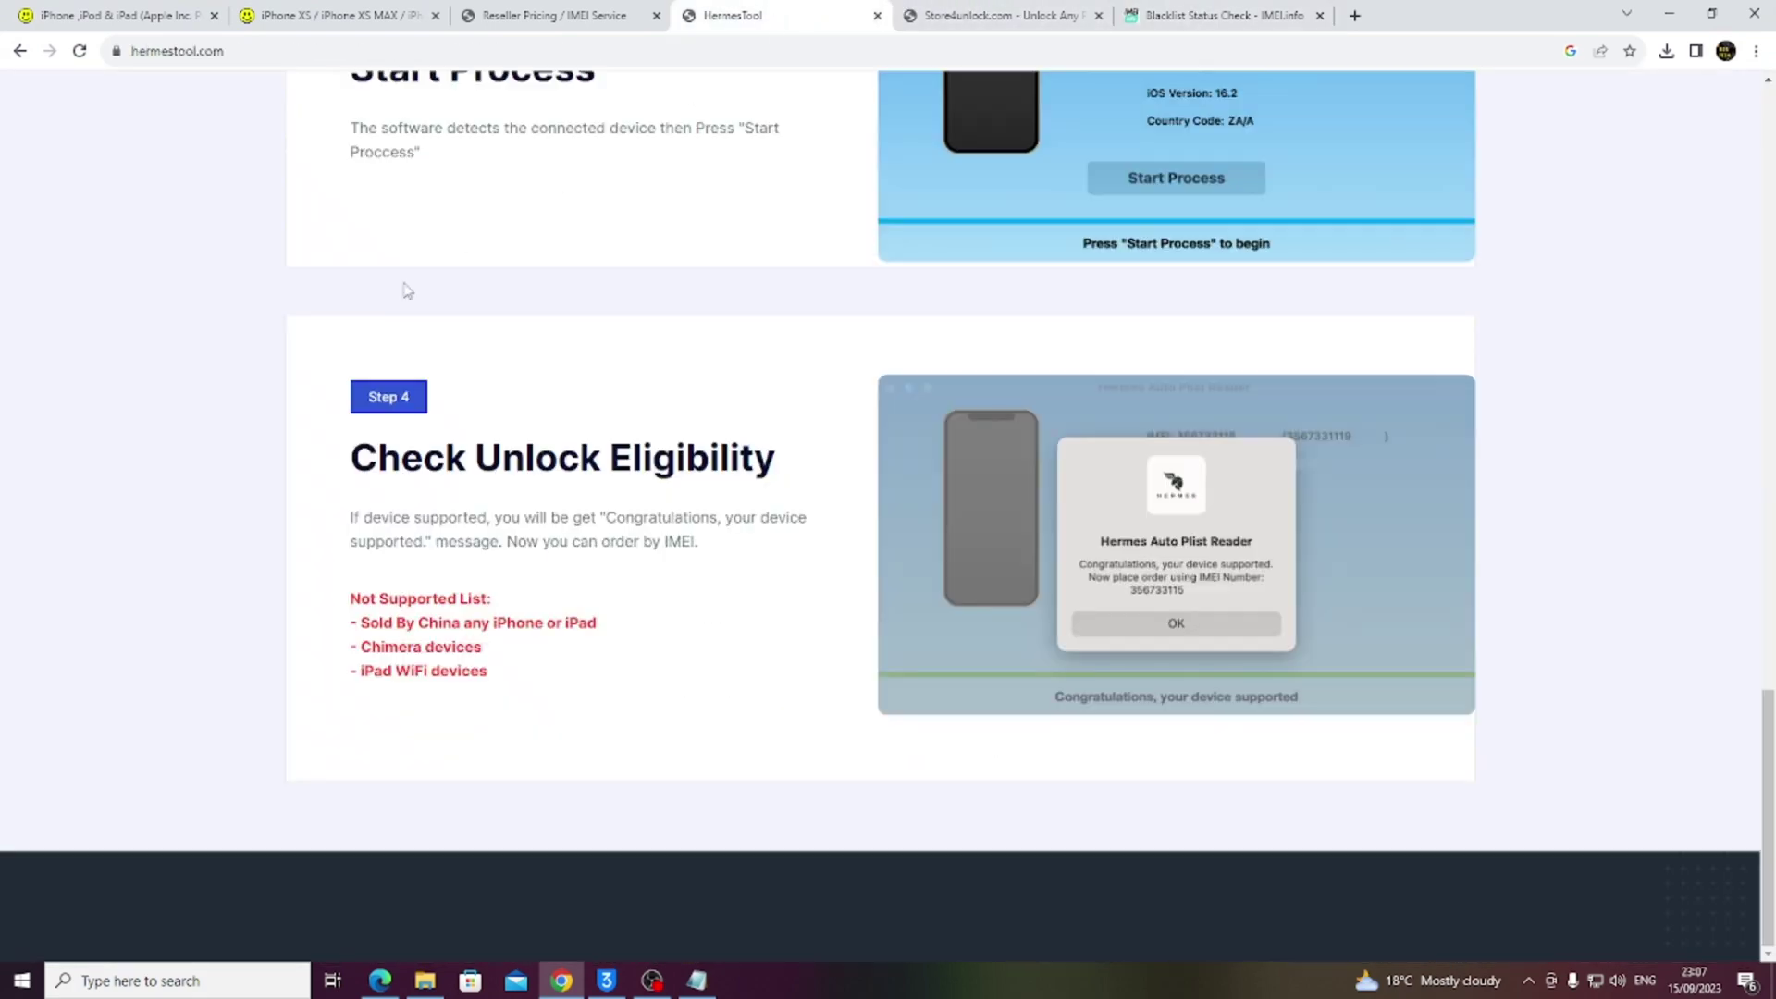
click(1670, 15)
click(107, 419)
Launch Hermes Auto Plist Reader, compare the iPhone 8 Plus IMEI in 3uTools, then start the check.
double_click(105, 418)
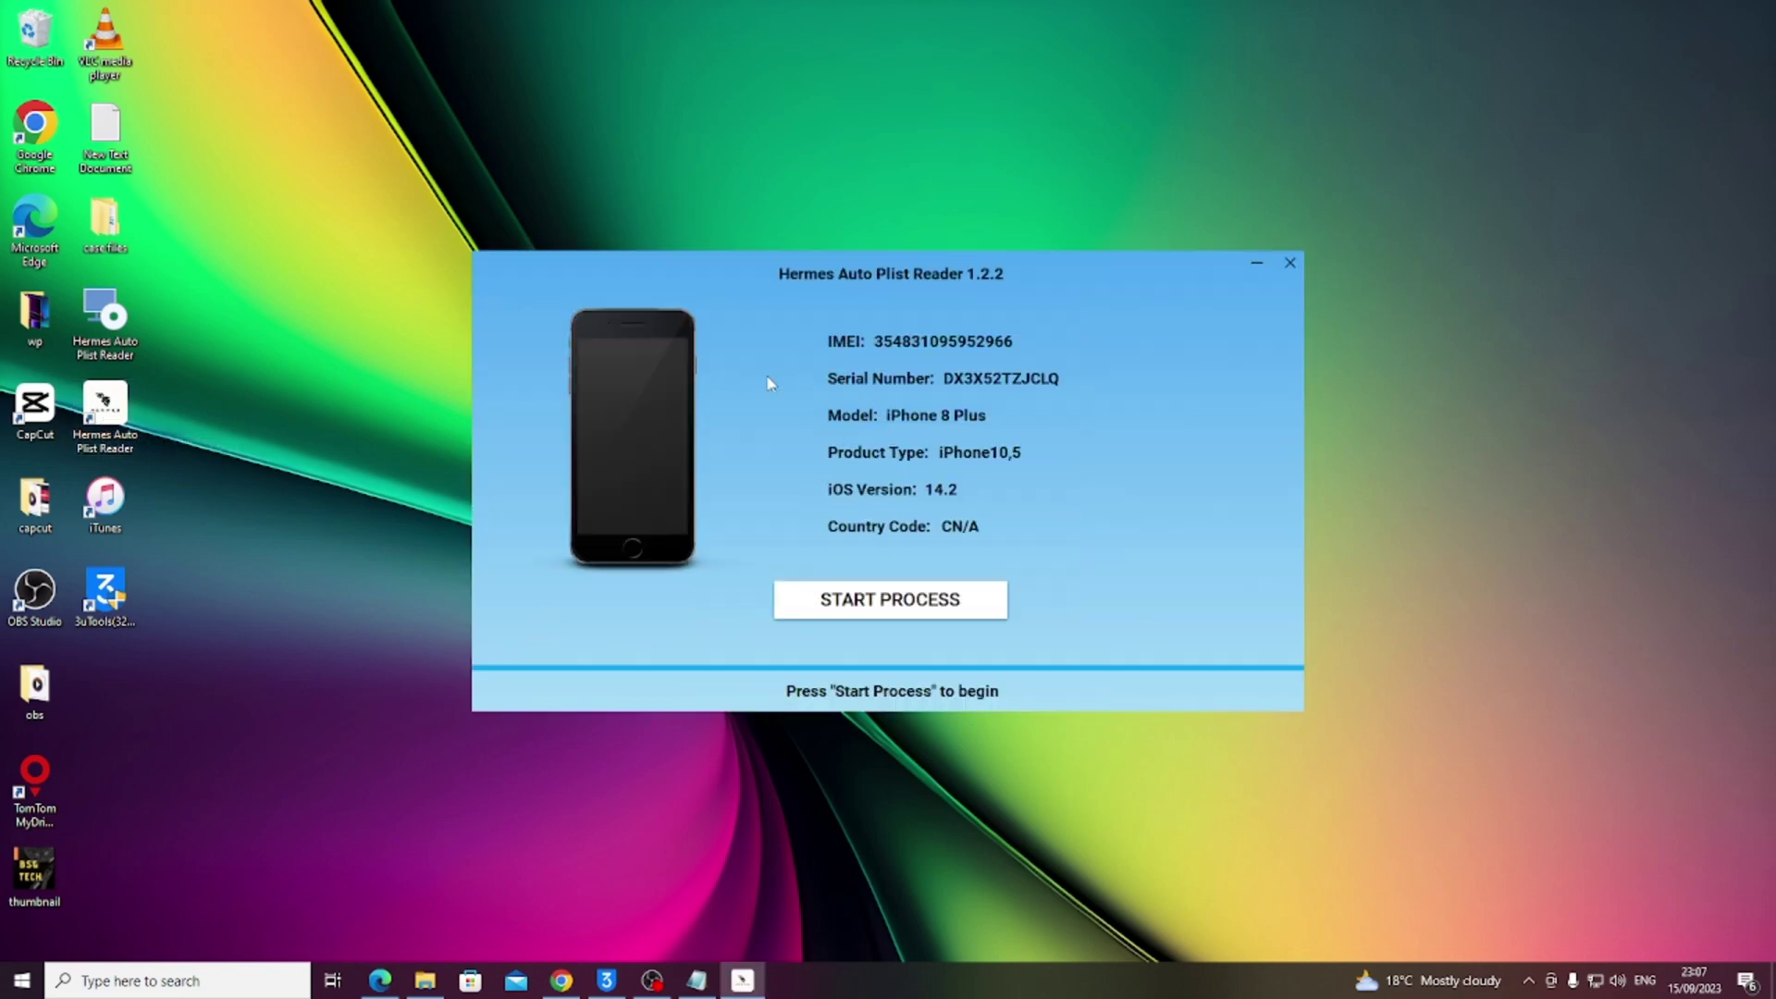
click(606, 982)
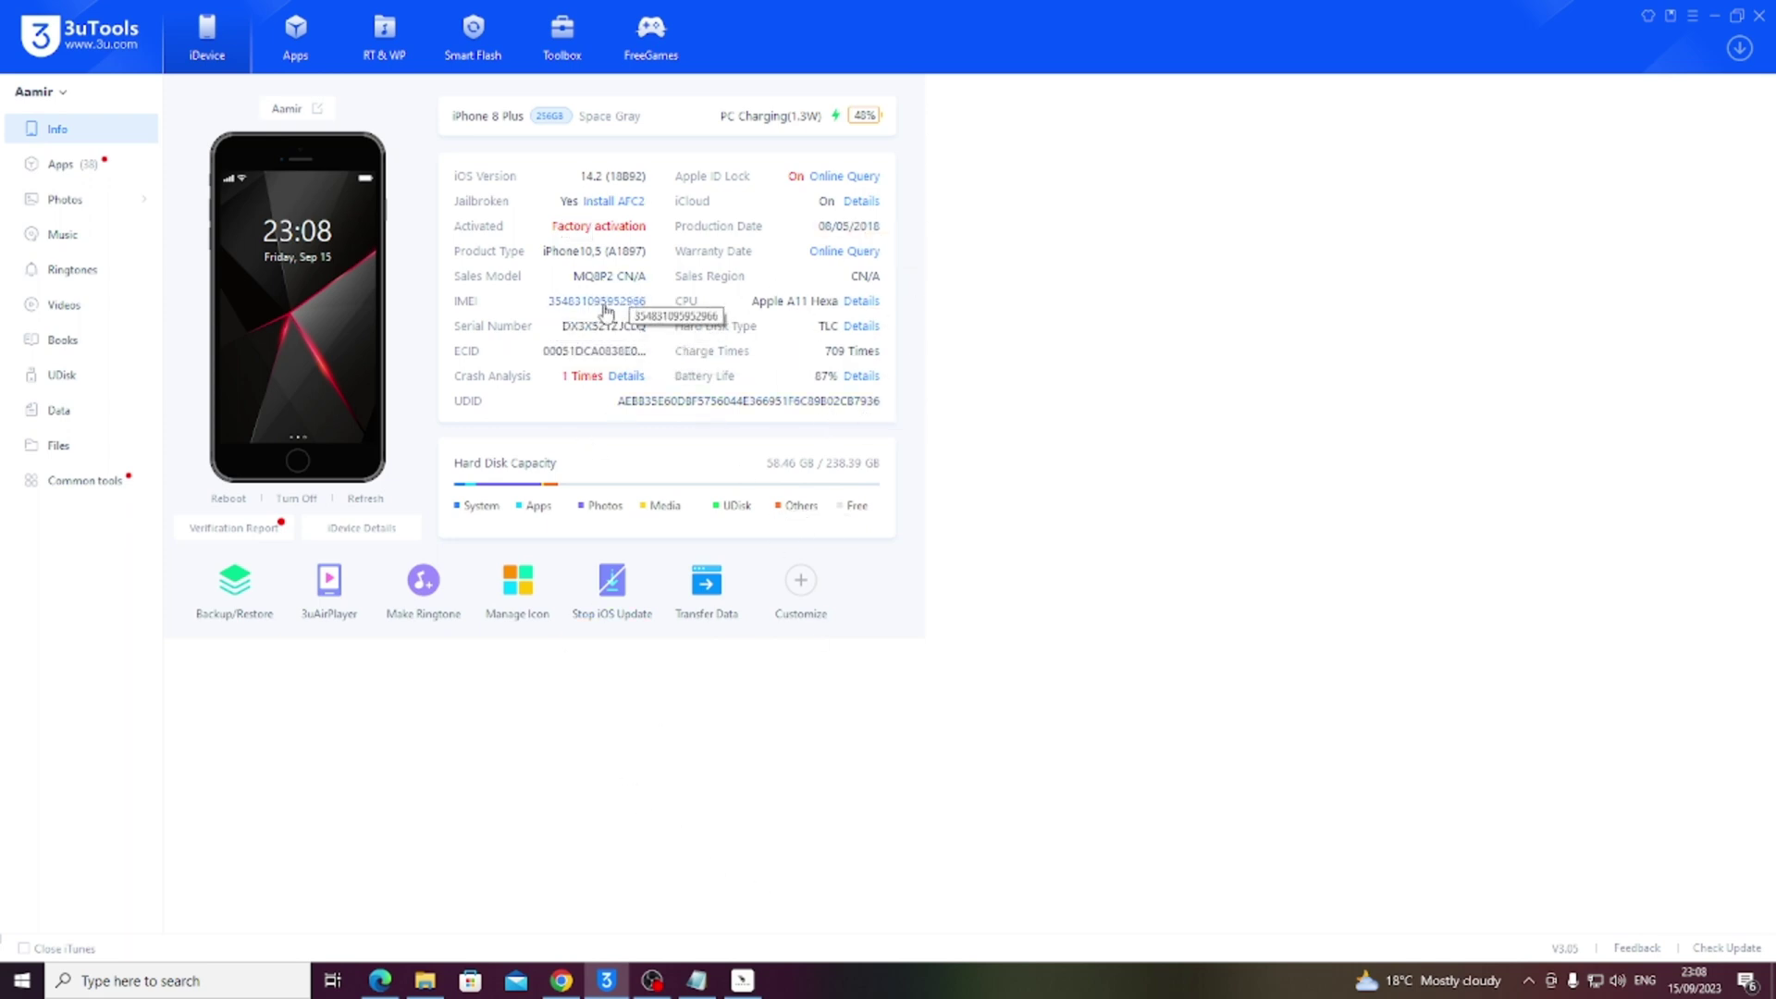
click(1717, 14)
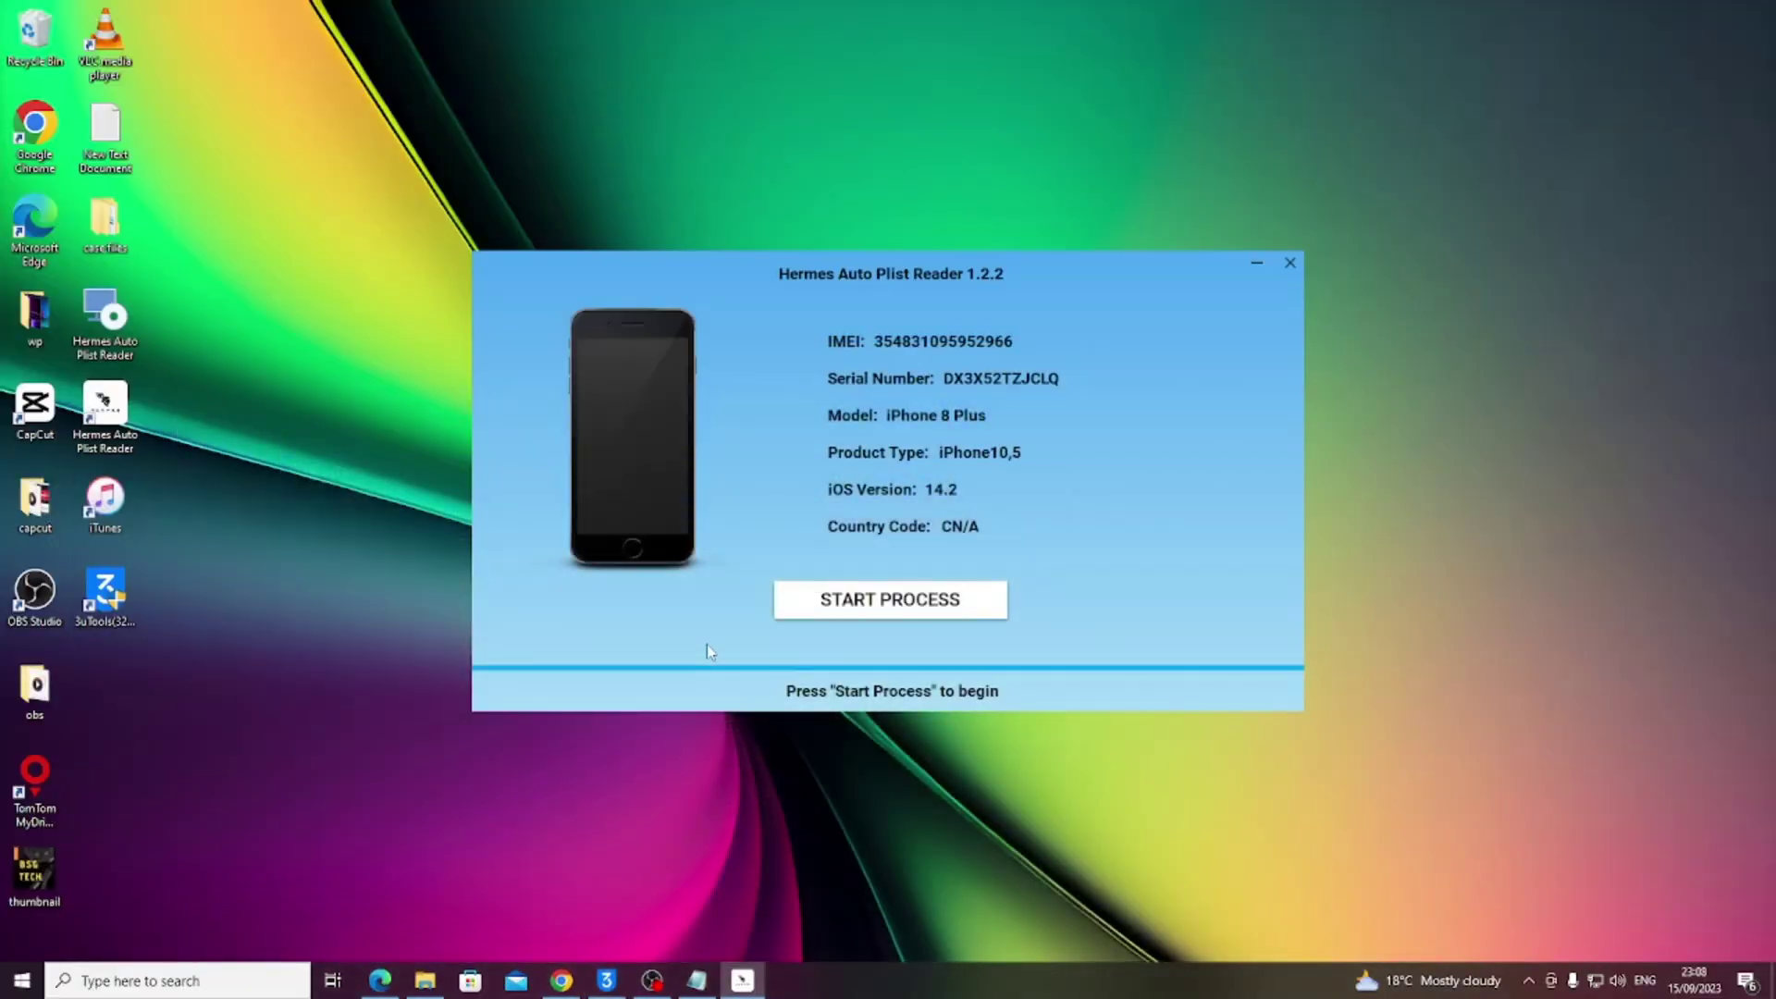
click(888, 611)
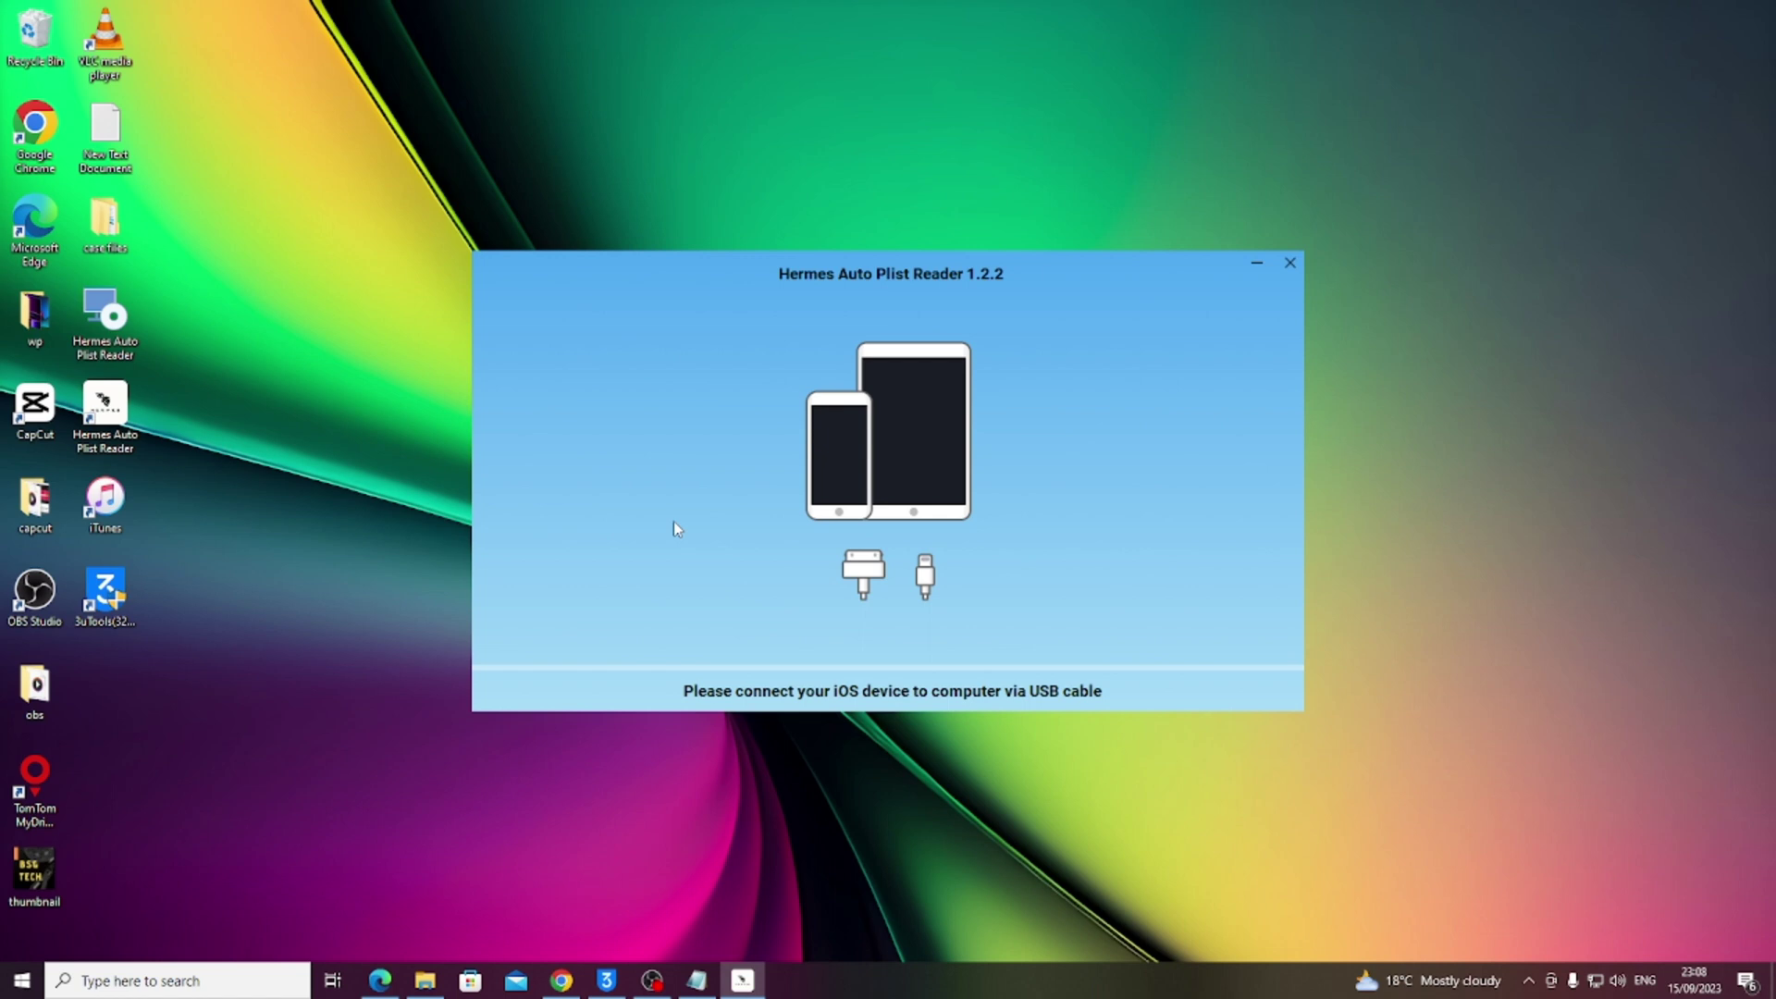
Try activating the iPad Air in 3uTools, then dismiss the Apple ID prompt and close the panel.
click(604, 981)
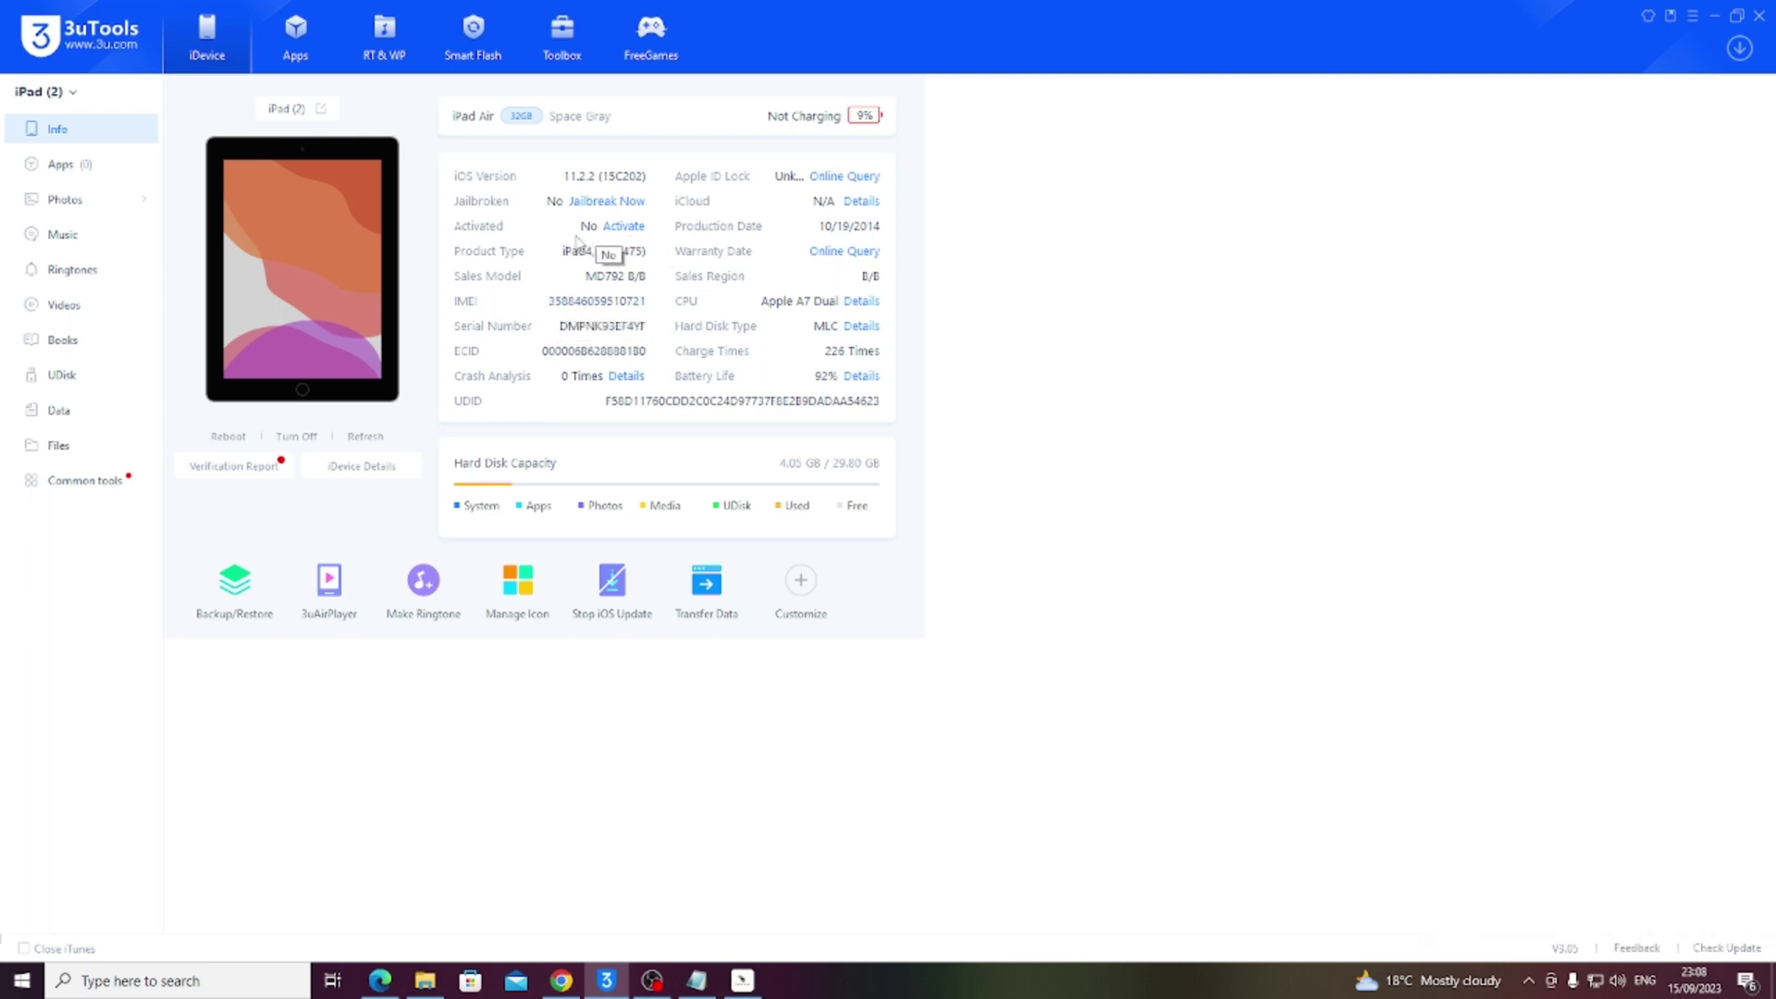
click(625, 226)
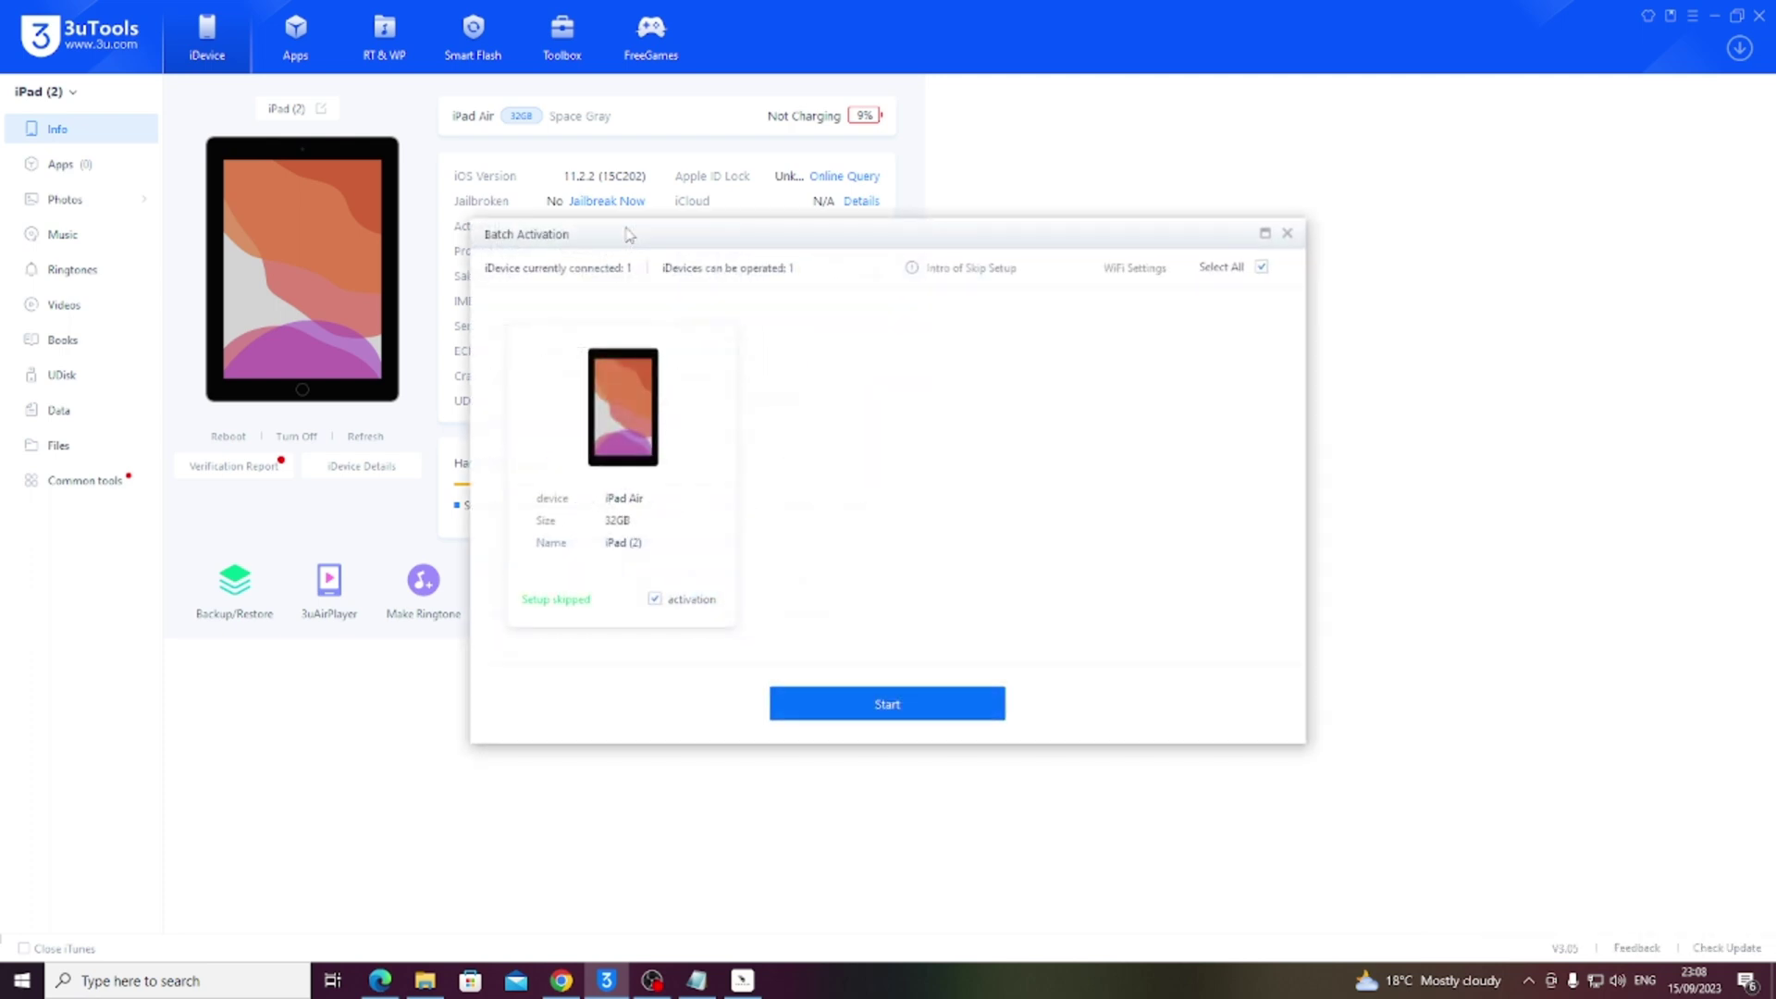
click(874, 708)
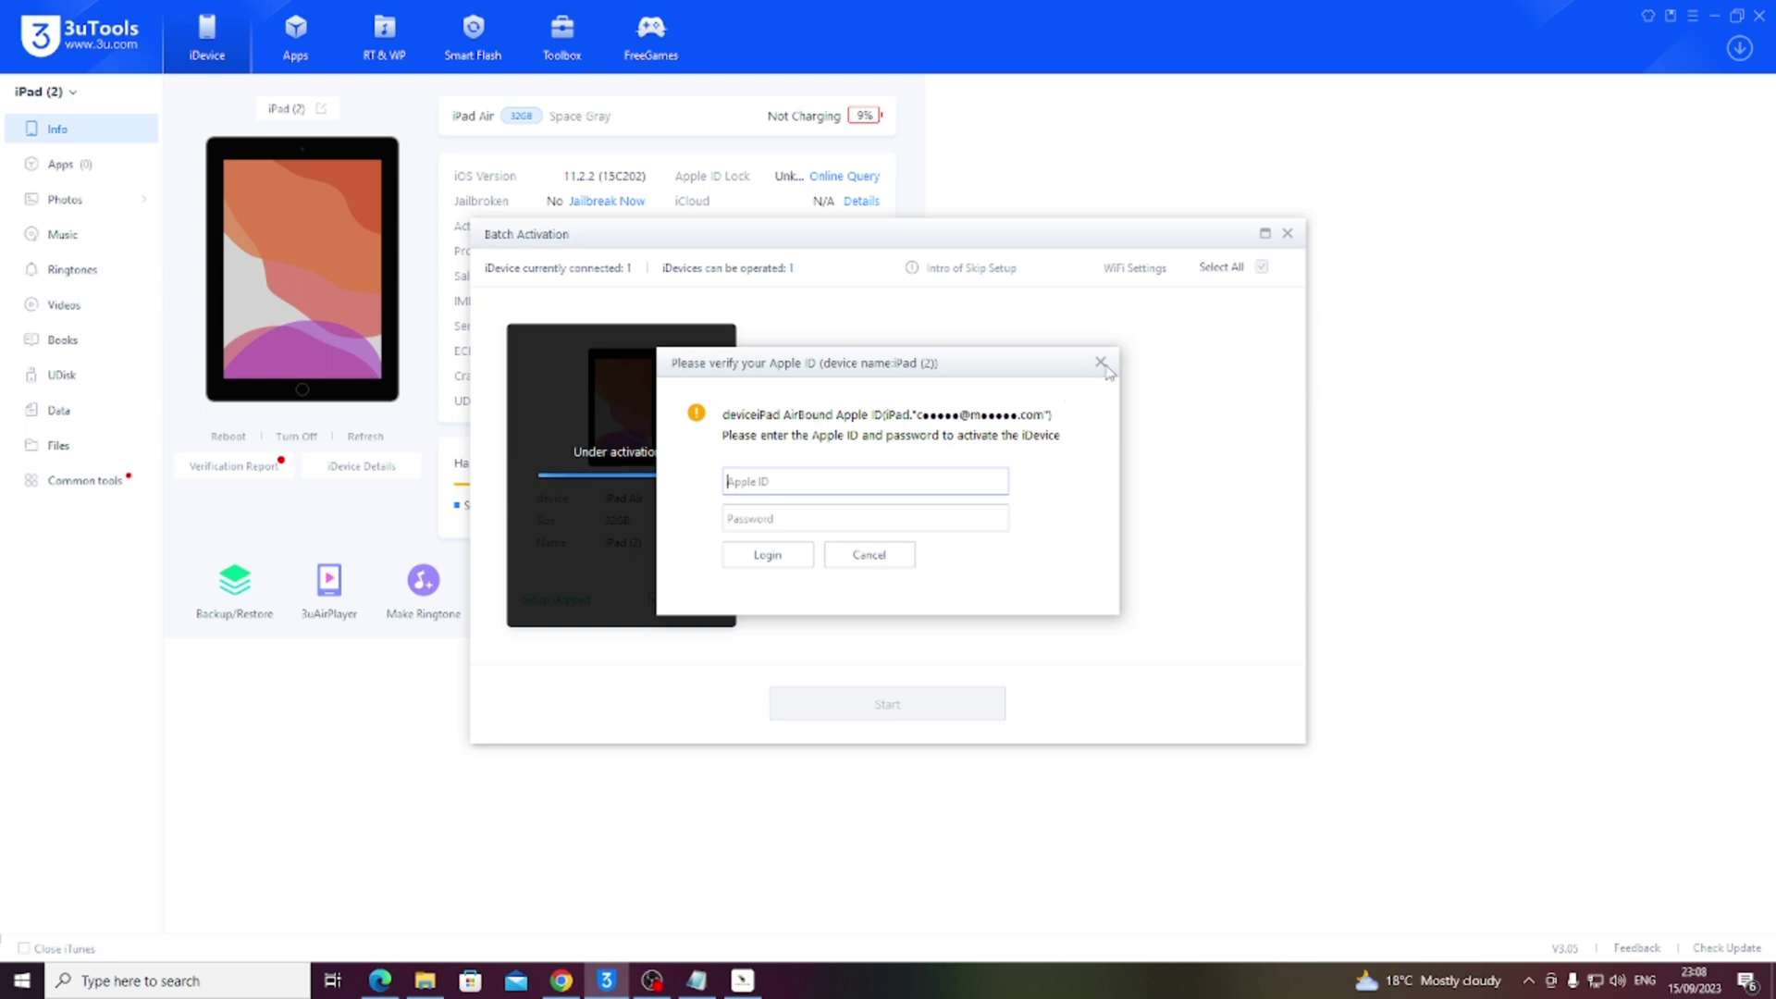
click(872, 560)
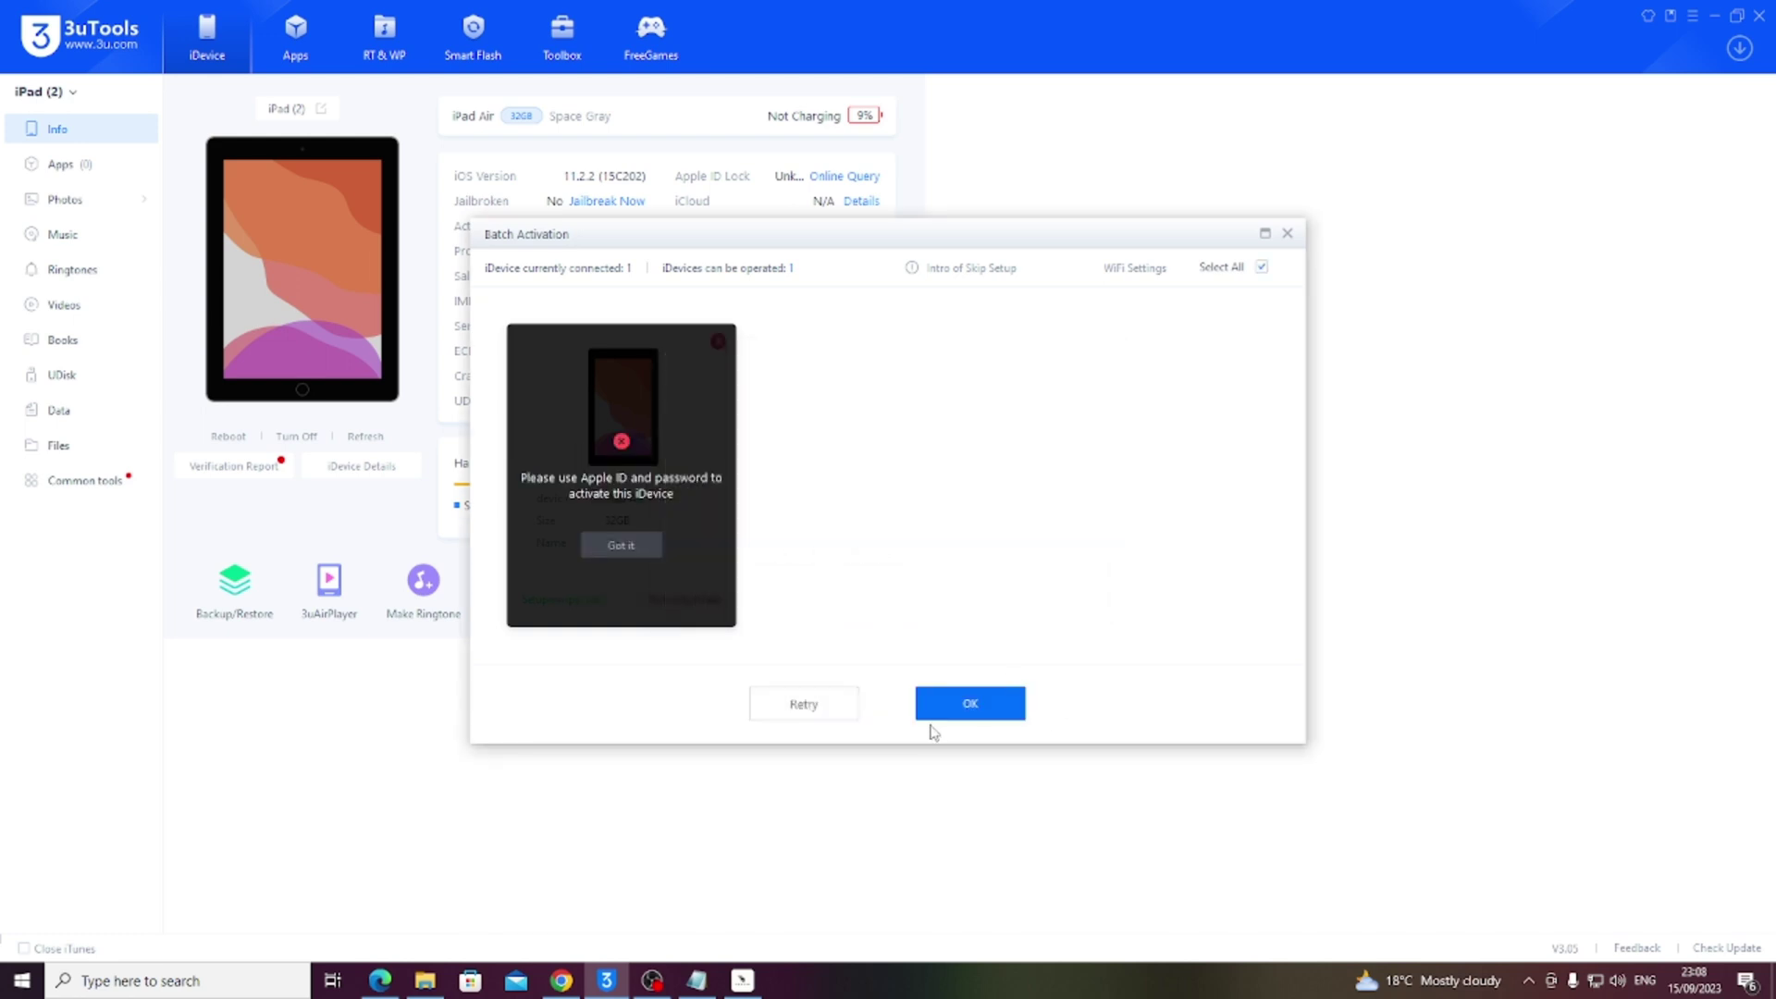
click(1287, 234)
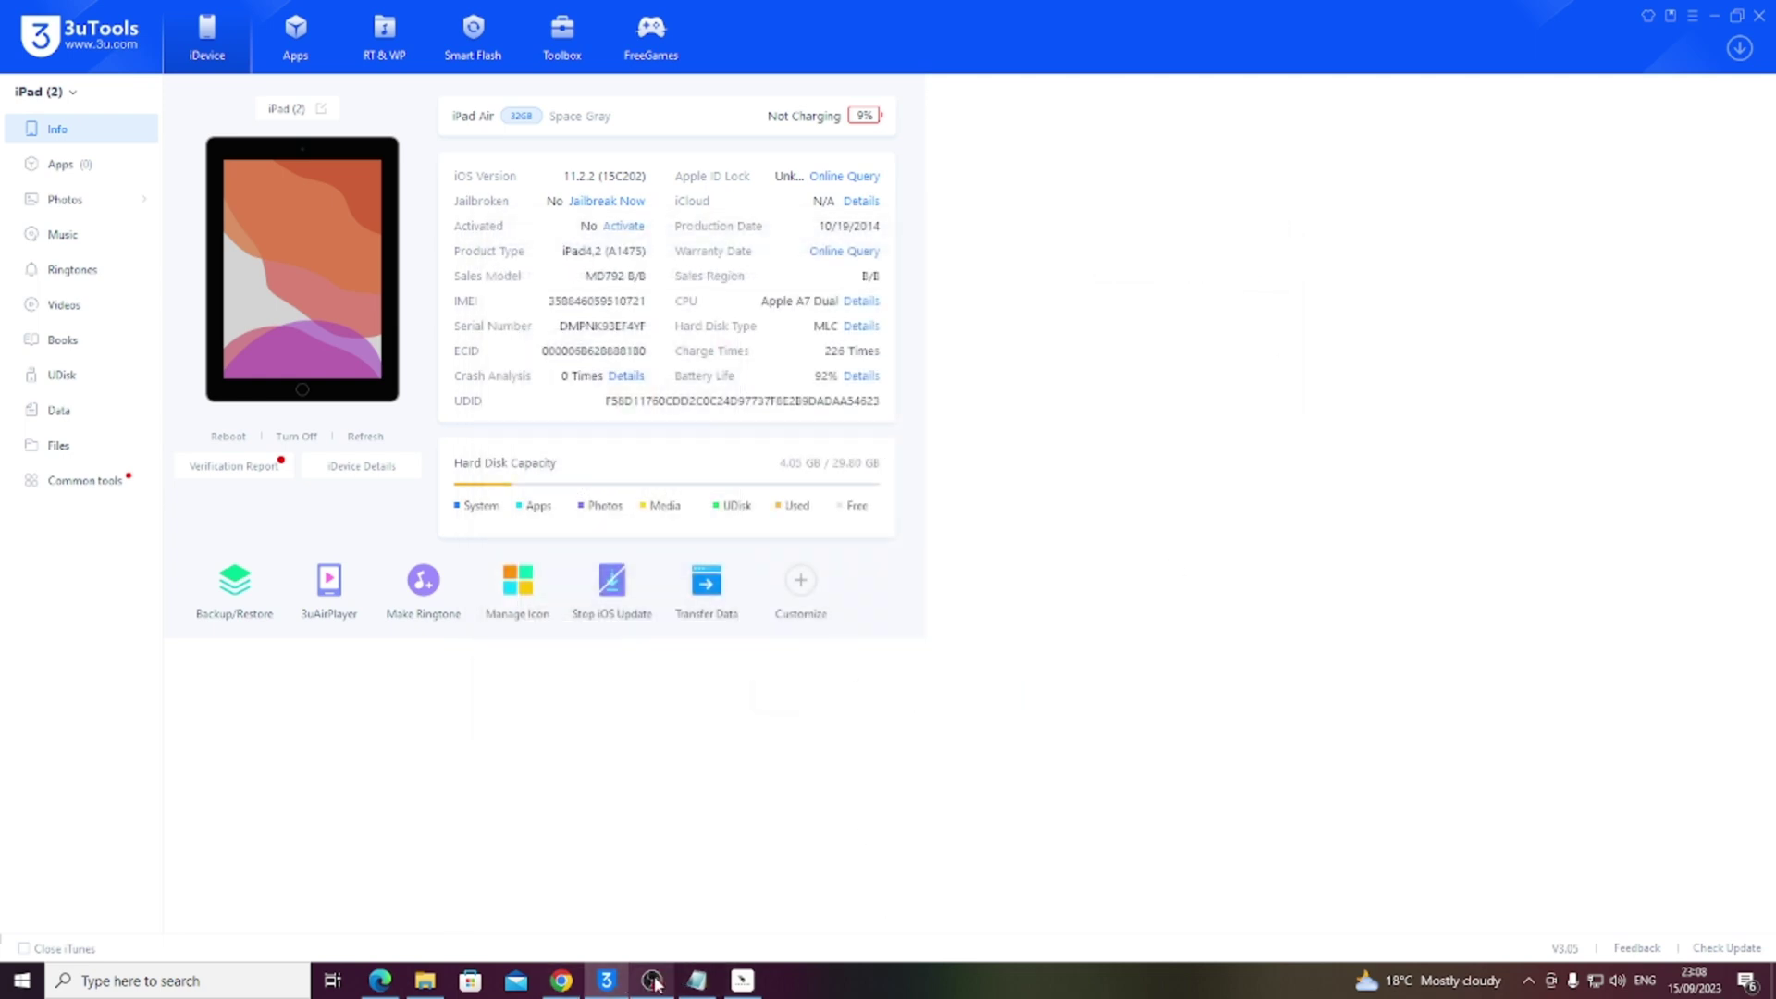
Run Start Process on the iPad Air and open the offline service's Telegram status channel.
click(742, 981)
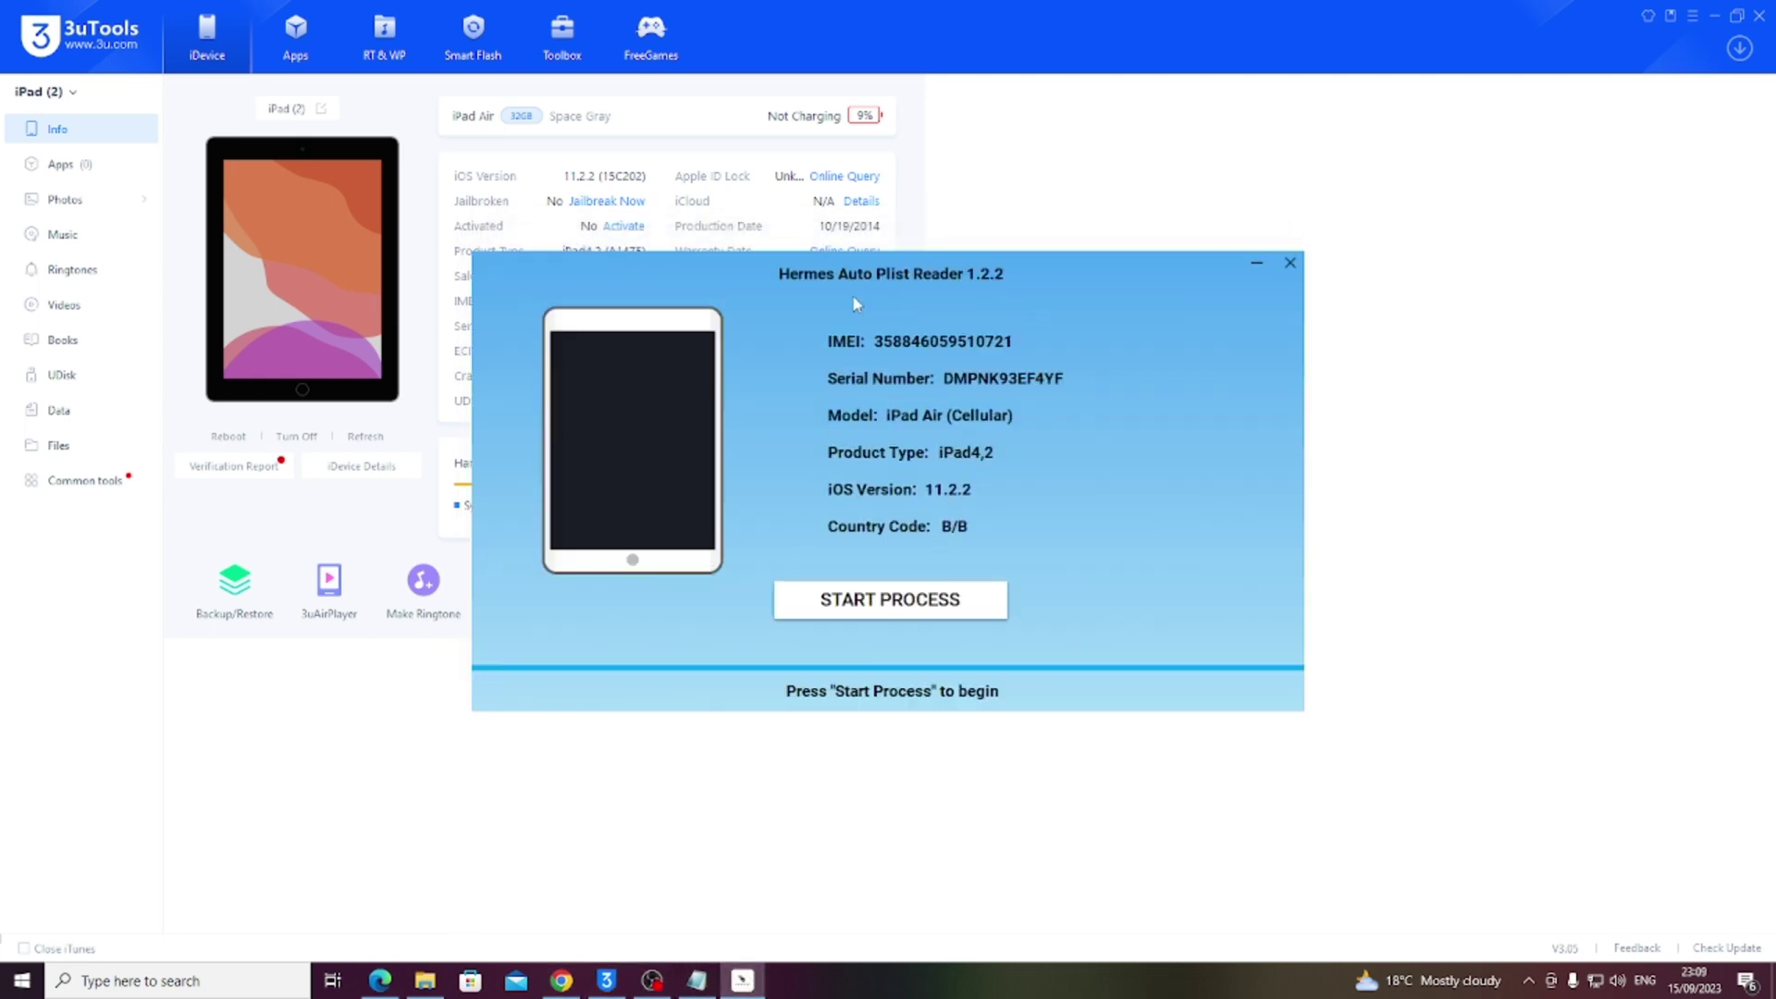
click(1714, 15)
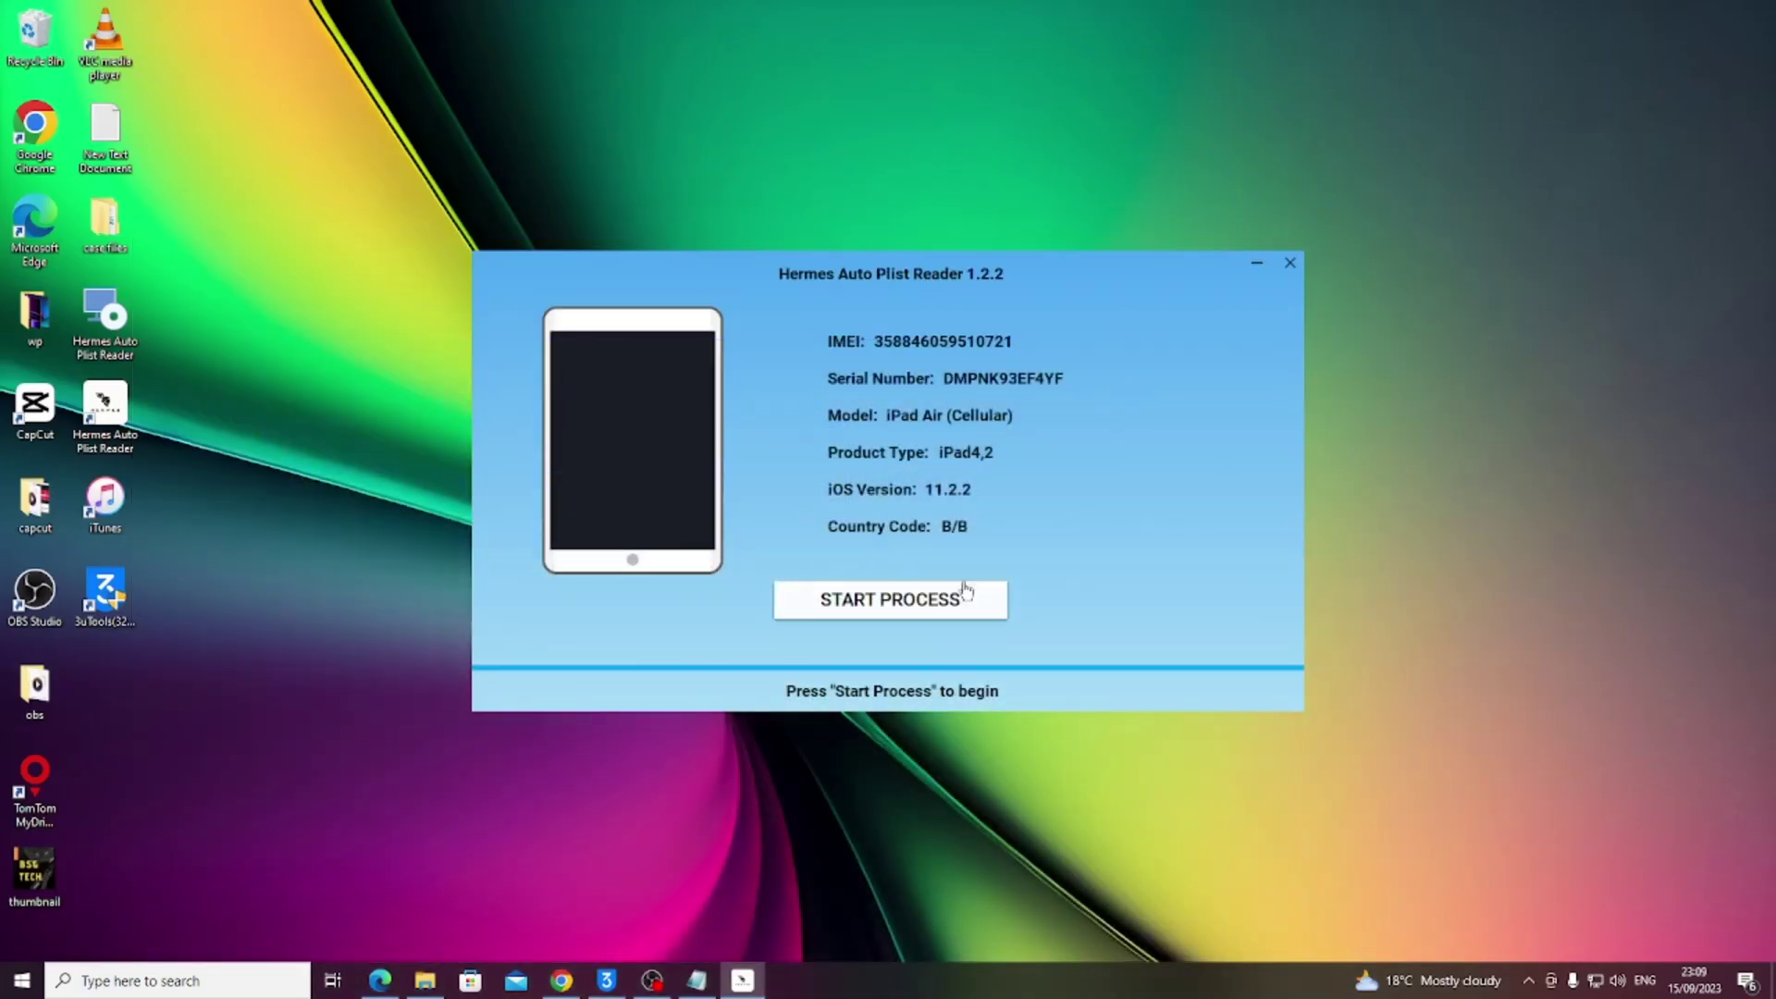
click(889, 604)
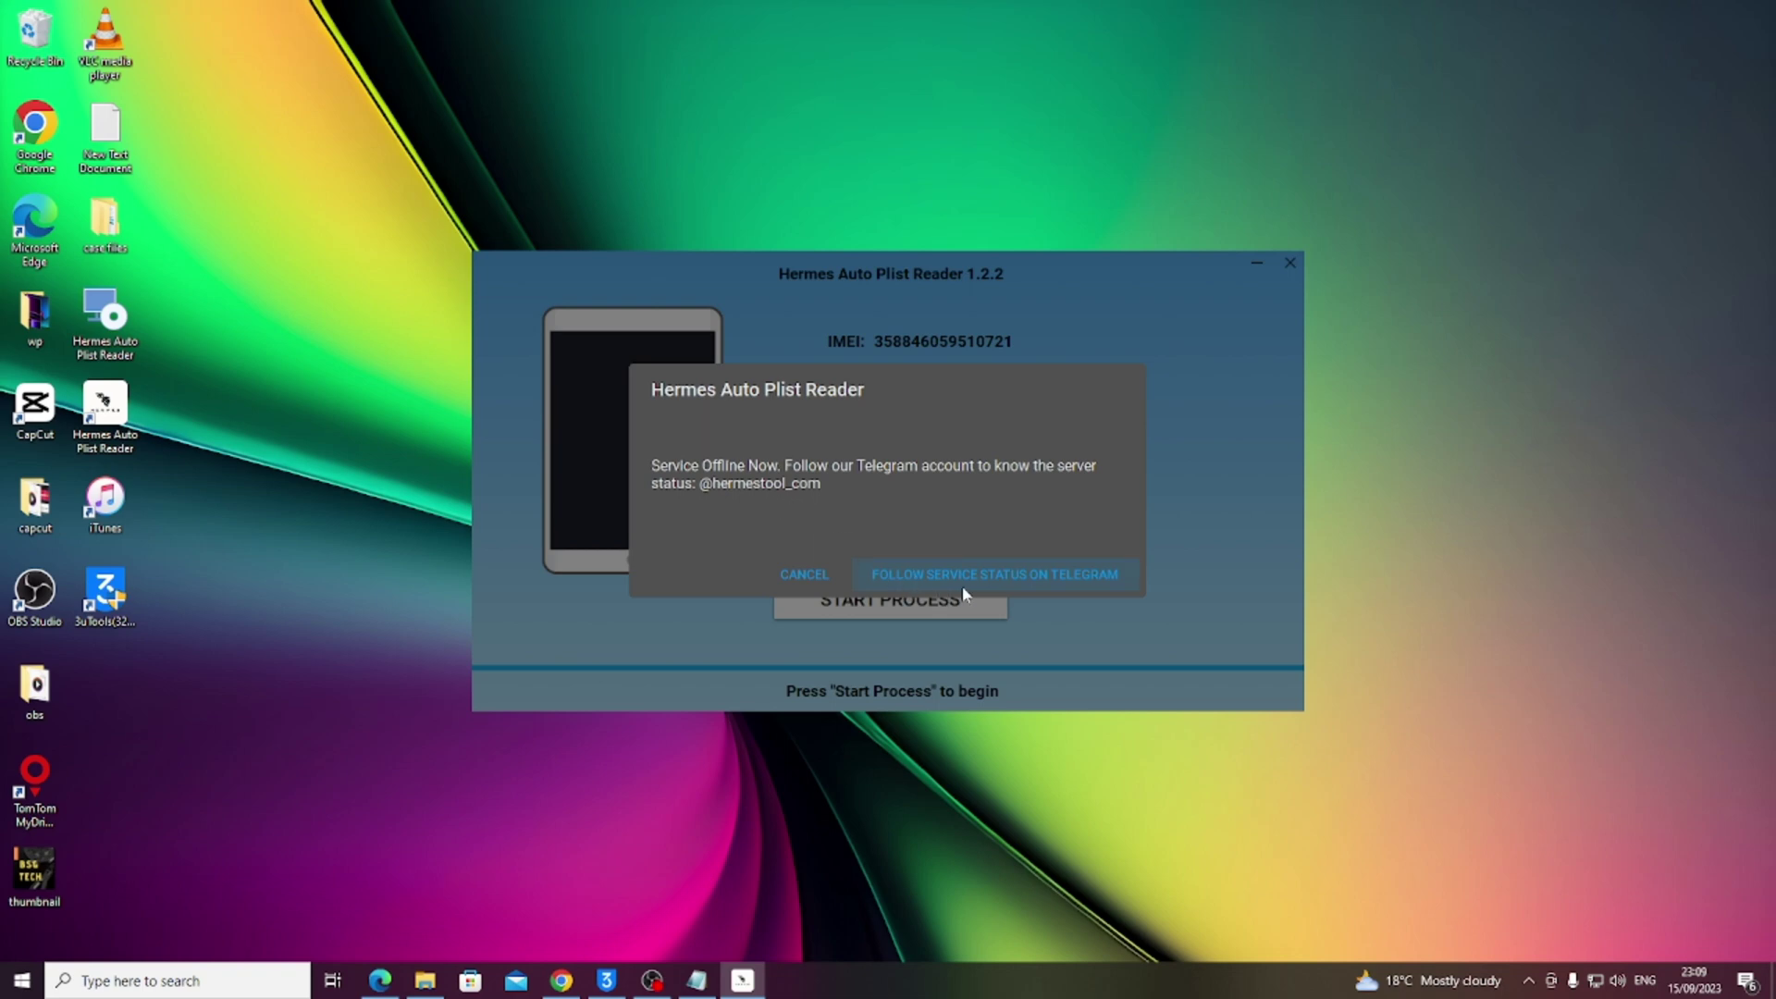
click(855, 577)
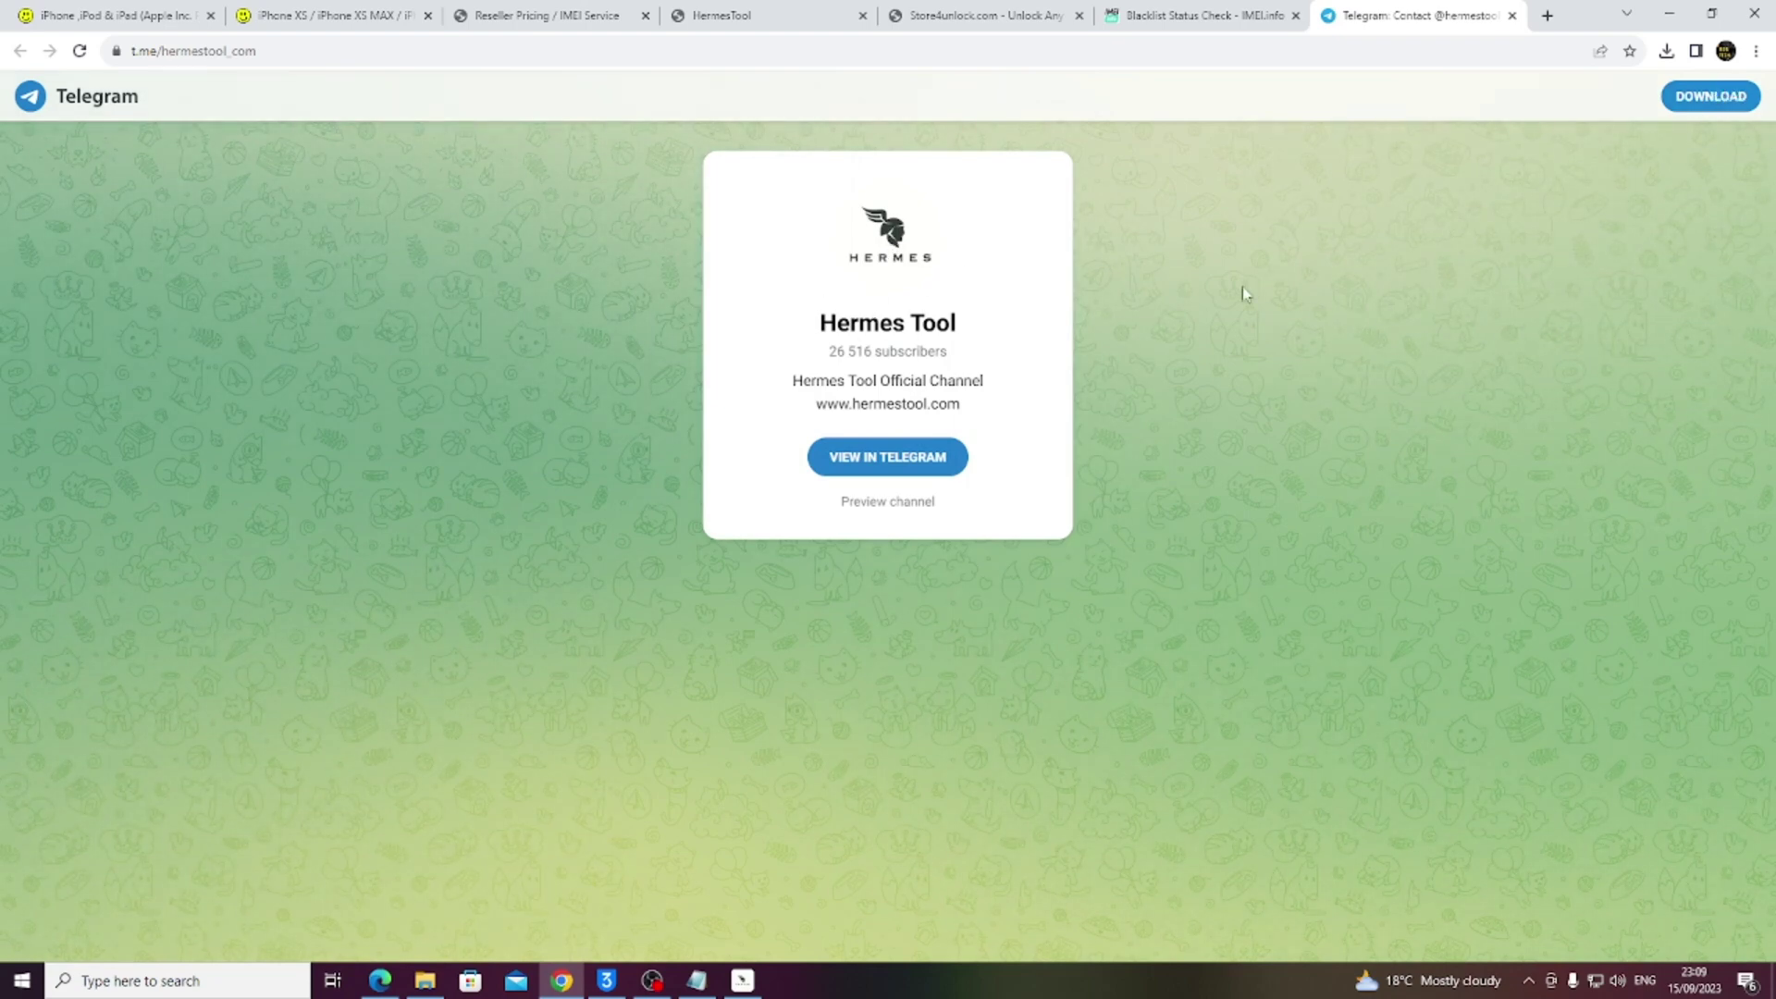
Preview the Hermes Tool channel and highlight the Auto Plist Reader online and offline posts.
click(895, 507)
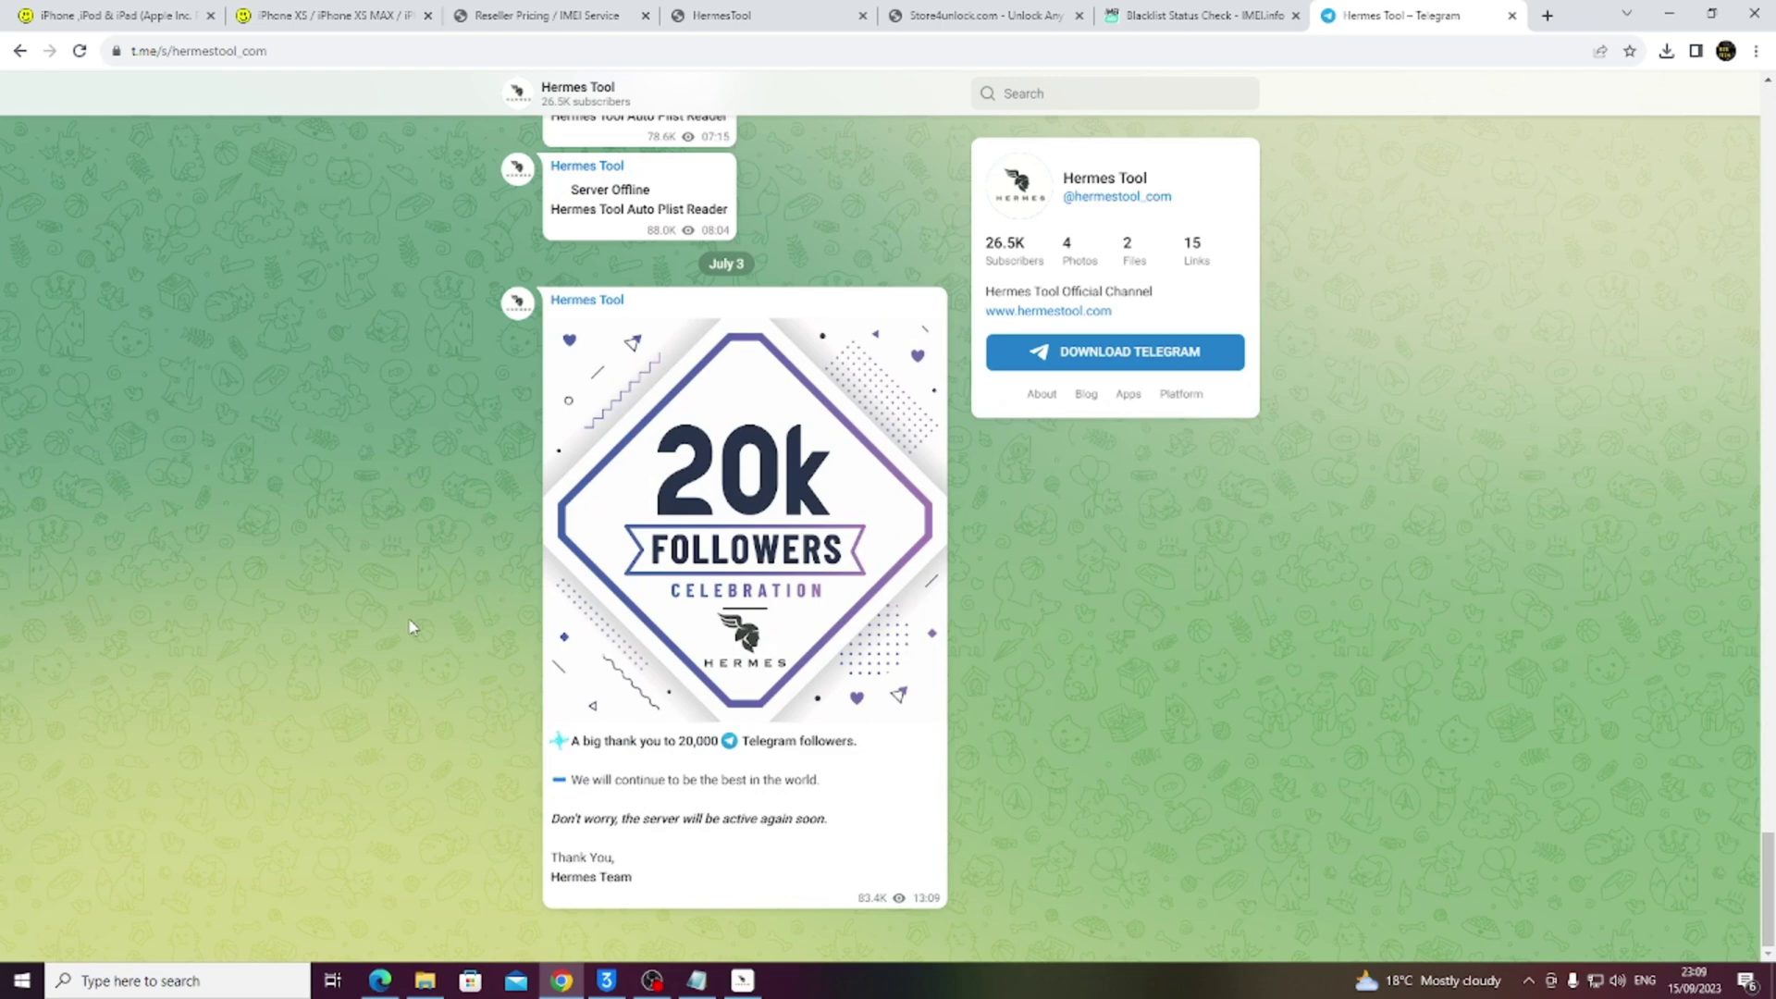
scroll(410, 627, up, 1)
scroll(411, 628, up, 1)
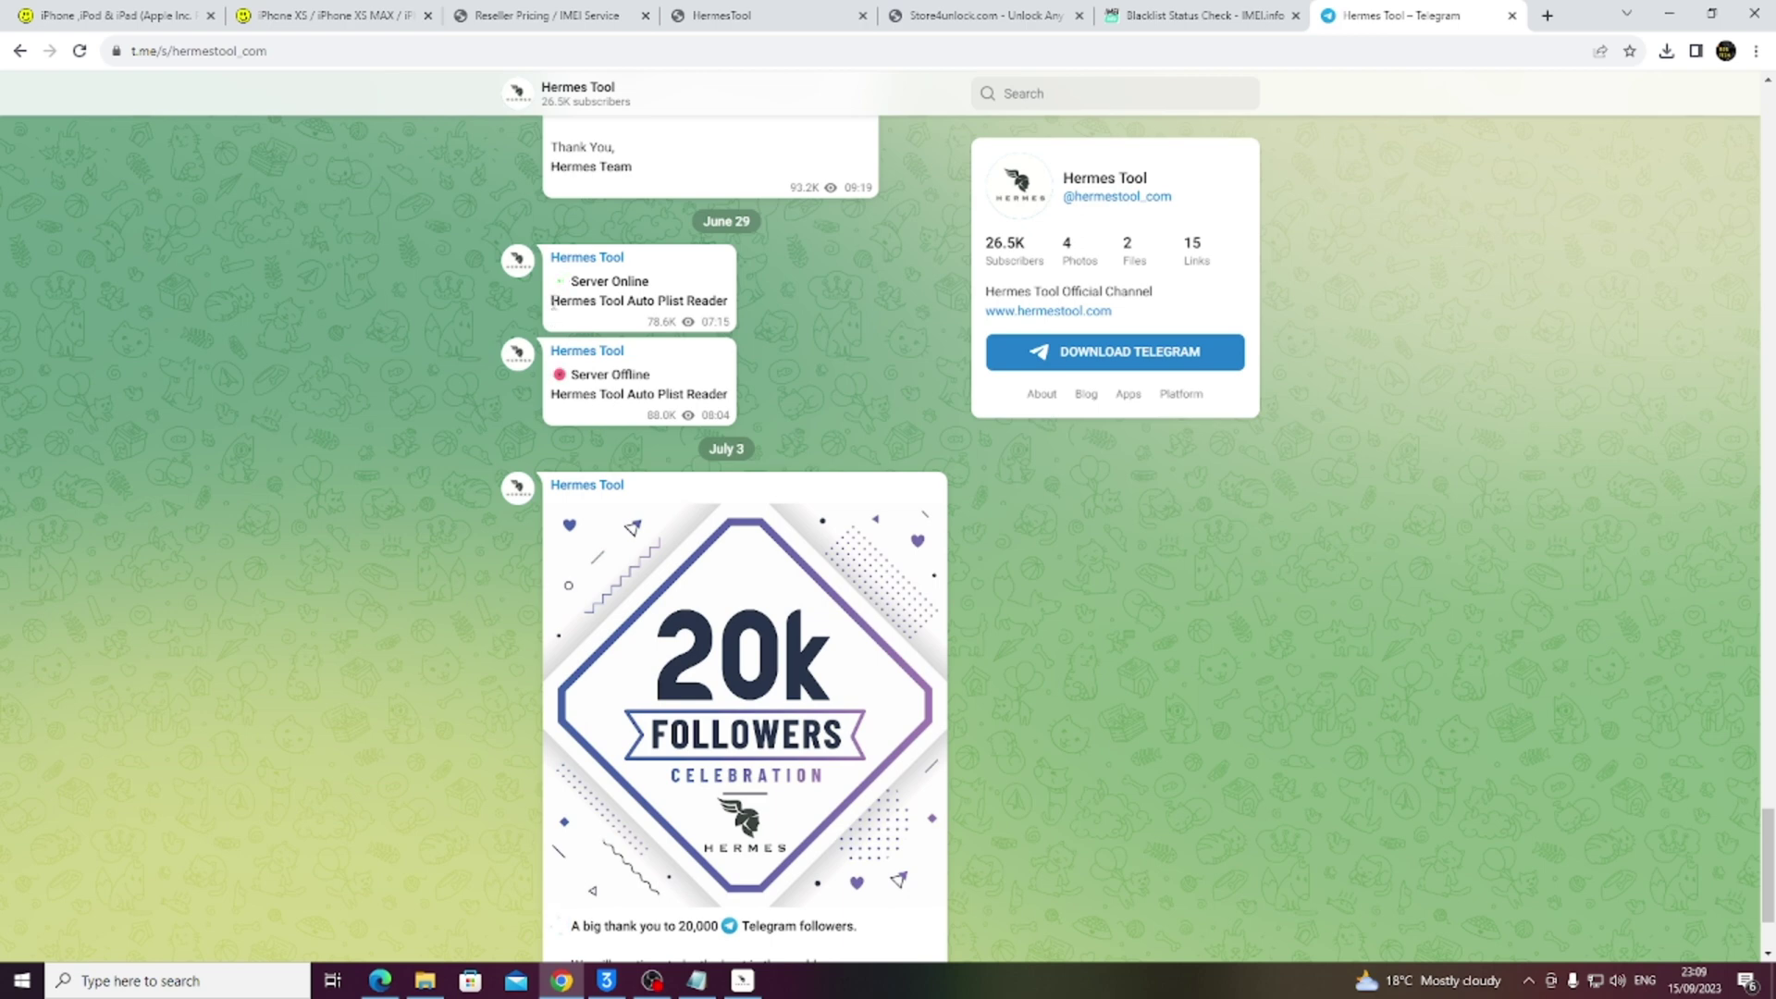
drag(553, 303, 756, 308)
click(560, 284)
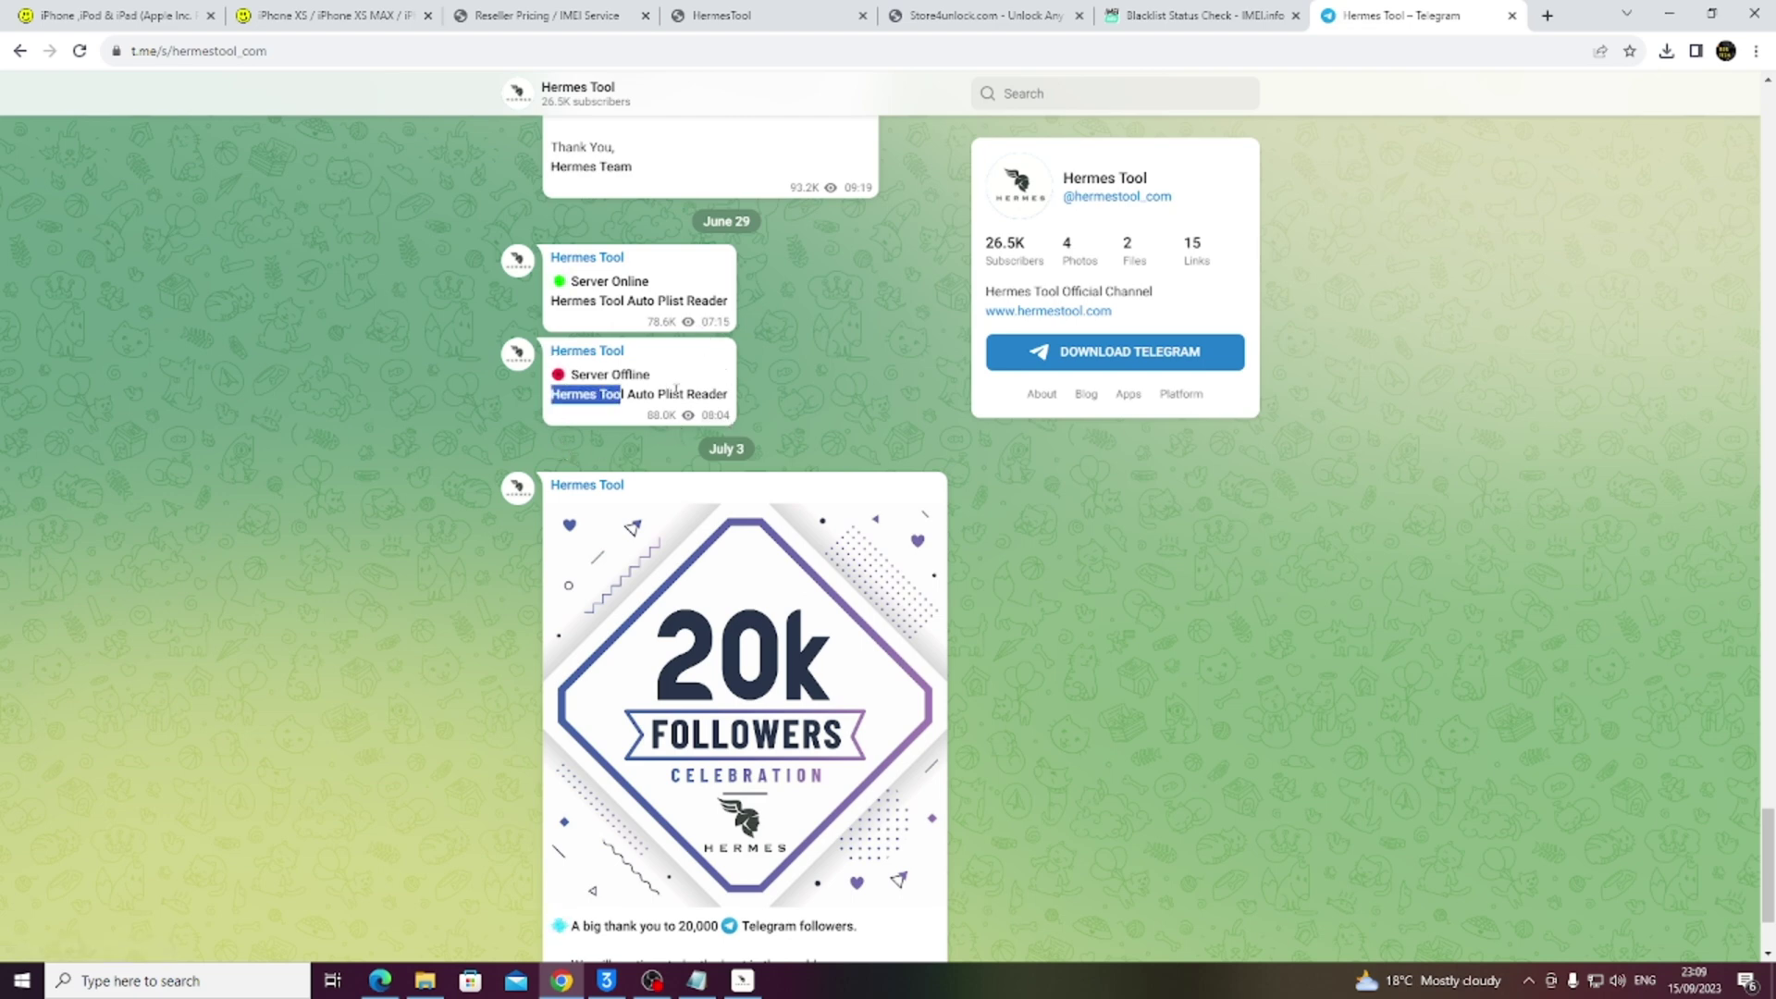
drag(552, 396, 729, 396)
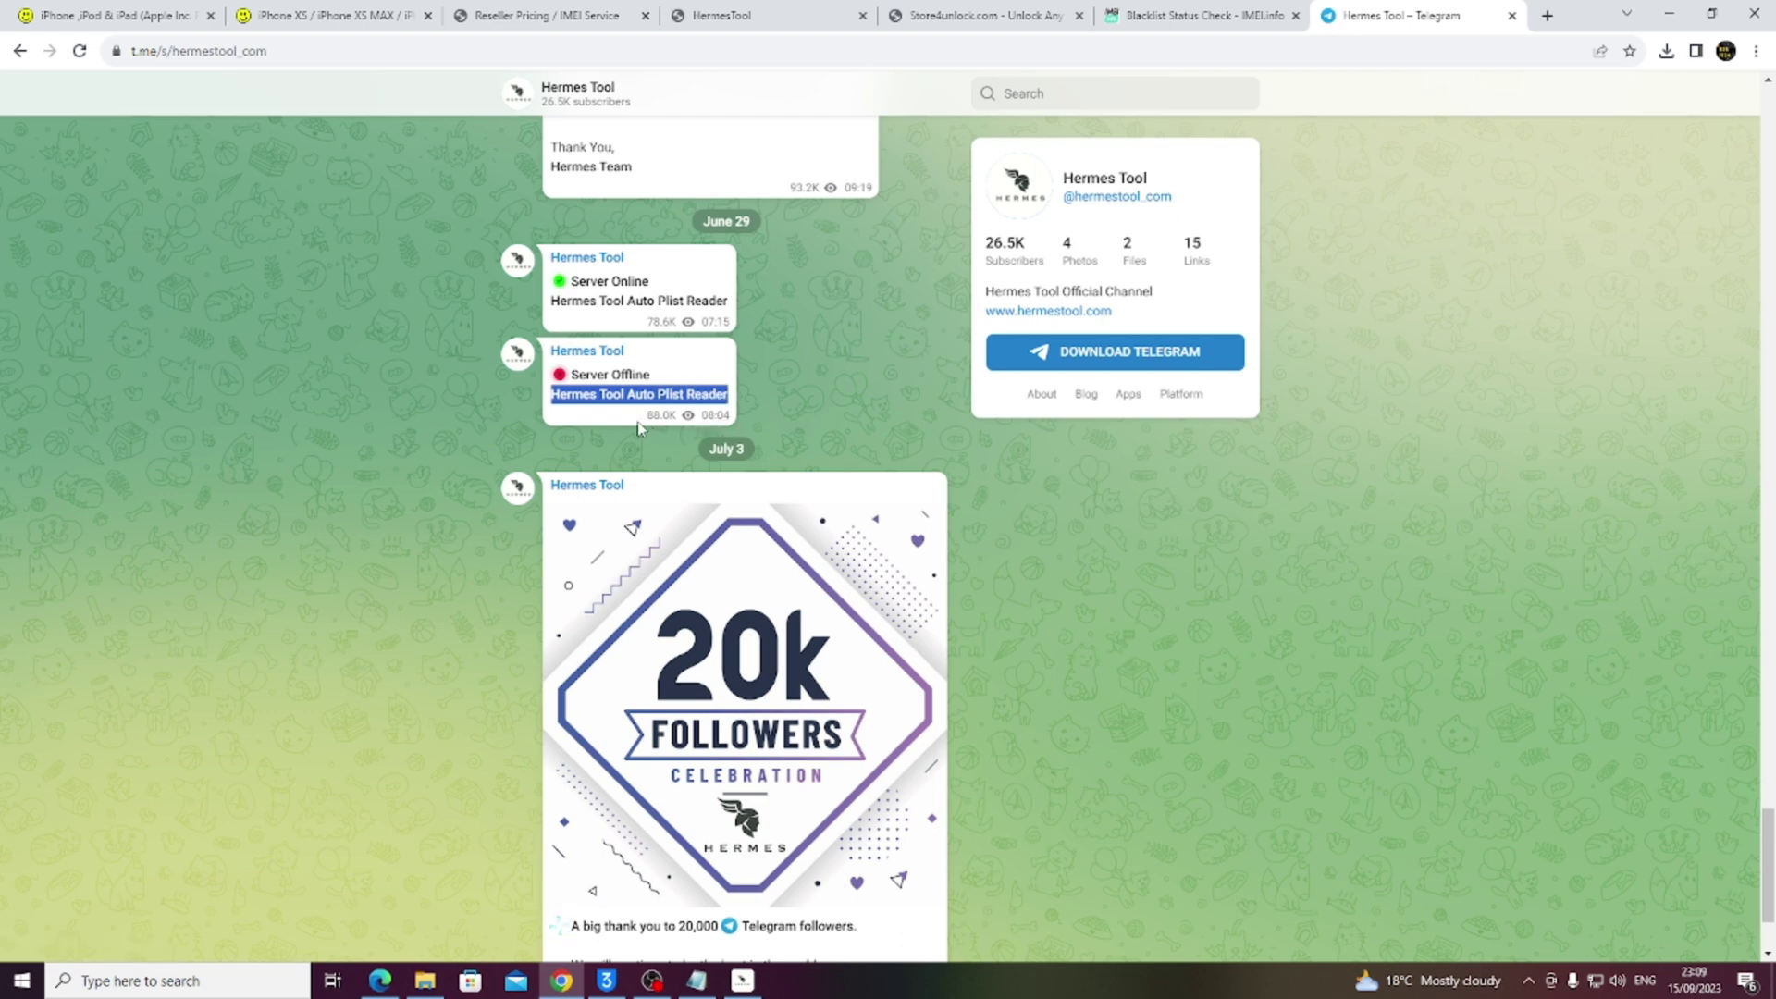
Read back to the June 9 Hermes post, highlighting order-time notes, then return to Store4unlock.
click(844, 389)
scroll(1086, 556, down, 2)
scroll(1085, 556, up, 4)
scroll(821, 573, up, 3)
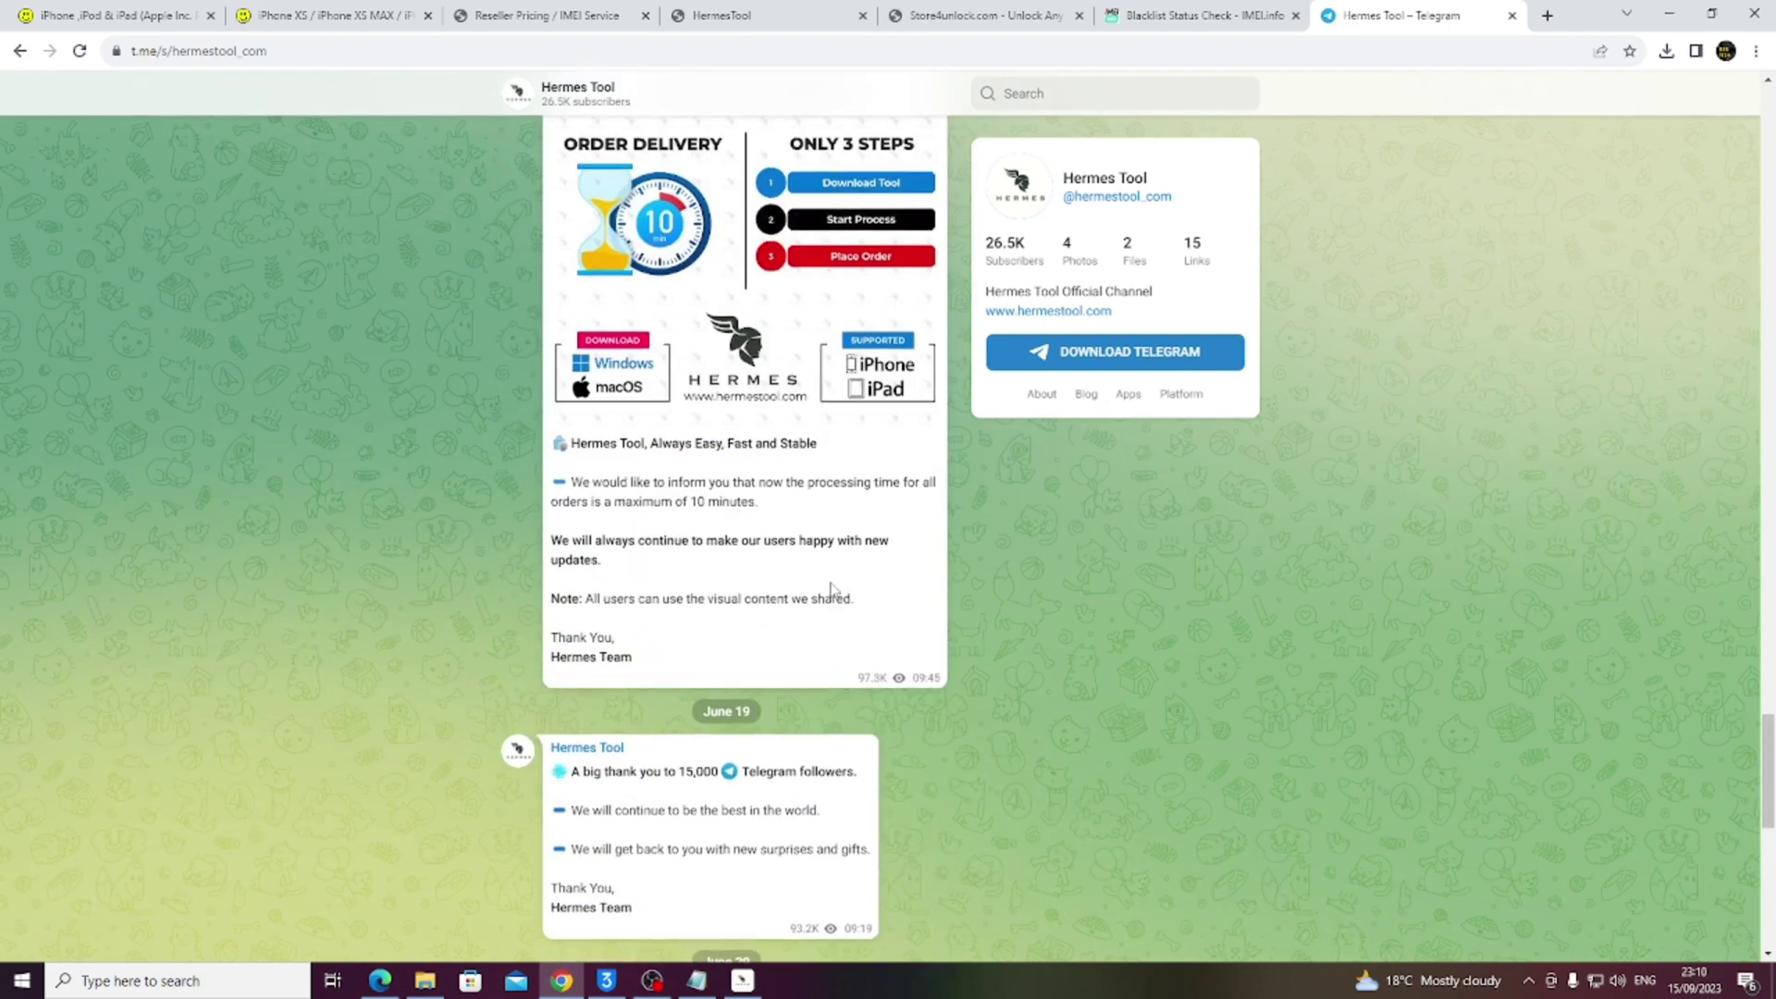
scroll(1146, 594, up, 1)
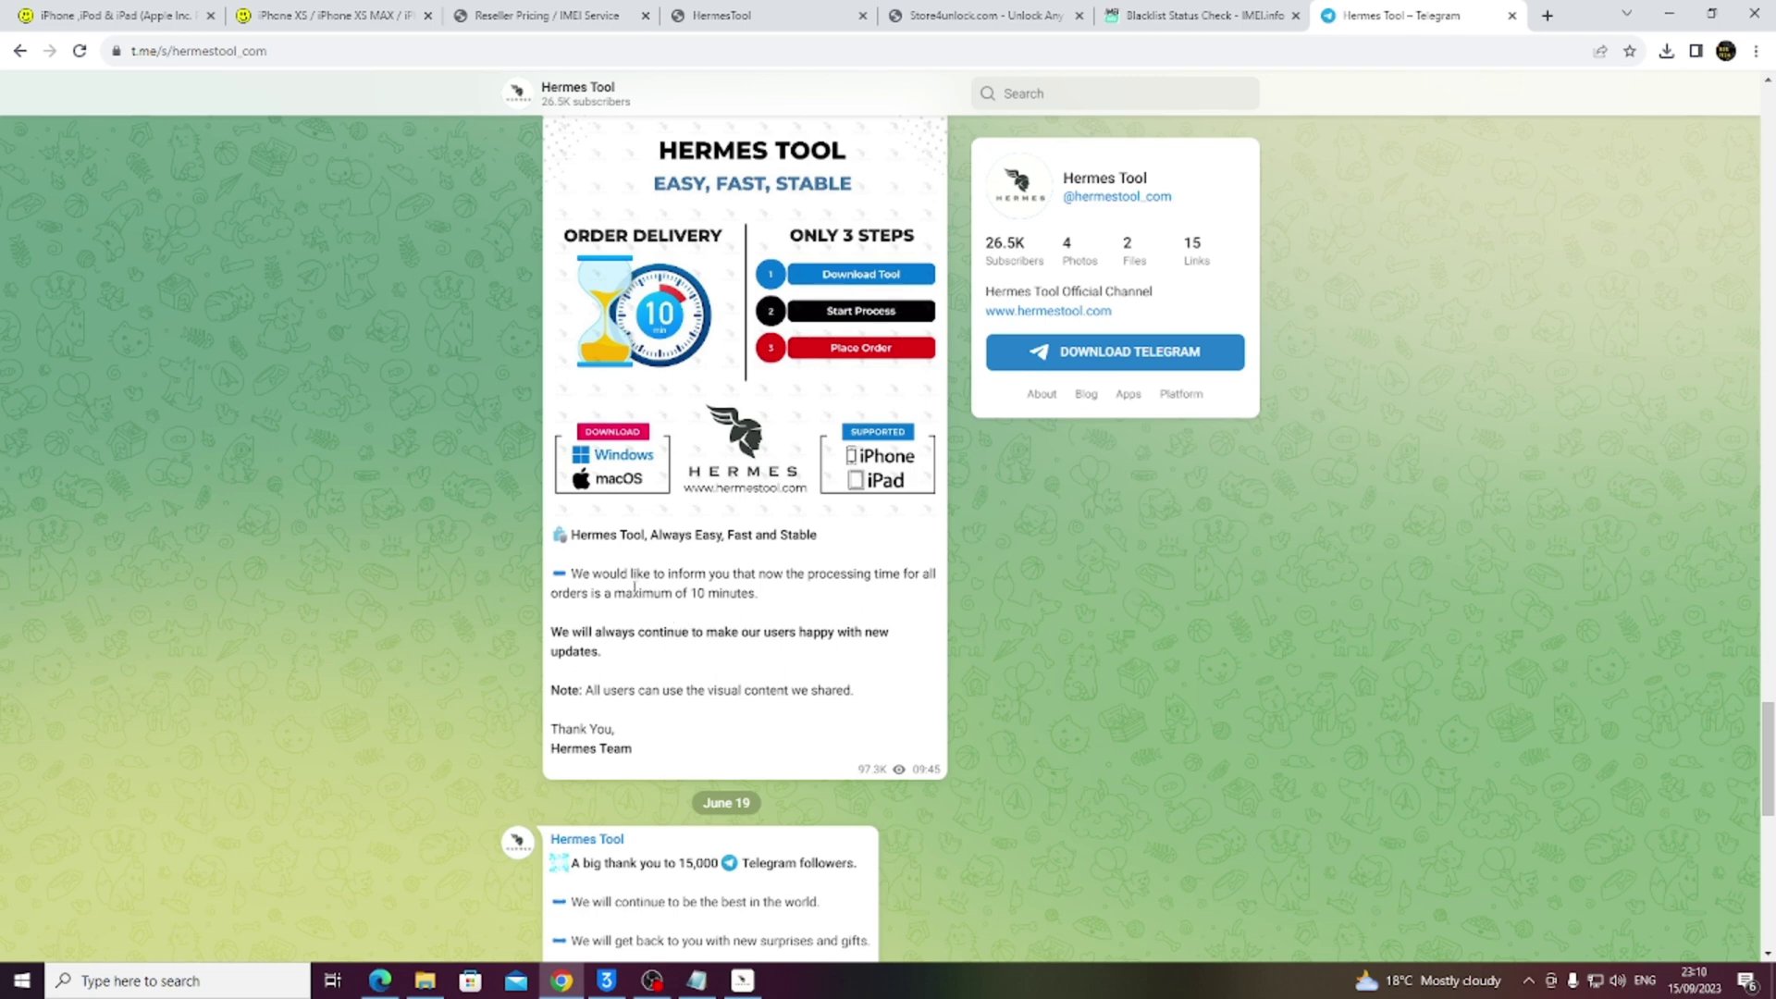
scroll(633, 585, up, 1)
scroll(635, 622, up, 1)
scroll(777, 494, down, 1)
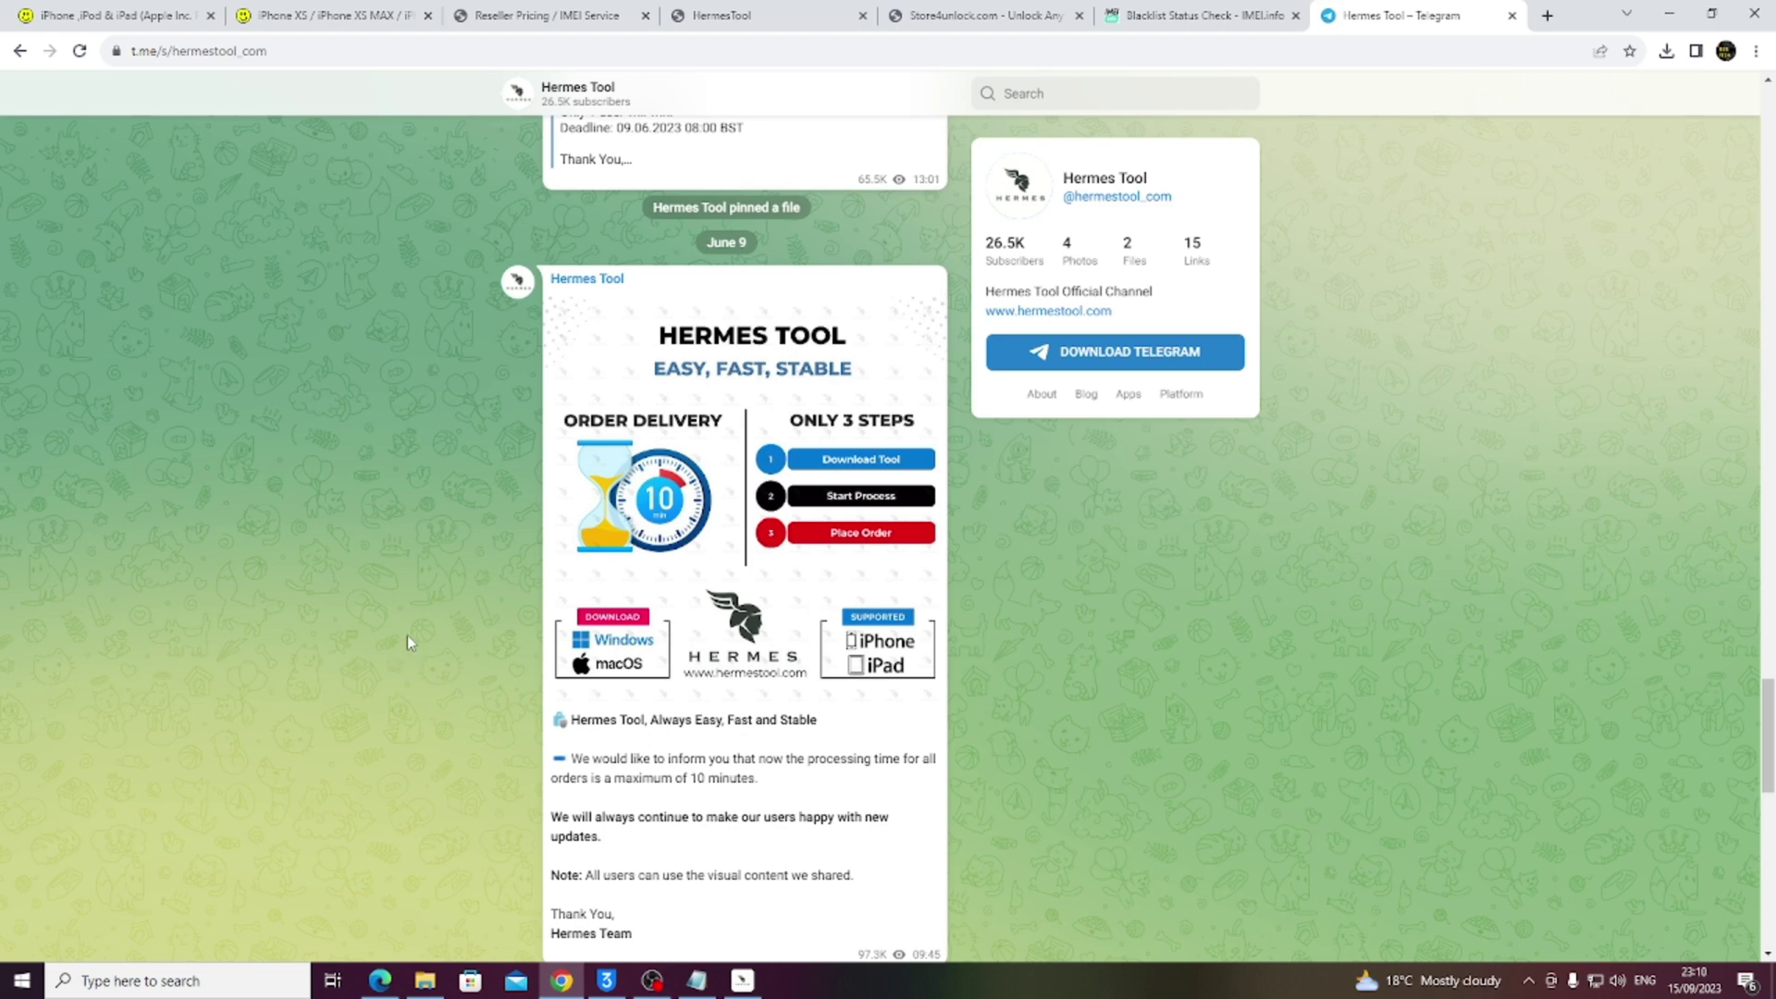
scroll(406, 636, down, 1)
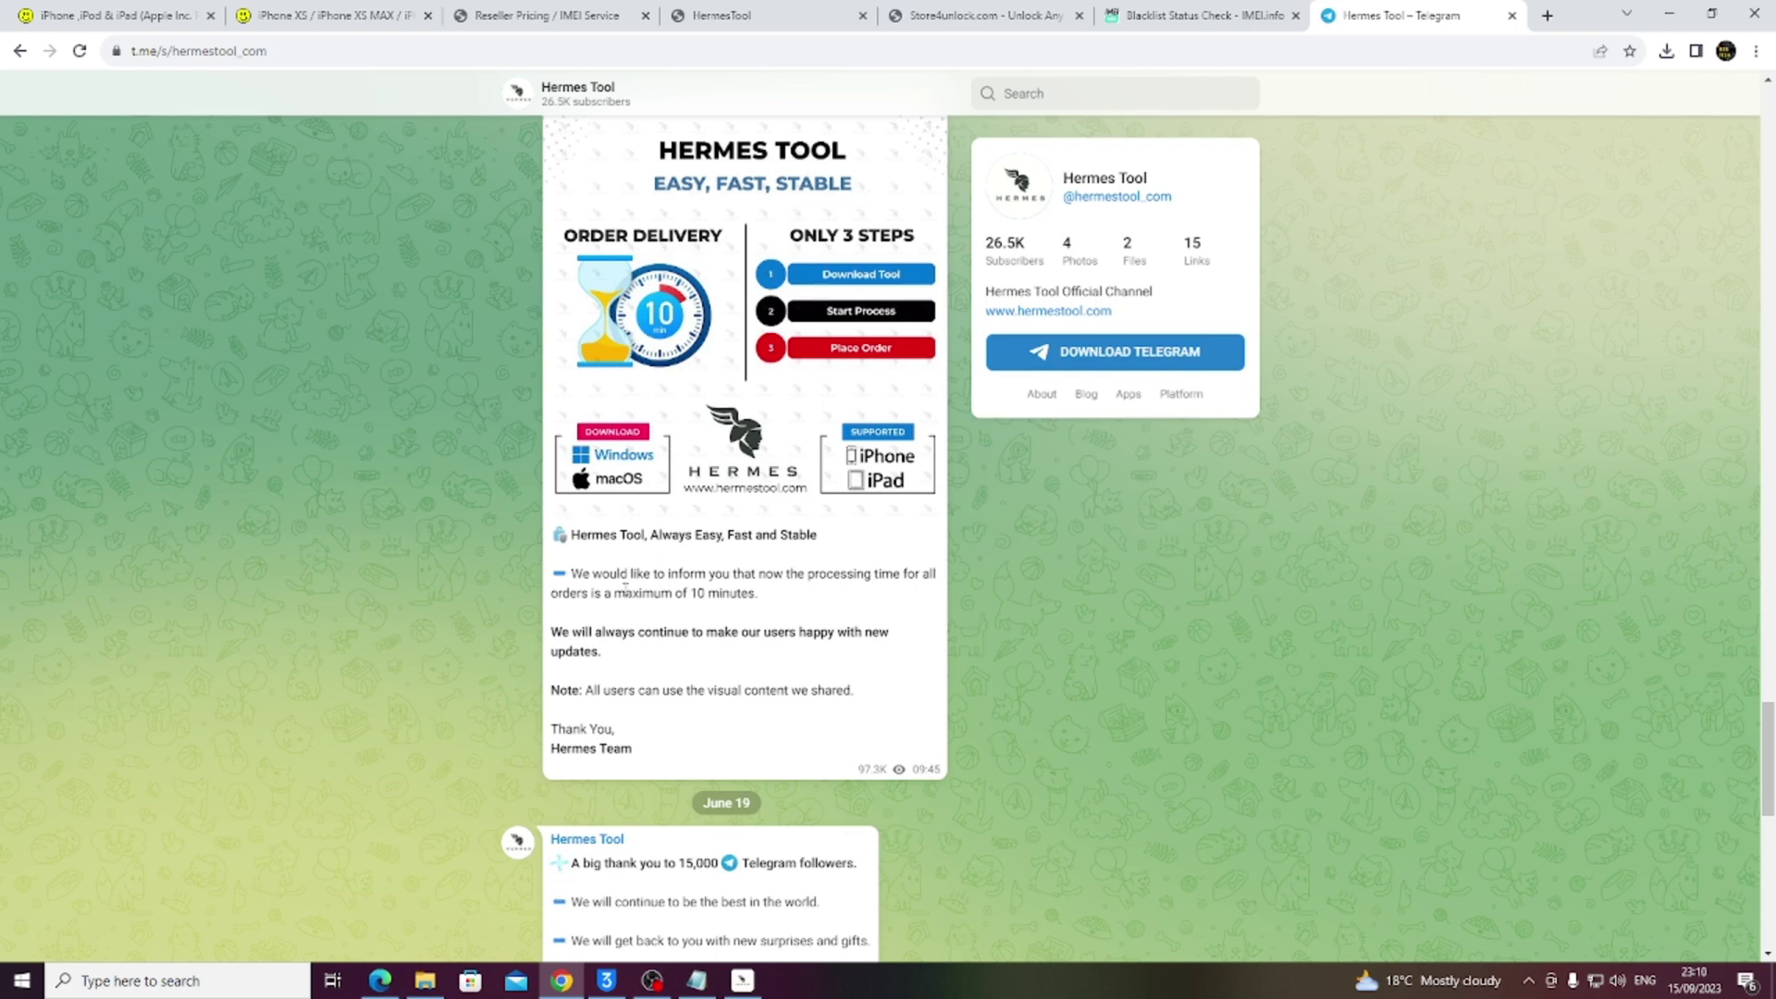
drag(569, 580, 863, 590)
click(895, 594)
drag(561, 594, 616, 594)
click(782, 607)
drag(559, 690, 637, 690)
click(708, 690)
scroll(770, 473, up, 2)
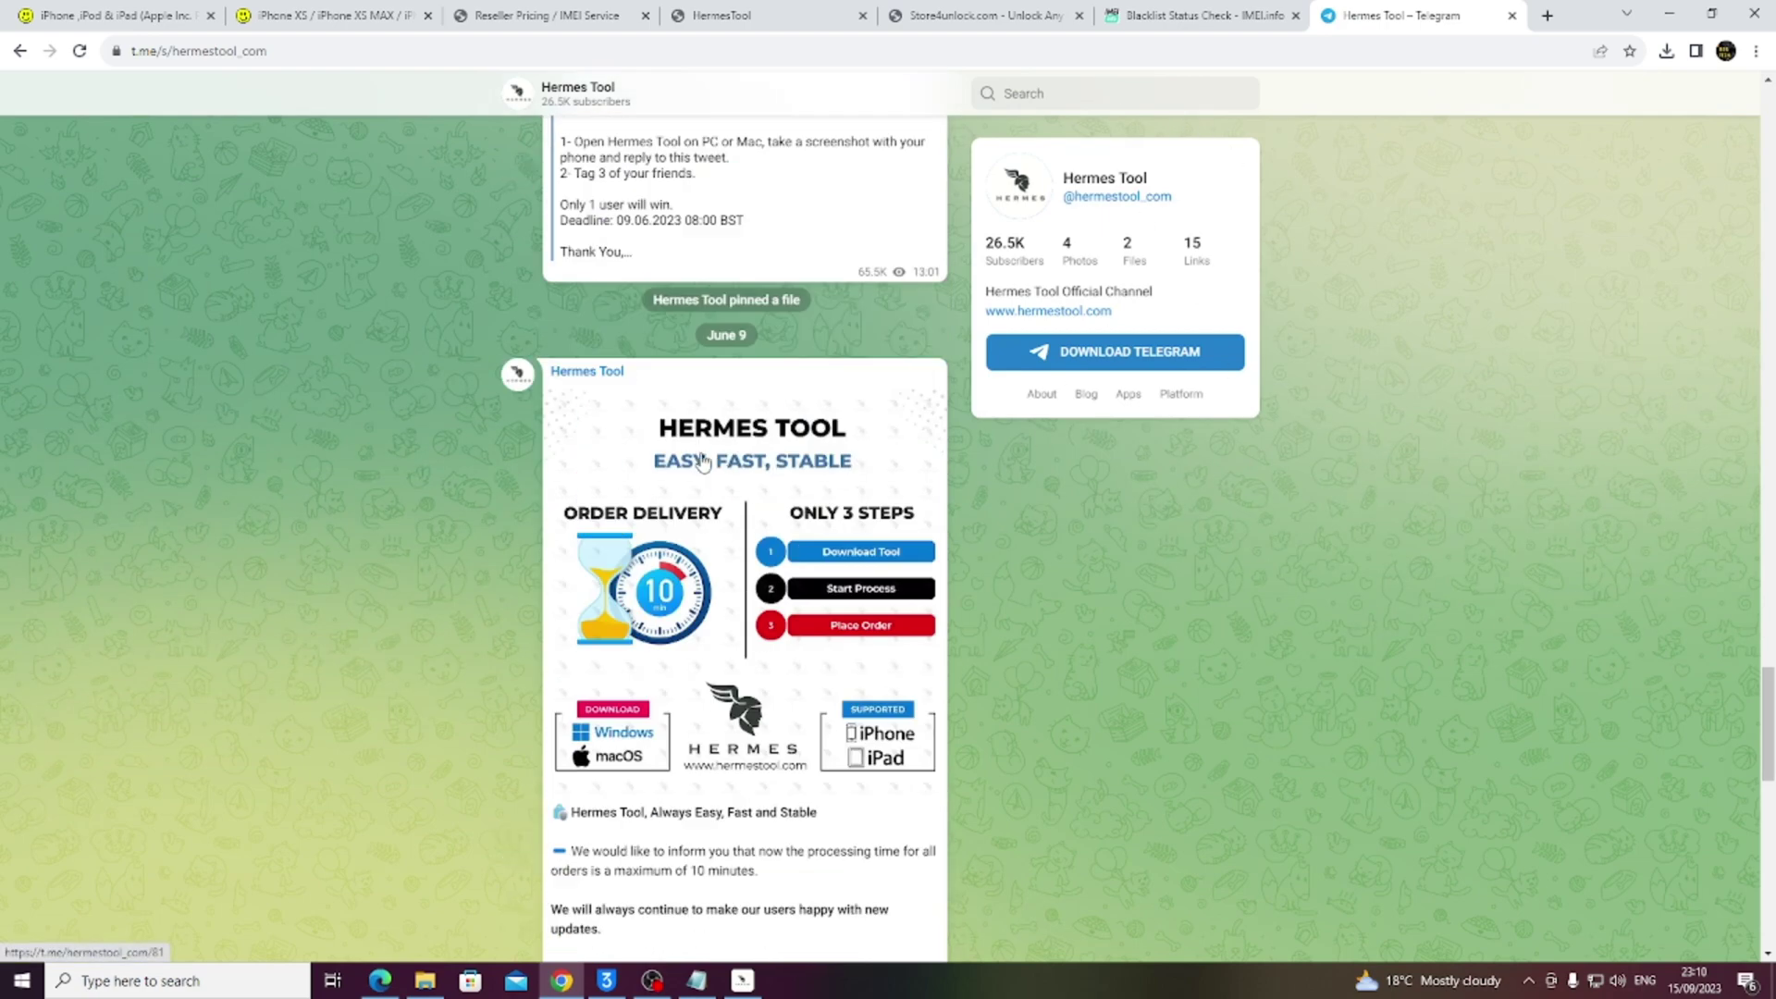
click(1207, 15)
Go to Store4unlock and open its IMEI service ordering page.
click(1001, 12)
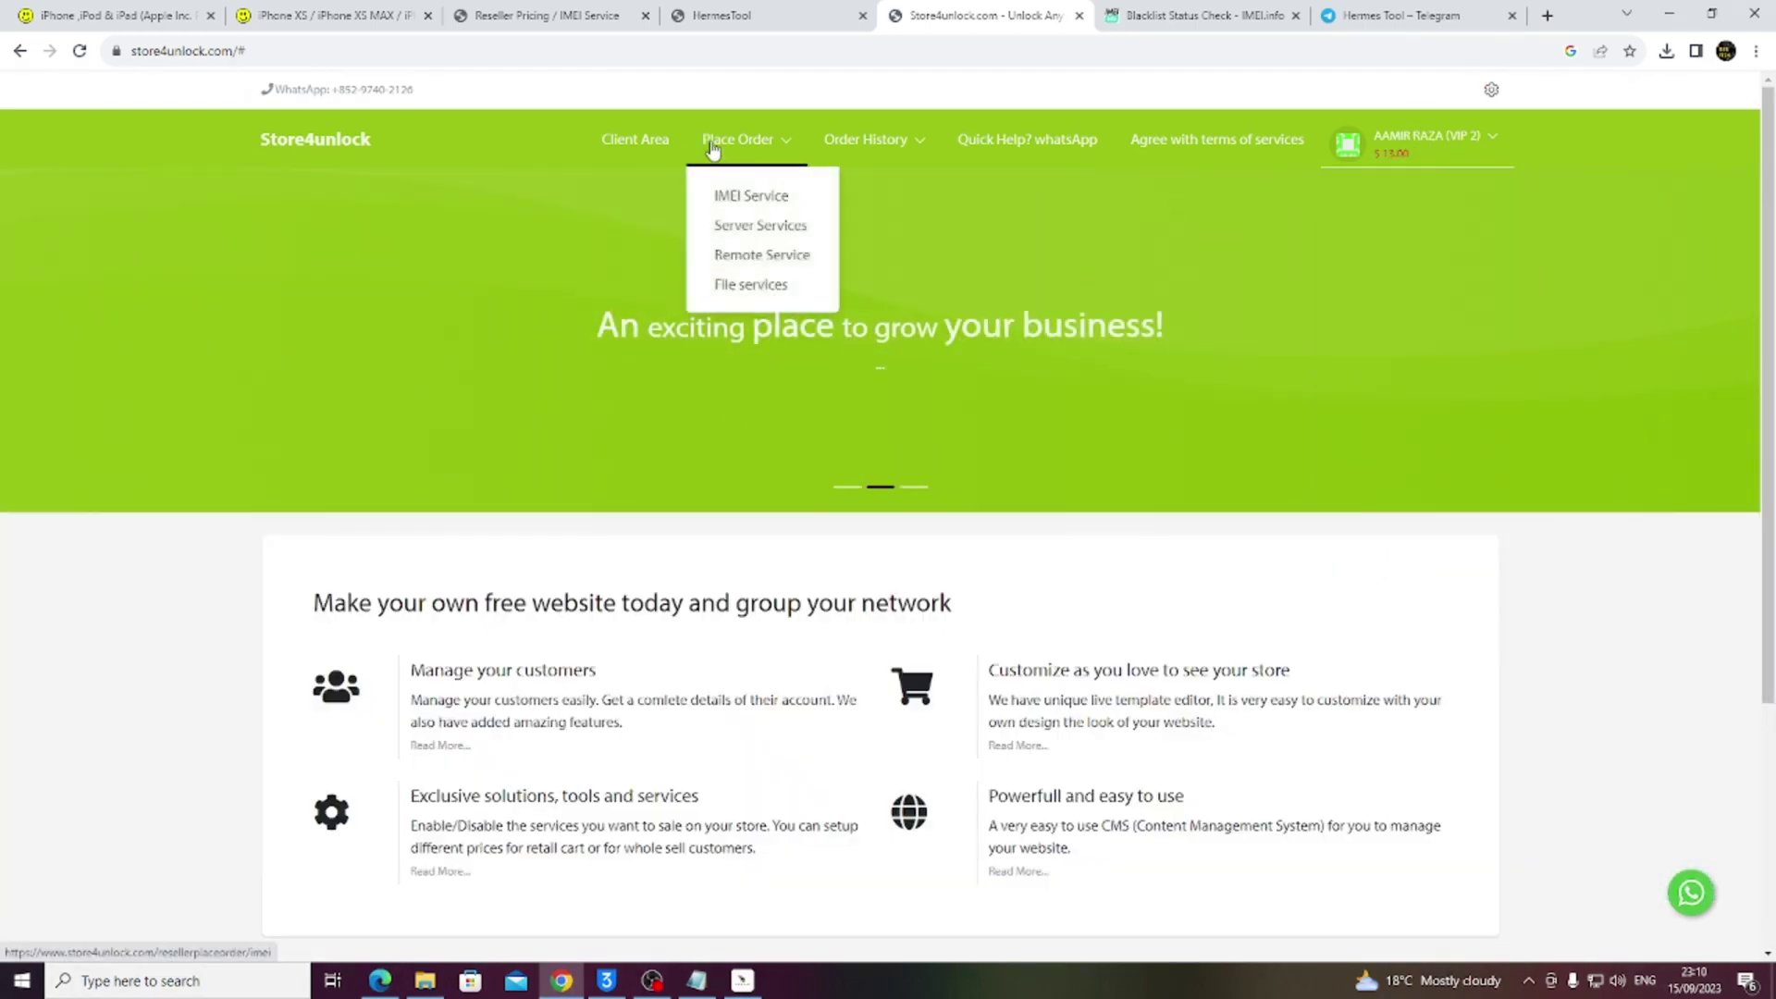
mouse_move(738, 140)
click(739, 203)
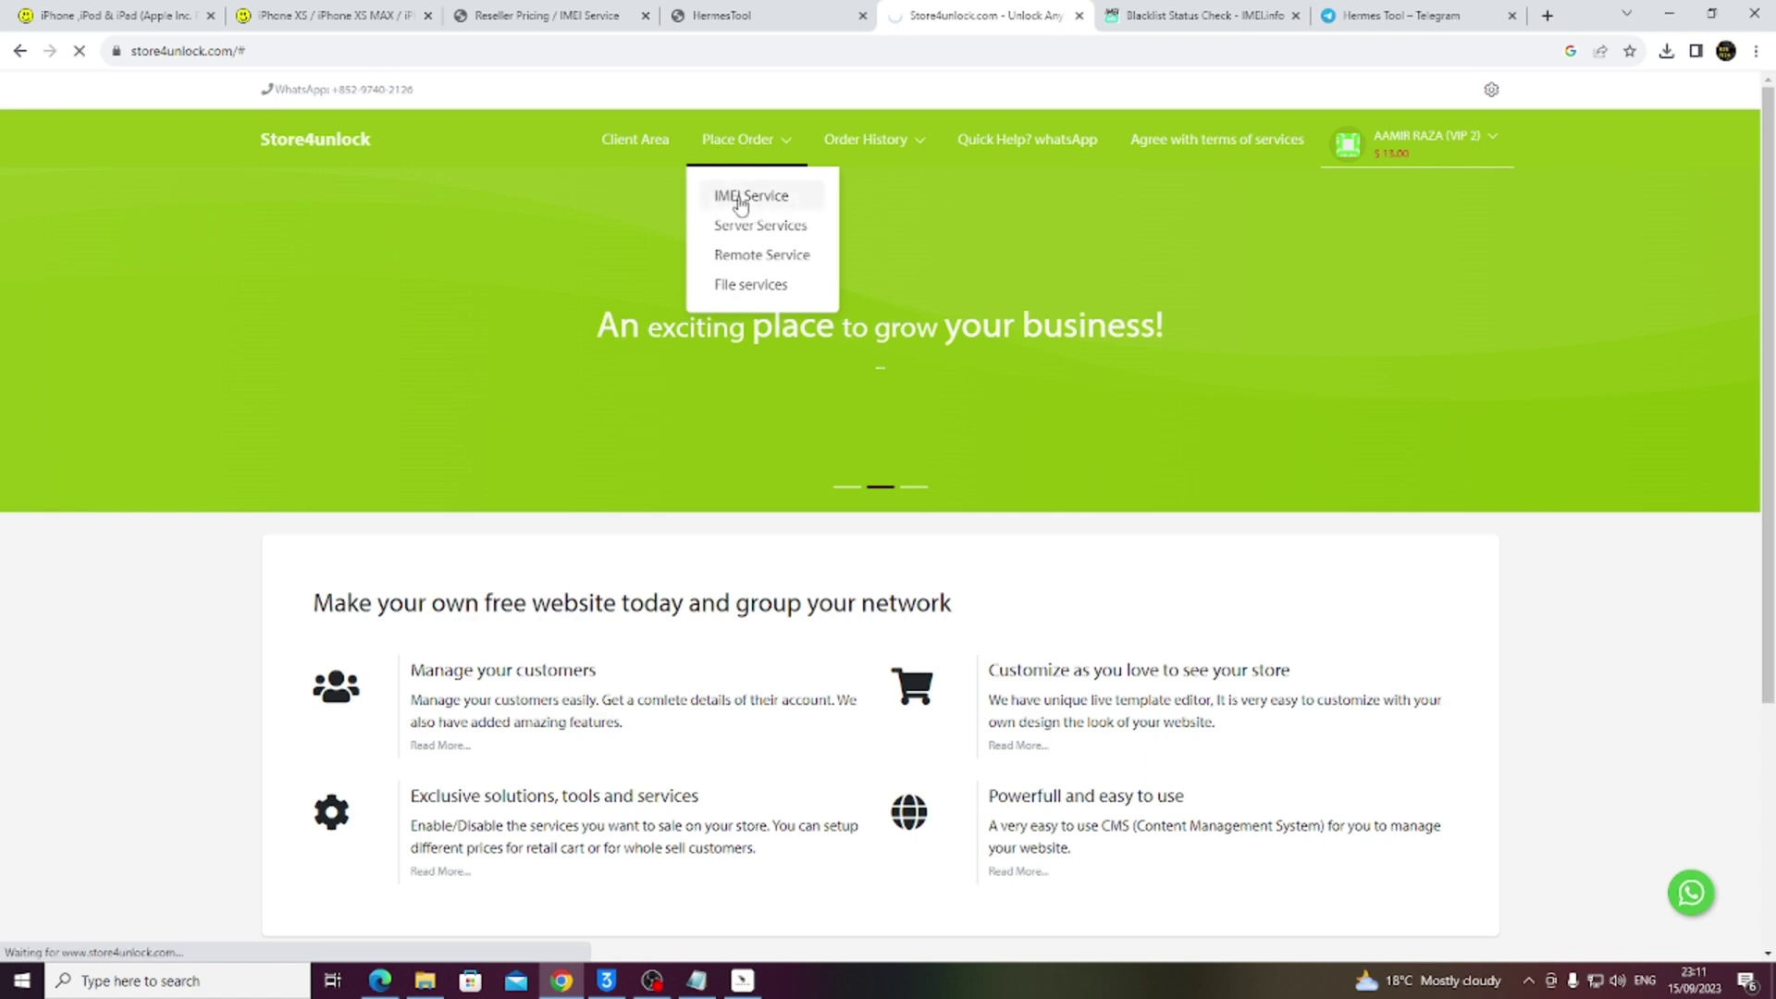
scroll(405, 591, down, 5)
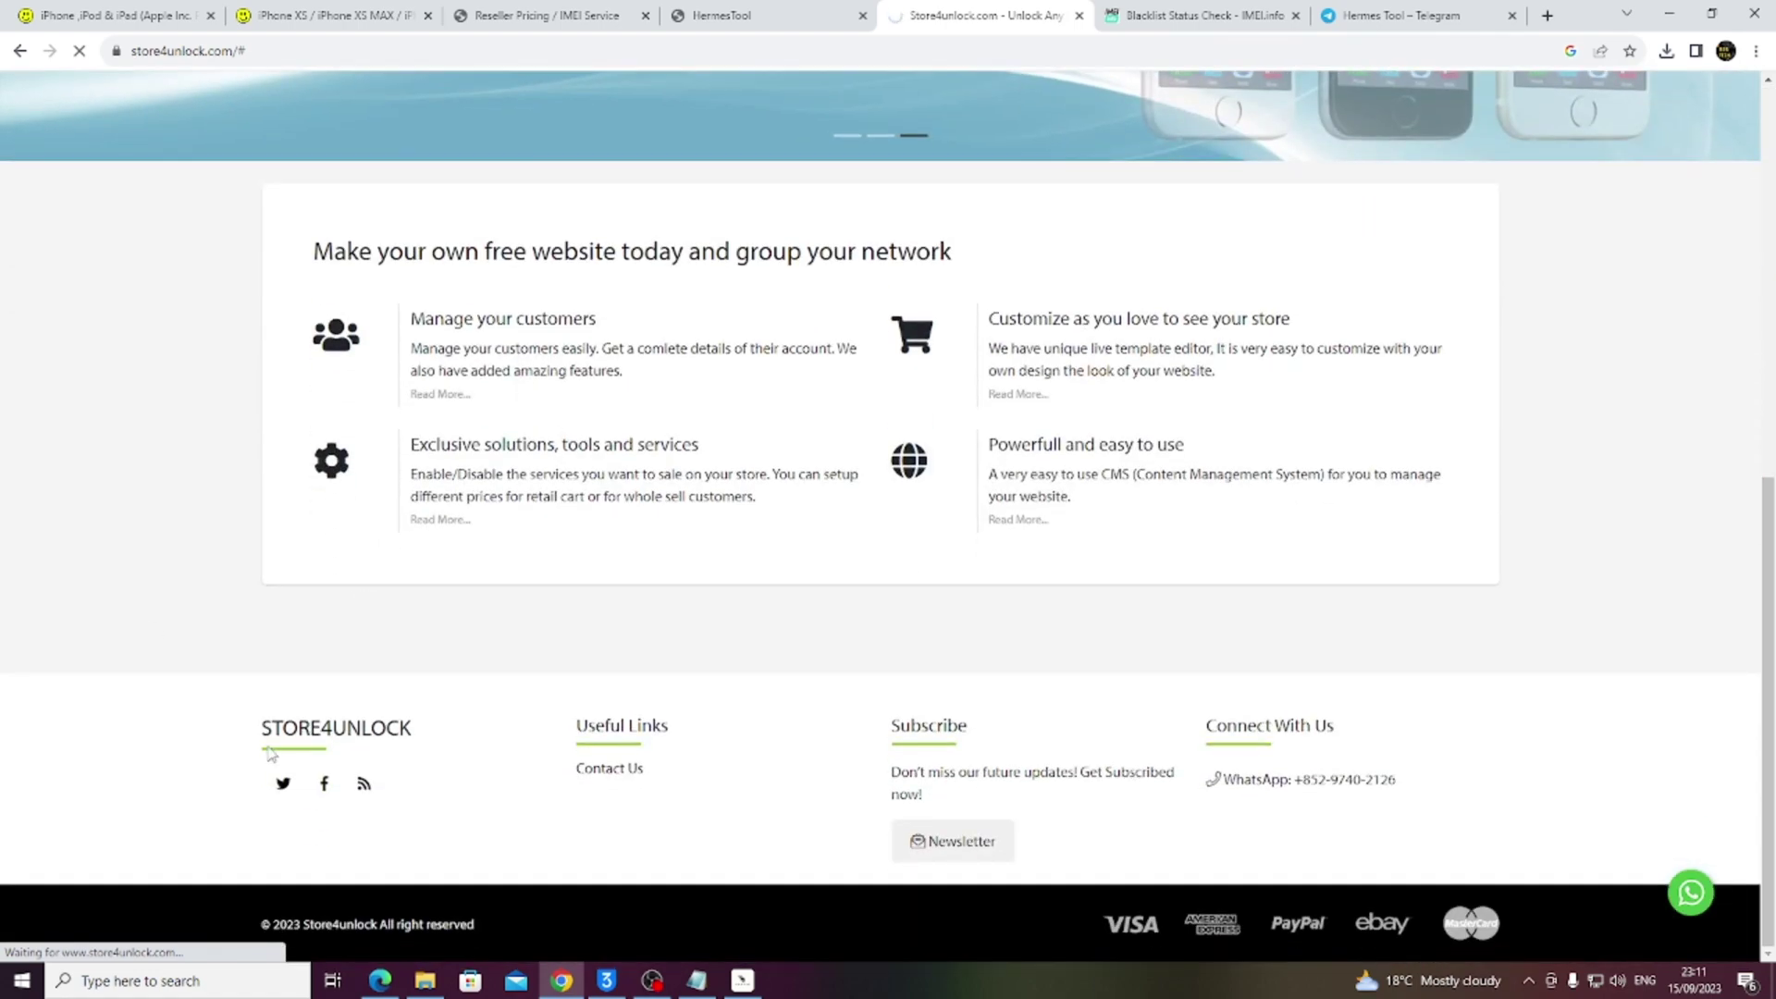
drag(262, 736, 429, 730)
click(453, 734)
scroll(453, 734, up, 5)
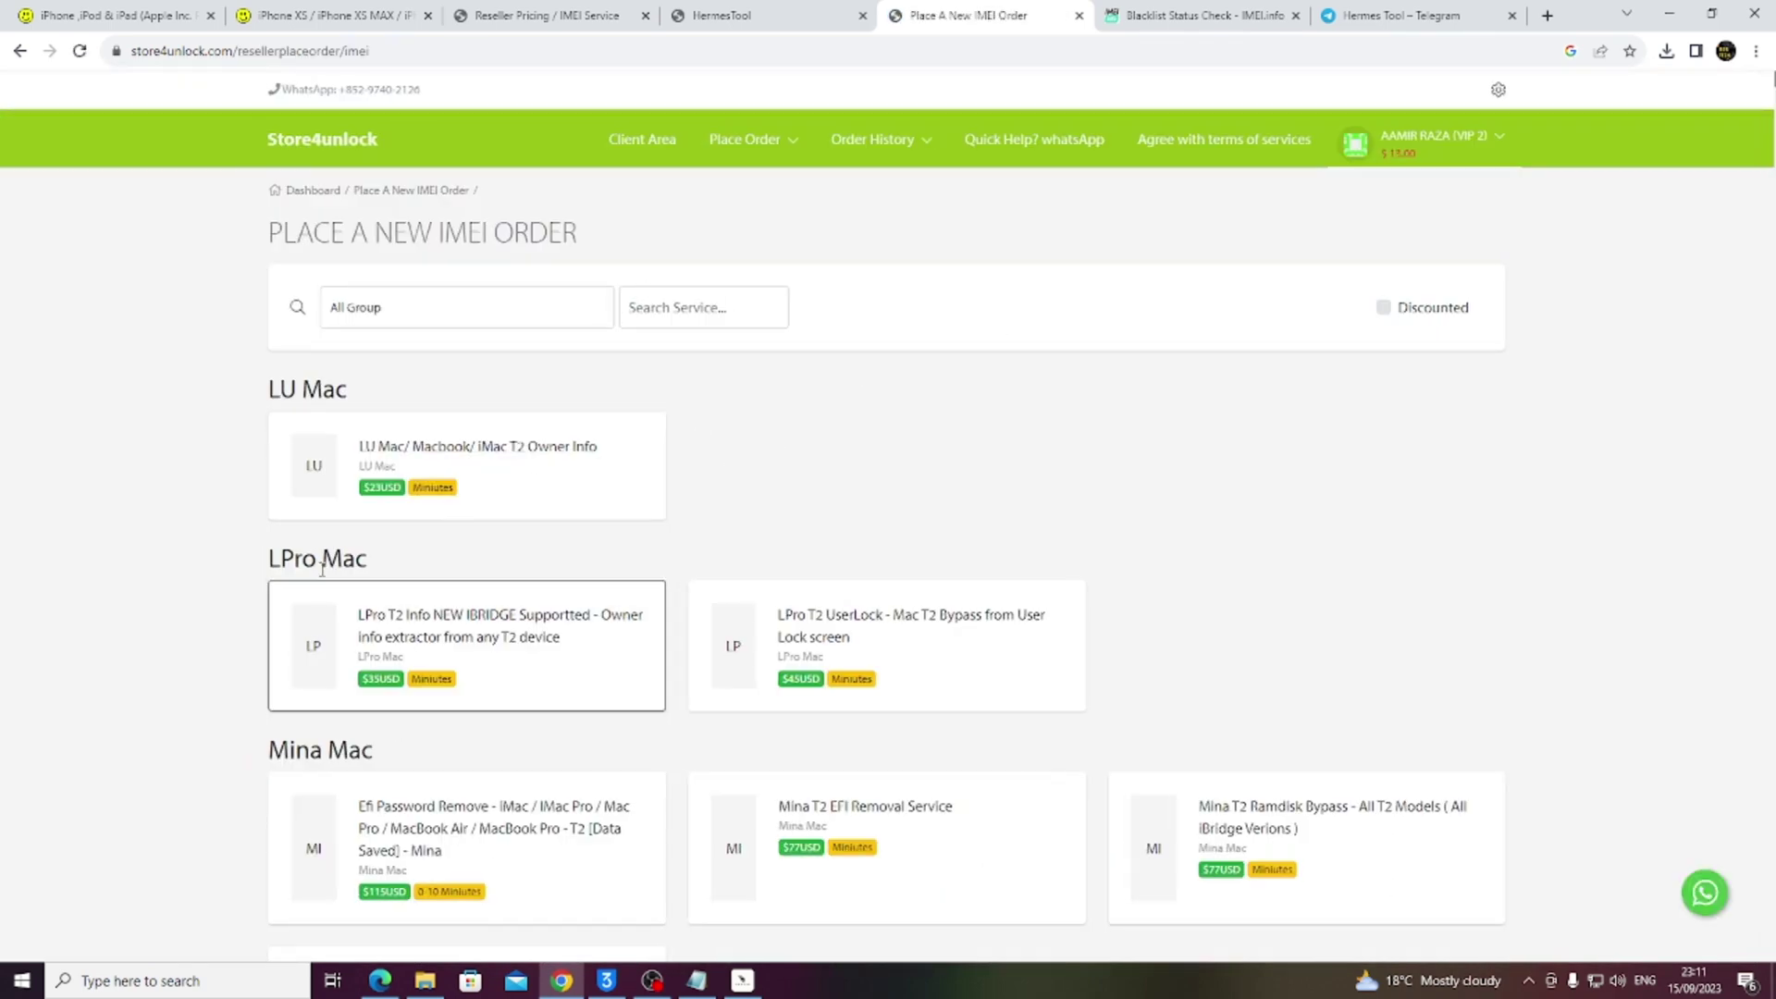
scroll(180, 606, down, 4)
scroll(178, 606, down, 4)
scroll(178, 607, down, 2)
scroll(179, 610, up, 4)
scroll(290, 682, up, 3)
Browse the catalogue to the Mina Open Menu and iKey Prime headings, then start a new tab.
drag(271, 664, 474, 662)
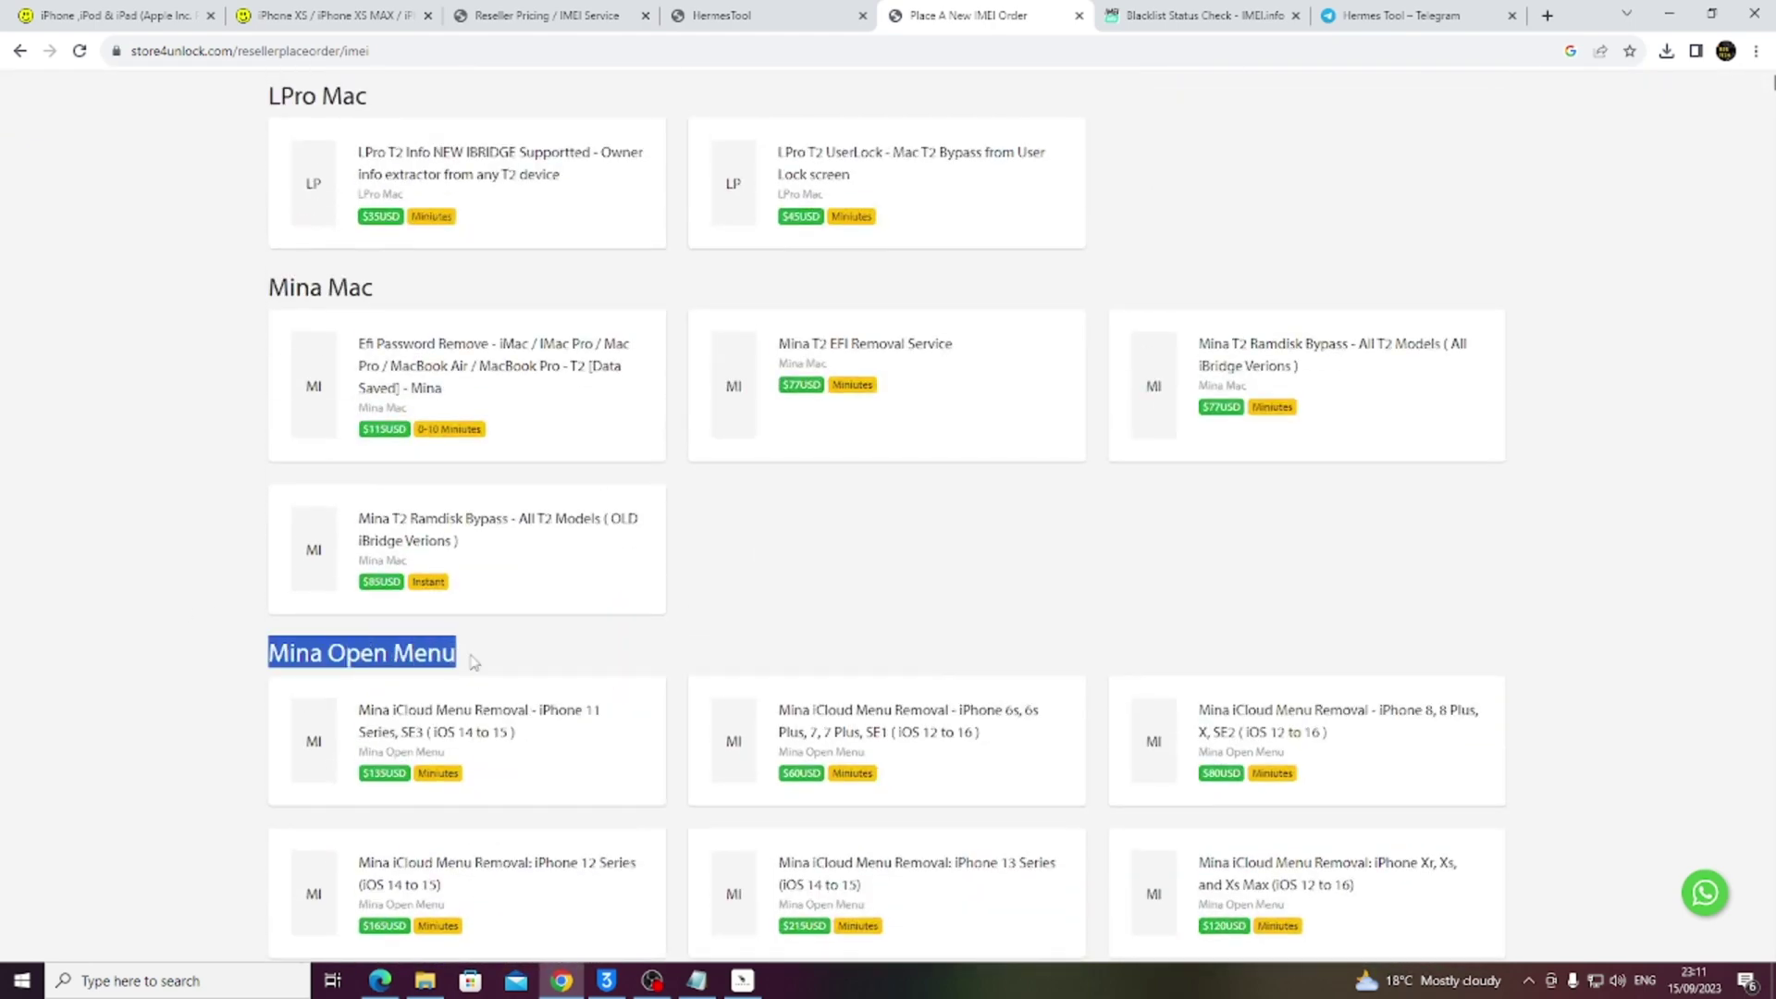
scroll(253, 350, up, 2)
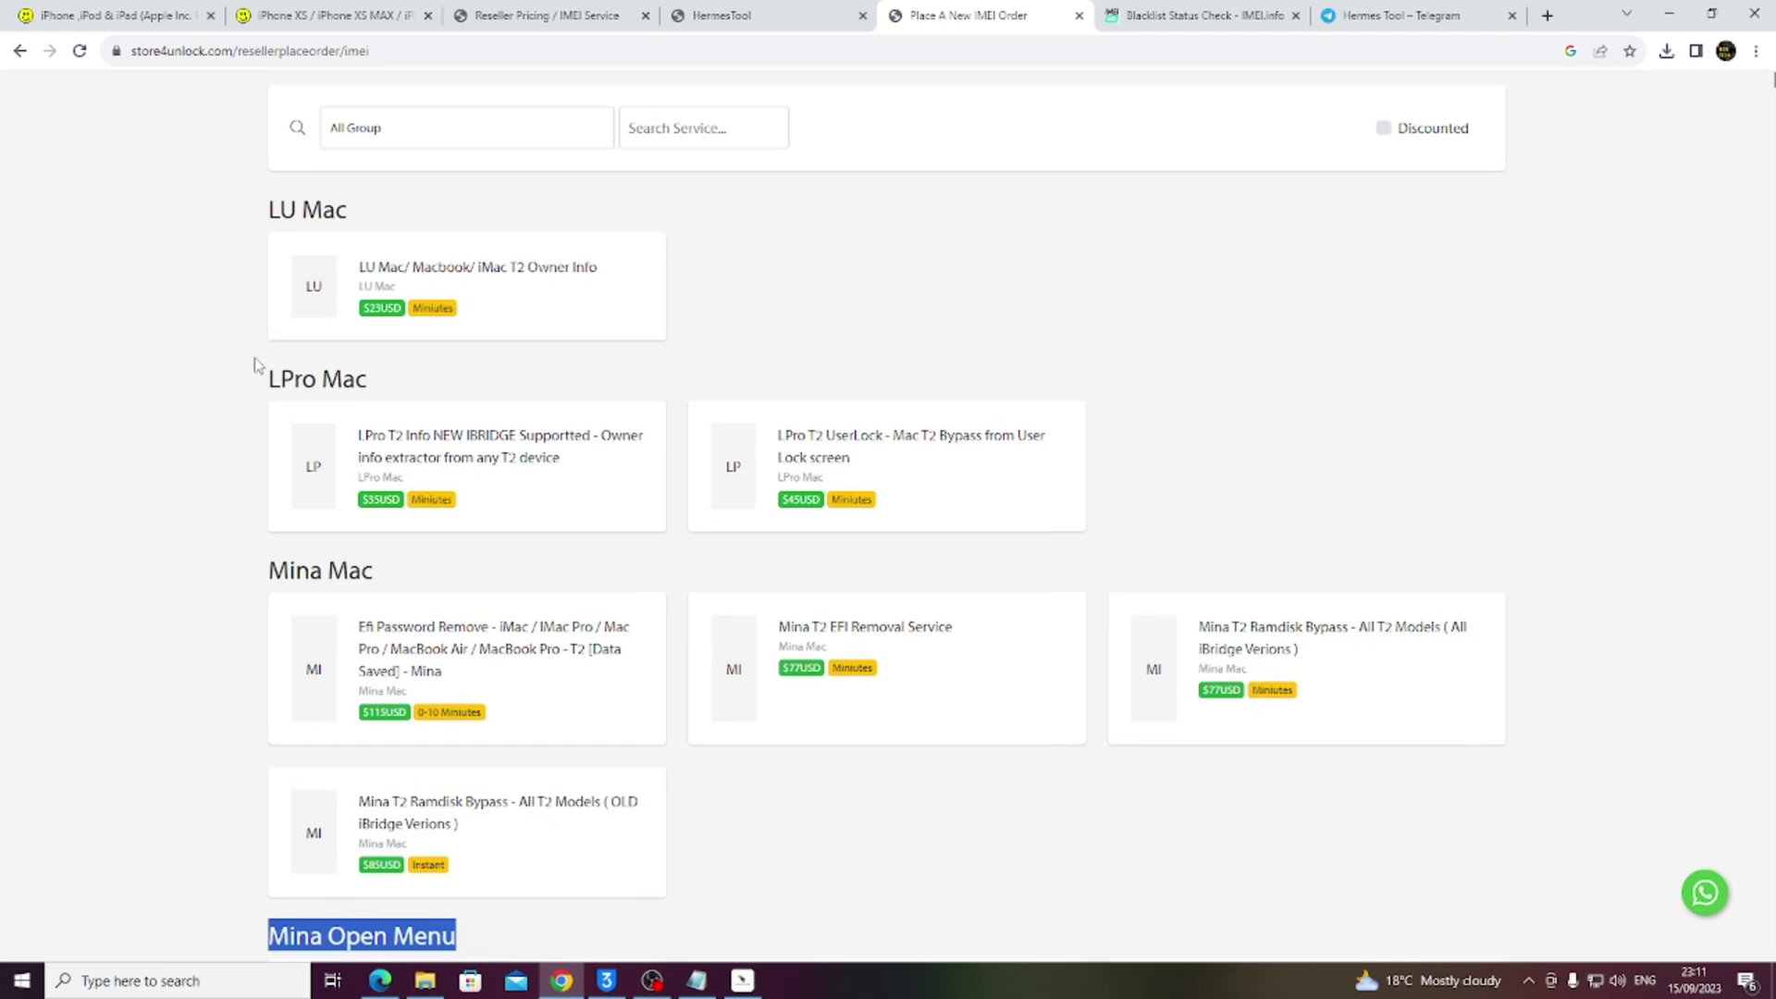
scroll(250, 416, up, 1)
scroll(347, 416, down, 2)
scroll(278, 542, down, 8)
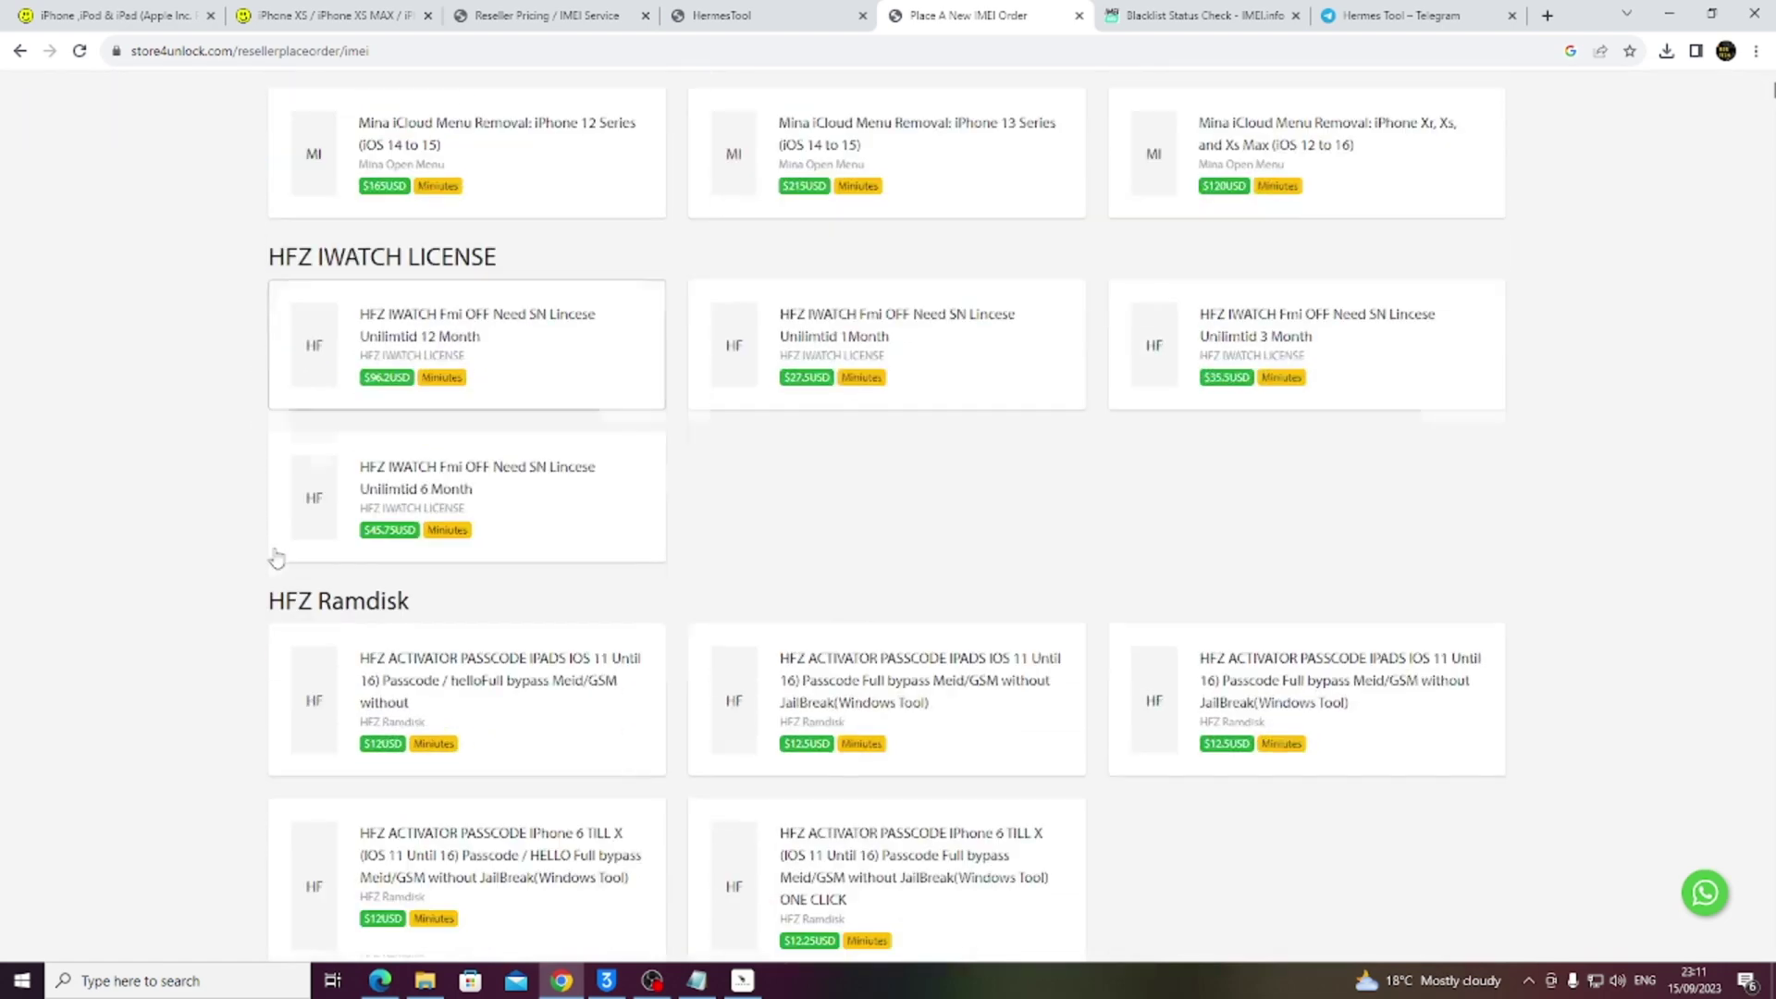
scroll(264, 611, down, 2)
scroll(223, 621, down, 2)
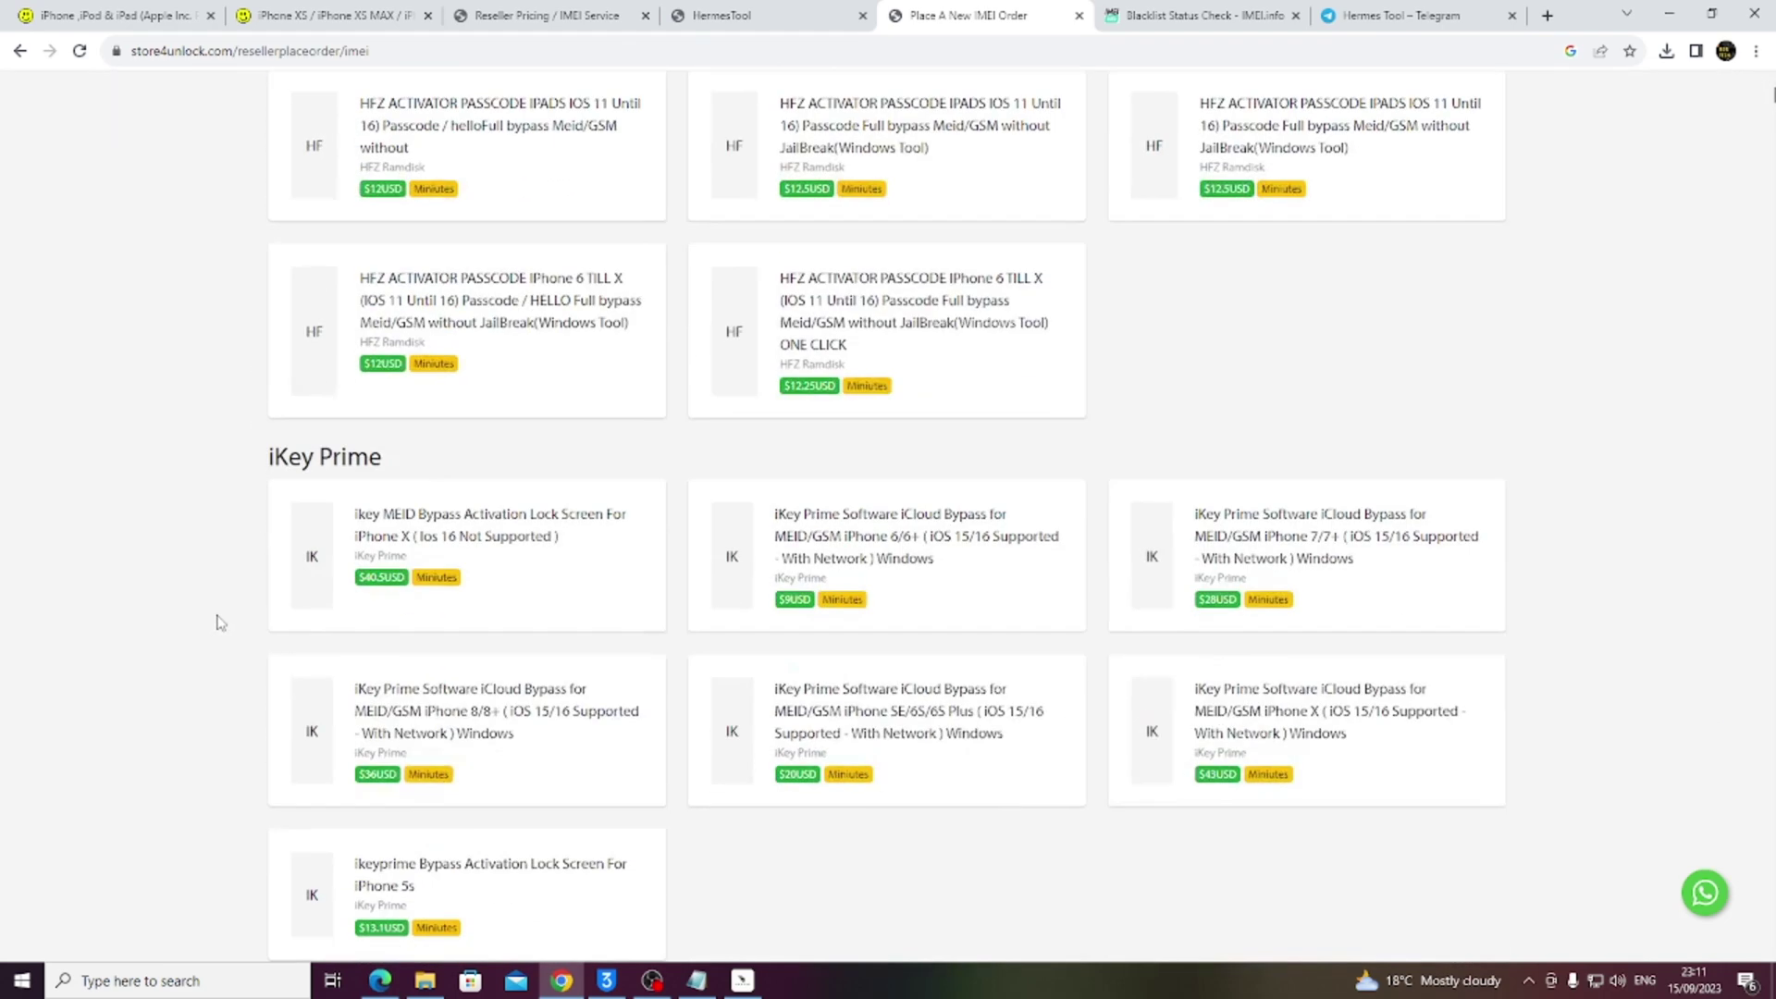
drag(269, 461, 421, 465)
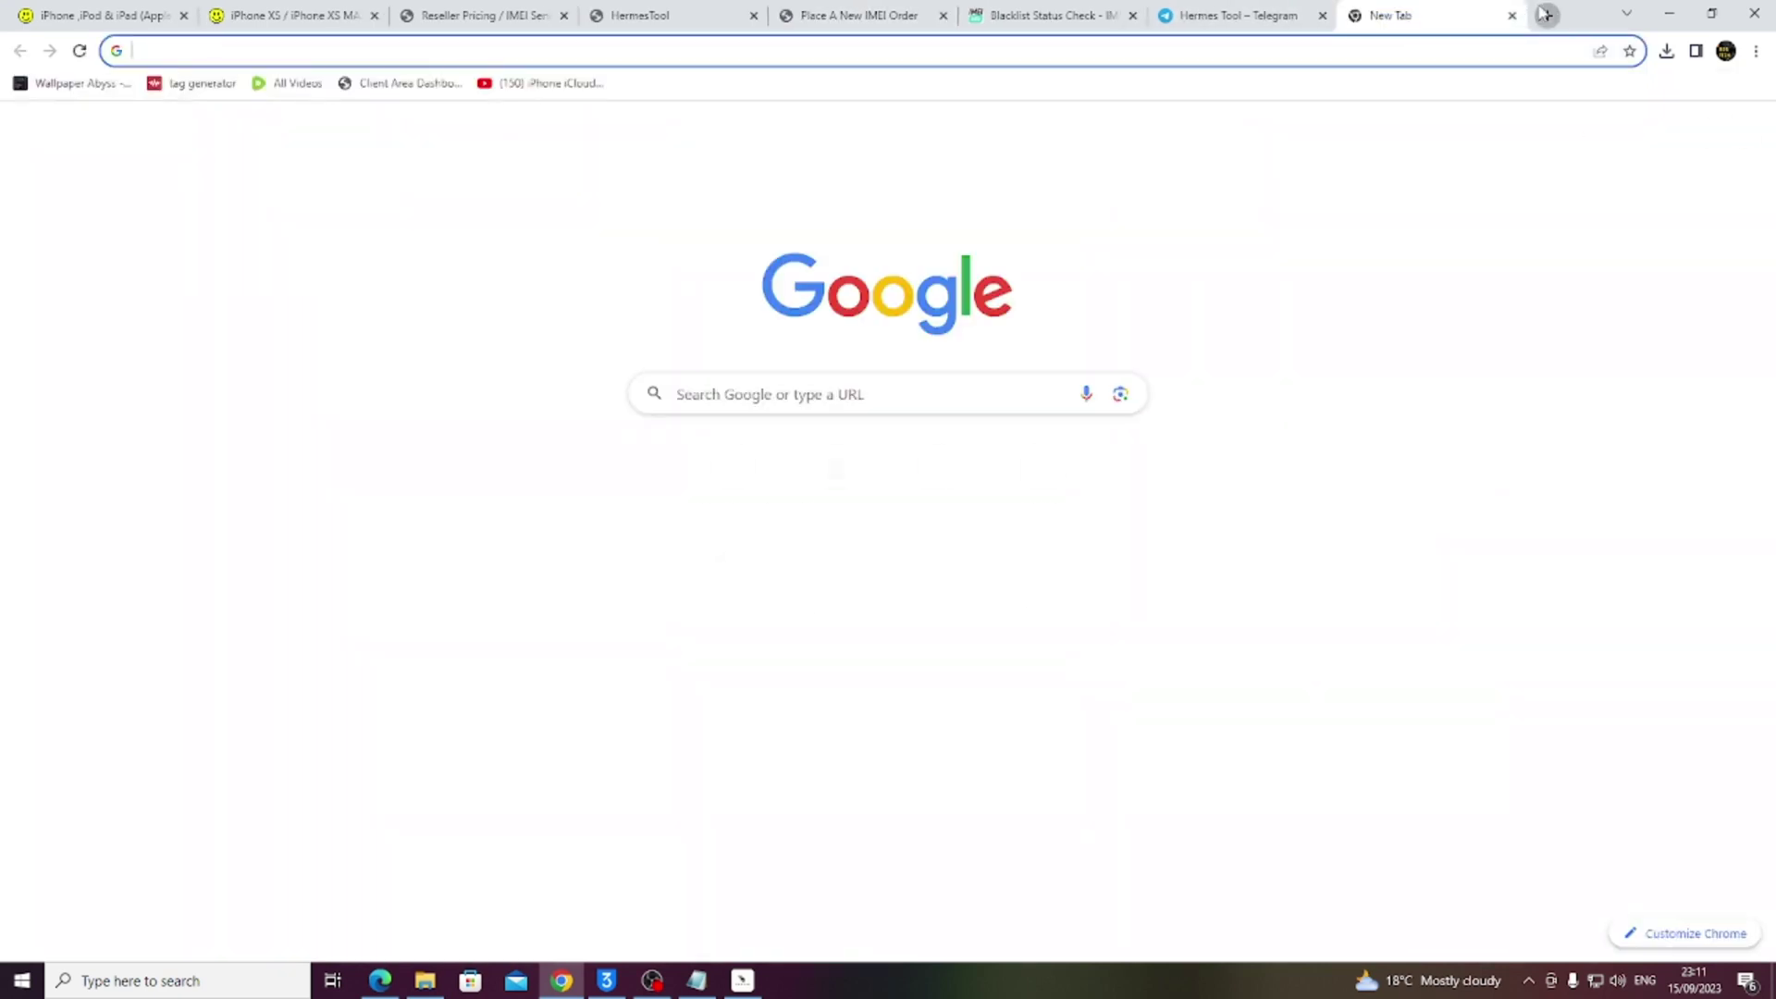
click(1545, 15)
text(youtube)
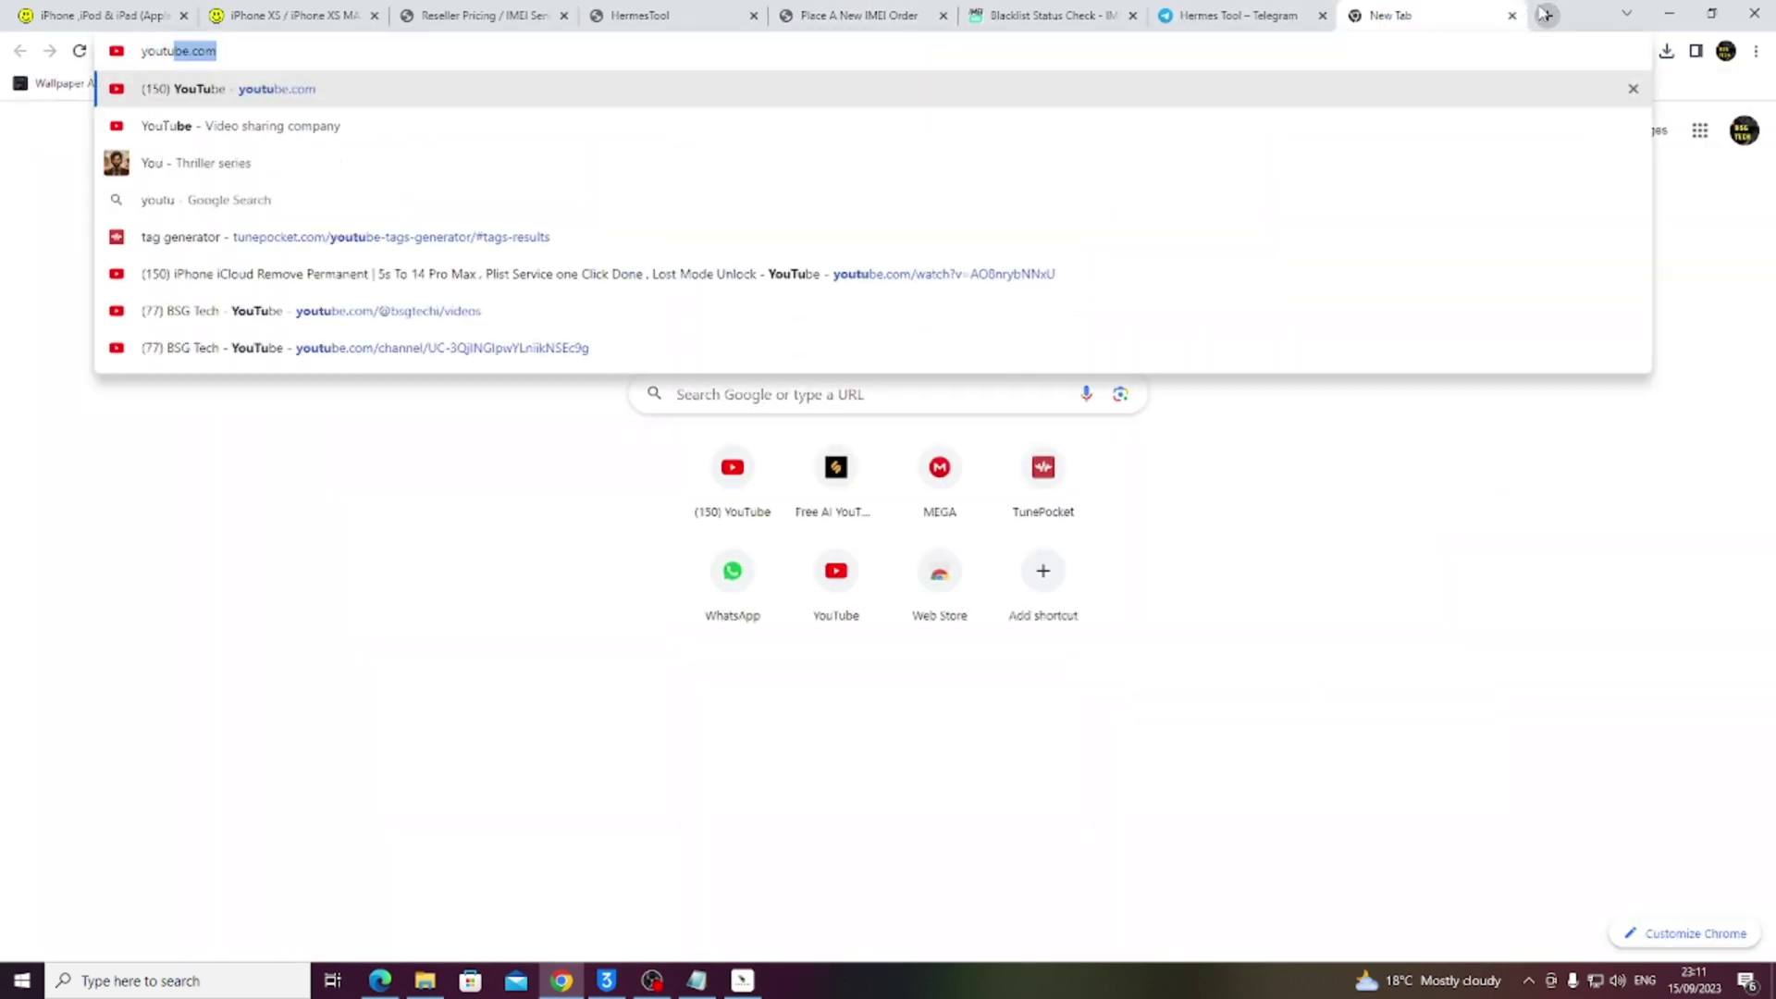
Search YouTube for 'iKey Prime', browse the results, then go back to the Store4unlock order page.
key(Return)
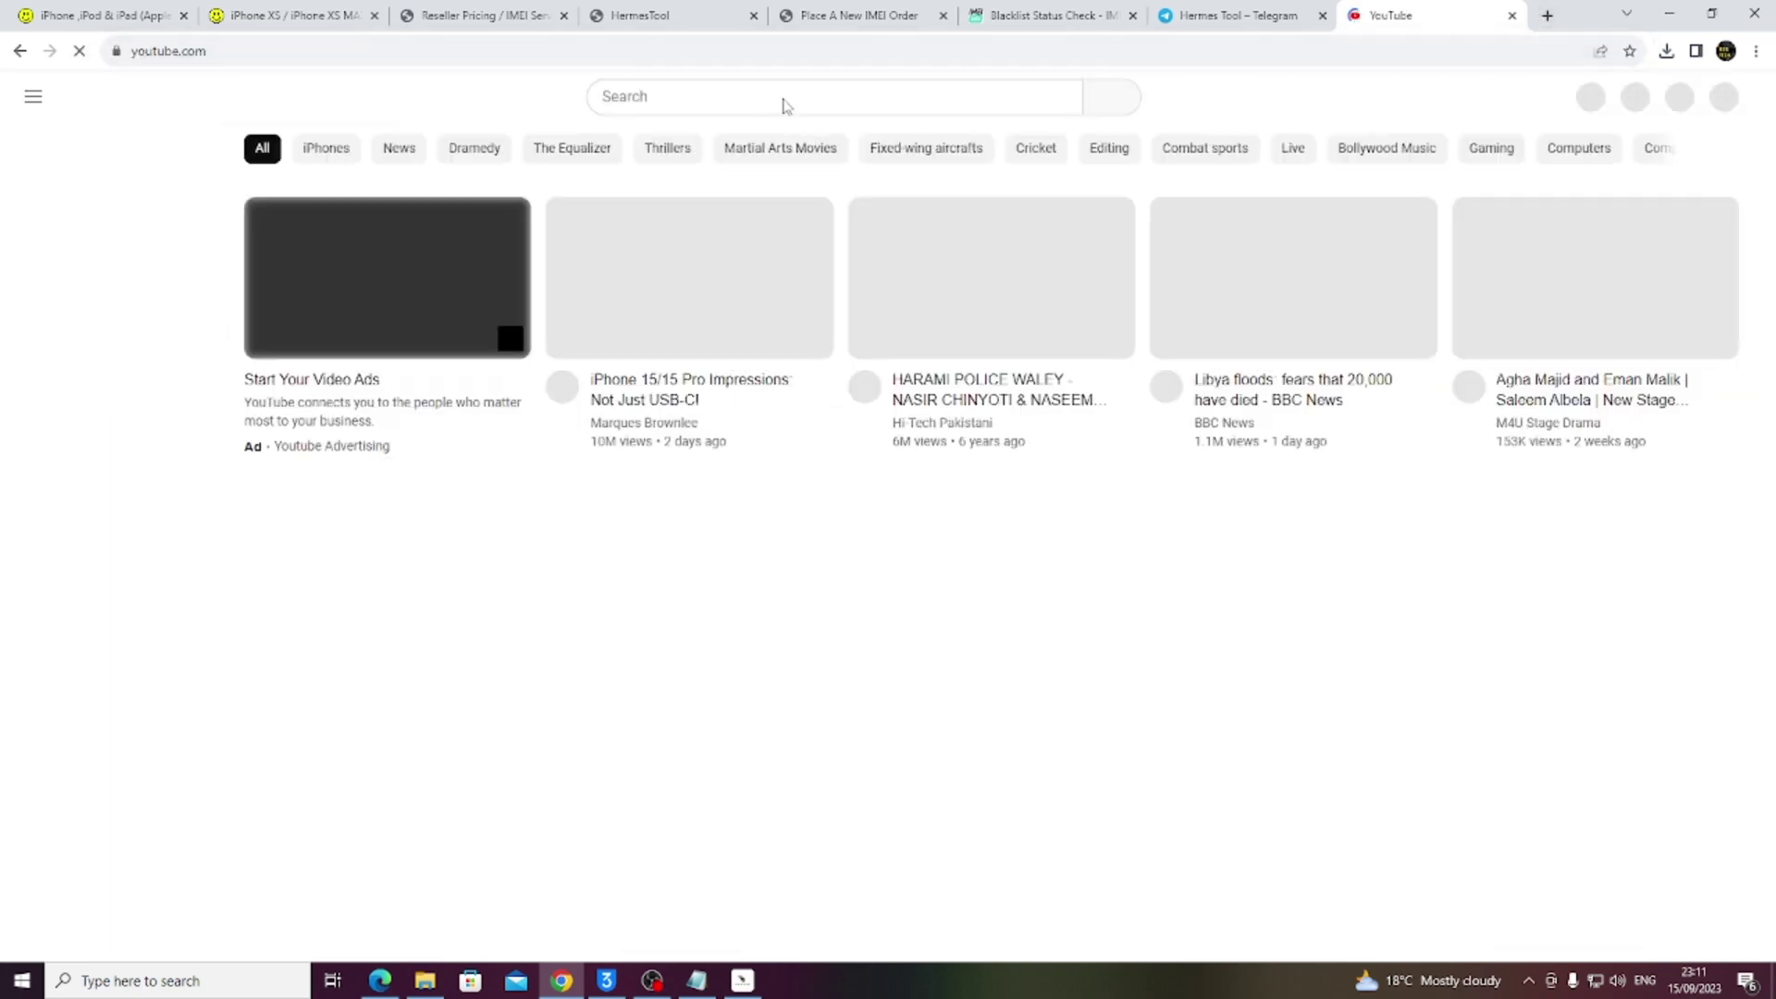
click(783, 99)
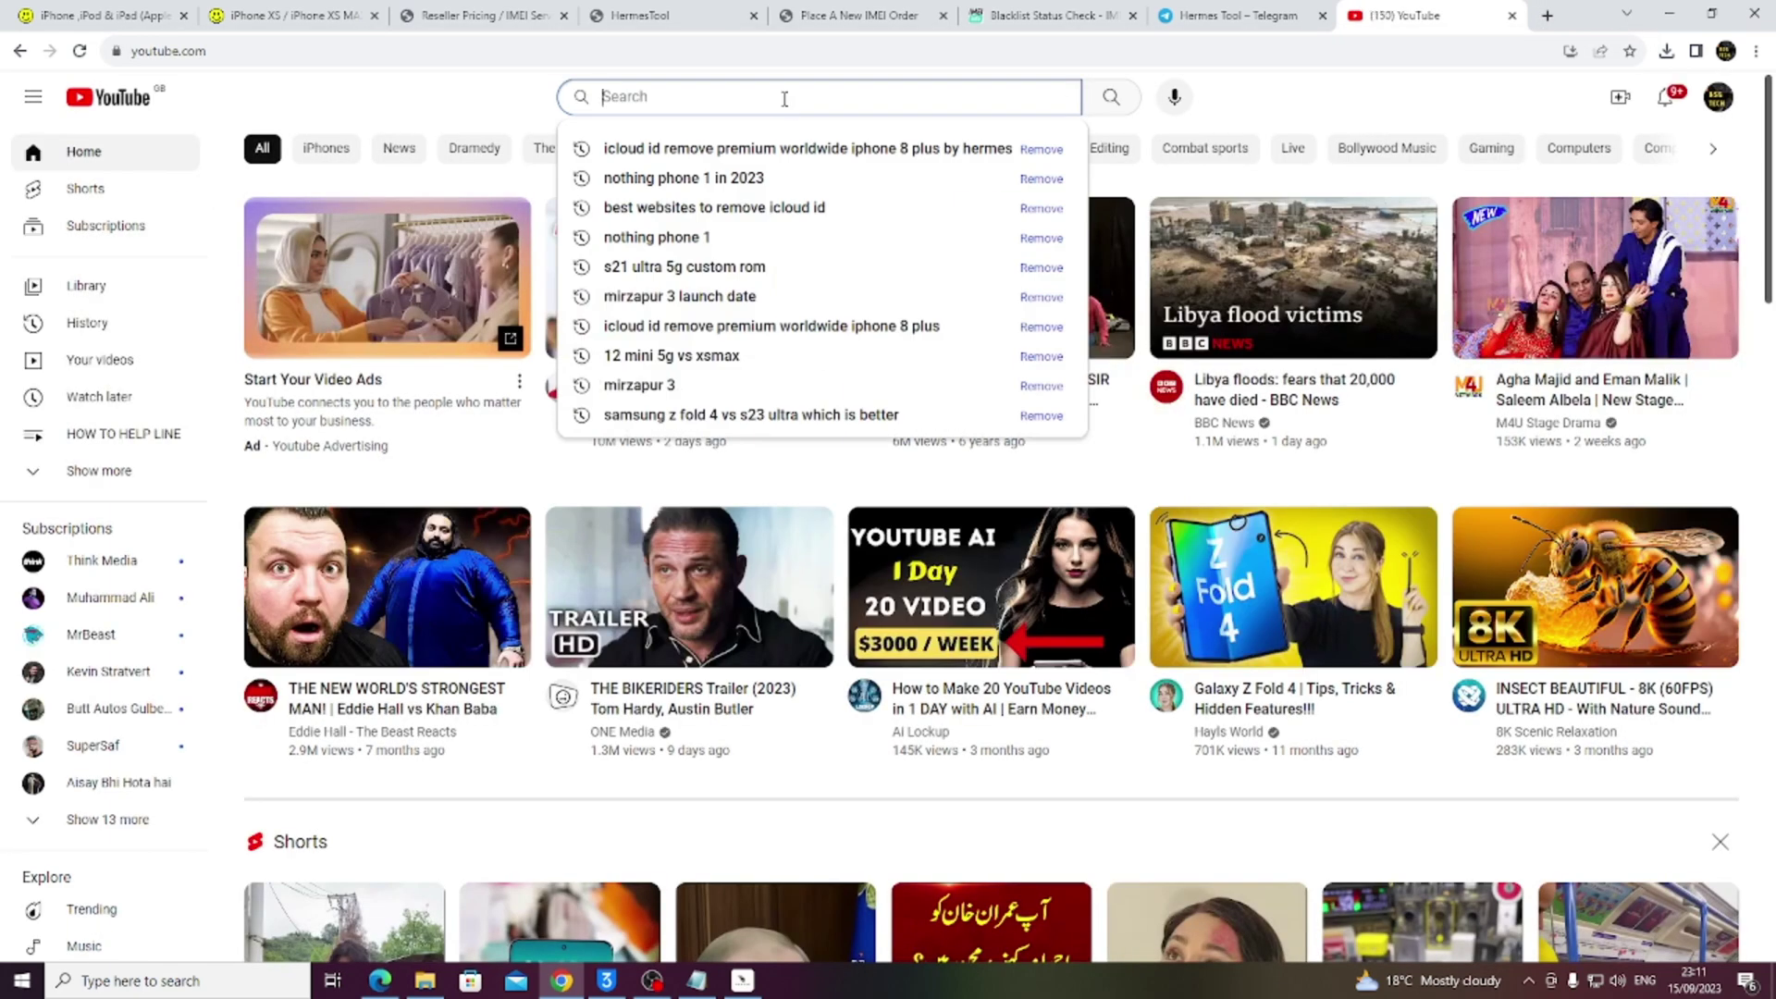
text(iKey Prime)
key(Return)
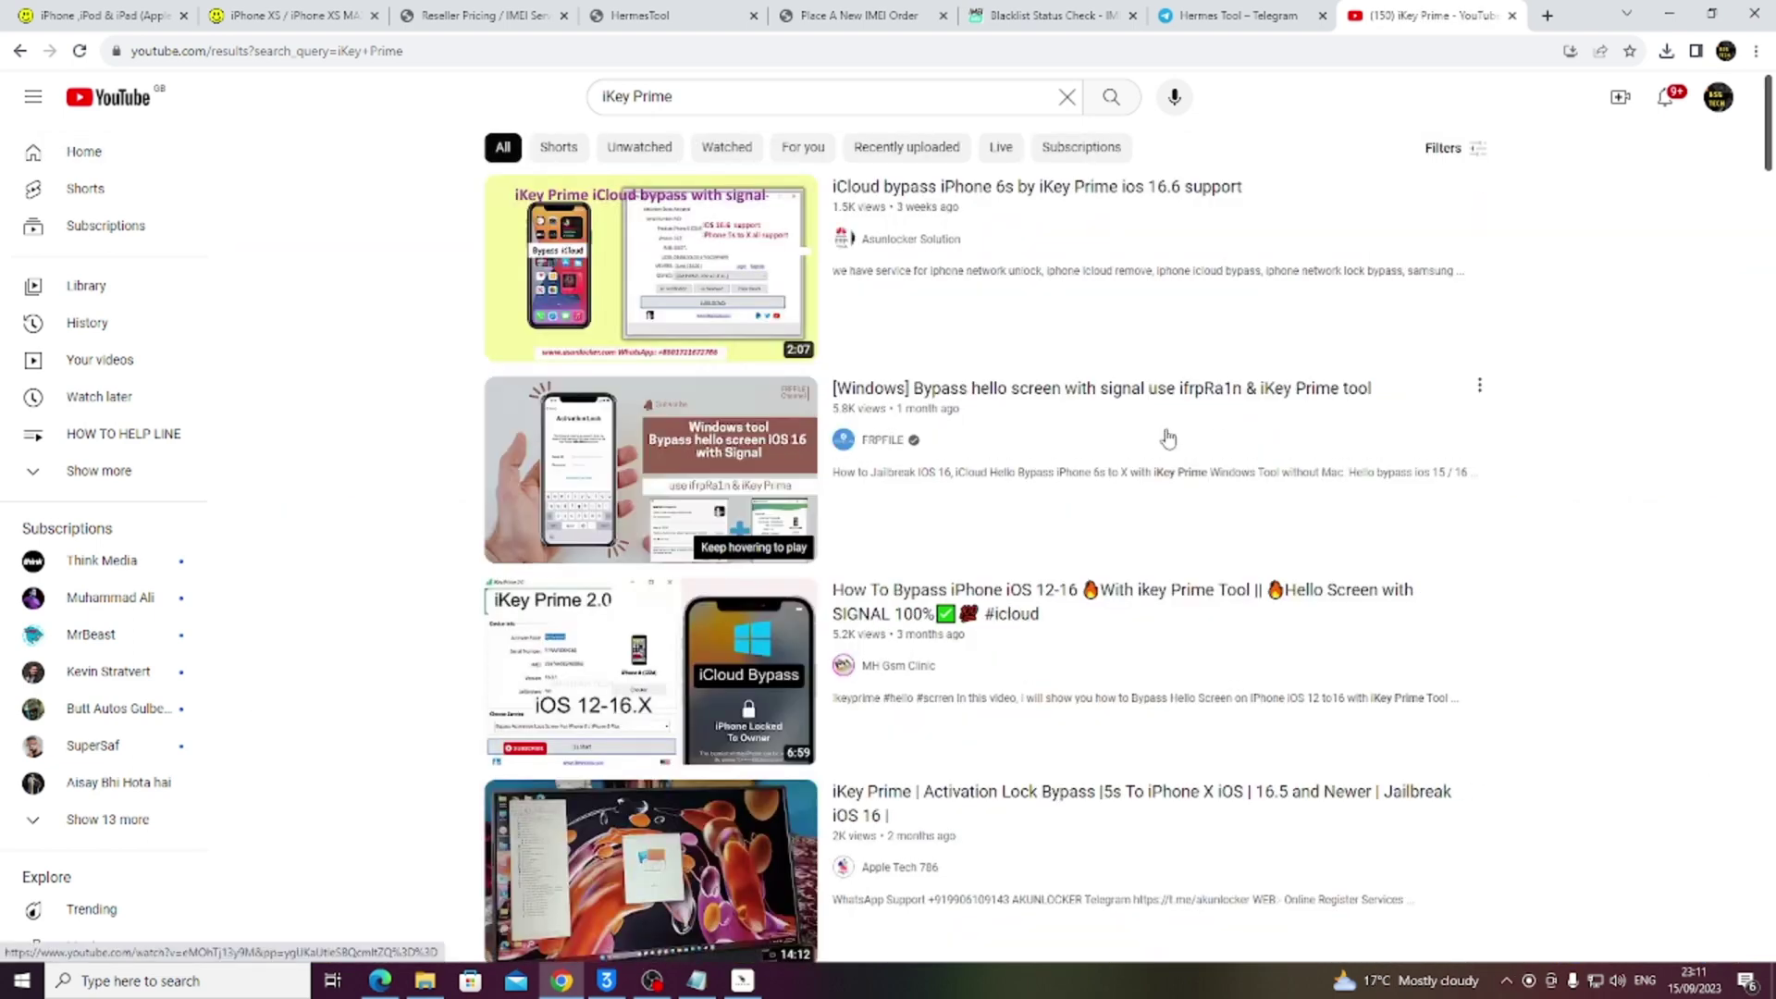
scroll(1146, 457, down, 3)
scroll(1060, 509, down, 2)
scroll(1061, 510, down, 3)
scroll(1062, 514, down, 4)
scroll(1061, 515, down, 3)
scroll(1049, 528, down, 2)
scroll(1050, 536, down, 5)
scroll(1049, 624, down, 3)
scroll(1027, 639, down, 5)
scroll(1027, 646, down, 1)
scroll(1027, 647, down, 2)
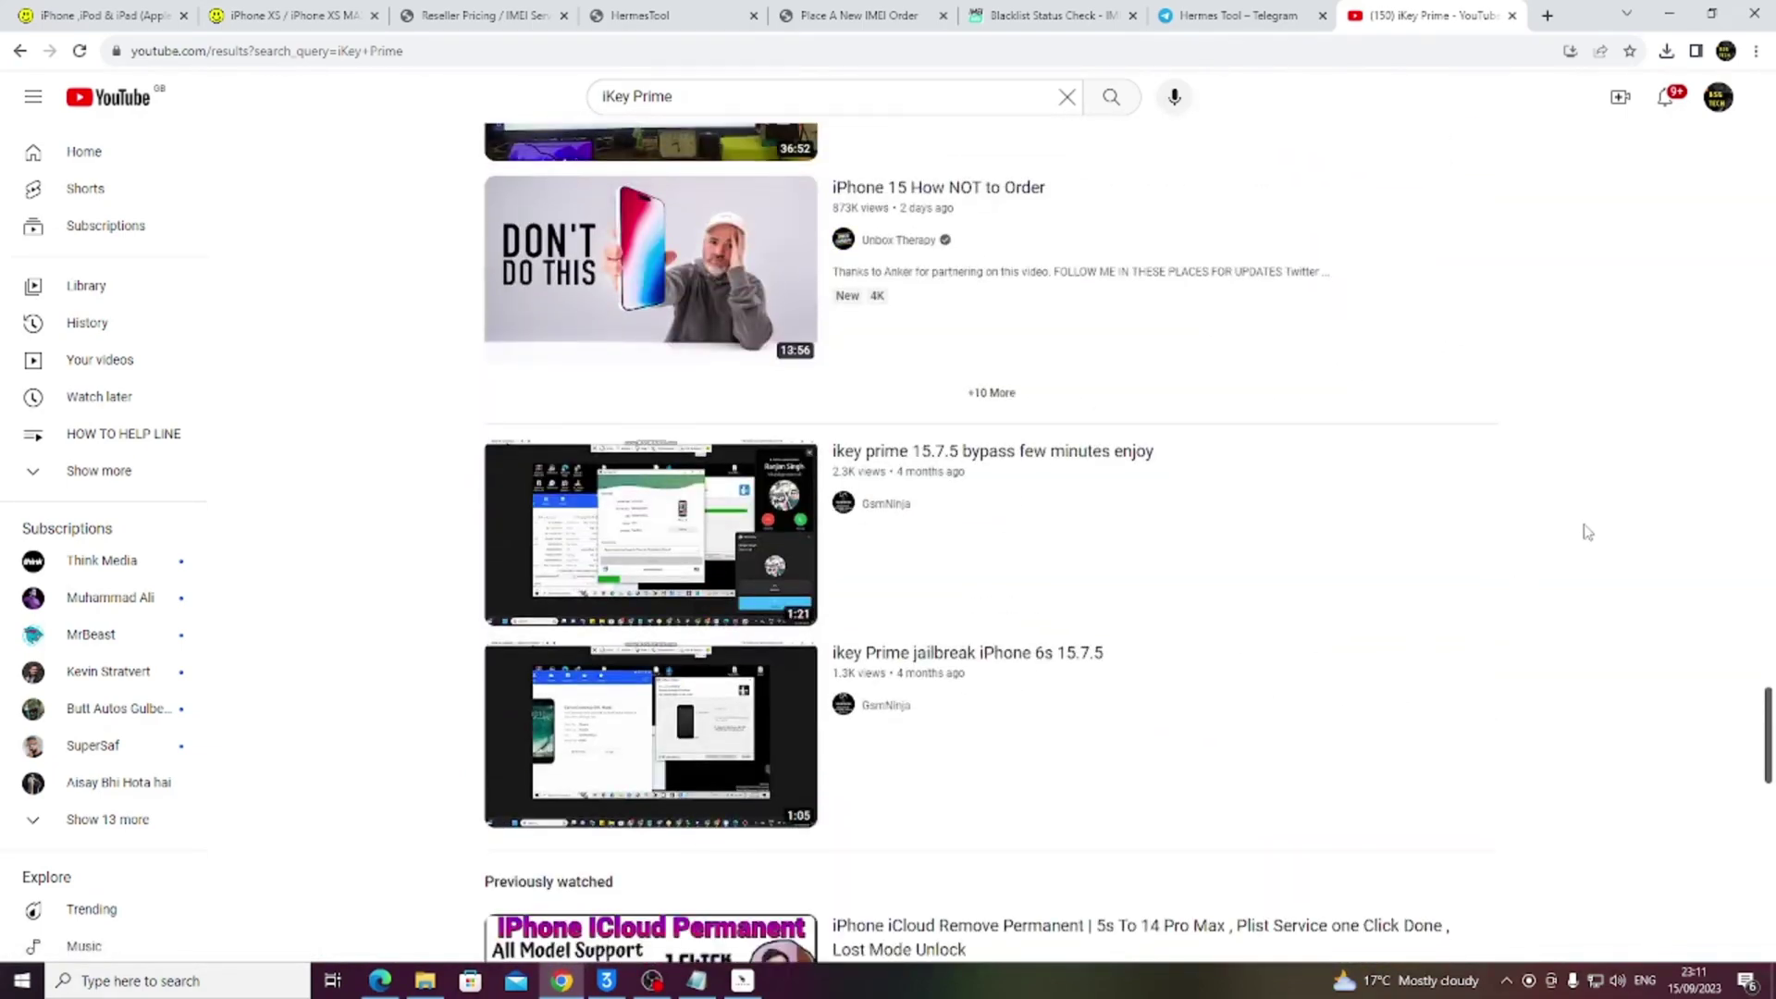
scroll(1596, 528, down, 3)
scroll(1586, 533, down, 2)
scroll(1582, 514, down, 3)
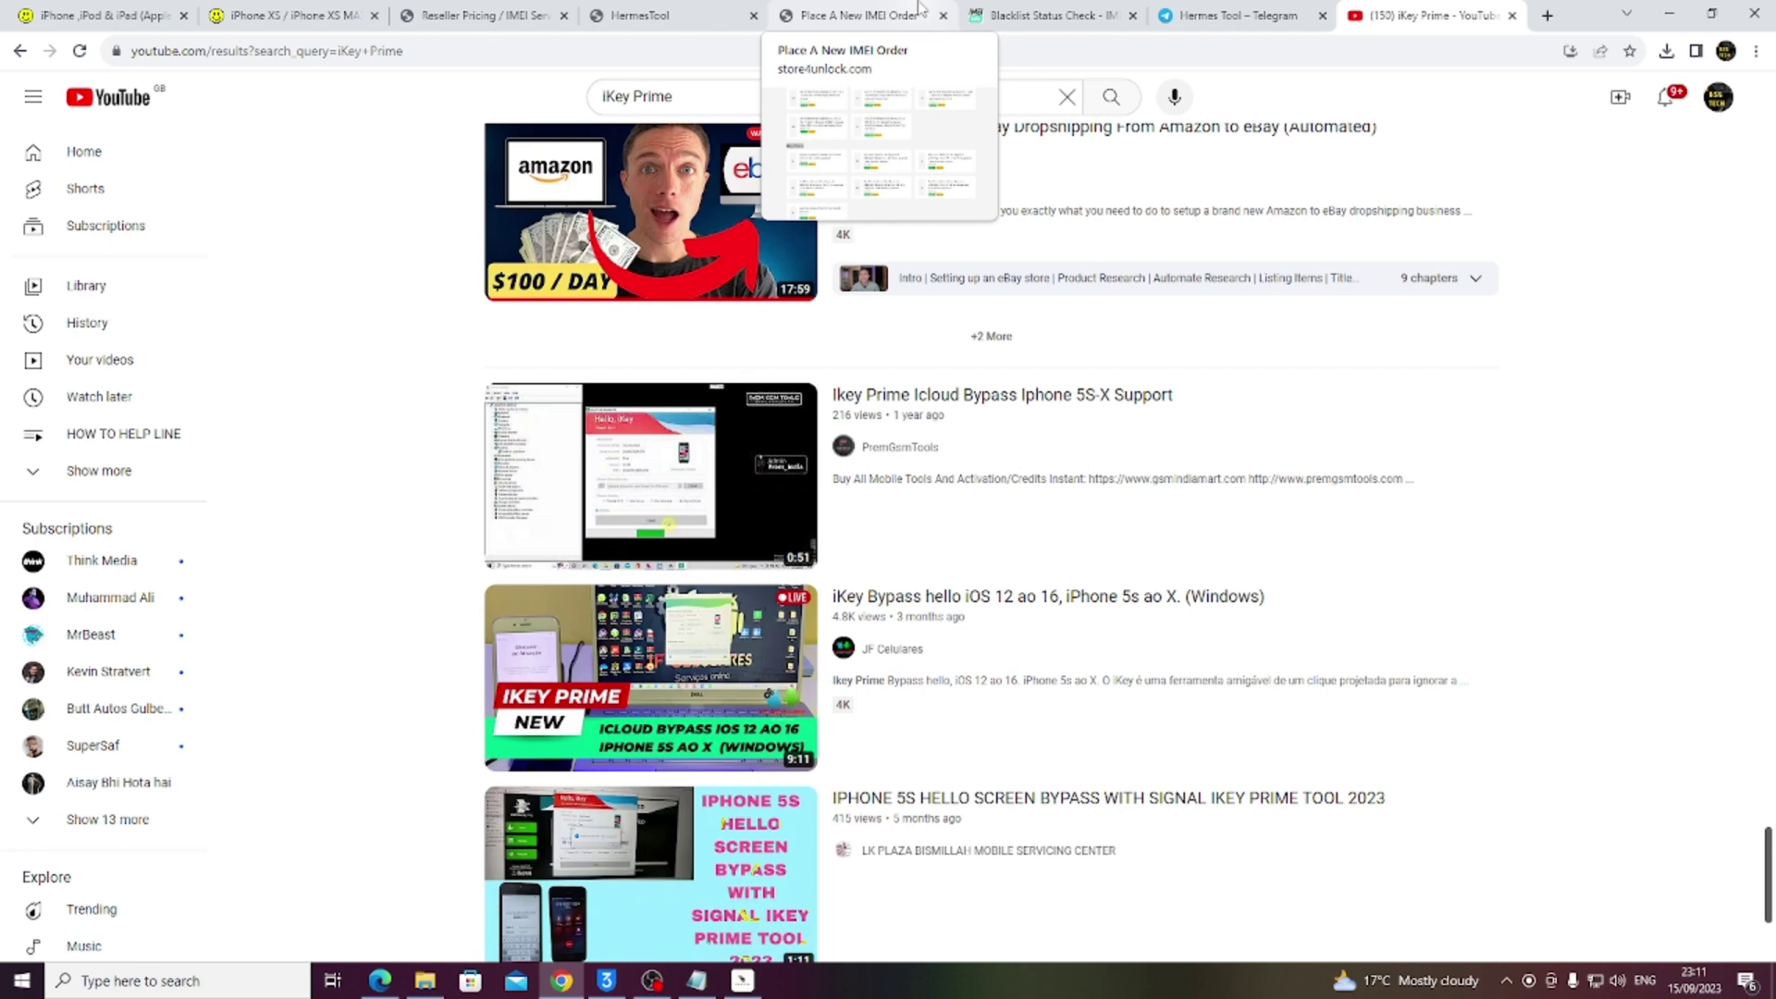
mouse_move(650, 212)
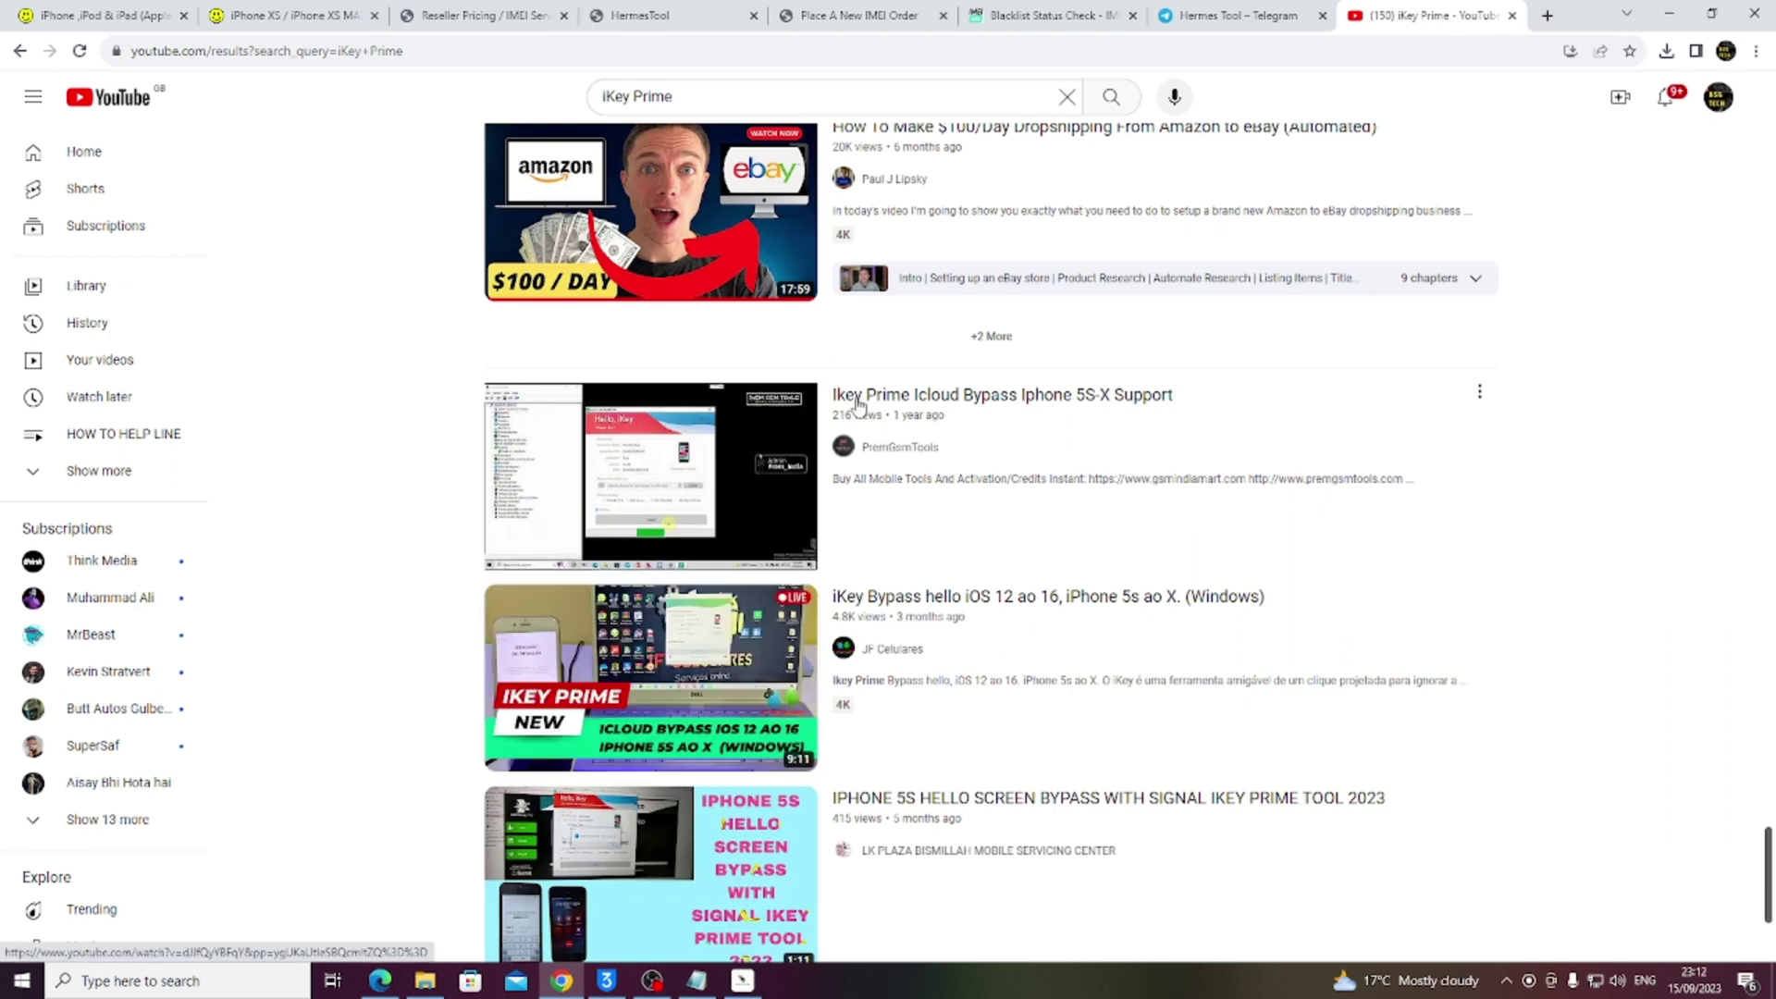
mouse_move(1122, 173)
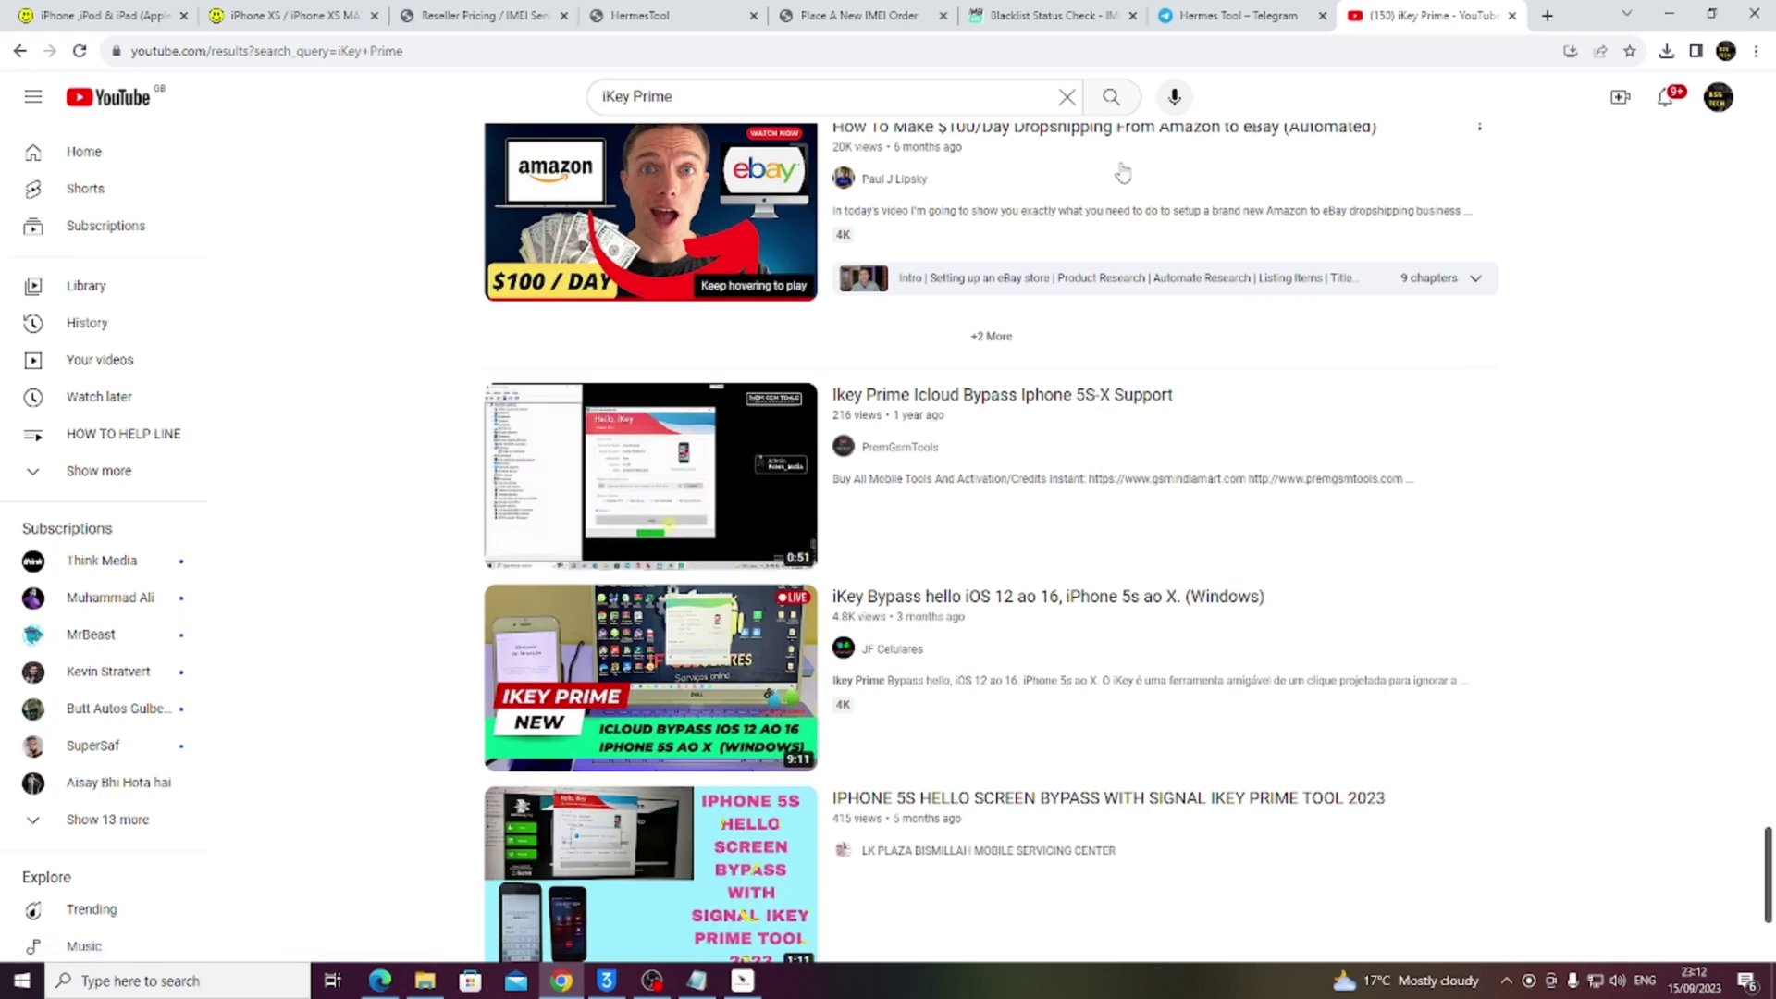
click(874, 15)
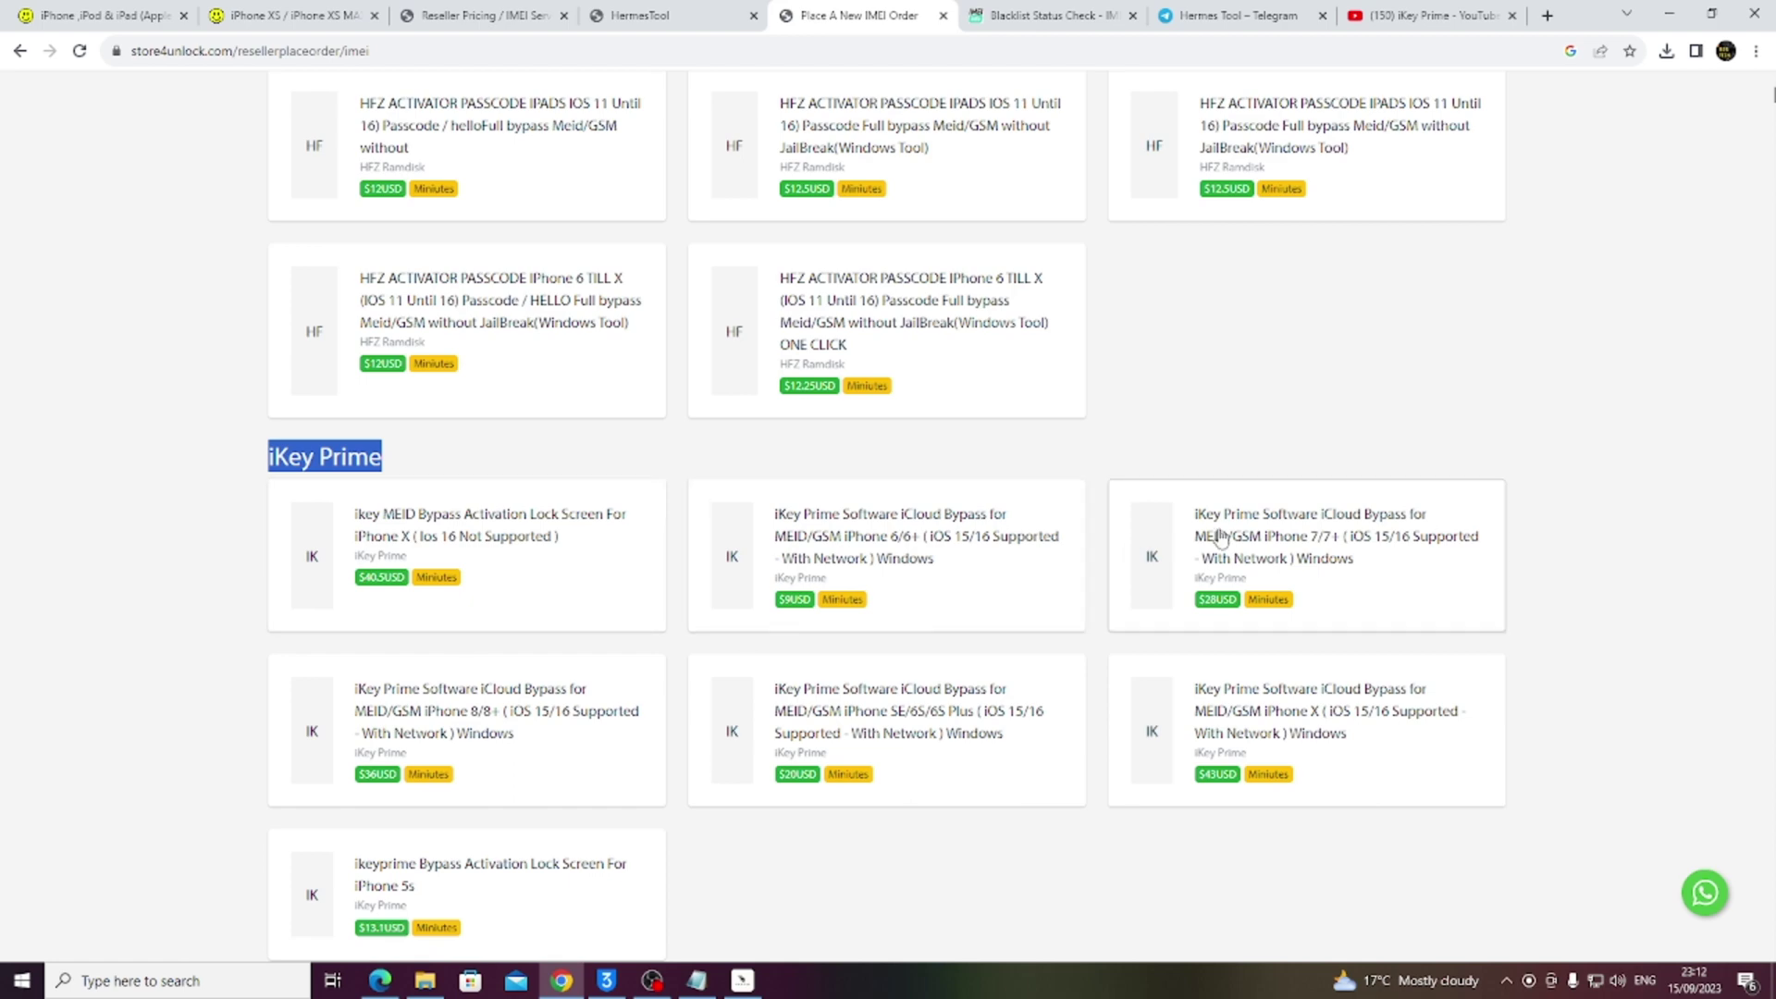
scroll(1380, 377, up, 5)
scroll(1375, 279, up, 4)
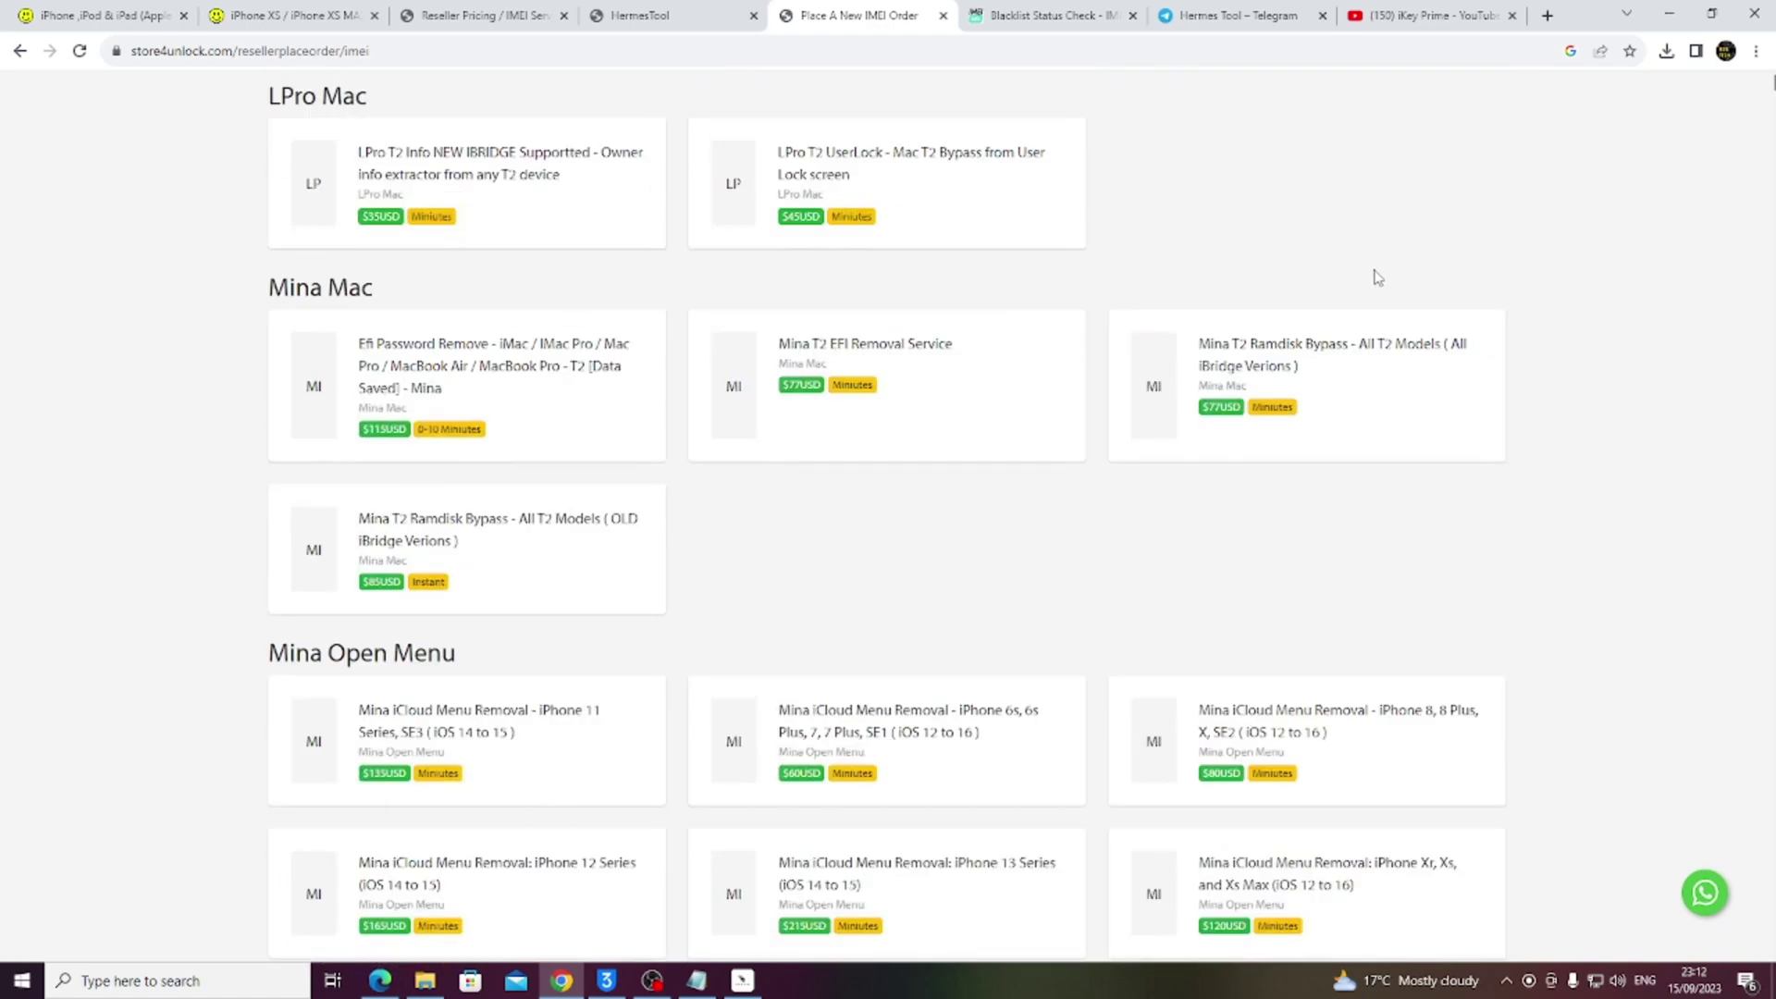
key(ctrl+f)
text(Hes)
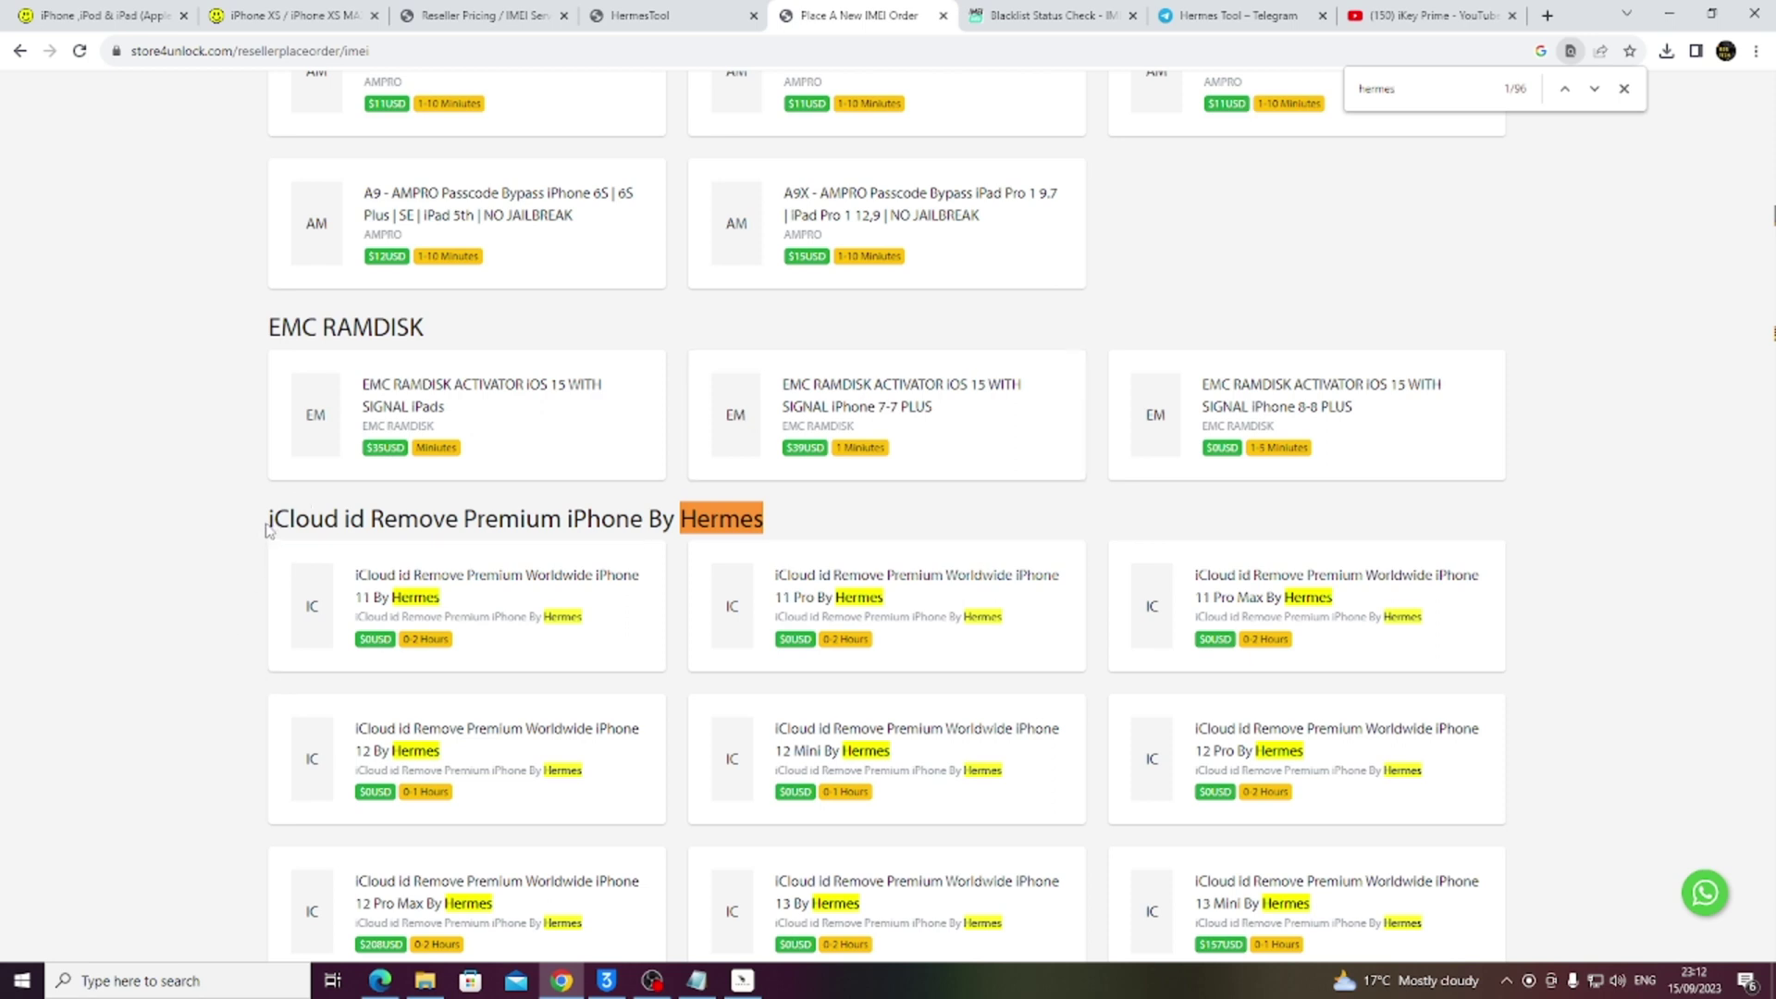
drag(268, 527, 795, 521)
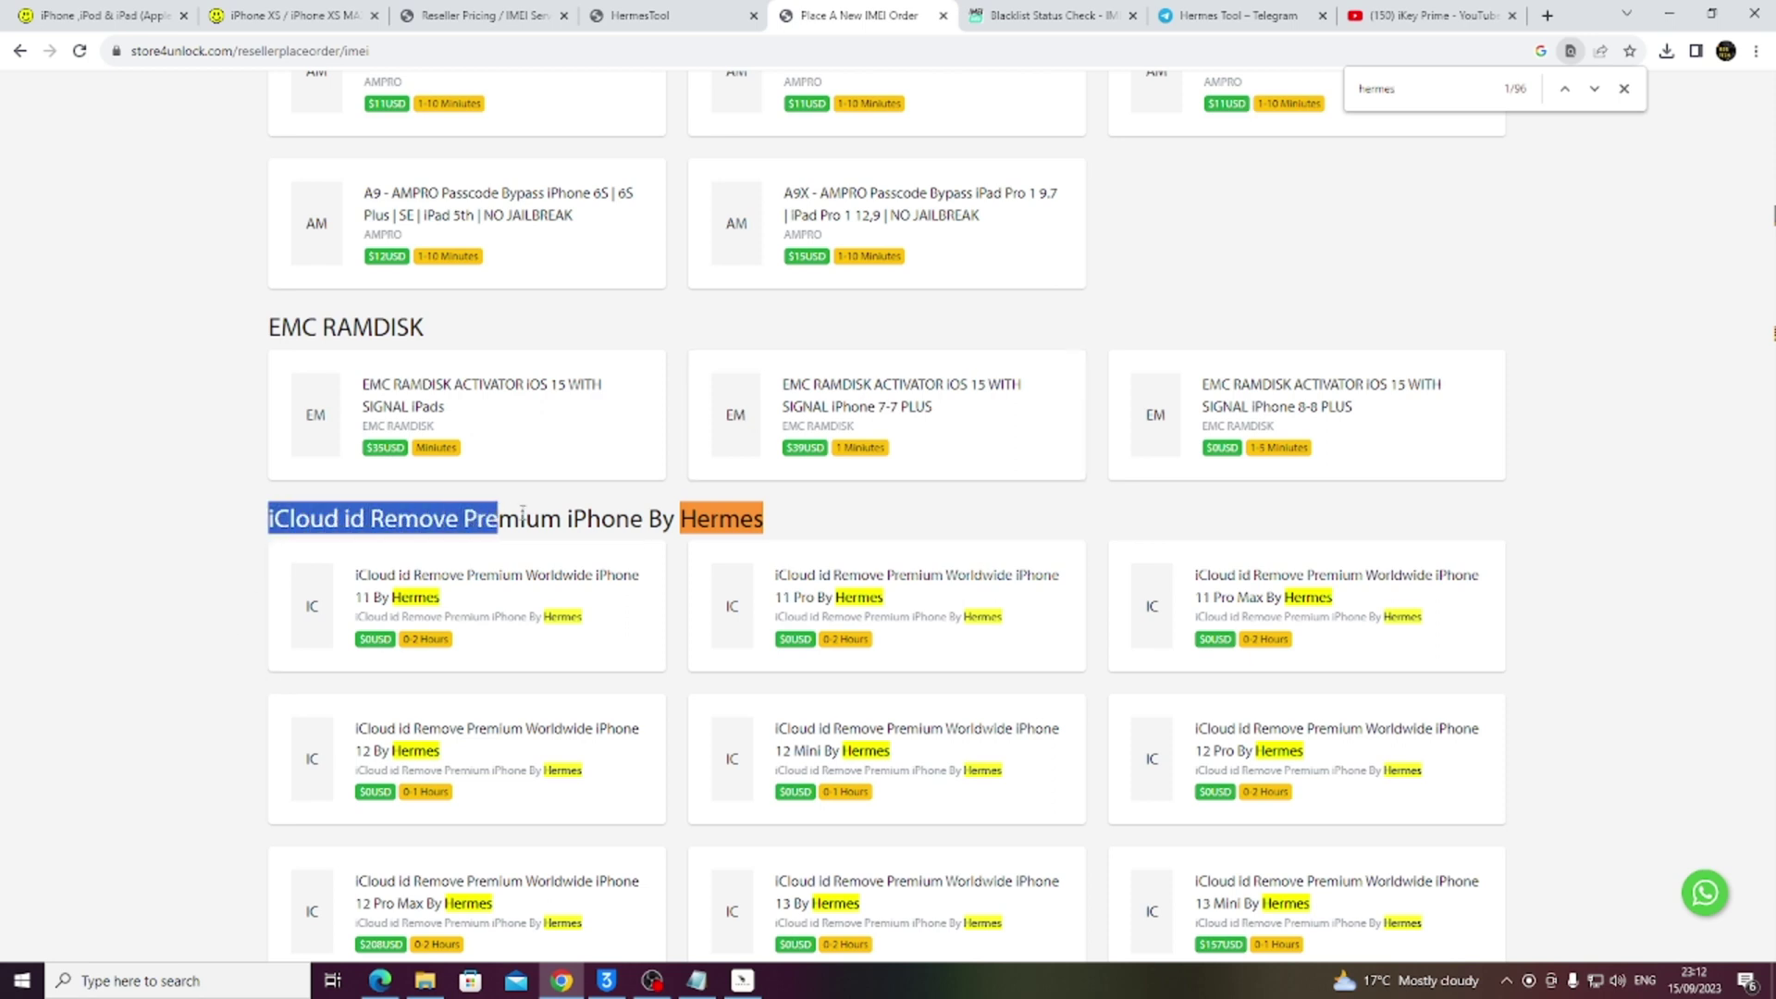
click(795, 522)
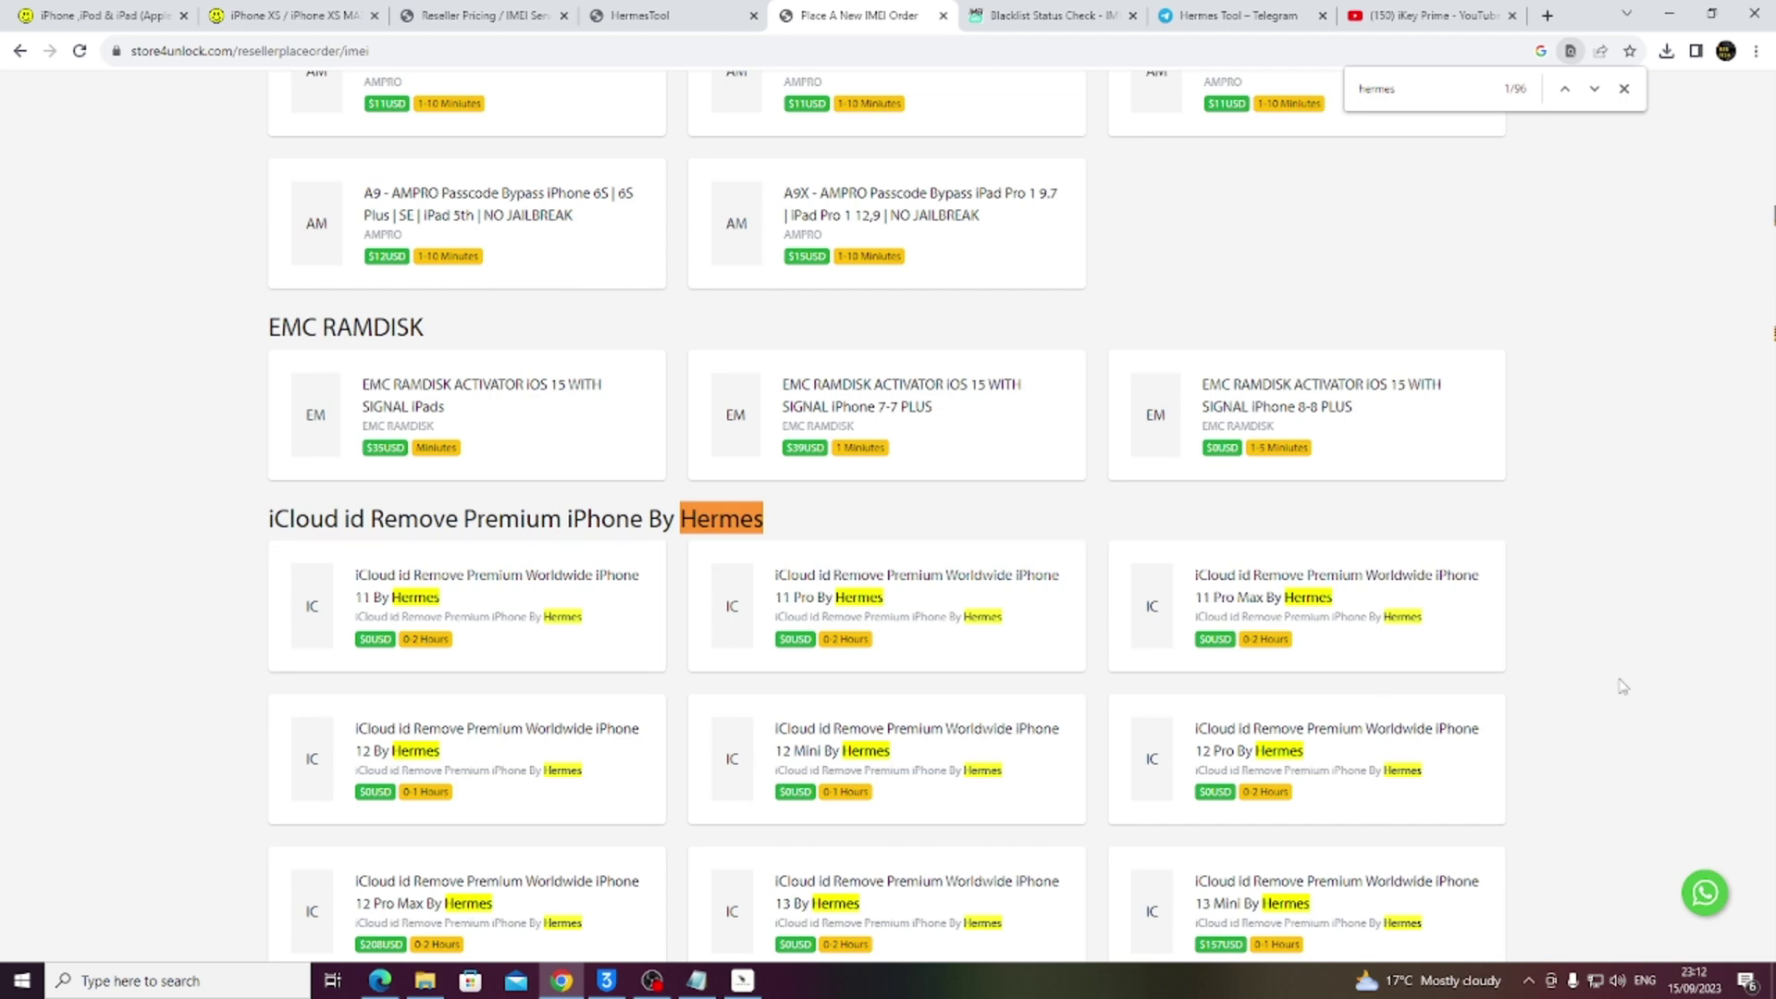
click(1238, 15)
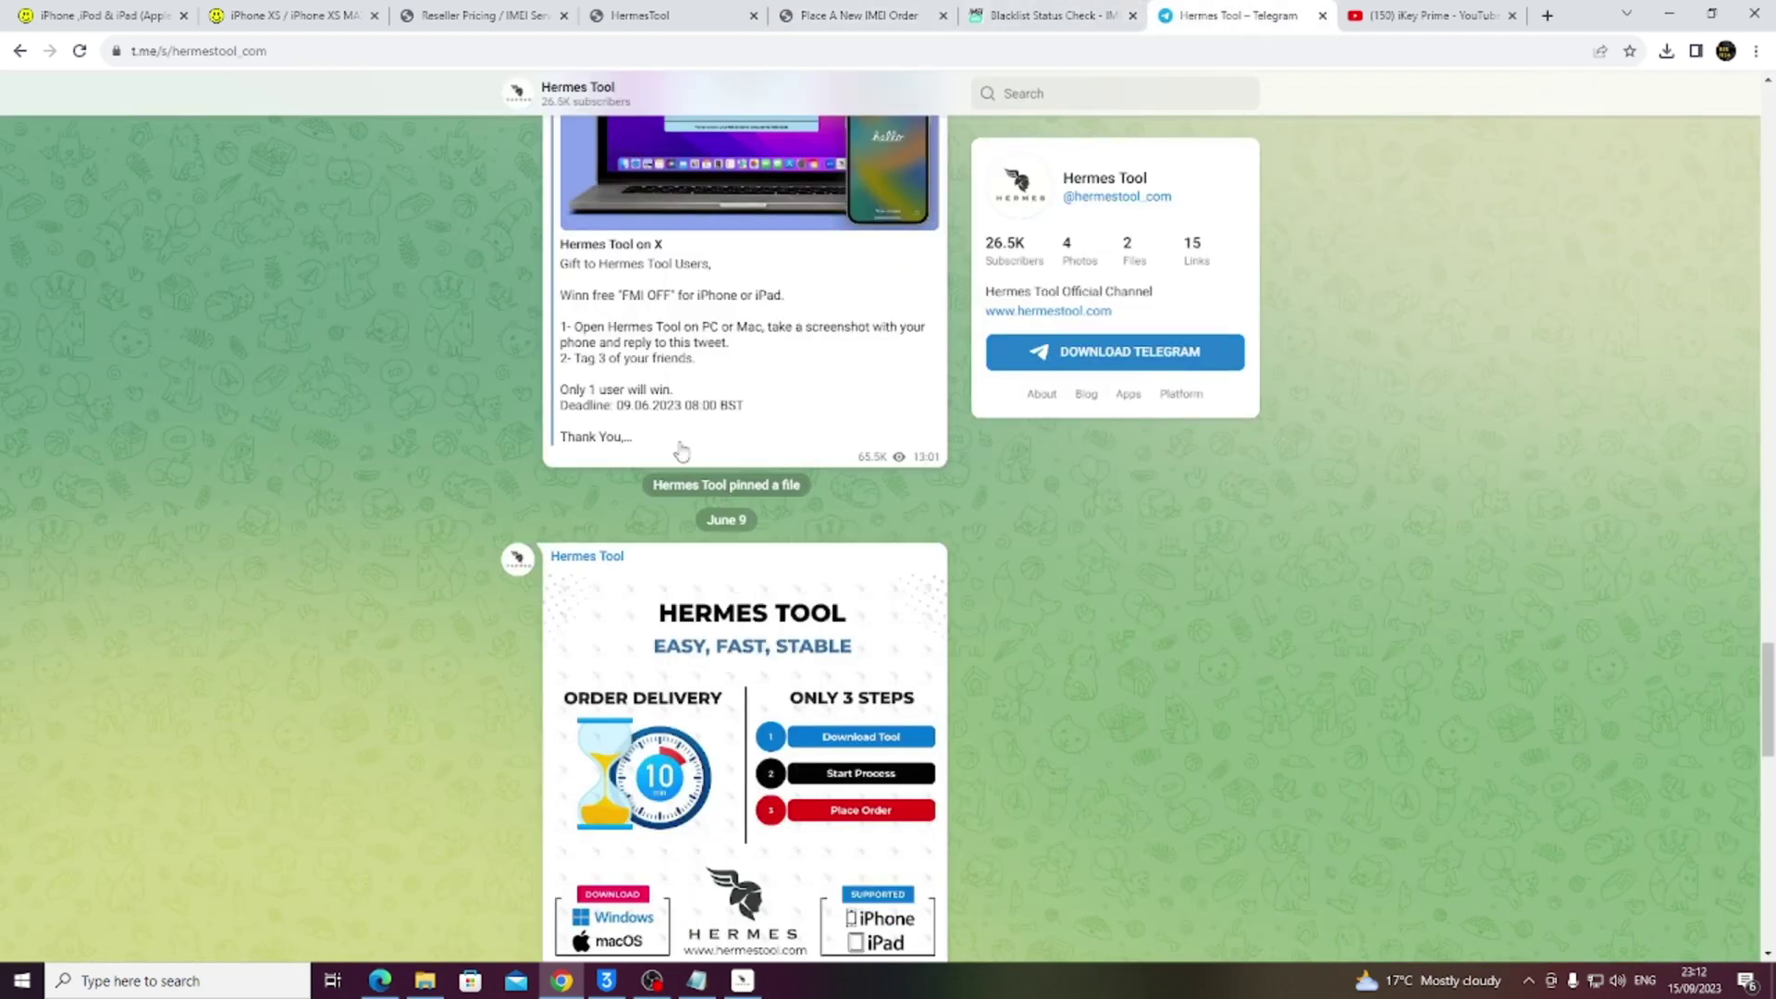
scroll(477, 525, down, 5)
click(1430, 16)
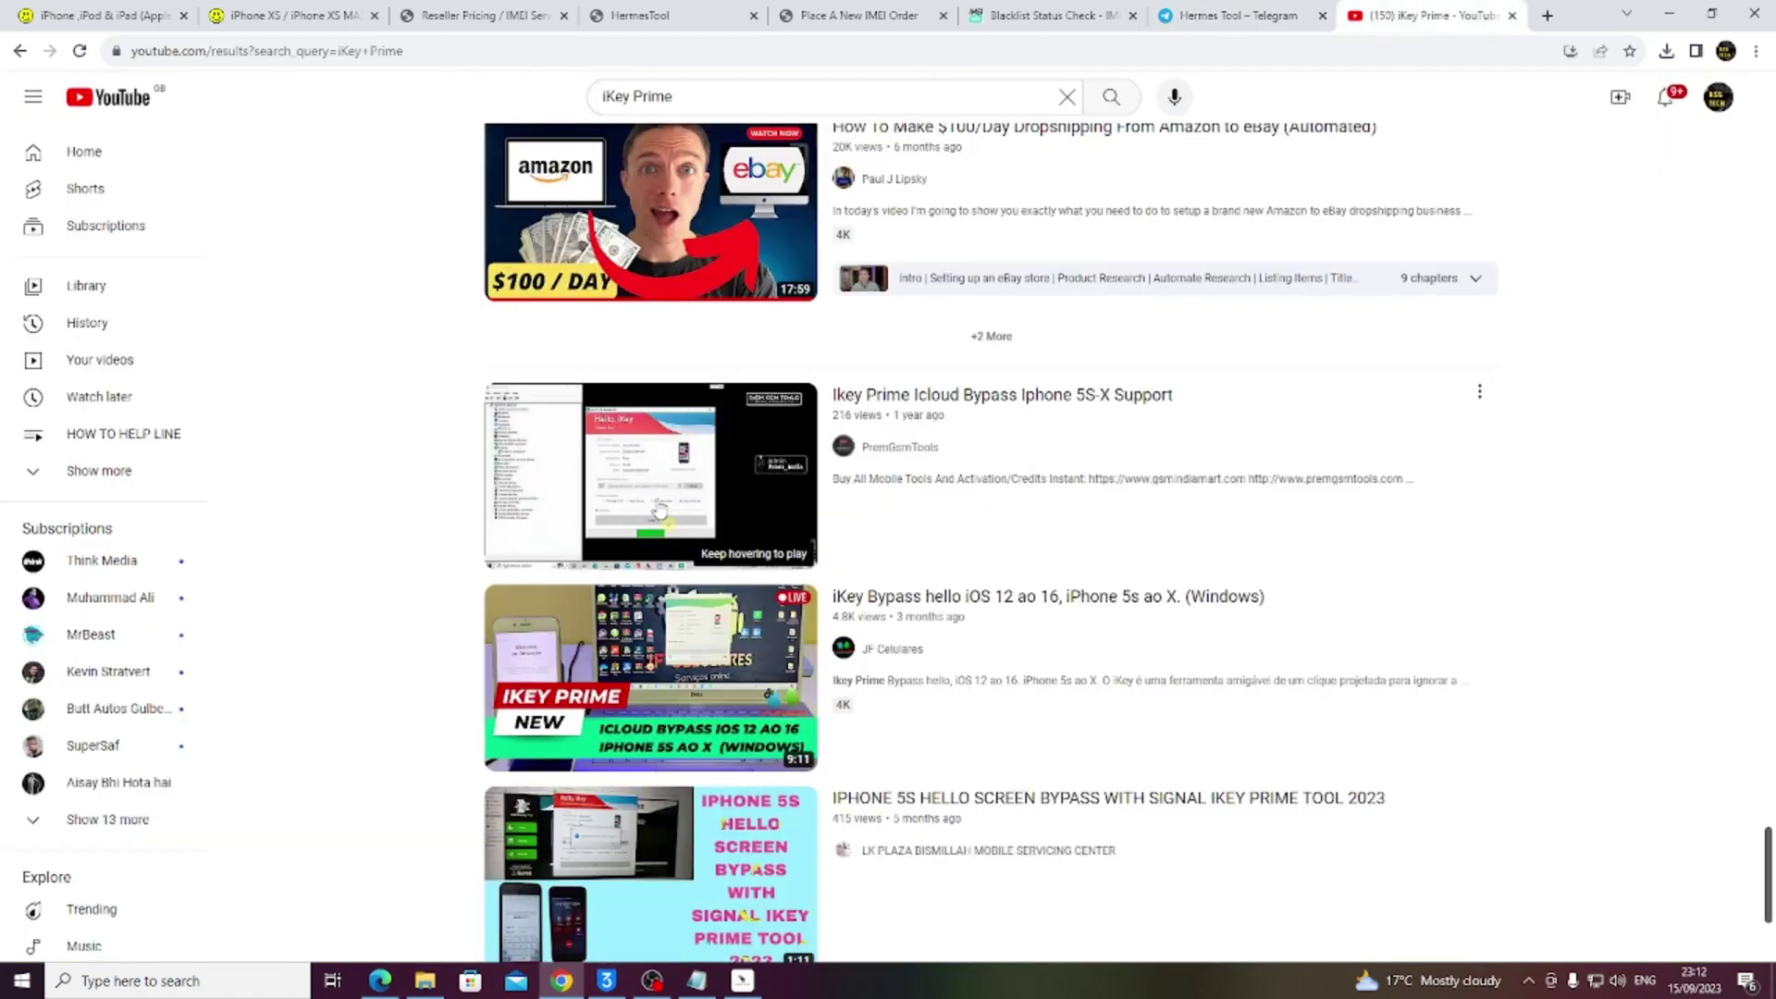
click(837, 14)
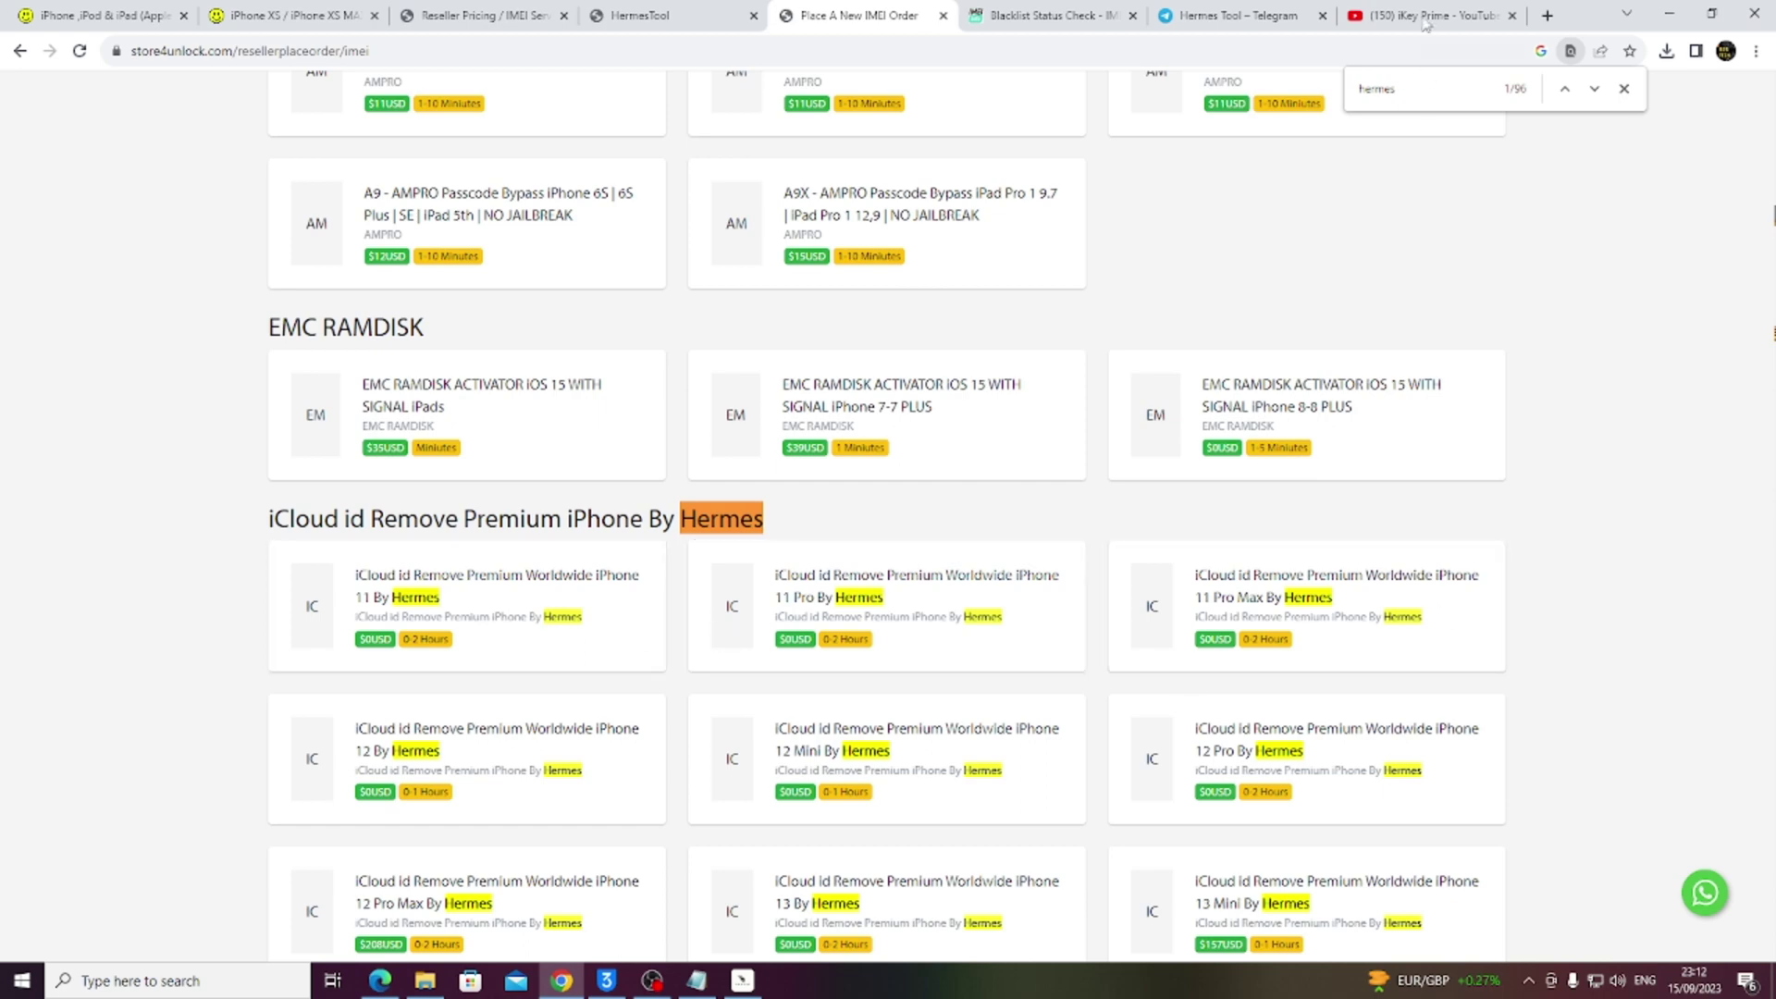
click(1242, 14)
click(901, 14)
click(697, 980)
click(427, 456)
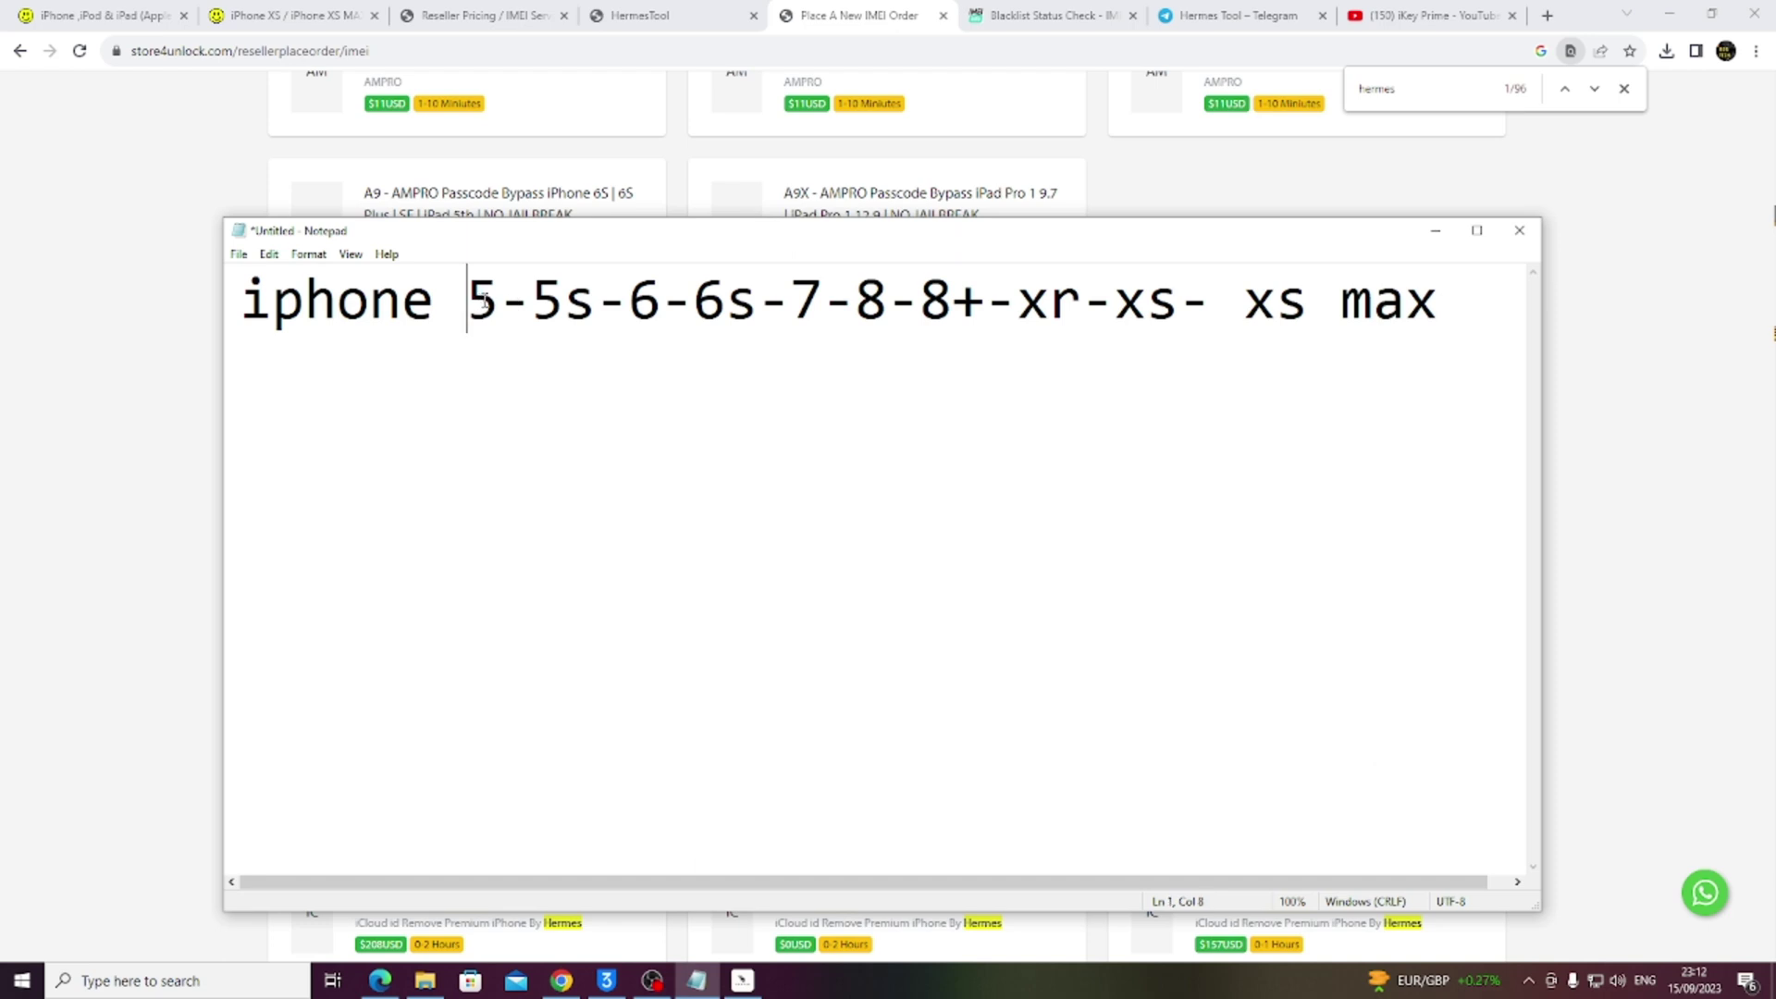
drag(466, 300, 1442, 319)
click(360, 561)
click(169, 586)
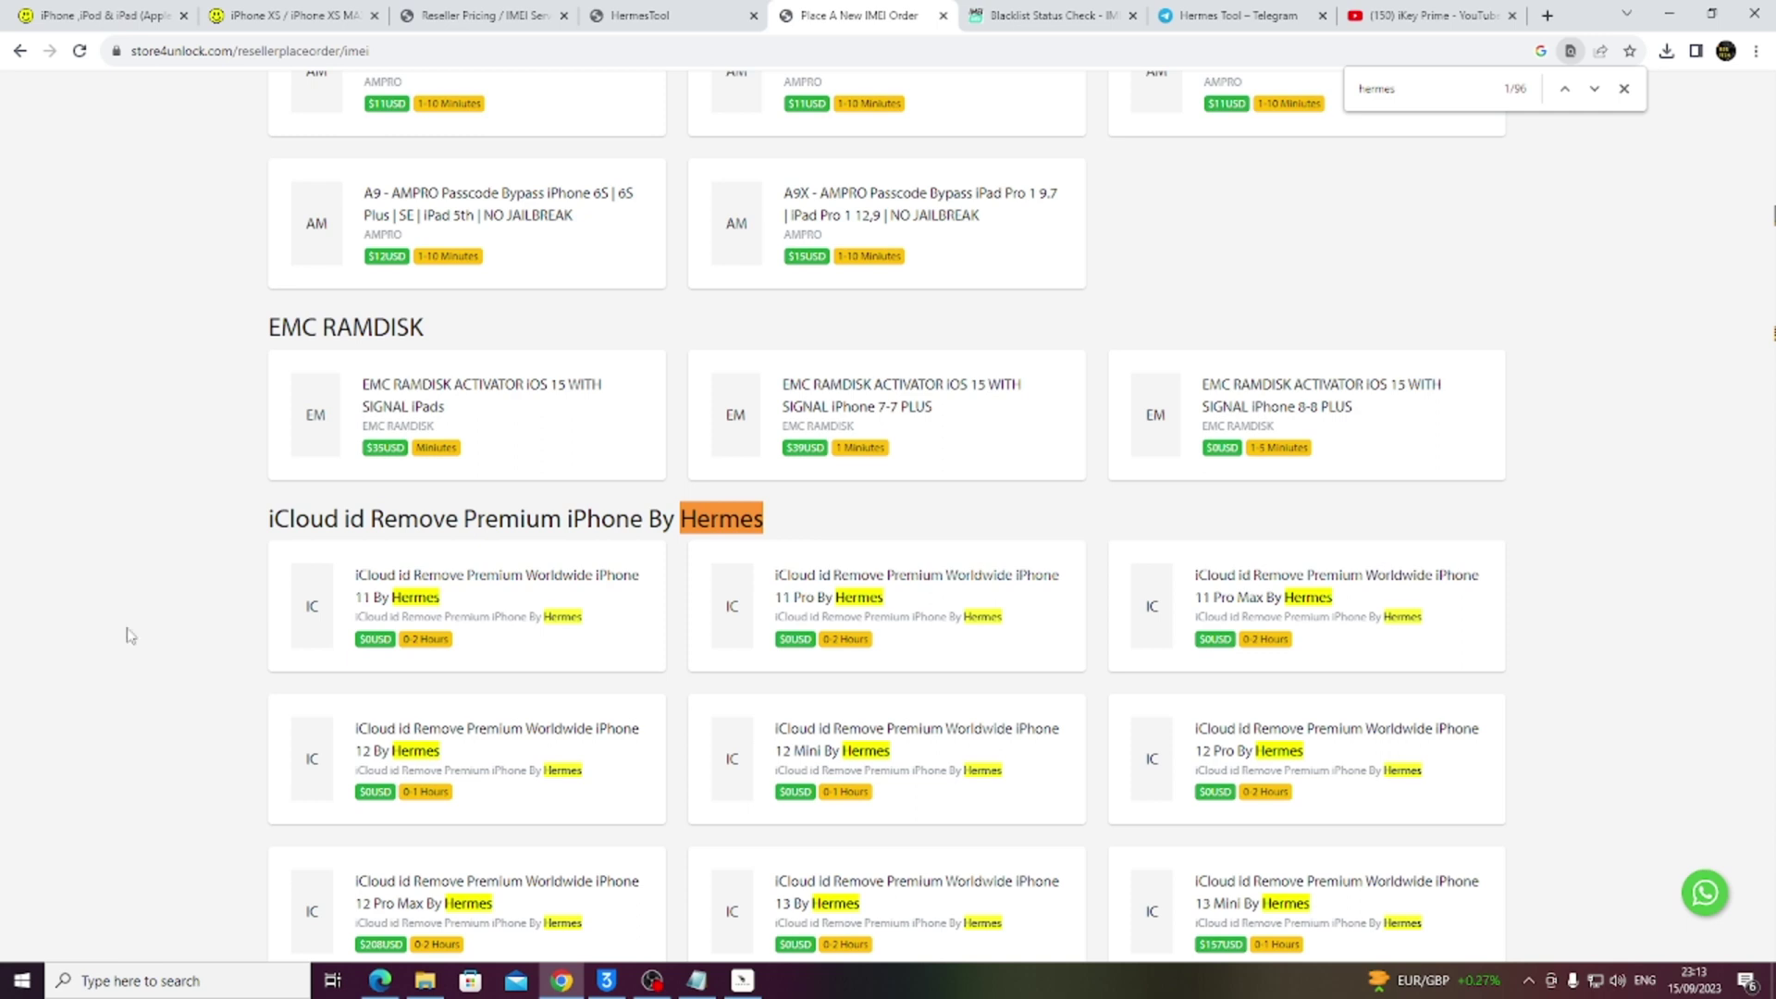
scroll(153, 656, down, 1)
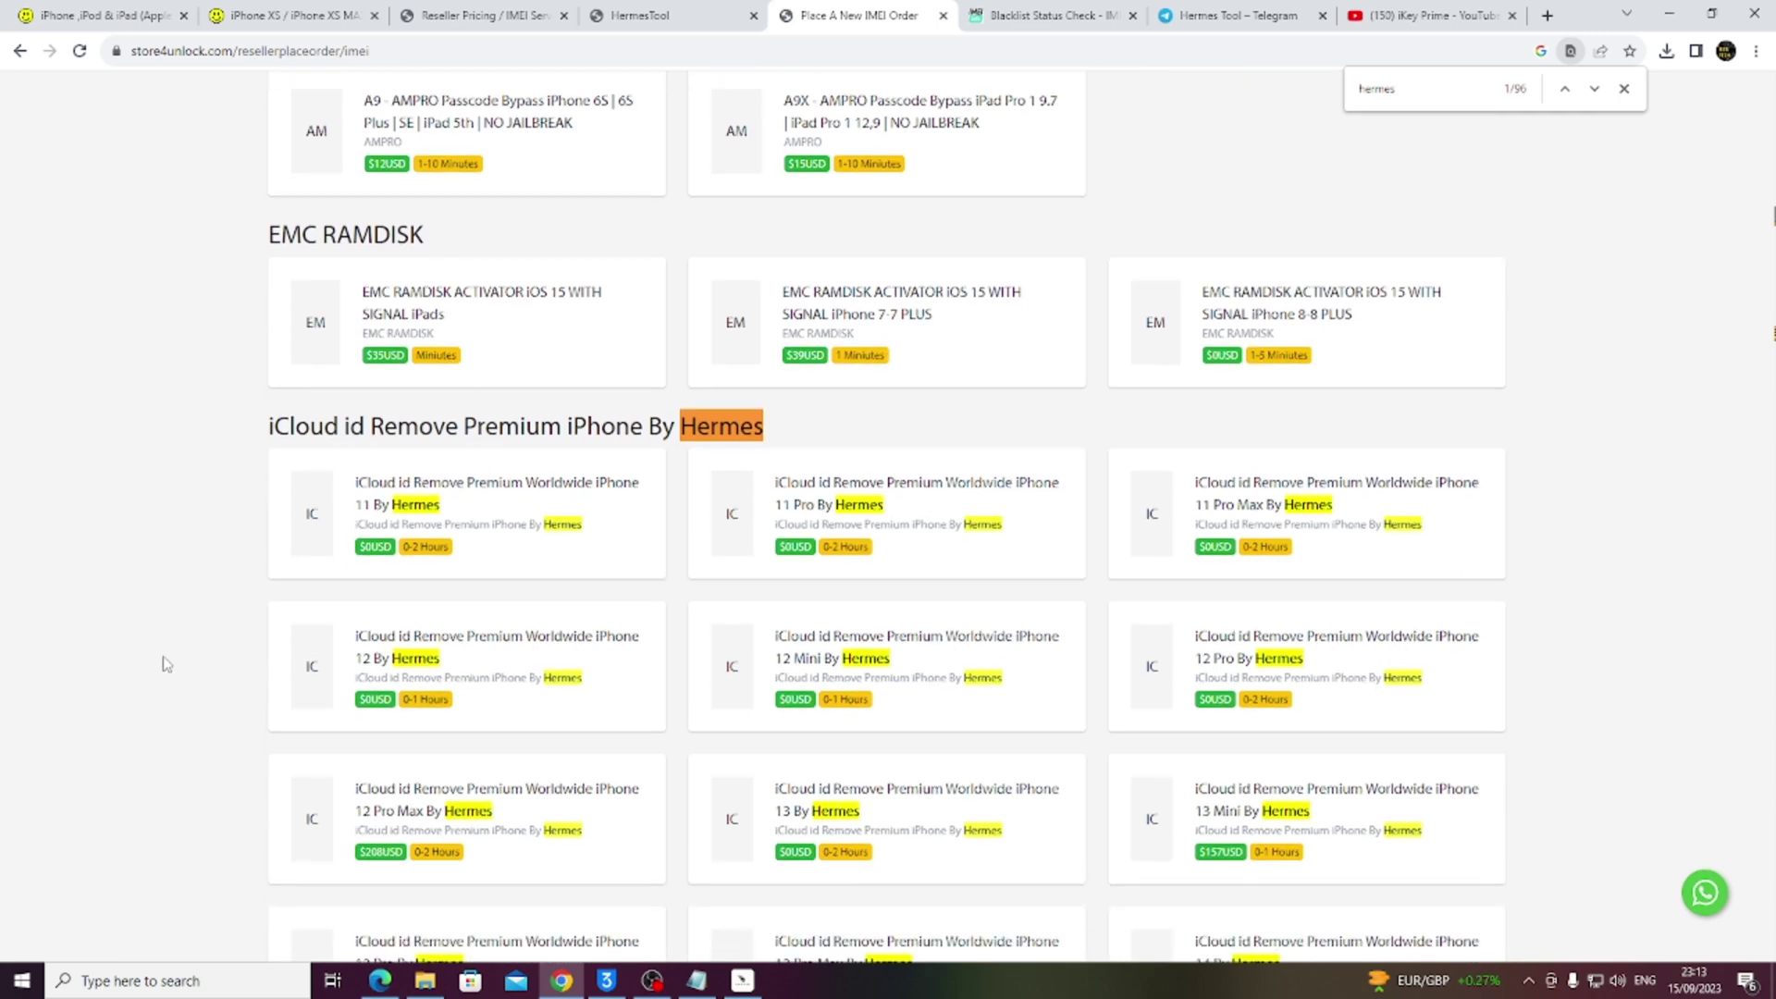
Find 'ipad air' then 'iphone 8 plus' on the page, and select the Mina Open Menu heading.
key(ctrl+f)
text(ipad)
text( ai)
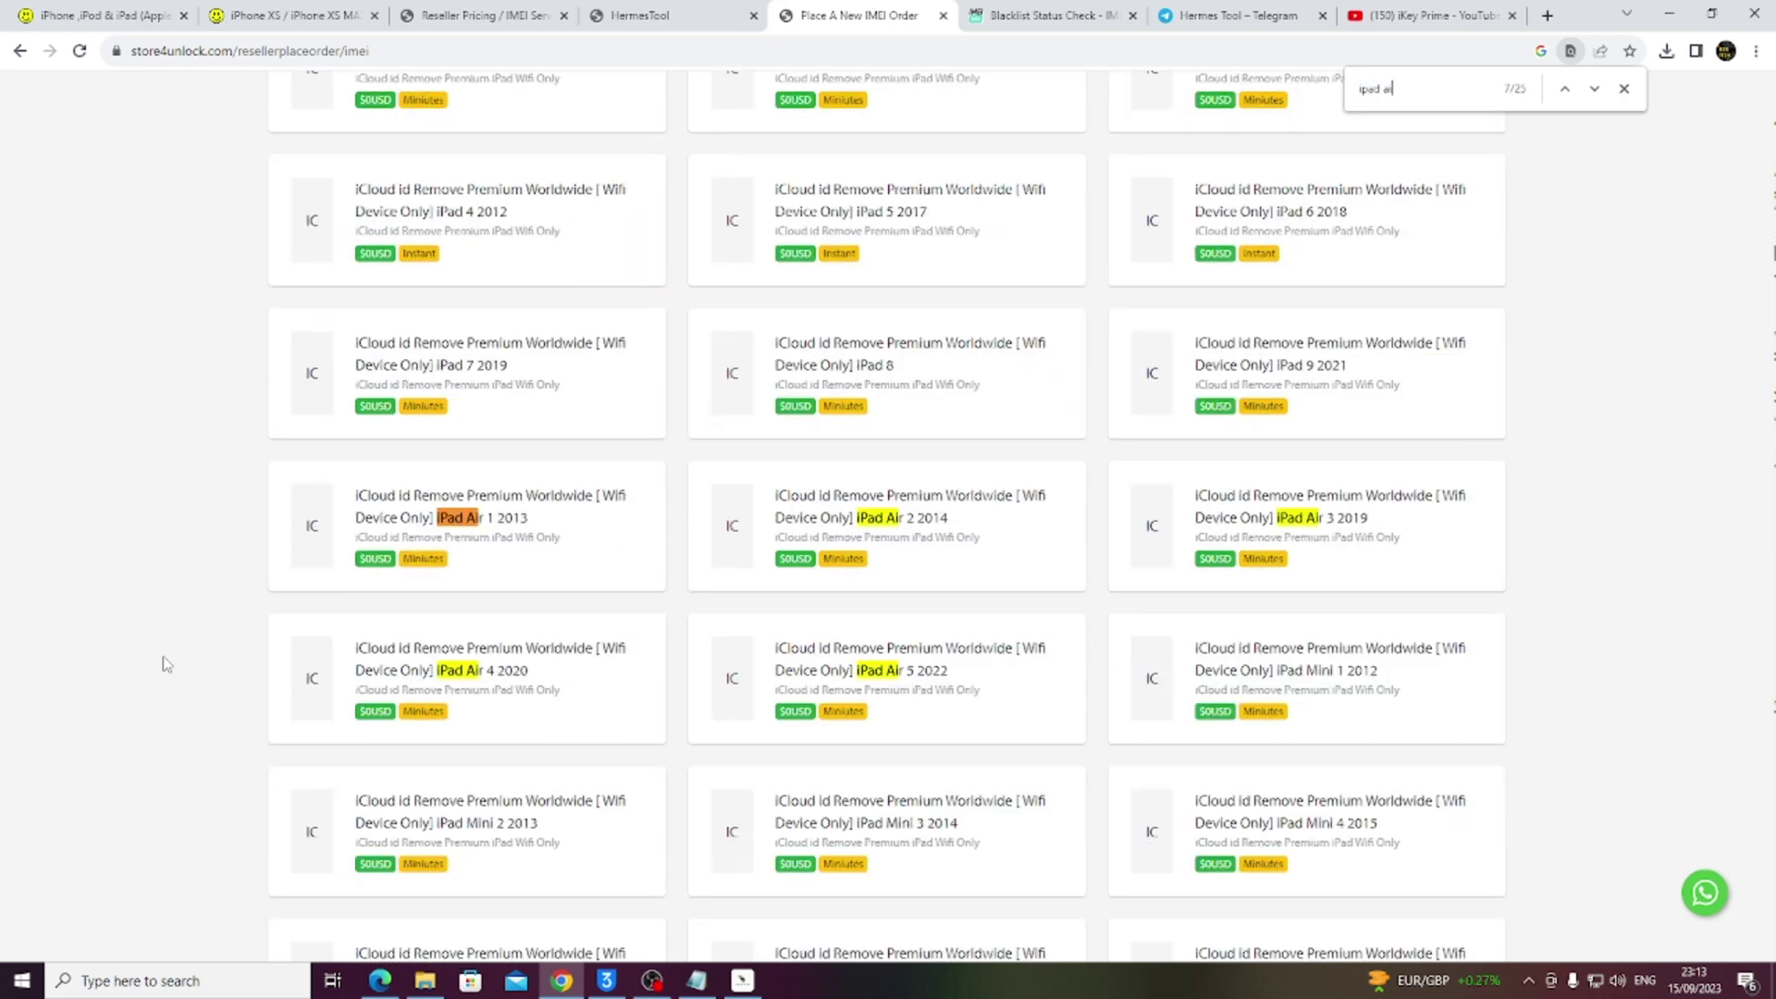
text(r)
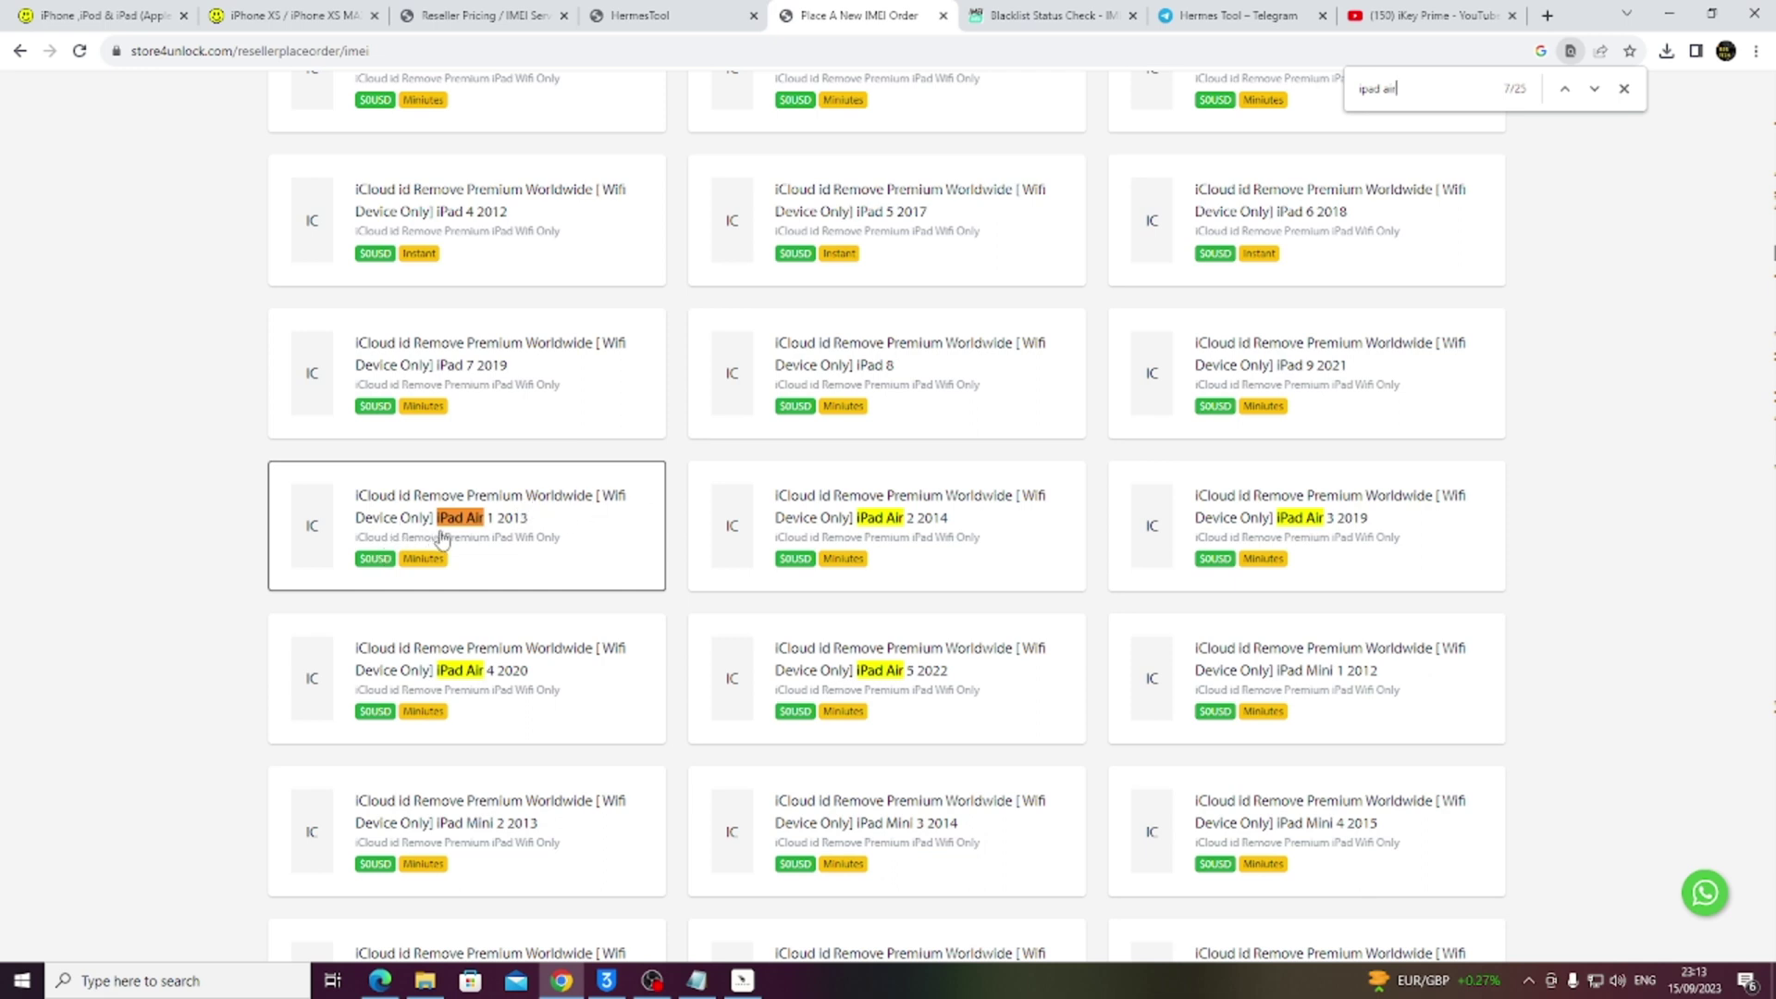
click(1431, 88)
text(iphone 8 plus)
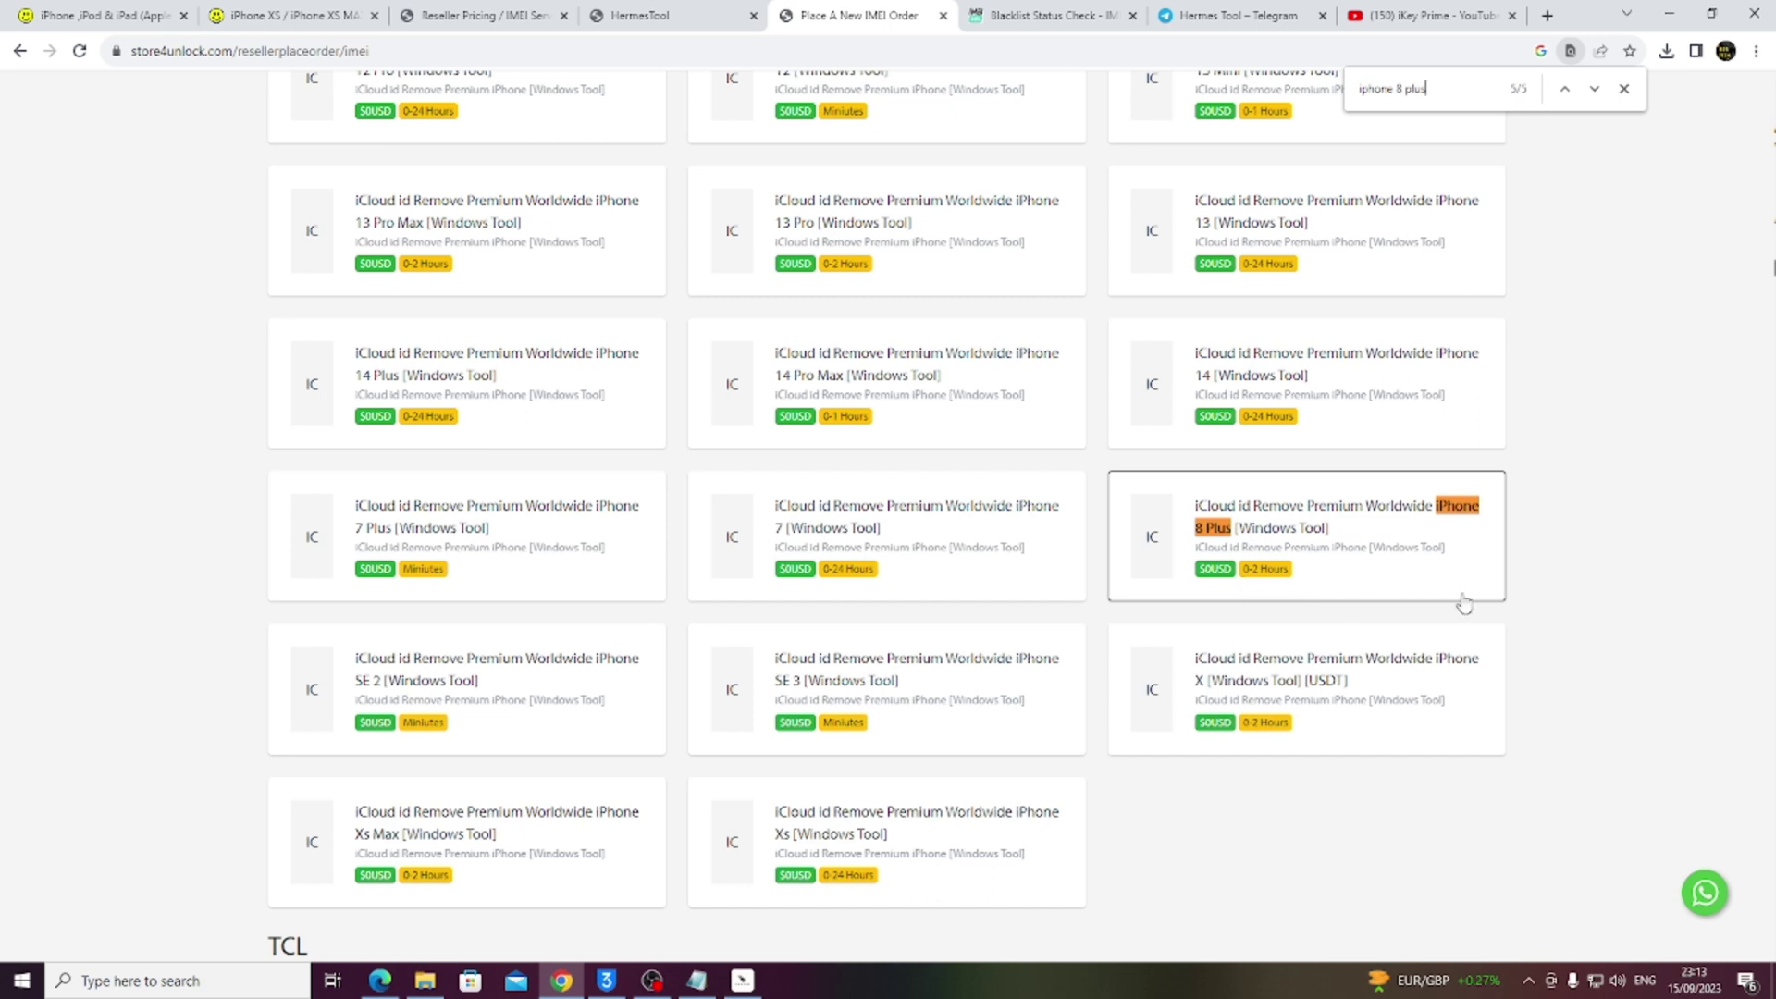
drag(1430, 89, 1188, 105)
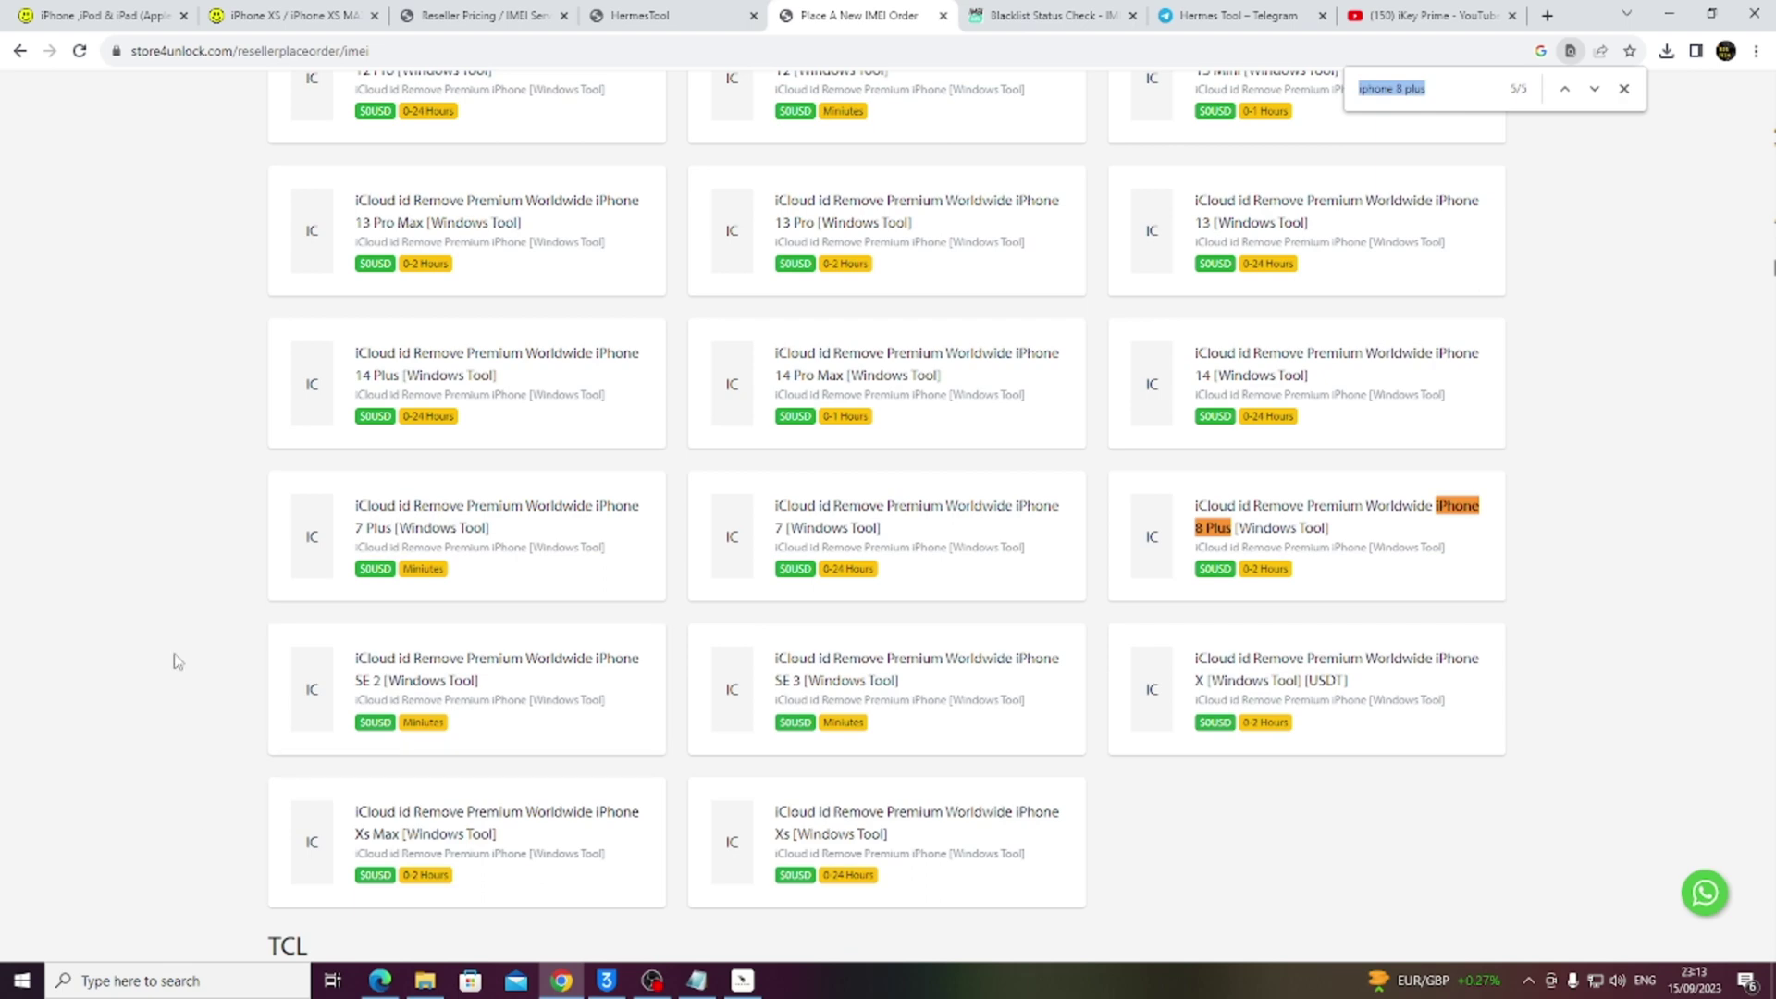
scroll(173, 662, down, 3)
scroll(173, 667, down, 1)
scroll(174, 671, down, 3)
scroll(177, 677, down, 2)
scroll(176, 679, down, 4)
scroll(178, 682, down, 2)
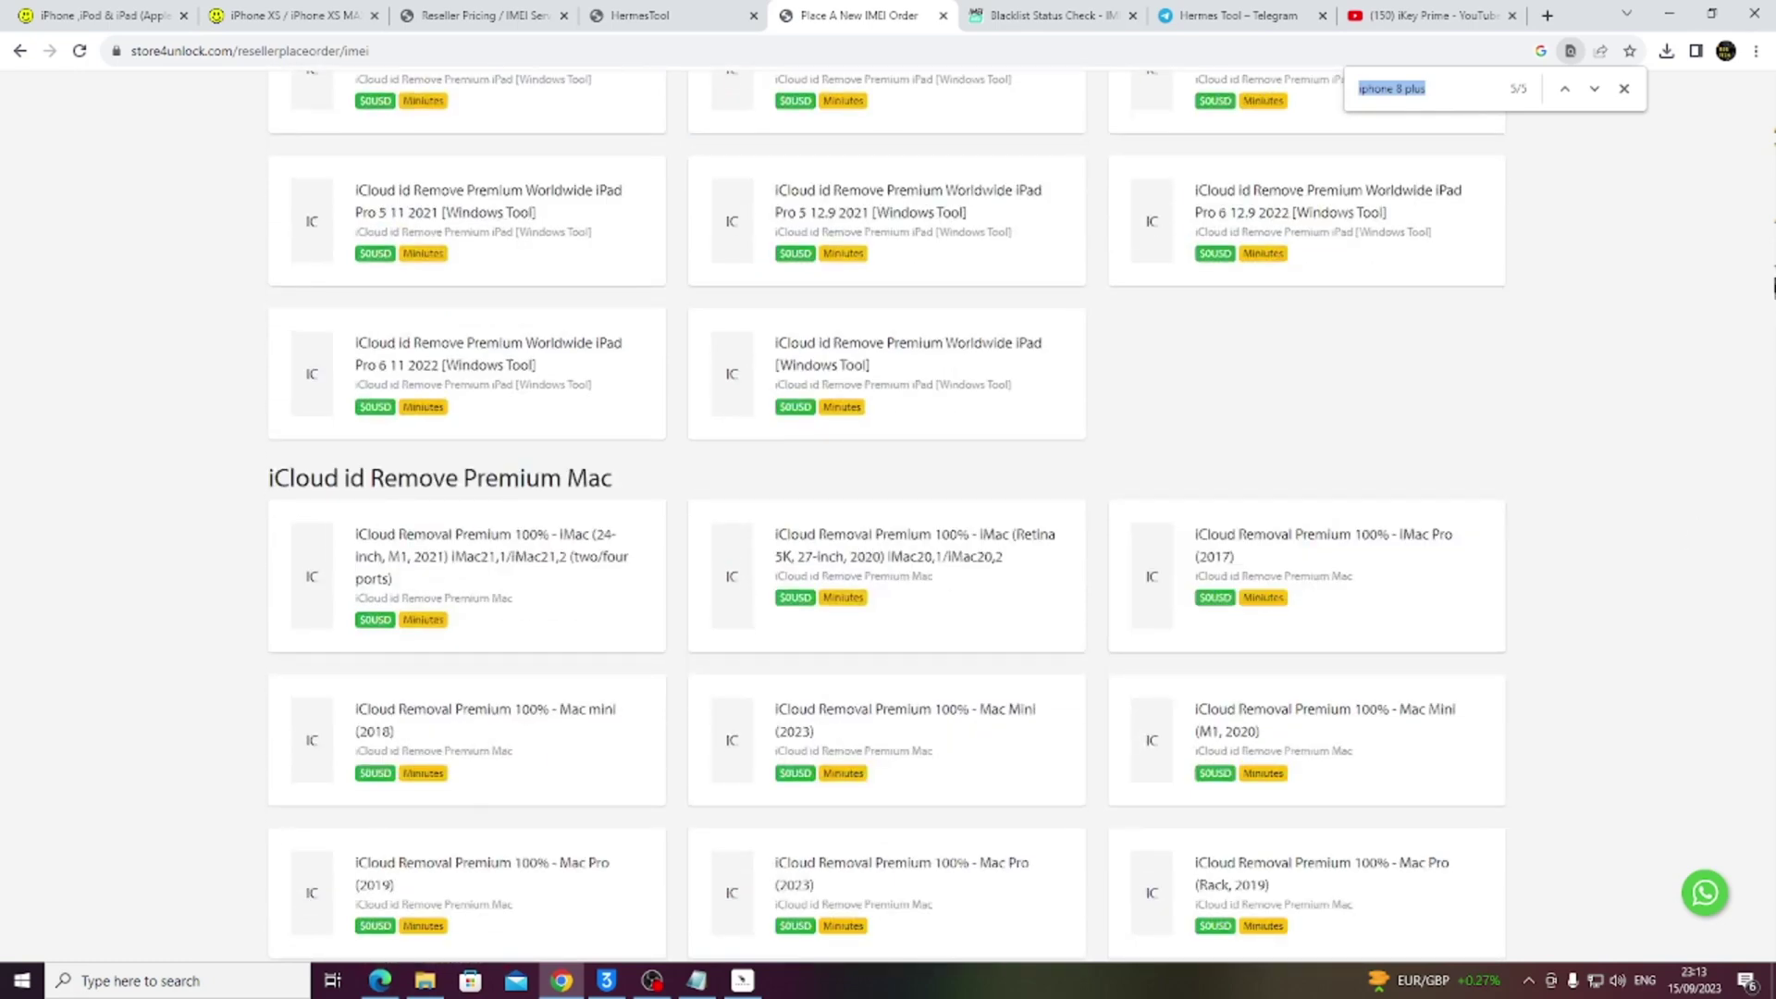
drag(1773, 285, 1774, 125)
scroll(138, 587, up, 5)
scroll(137, 586, up, 5)
scroll(138, 588, up, 5)
scroll(138, 586, up, 5)
scroll(138, 588, up, 5)
scroll(138, 587, up, 5)
scroll(1255, 291, down, 3)
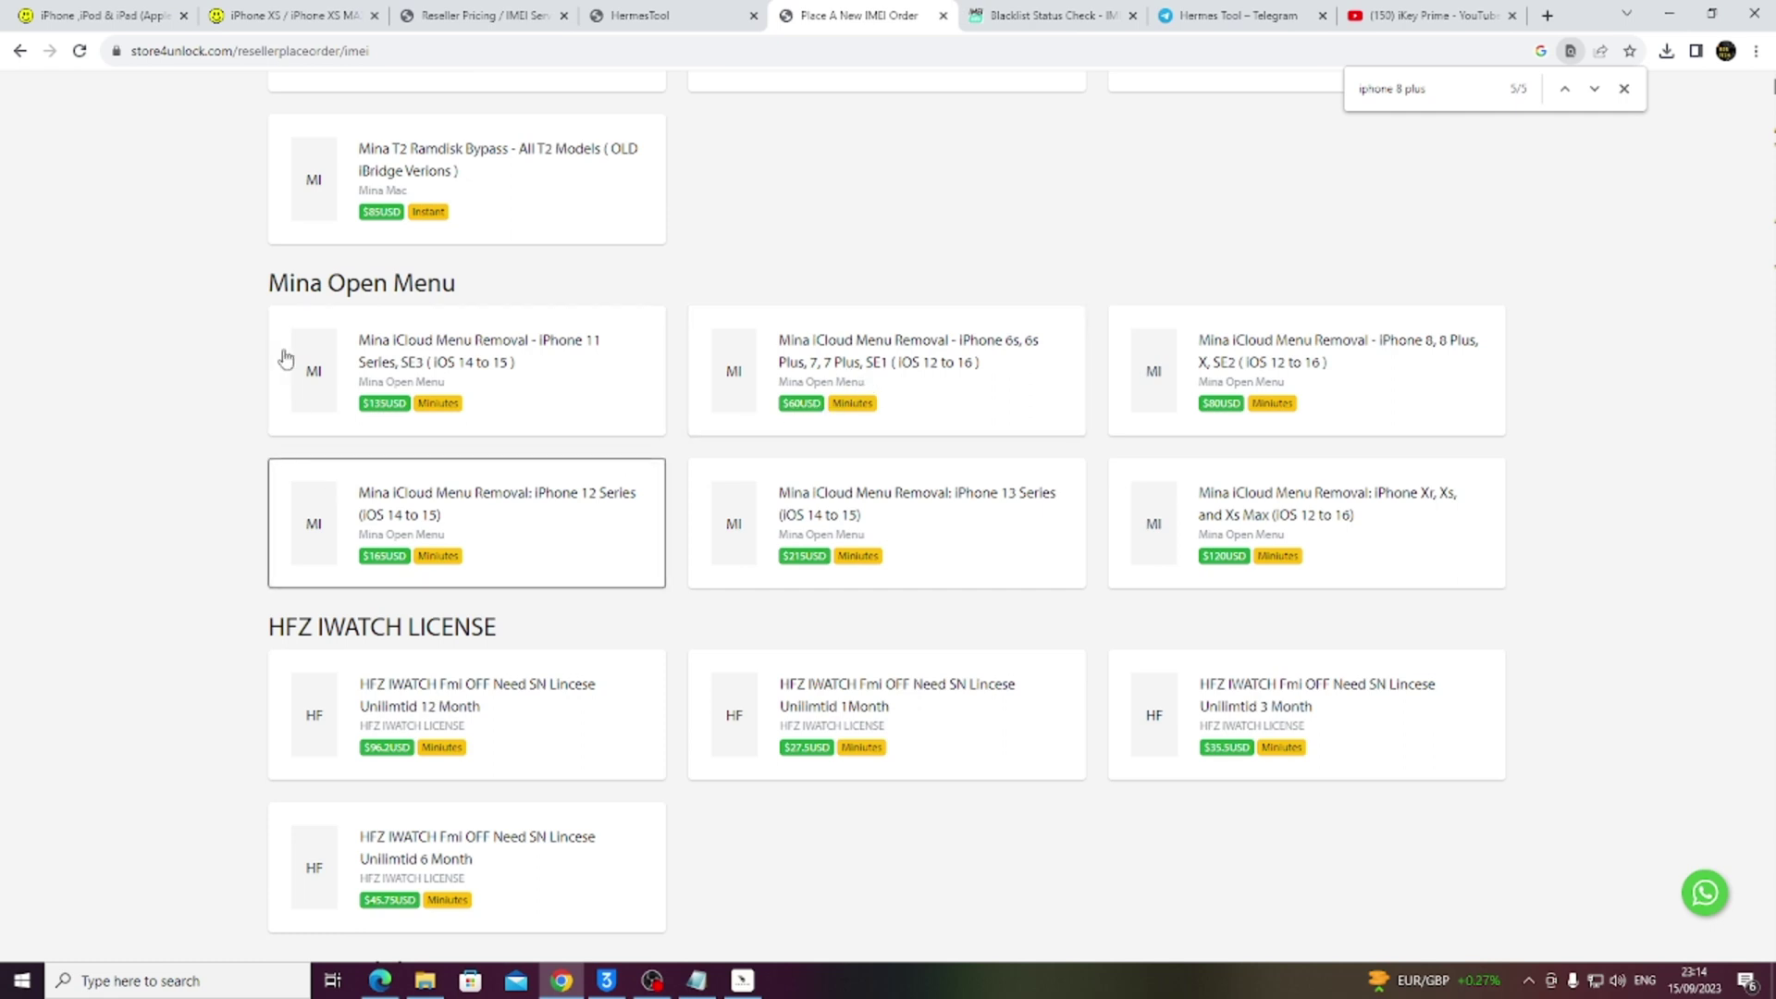
drag(264, 283, 514, 292)
key(ctrl+c)
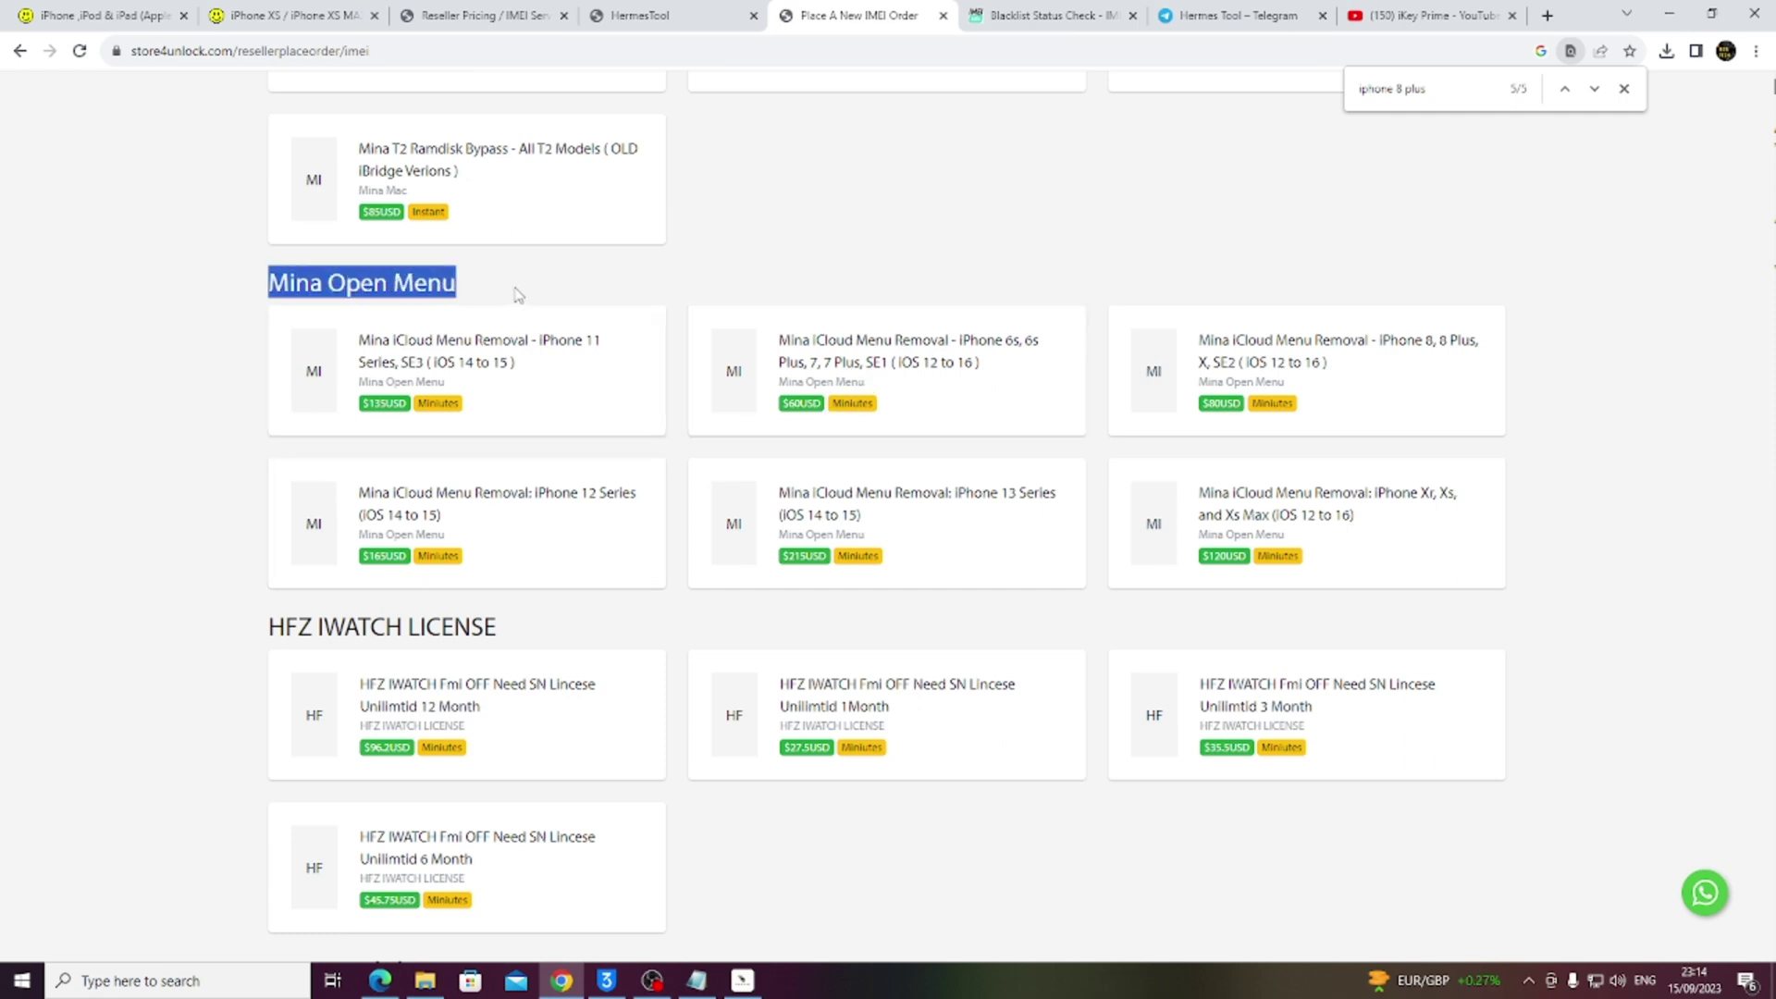
Search YouTube for 'Mina Open Menu', browse the results, and return to Store4unlock.
click(1429, 16)
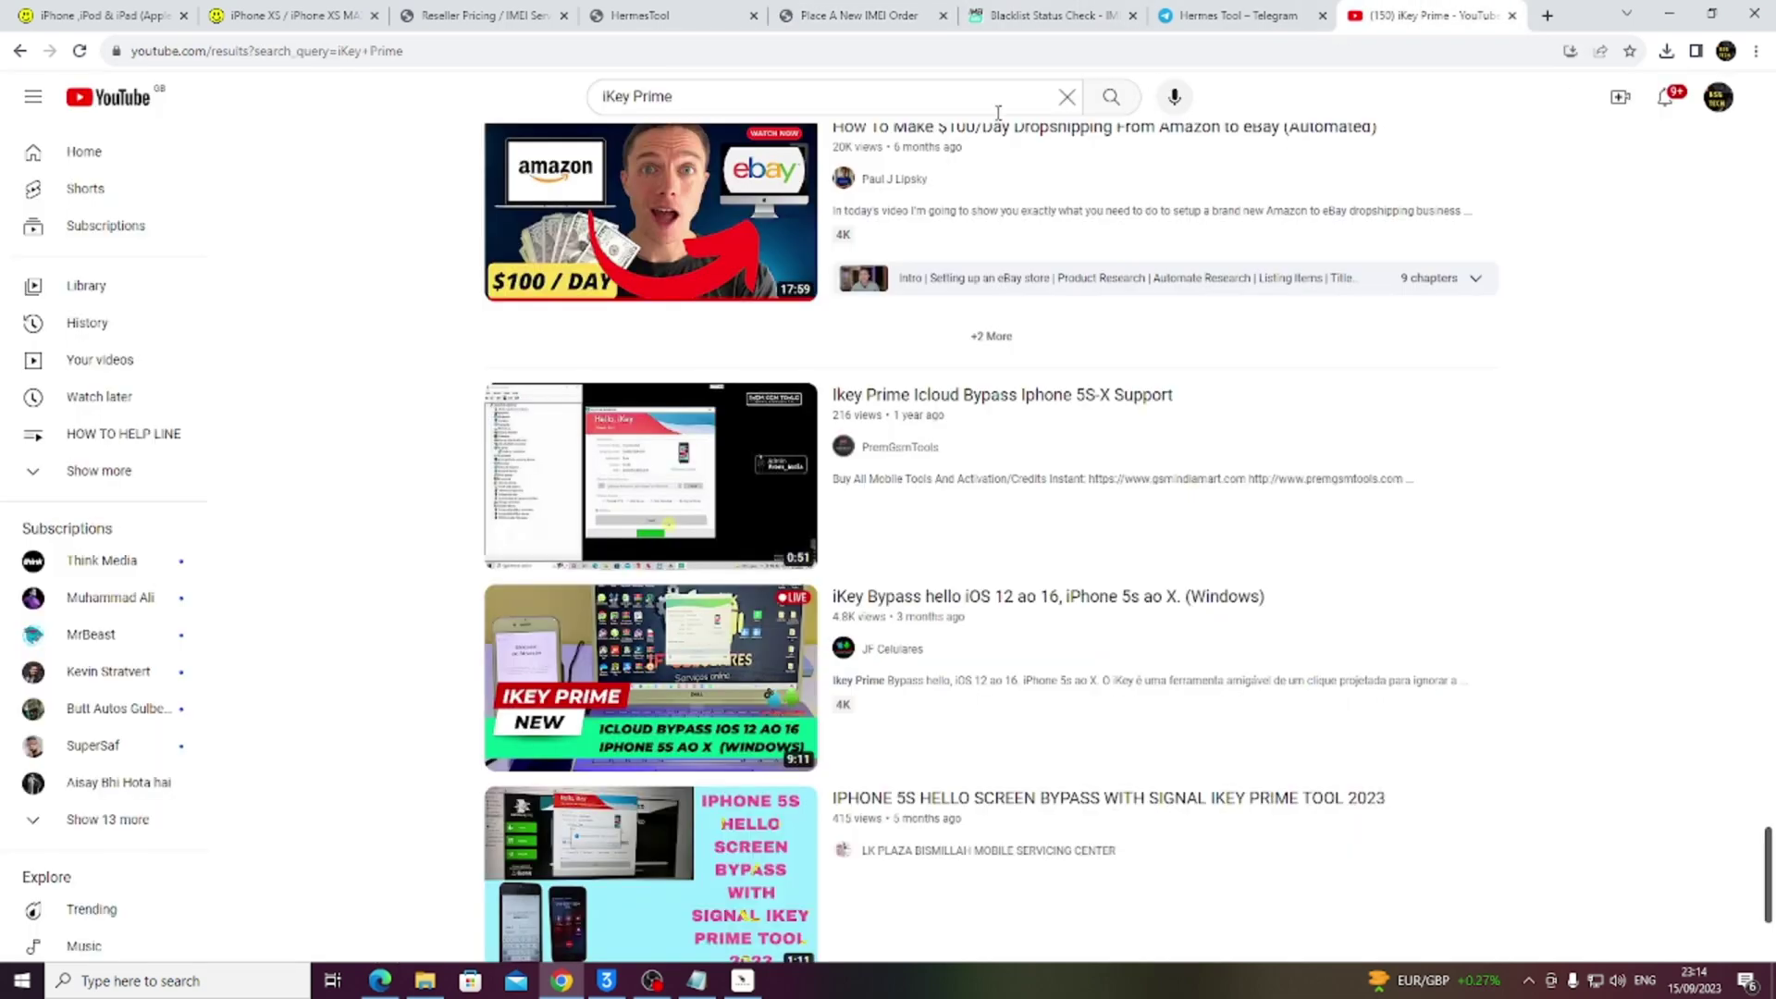
drag(778, 97, 448, 104)
key(ctrl+v)
key(Return)
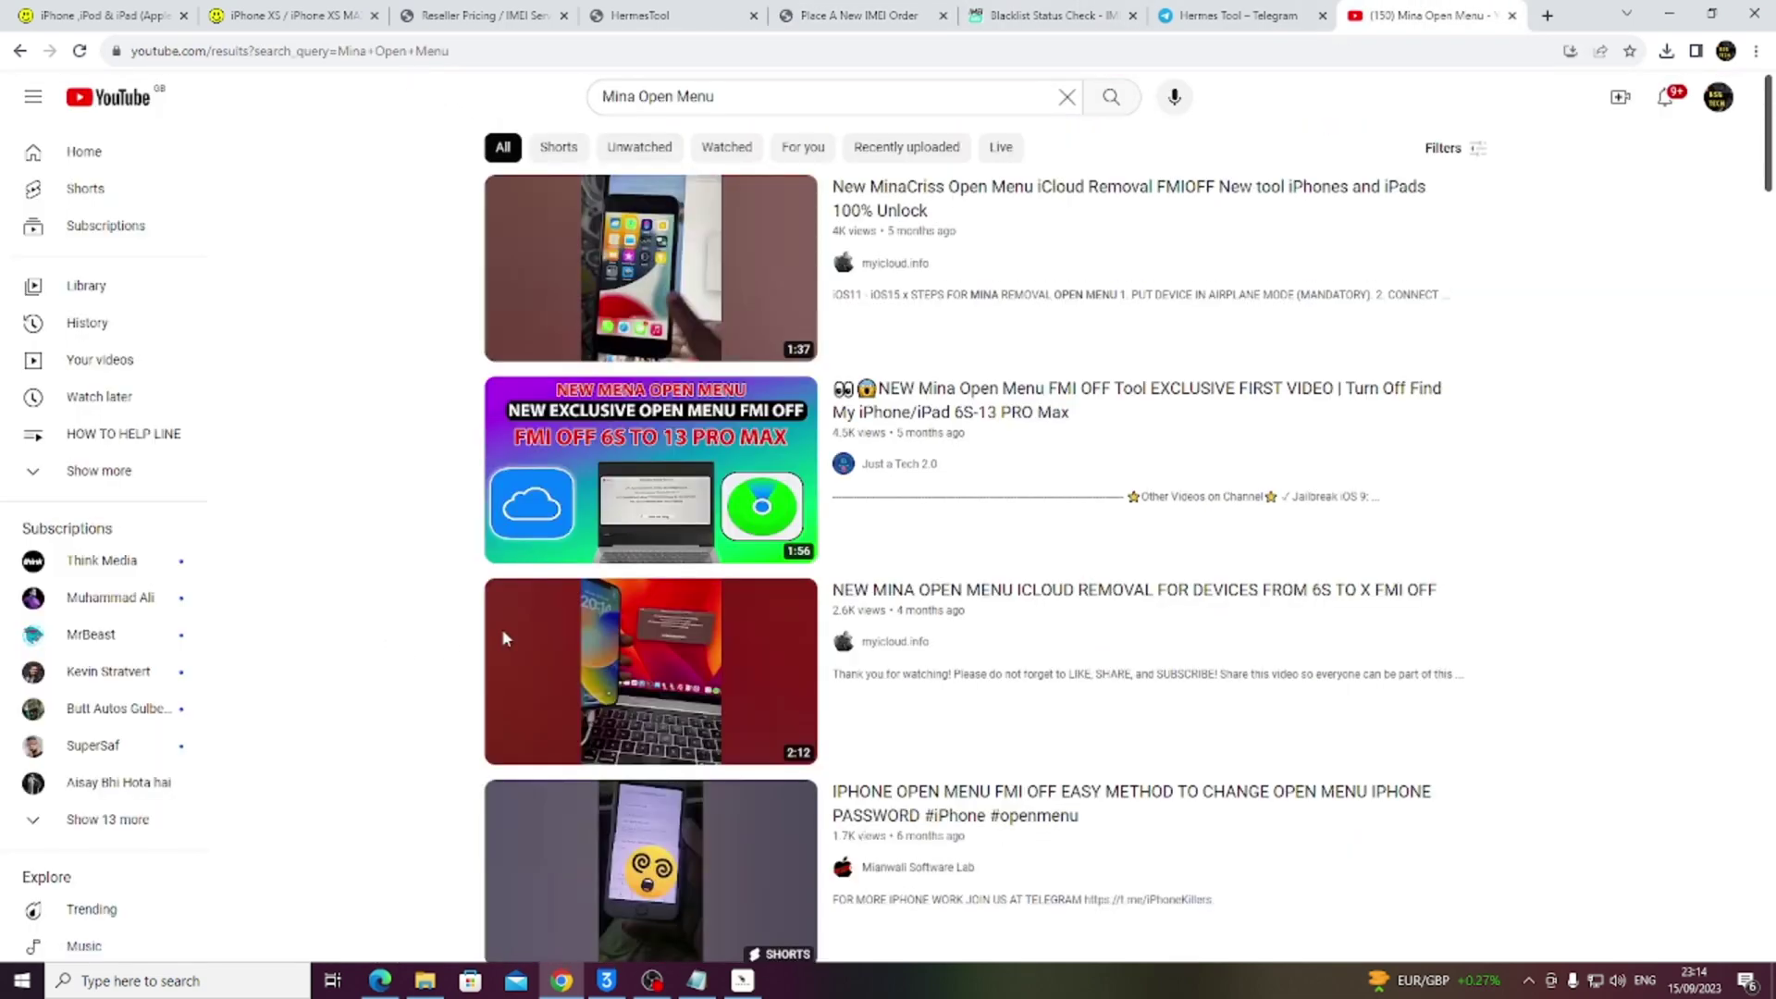
mouse_move(650, 267)
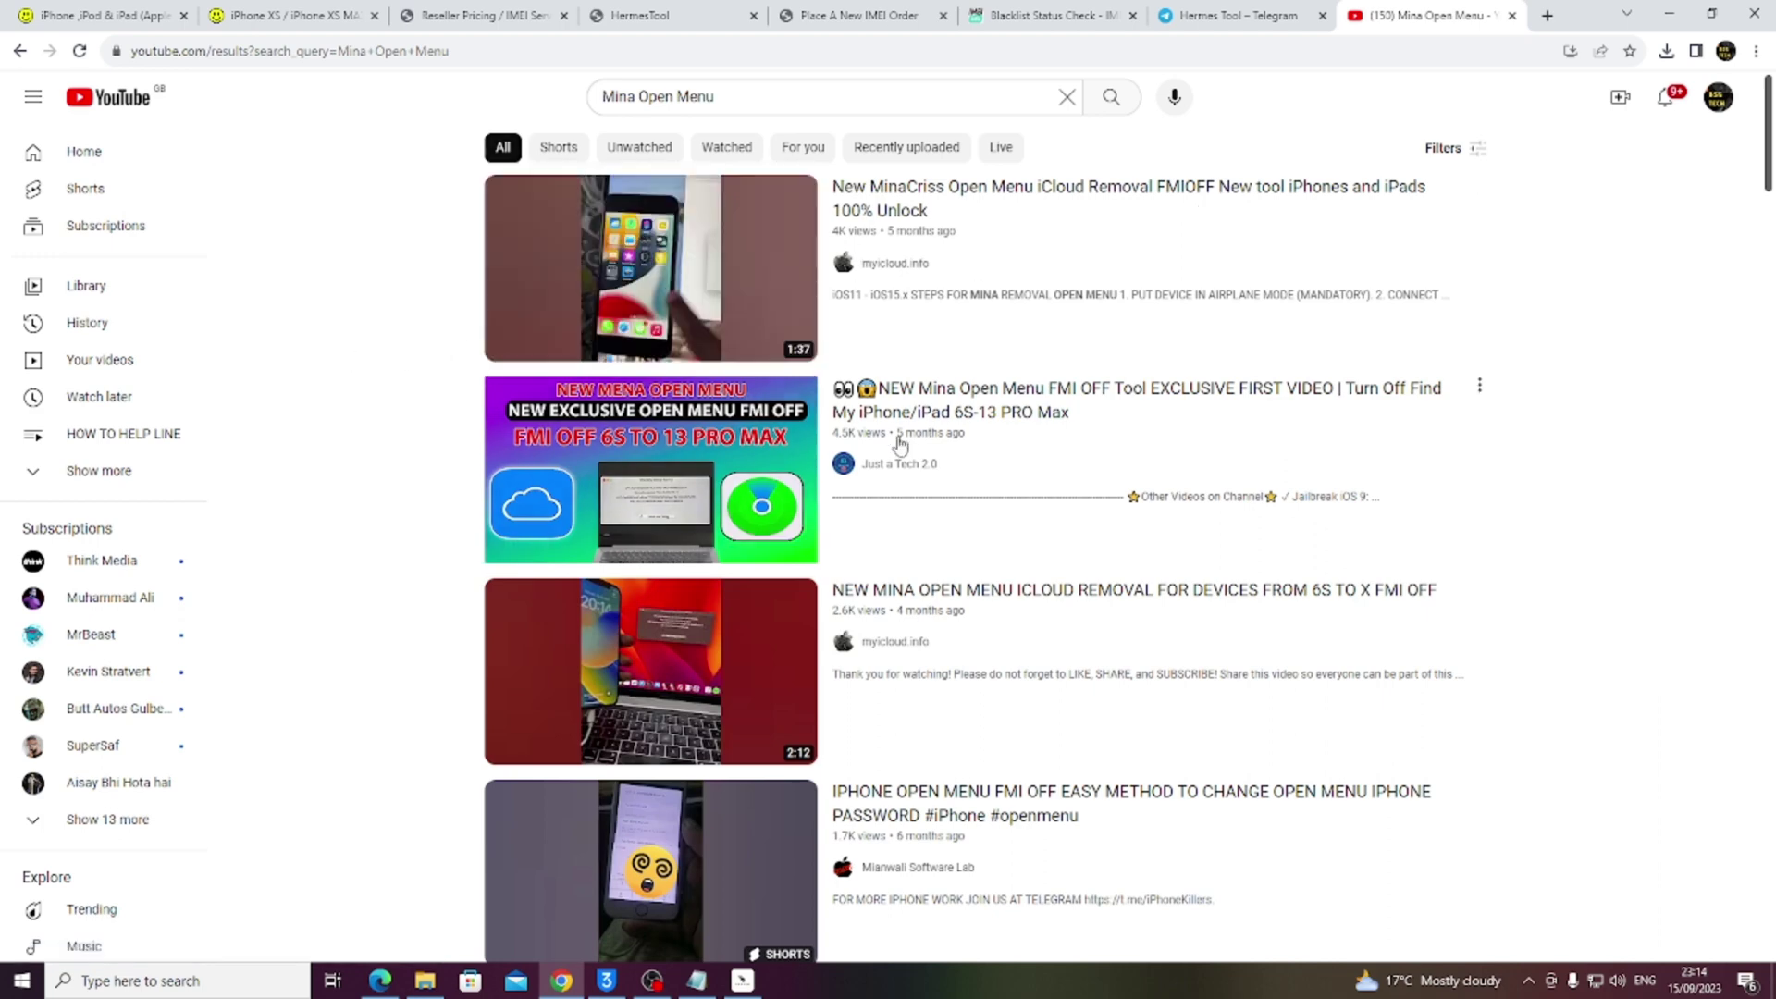
scroll(902, 452, down, 2)
scroll(939, 592, down, 2)
scroll(940, 589, down, 3)
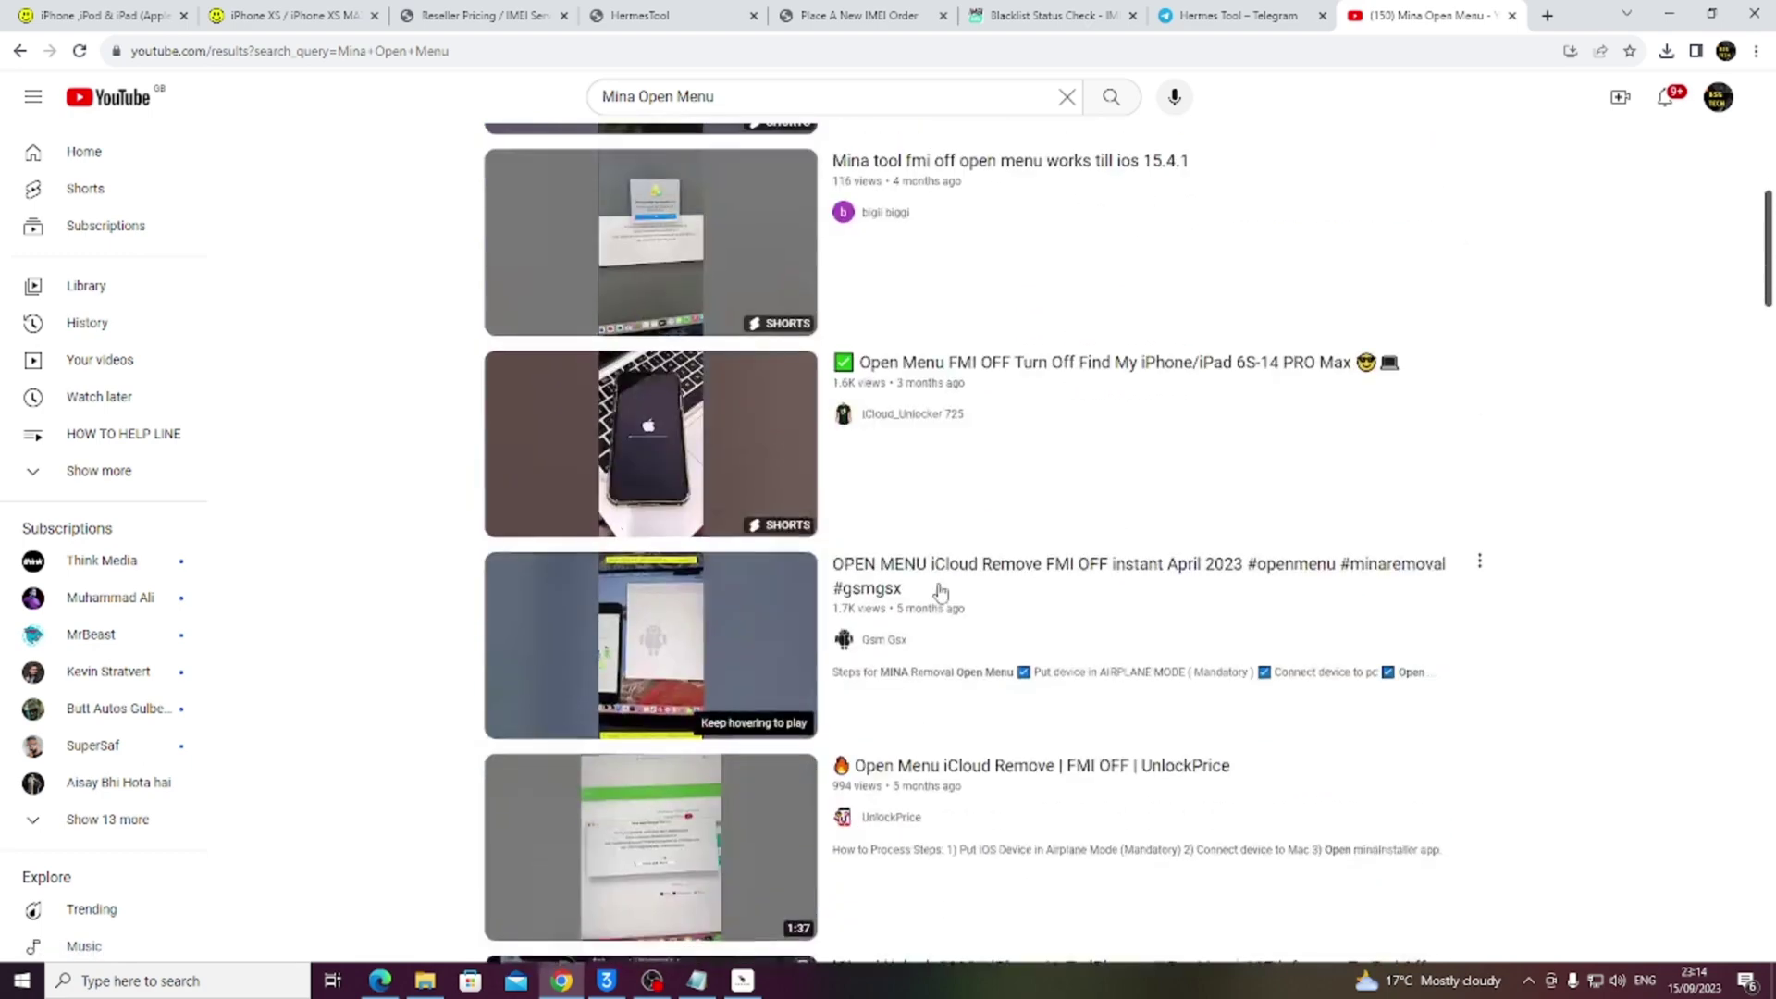
scroll(1111, 625, down, 2)
scroll(1617, 548, down, 3)
scroll(1619, 559, down, 5)
scroll(1618, 559, down, 4)
scroll(1619, 560, down, 1)
scroll(1630, 564, down, 4)
scroll(1640, 568, down, 3)
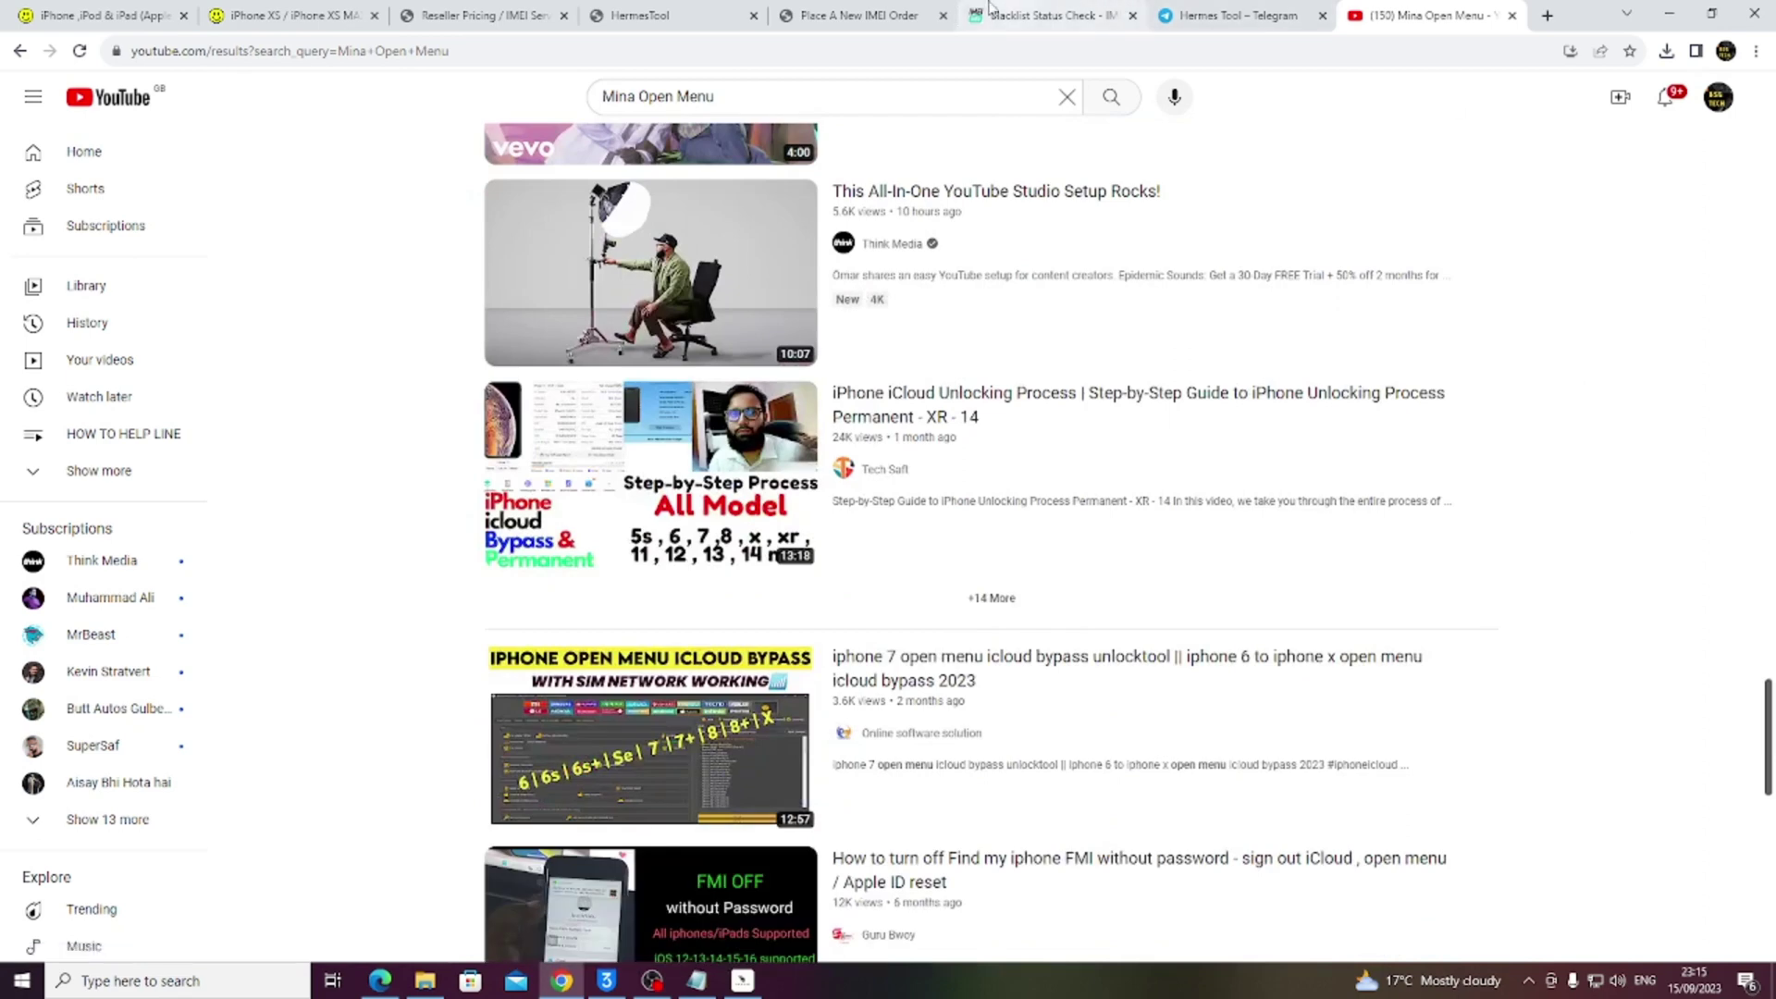
click(911, 13)
Scroll to the HFZ Ramdisk and iKey Prime services, then minimize Chrome to reveal Notepad.
click(154, 422)
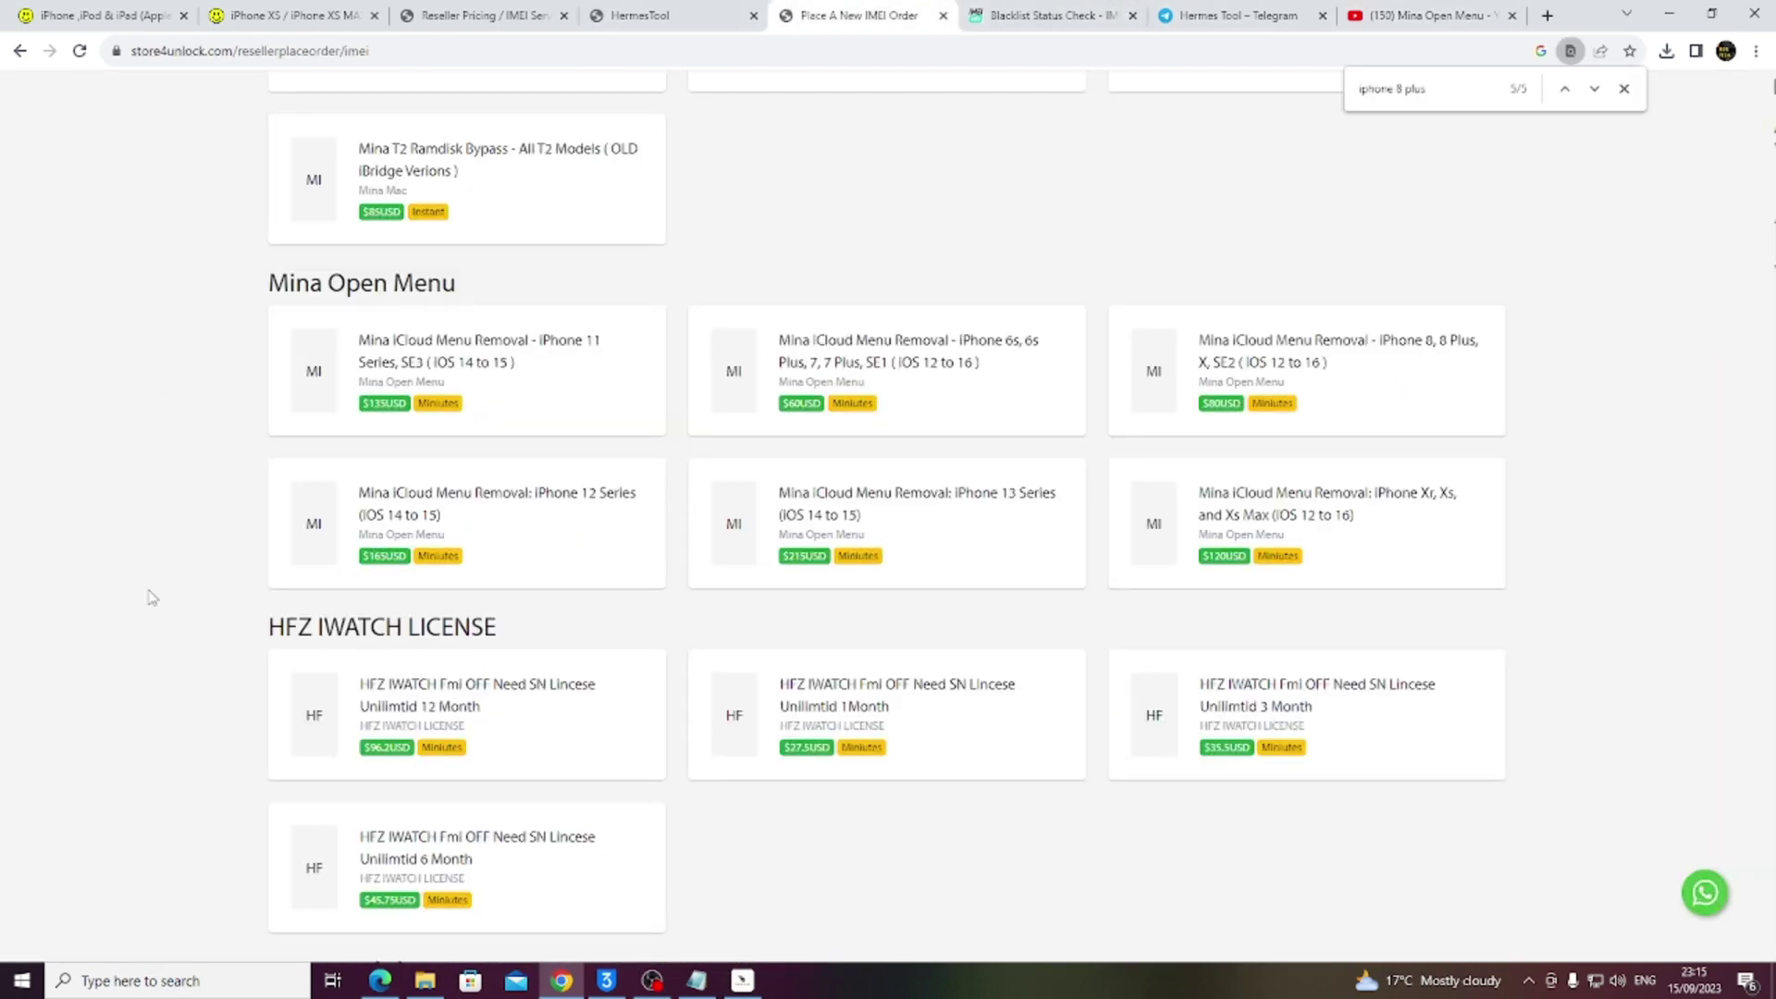
scroll(150, 597, up, 5)
scroll(148, 599, up, 2)
scroll(146, 601, down, 3)
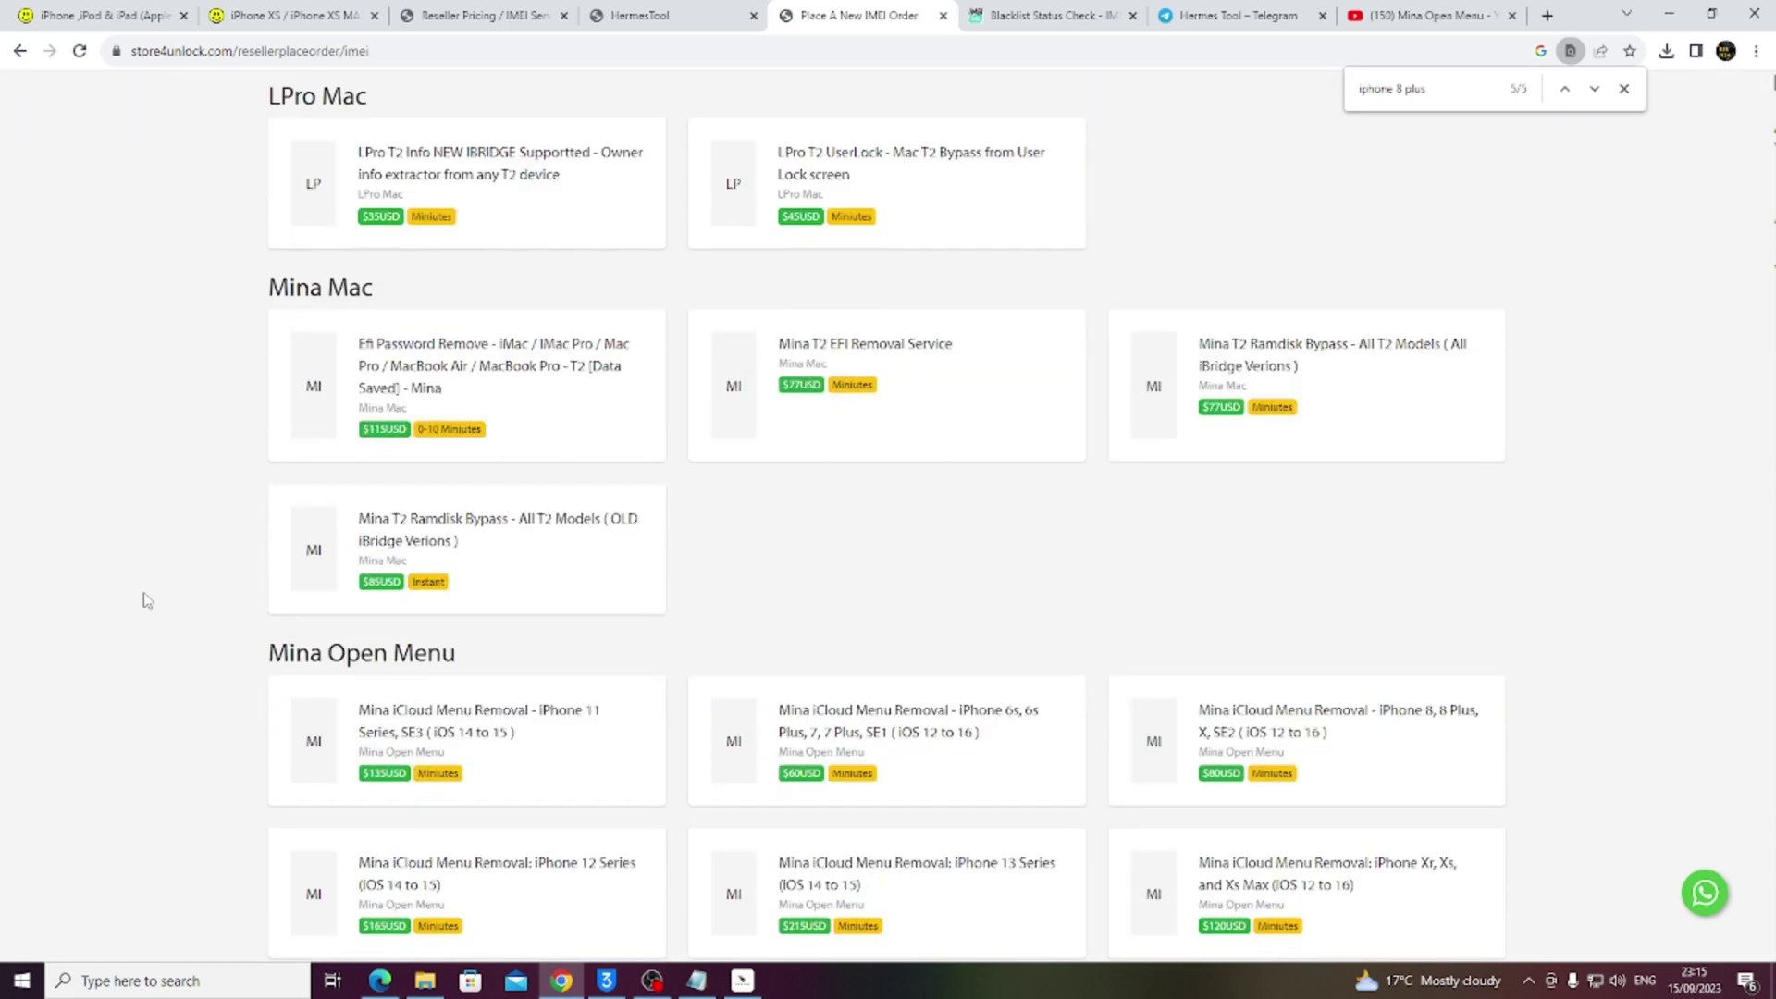
scroll(146, 600, down, 1)
scroll(146, 600, down, 3)
scroll(147, 599, down, 3)
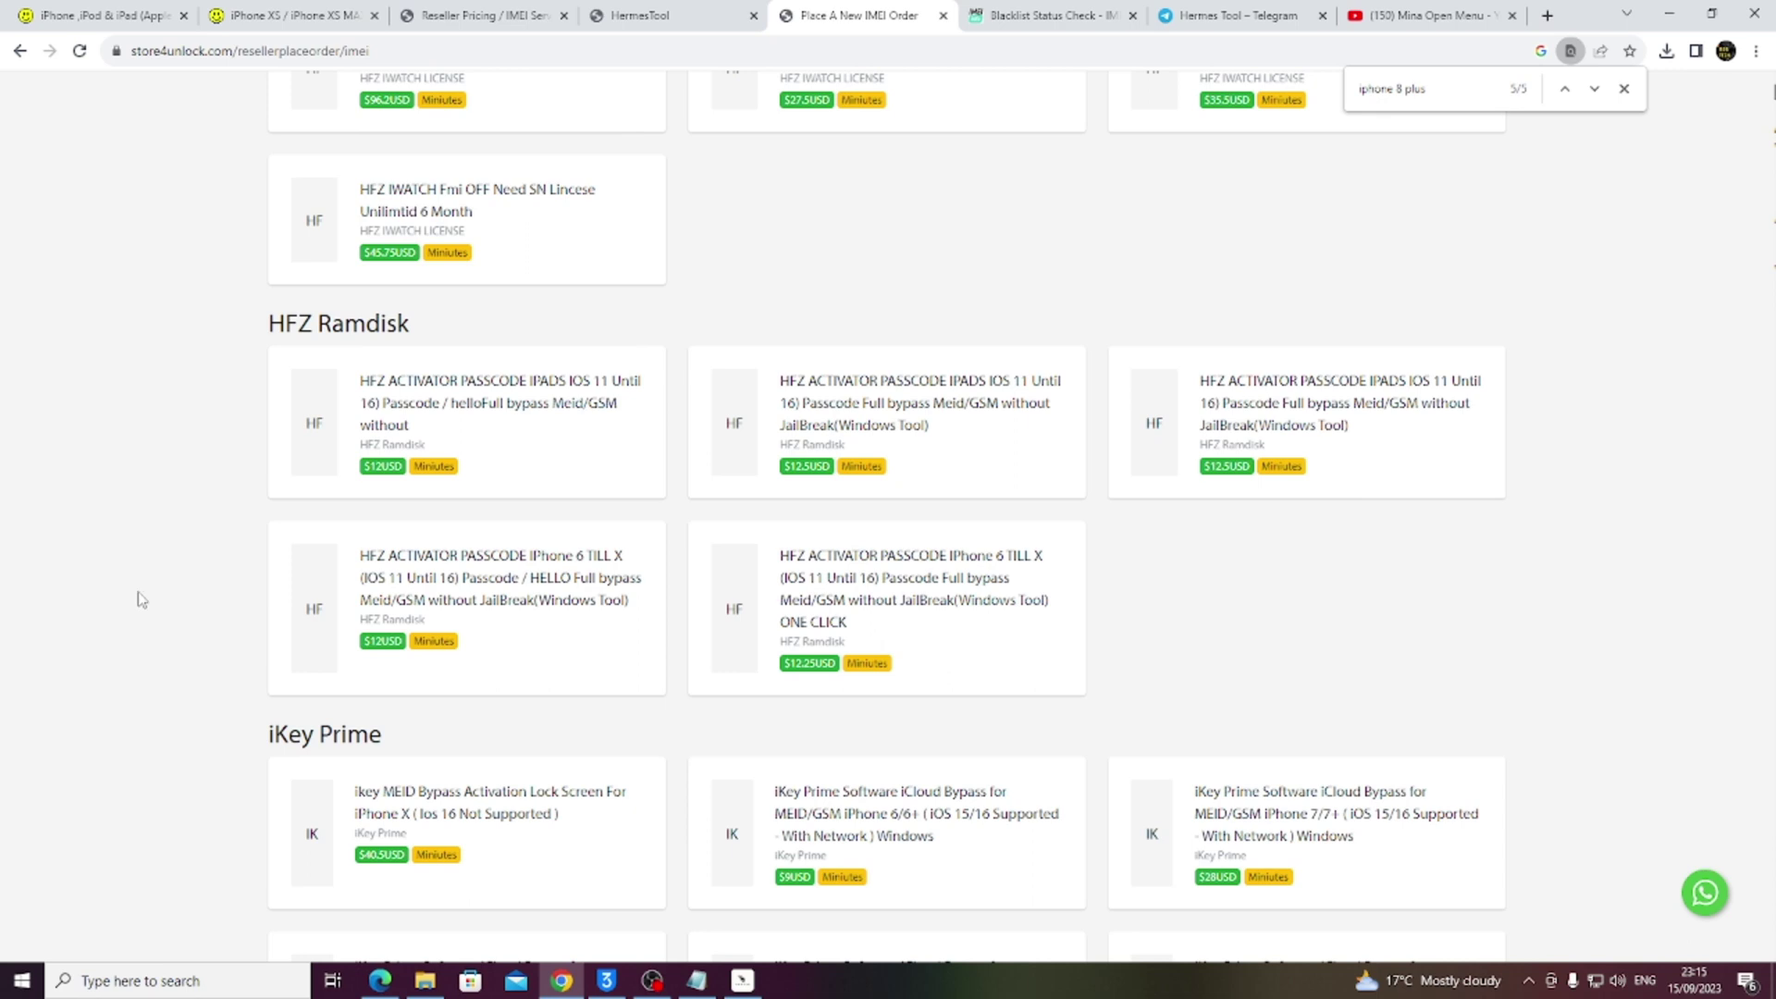
click(565, 982)
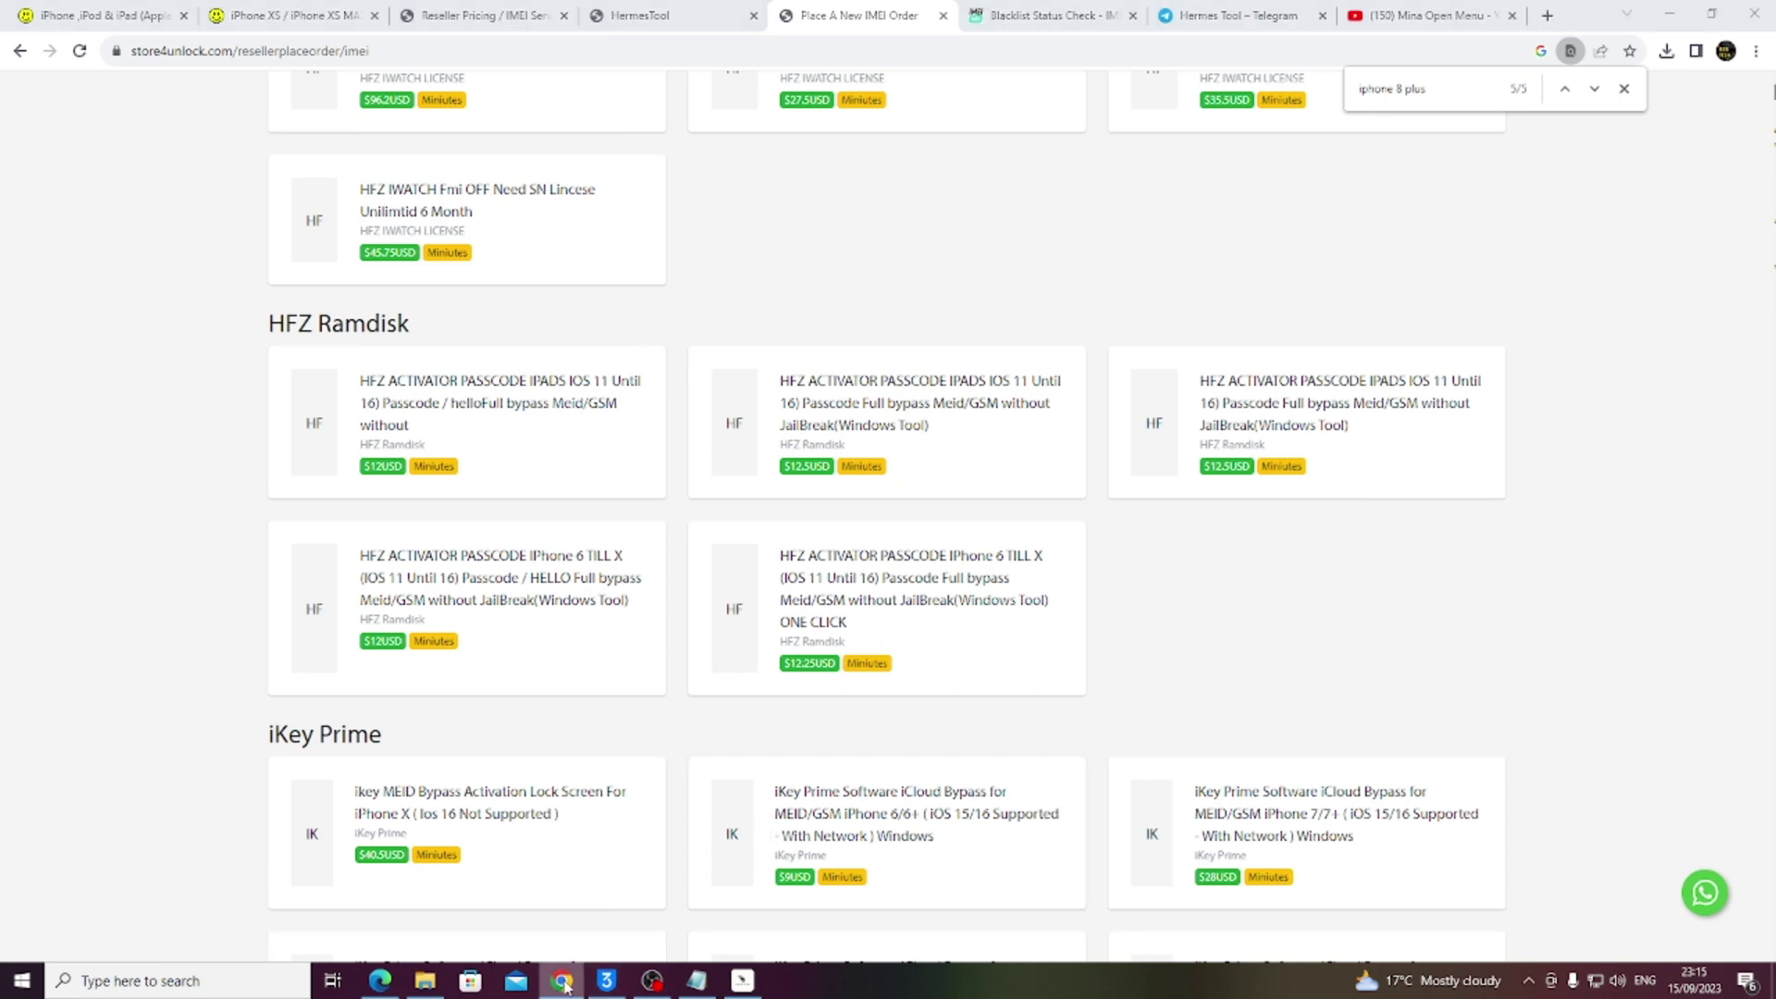
click(1669, 18)
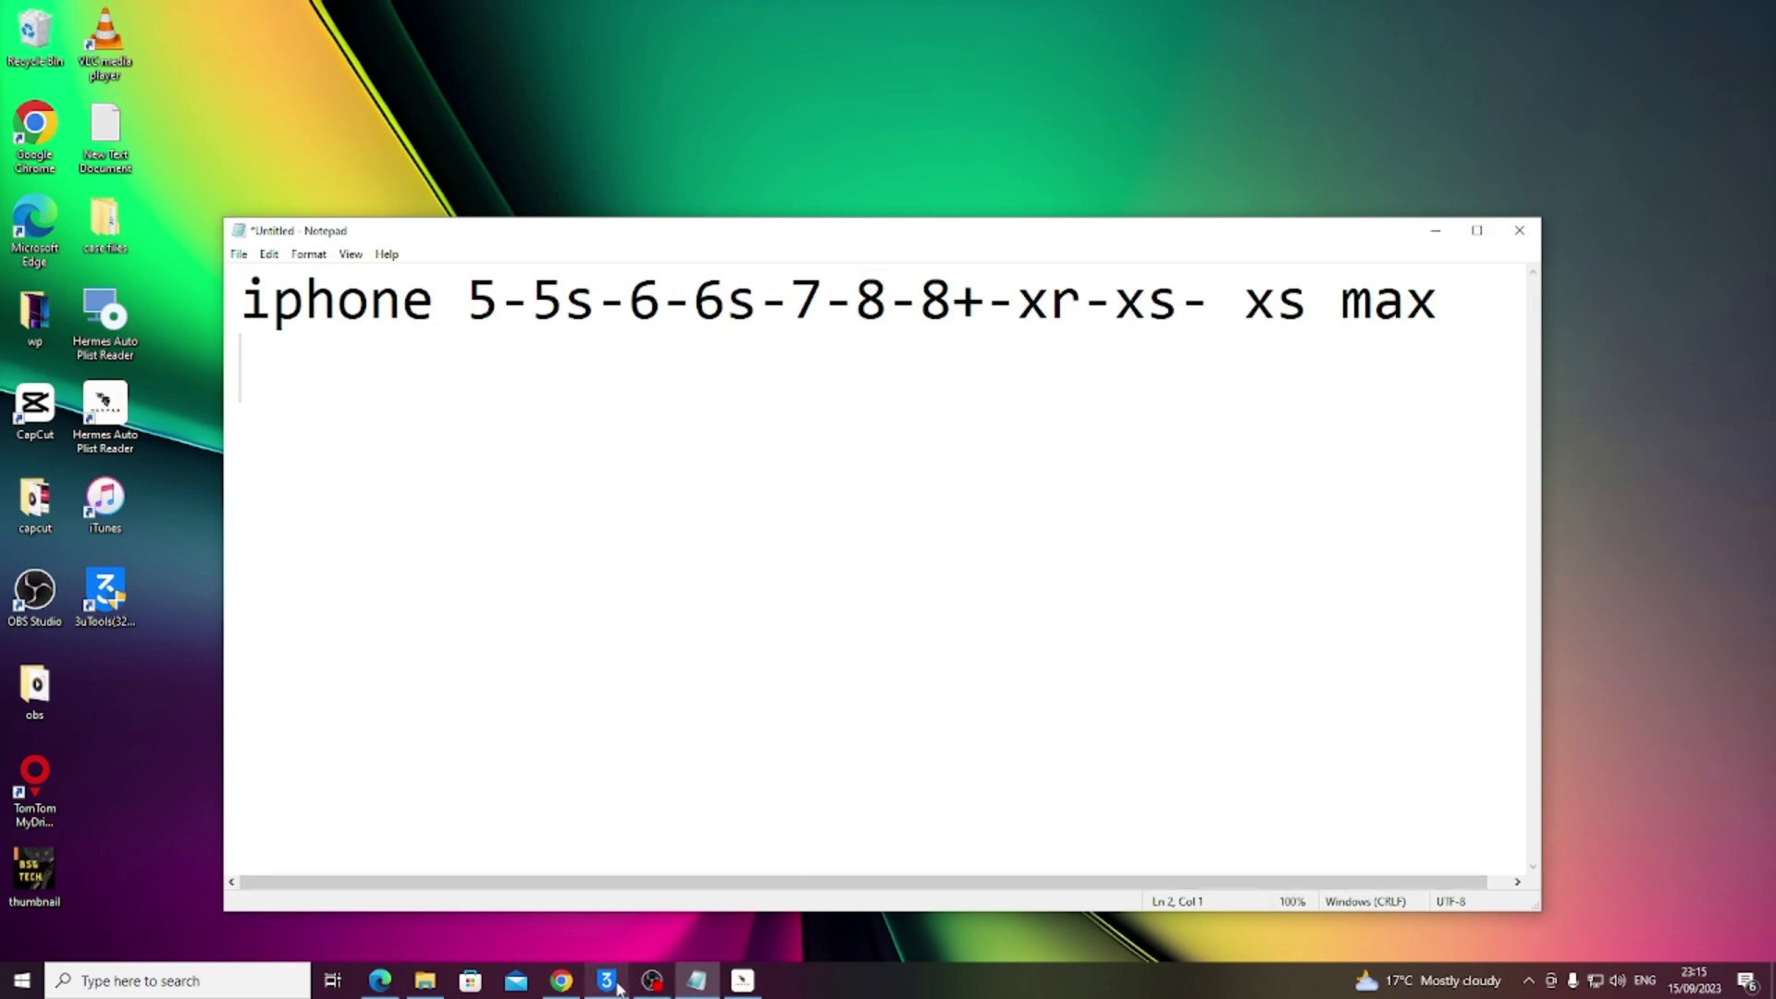
Bring up the iPad Air details in Hermes Auto Plist Reader and move them up-left, then reposition and minimize Notepad.
click(743, 981)
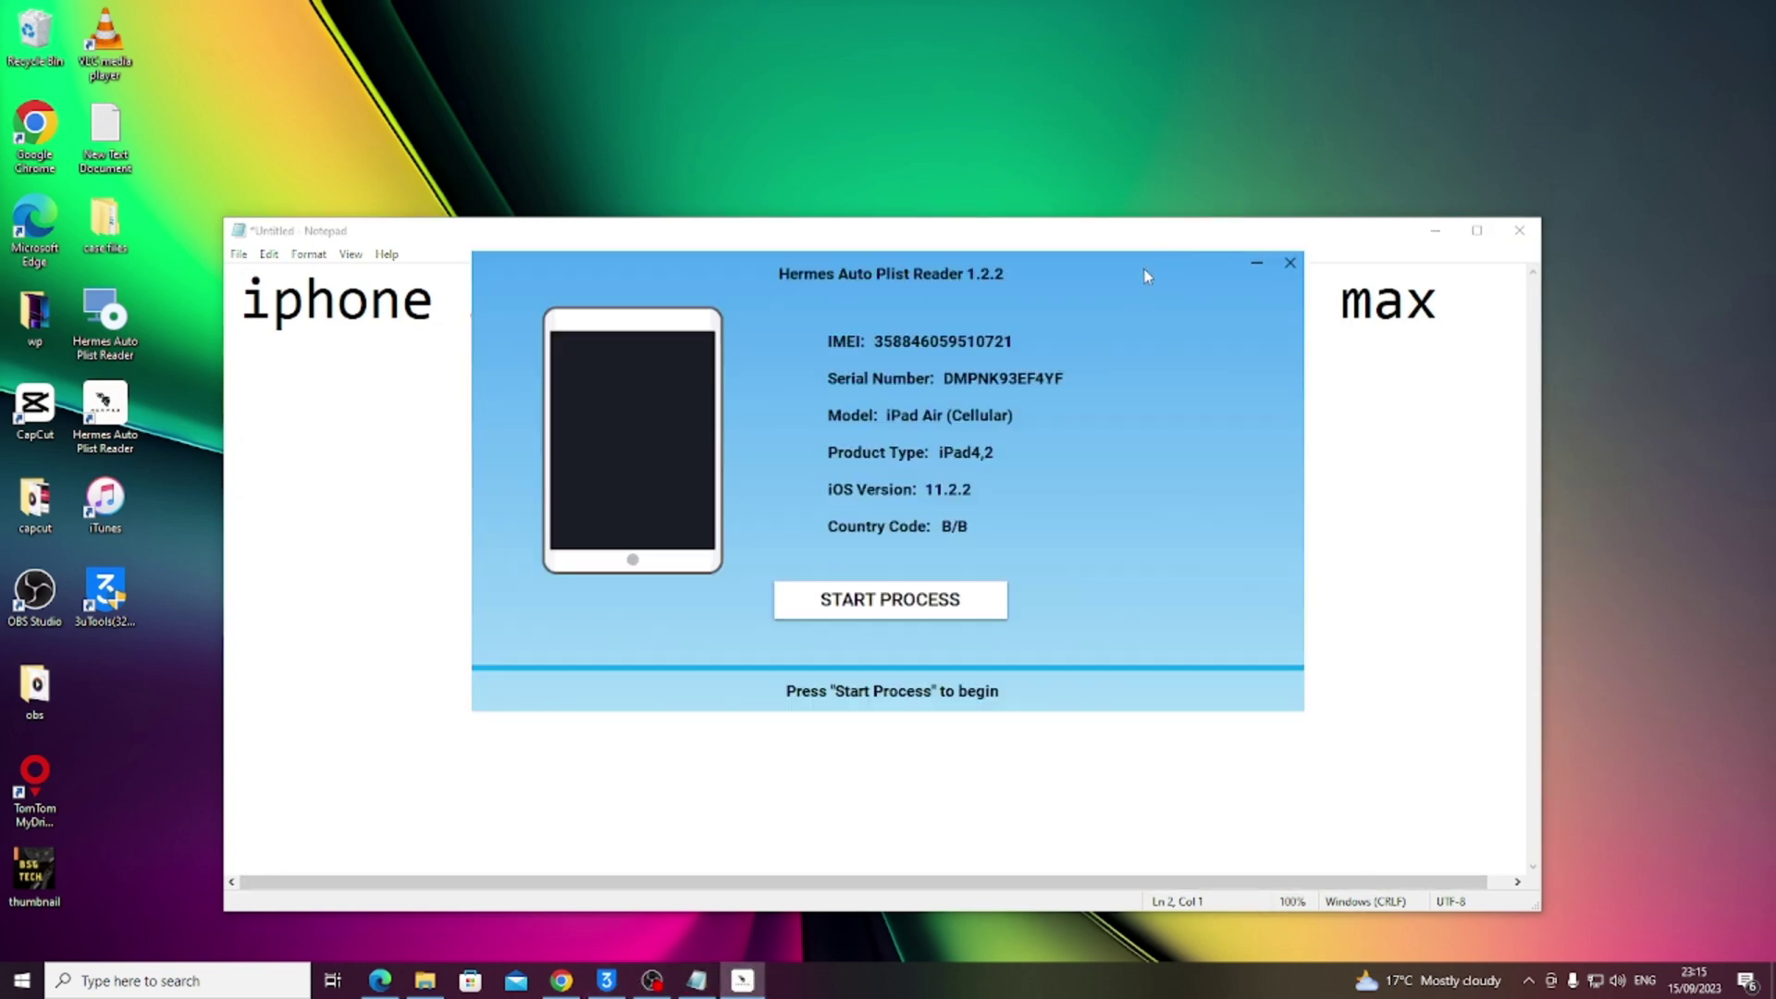
drag(1141, 274, 828, 111)
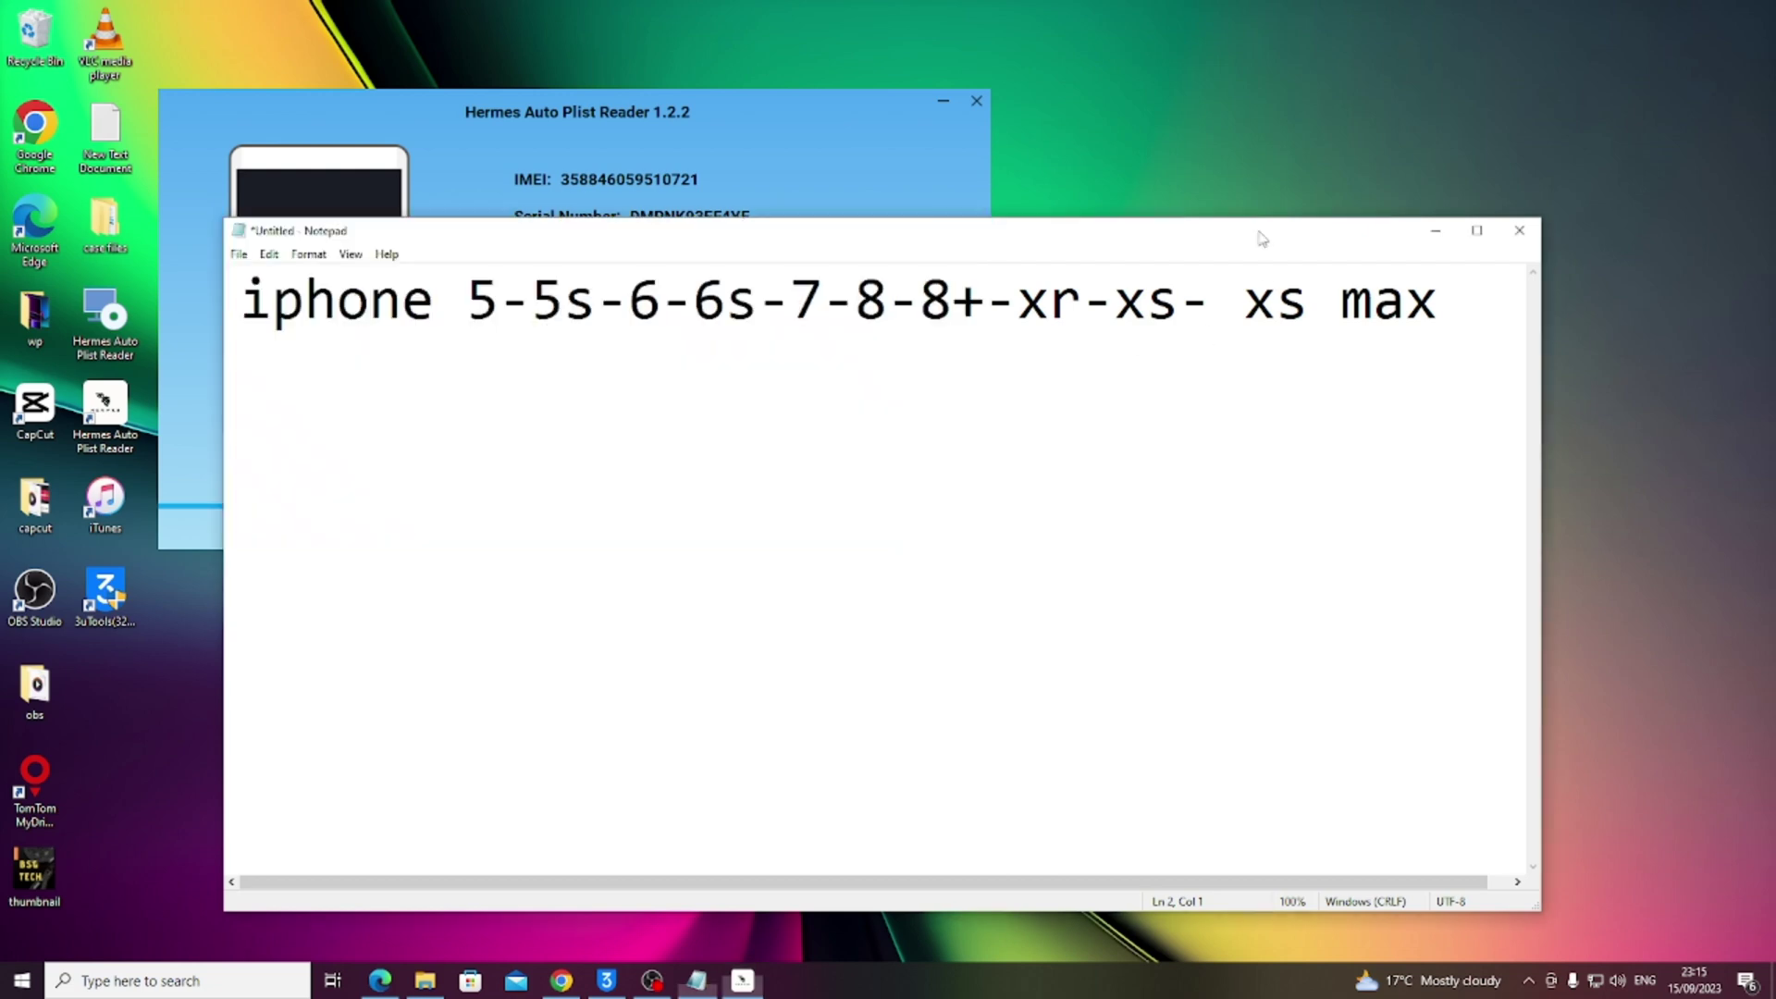
mouse_move(1260, 237)
mouse_down()
mouse_move(1148, 424)
mouse_move(1186, 270)
mouse_up()
click(1362, 267)
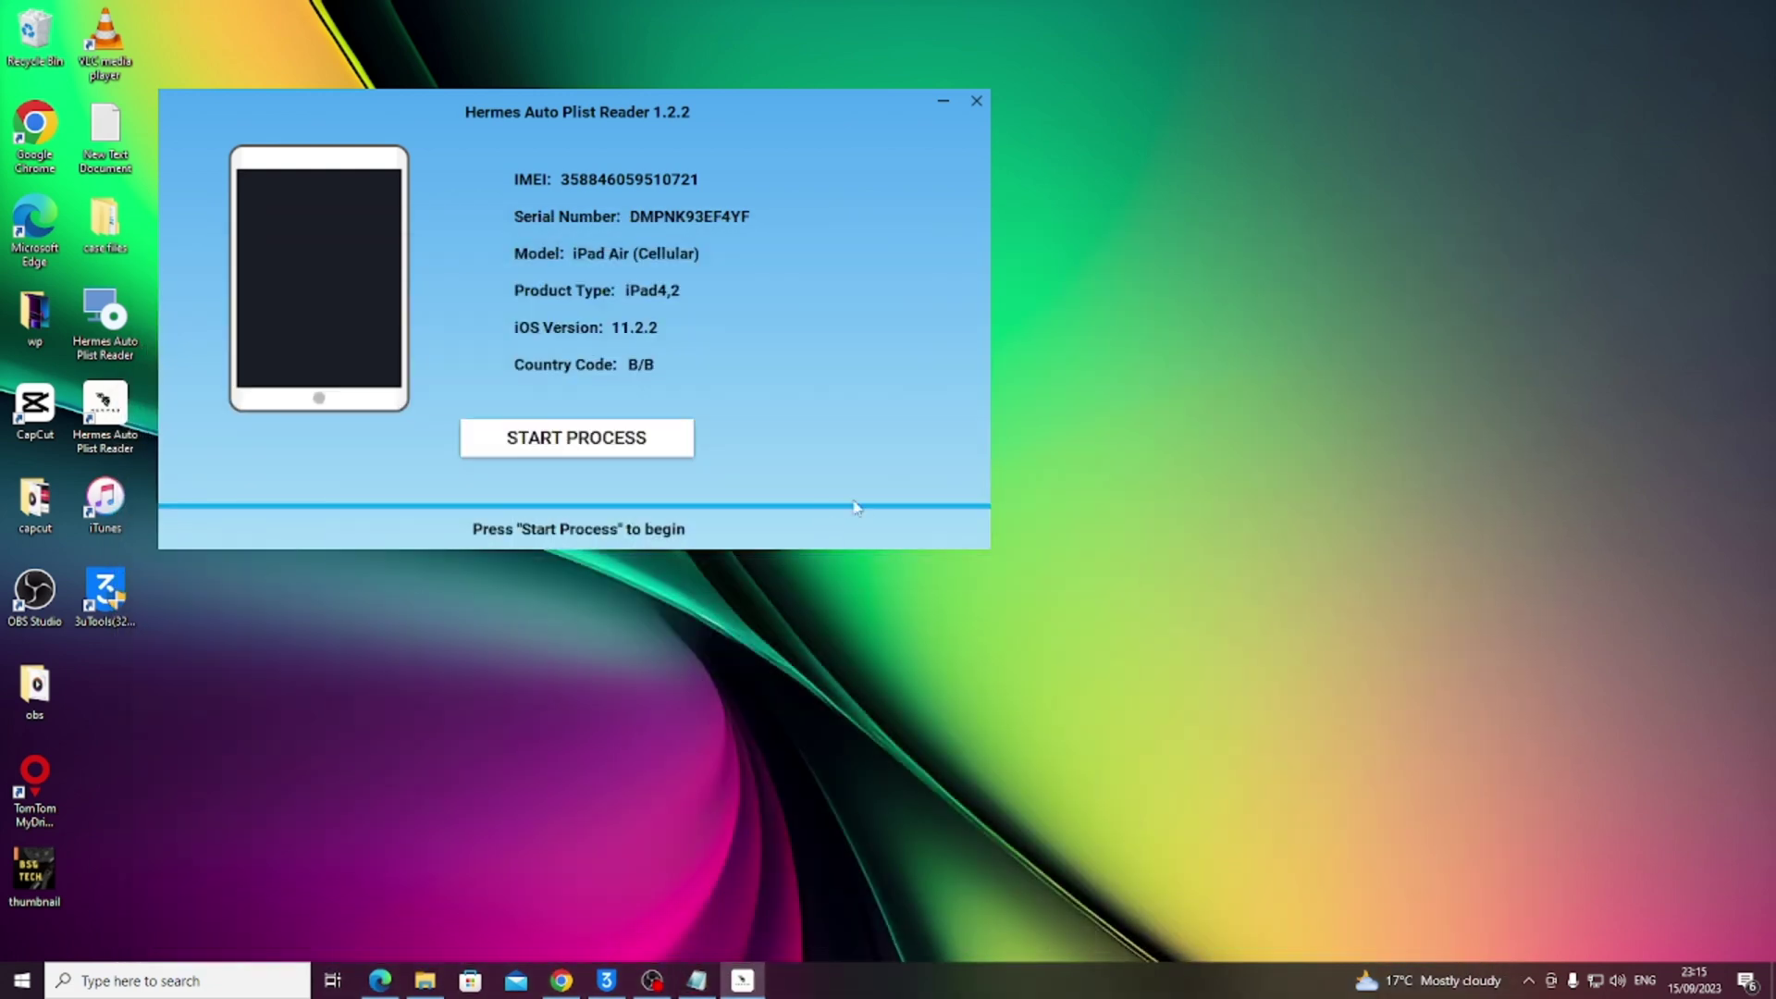